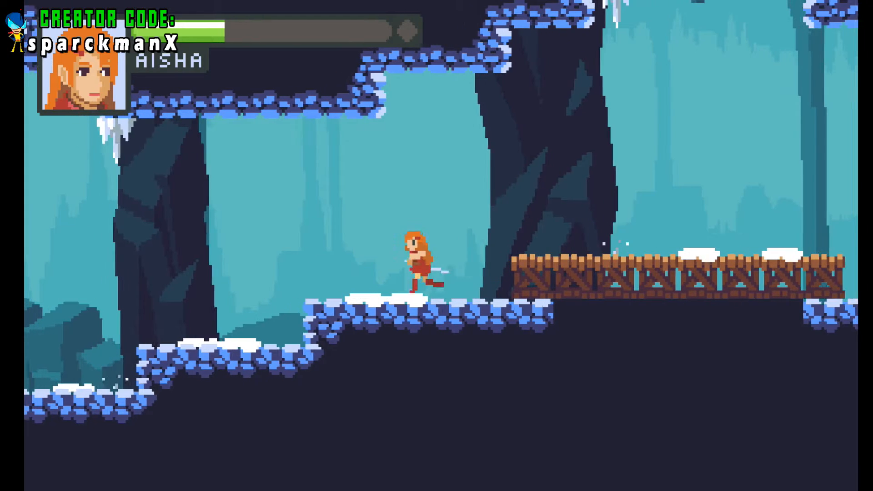
pyautogui.press('Right')
pyautogui.press('space')
pyautogui.press('Left')
pyautogui.press('space')
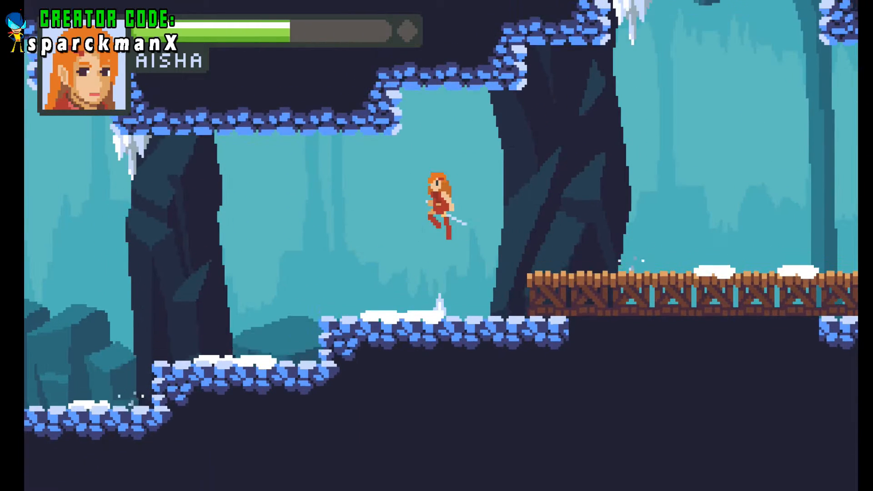
pyautogui.press('space')
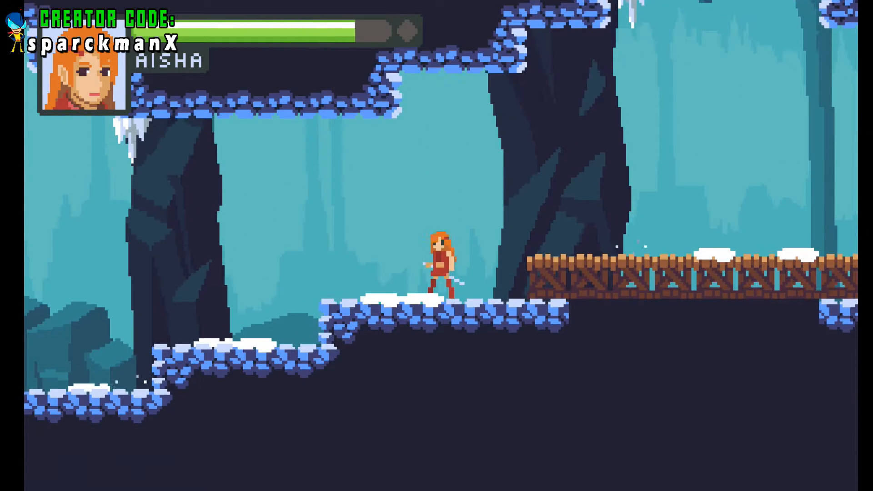
pyautogui.press('Left')
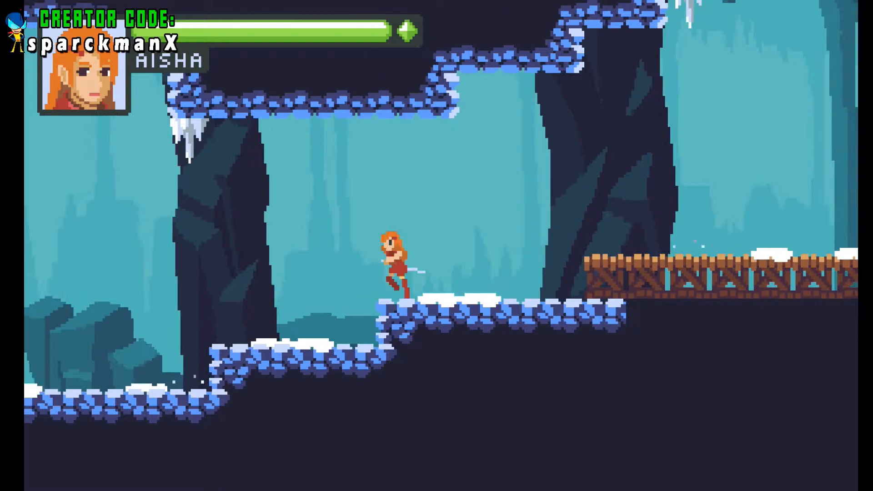
pyautogui.press('Left')
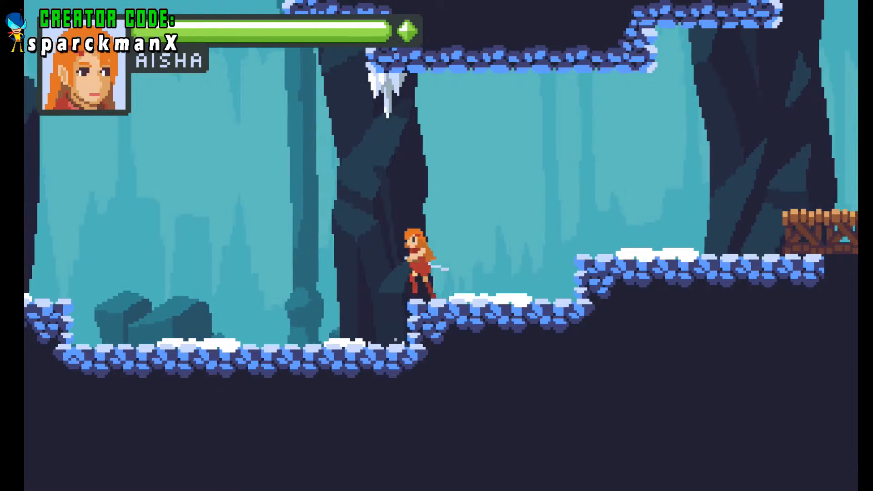
pyautogui.press('space')
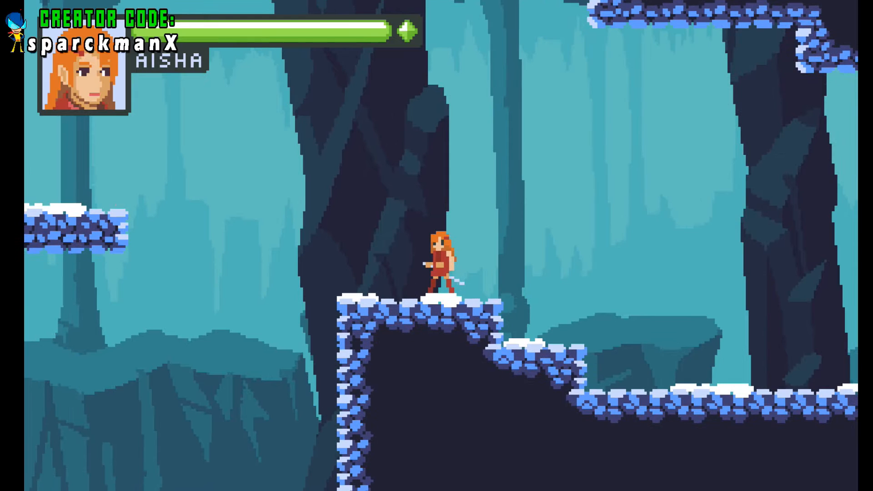
pyautogui.press('Left')
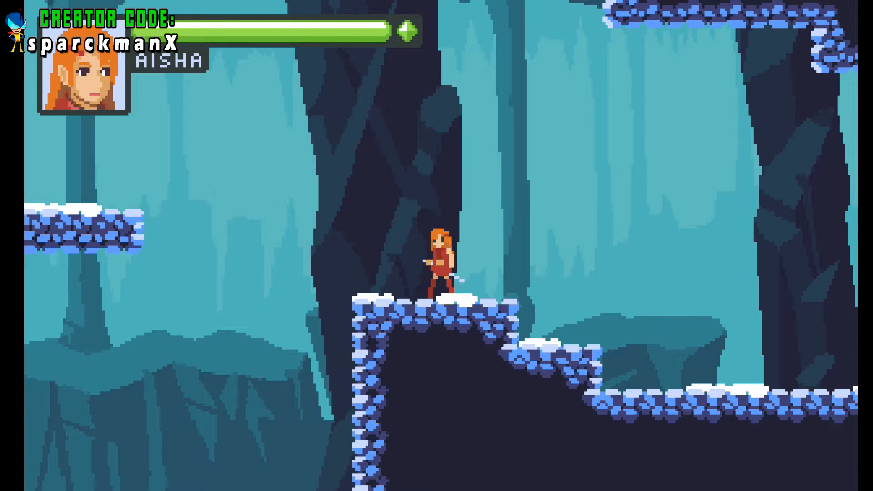
pyautogui.press('Left')
pyautogui.press('space')
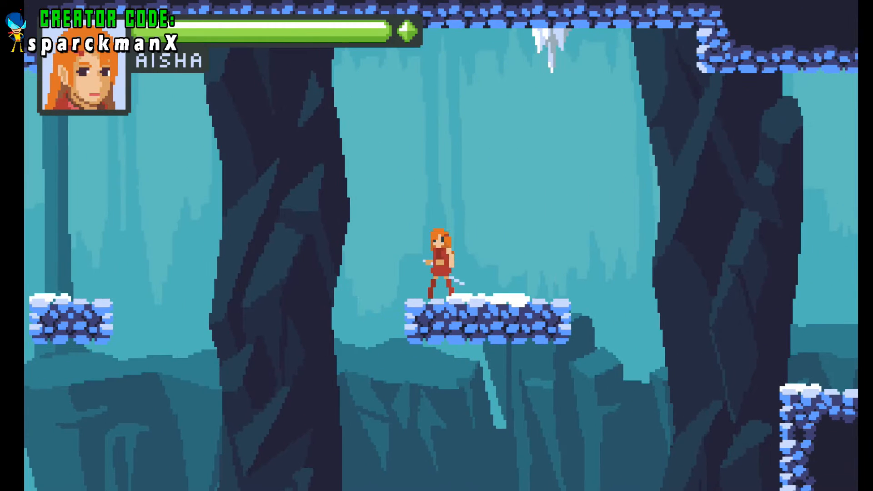
pyautogui.press('Right')
pyautogui.press('Left')
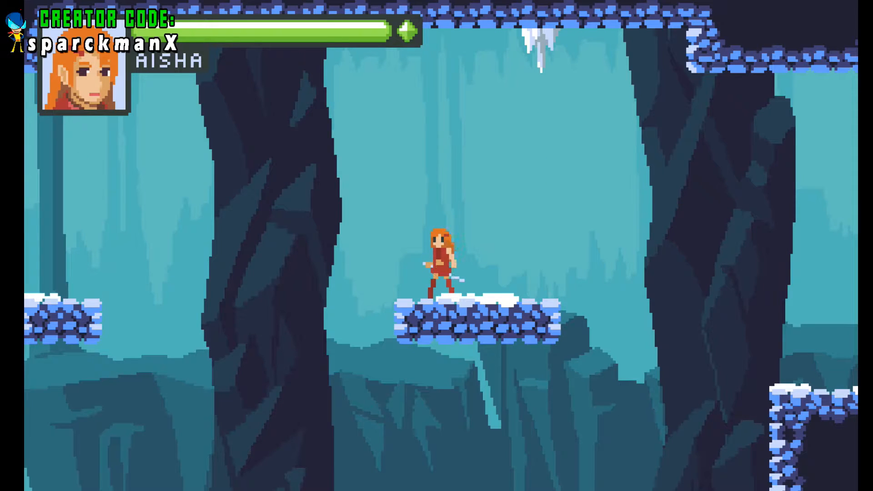
pyautogui.press('Left')
pyautogui.press('space')
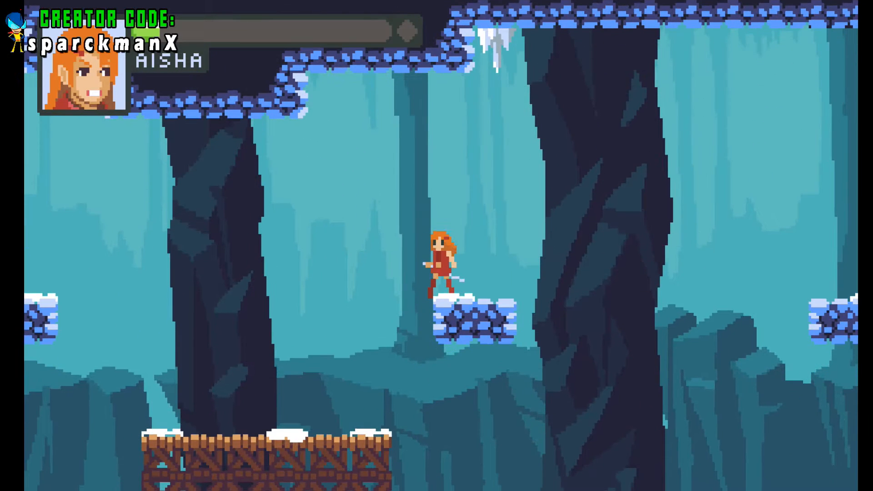
pyautogui.press('Left')
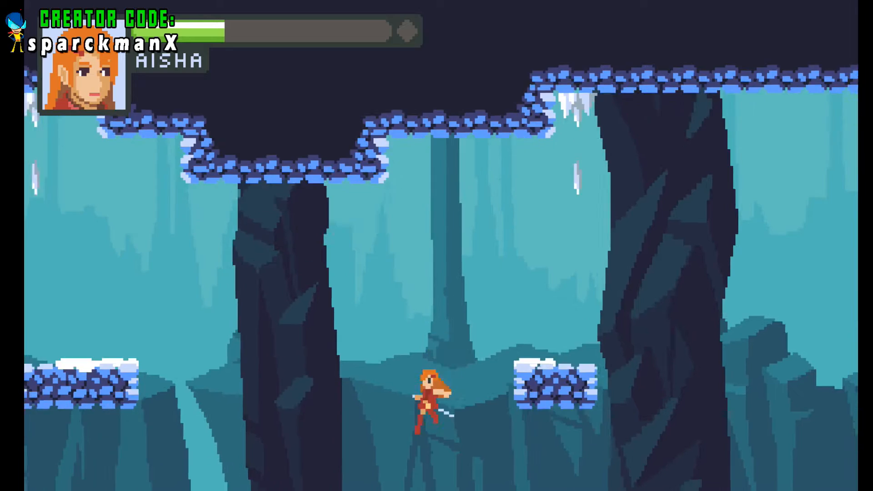
pyautogui.press('Left')
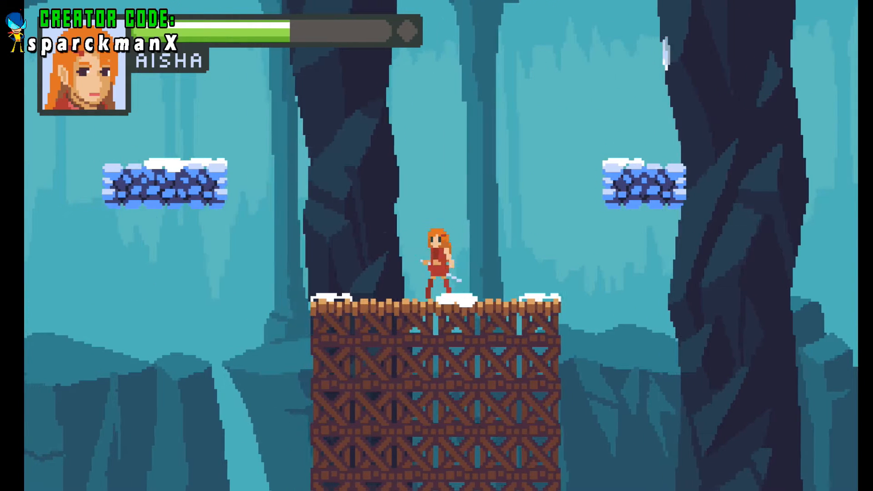
pyautogui.press('space')
pyautogui.press('x')
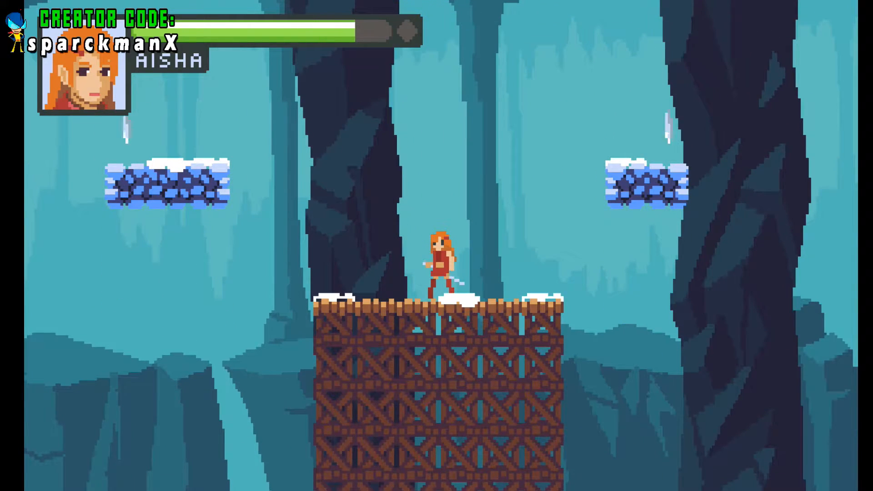
pyautogui.press('Left')
pyautogui.press('space')
pyautogui.press('Left')
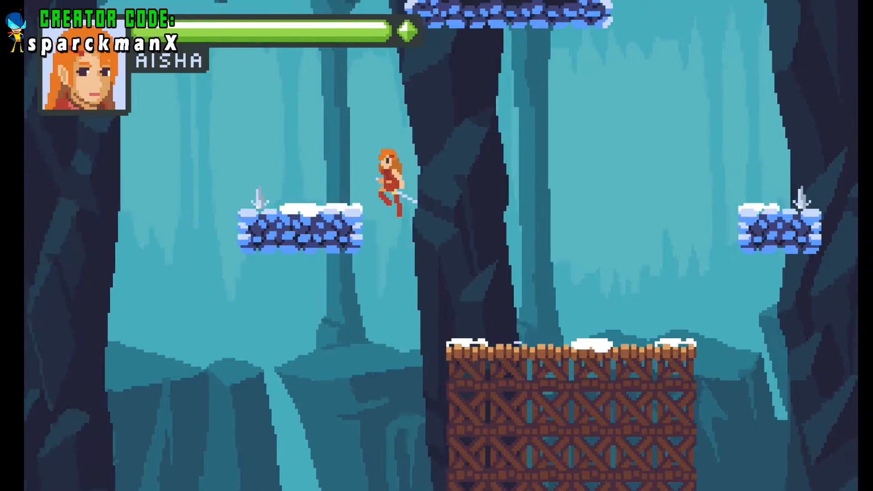
pyautogui.press('space')
pyautogui.press('Left')
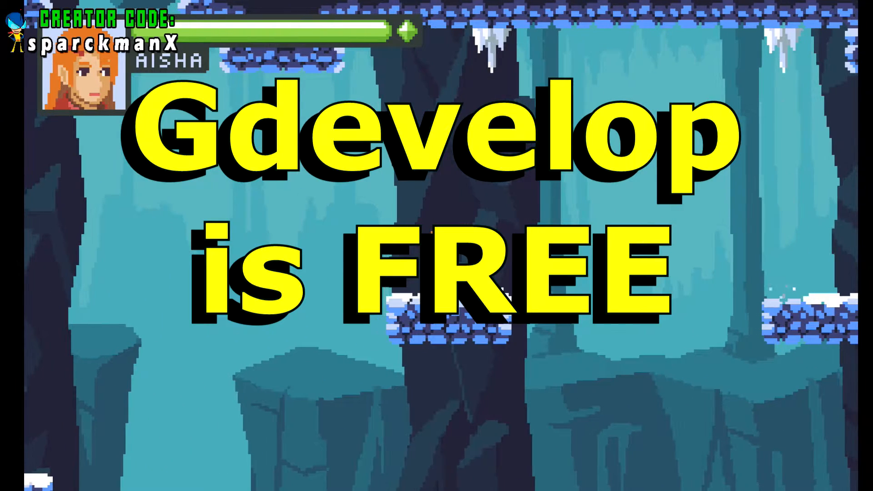
pyautogui.press('Left')
pyautogui.press('space')
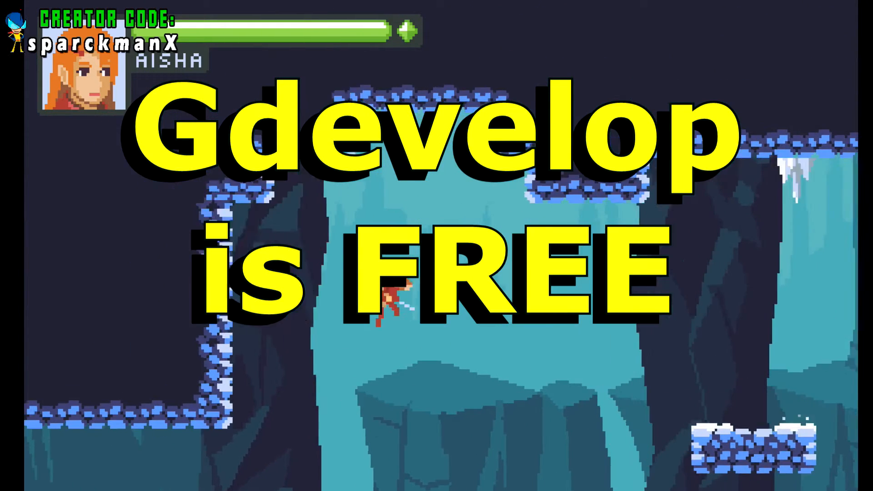
pyautogui.press('Left')
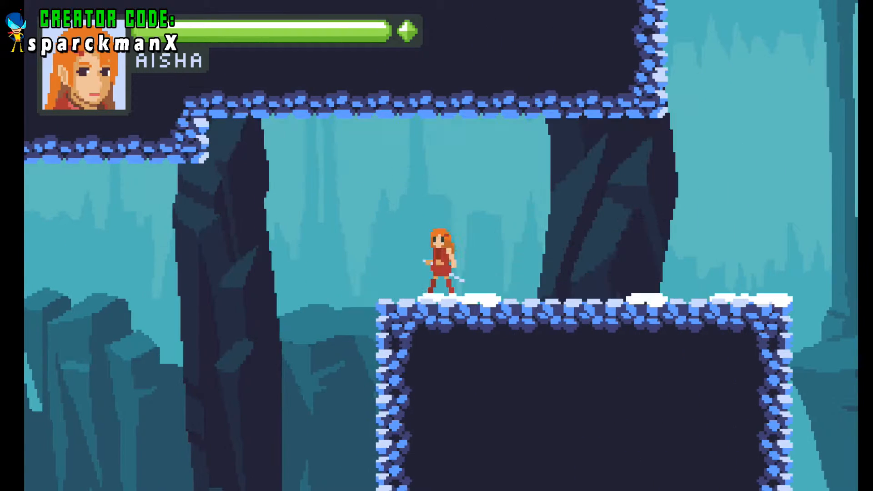
pyautogui.press('Right')
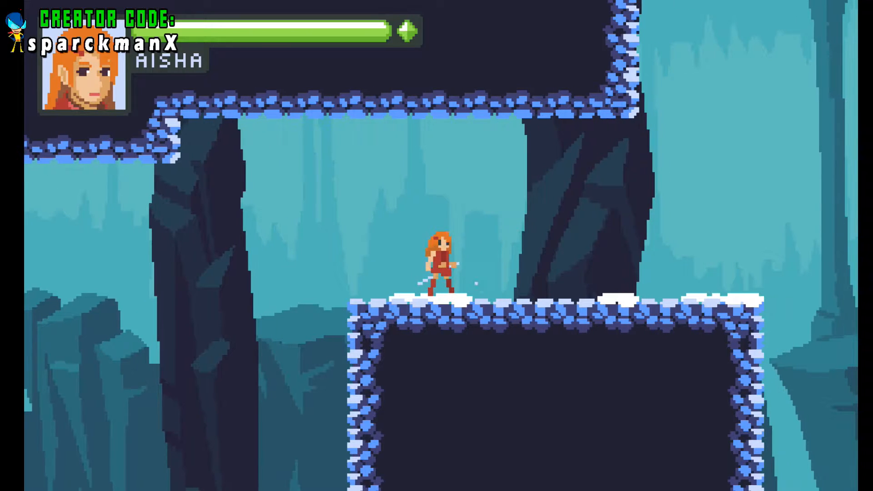
pyautogui.press('Left')
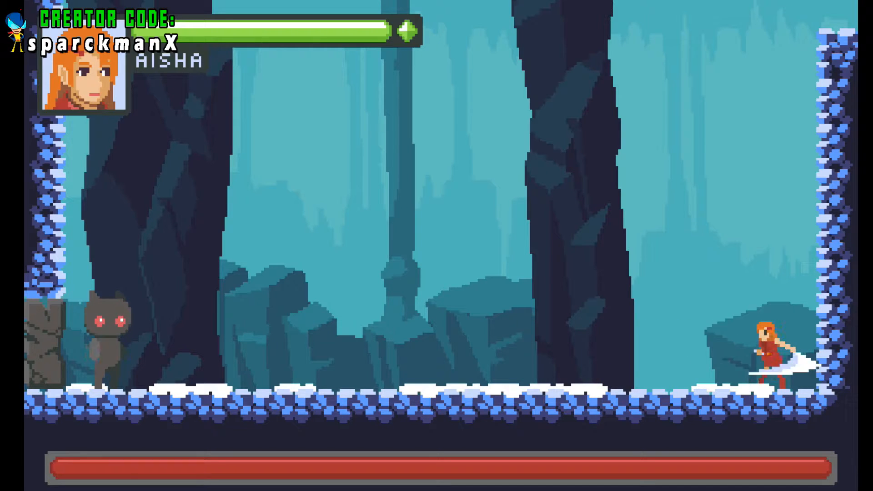
pyautogui.press('x')
pyautogui.press('Left')
pyautogui.press('space')
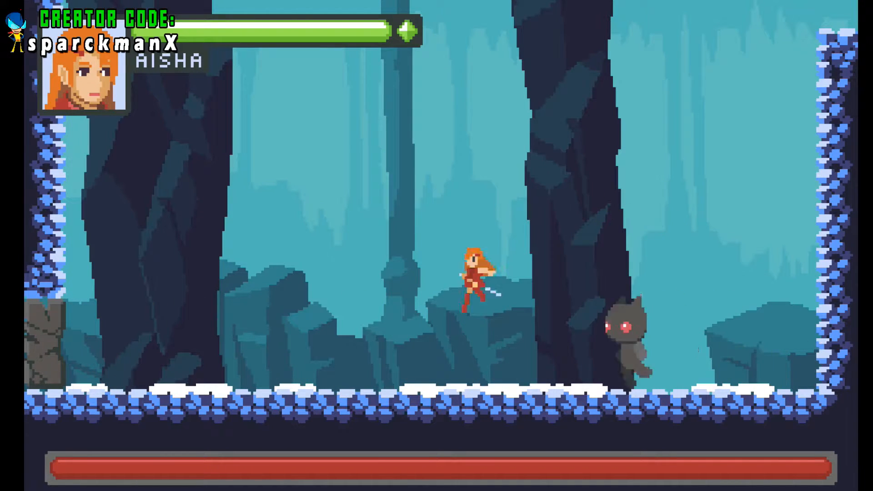
pyautogui.press('space')
pyautogui.press('Right')
pyautogui.press('space')
pyautogui.press('Left')
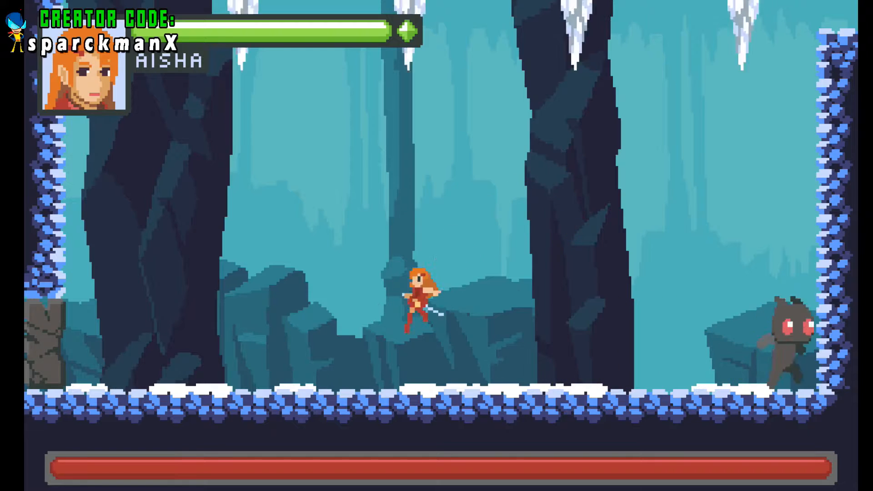
pyautogui.press('Right')
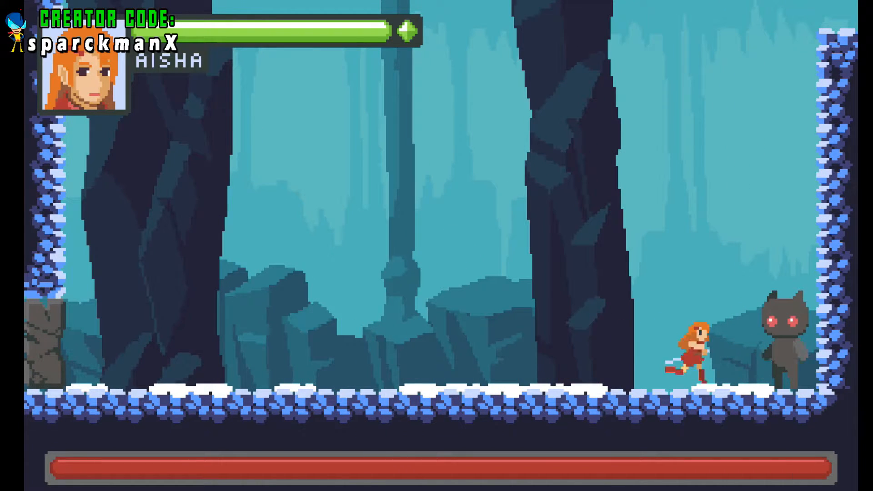
pyautogui.press('x')
pyautogui.press('Left')
pyautogui.press('space')
pyautogui.press('Right')
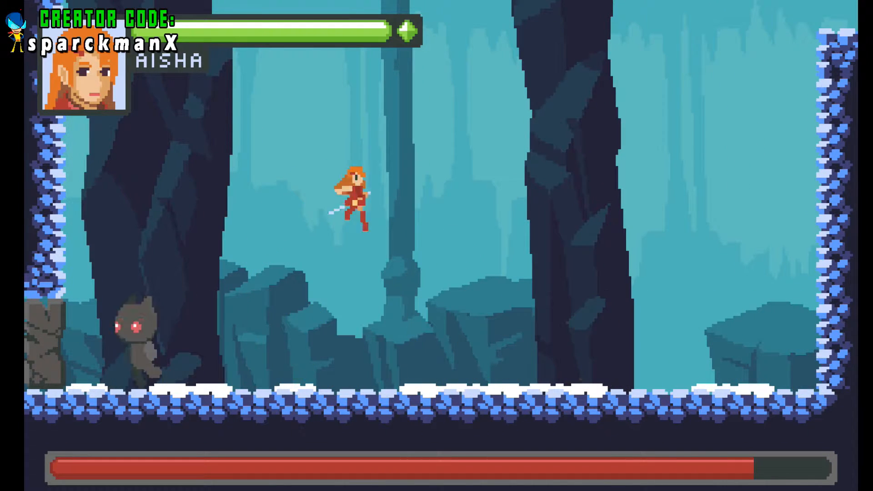
pyautogui.press('space')
pyautogui.press('Left')
pyautogui.press('space')
pyautogui.press('Right')
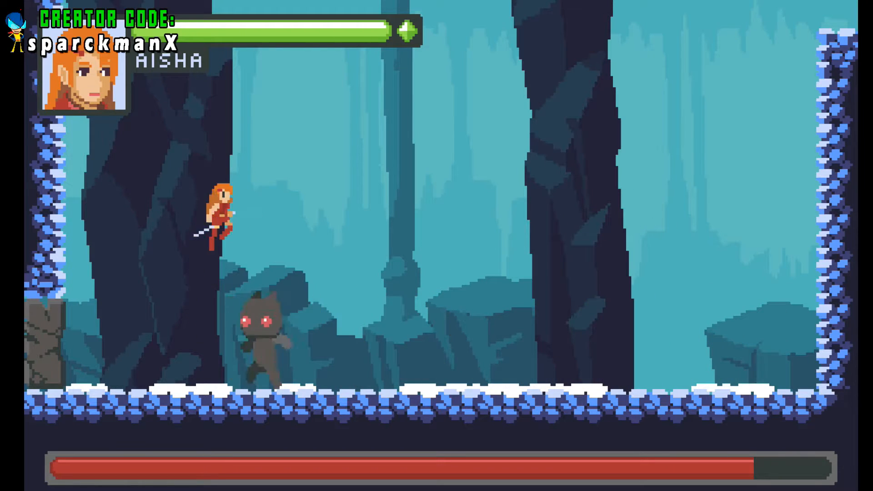
pyautogui.press('Right')
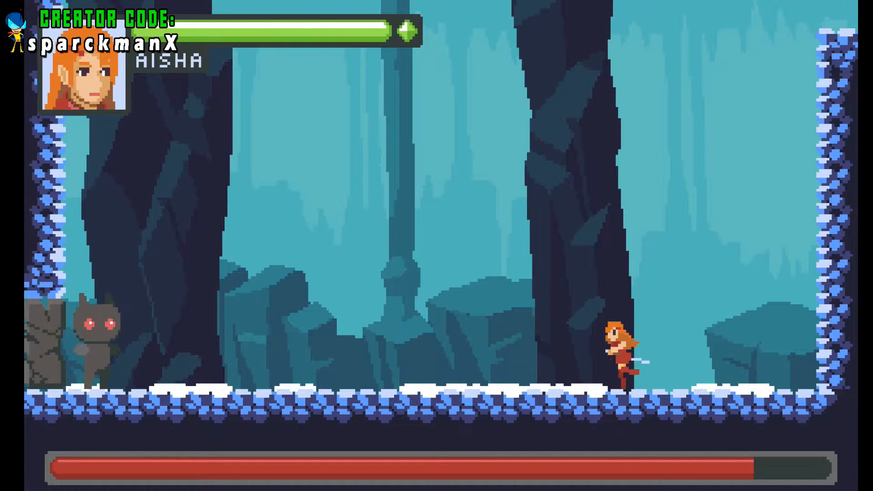
pyautogui.press('x')
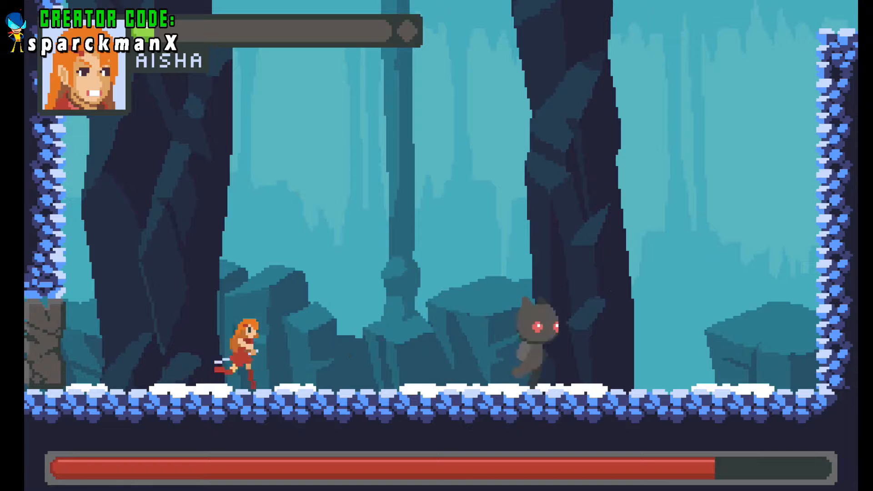
pyautogui.press('space')
pyautogui.press('Right')
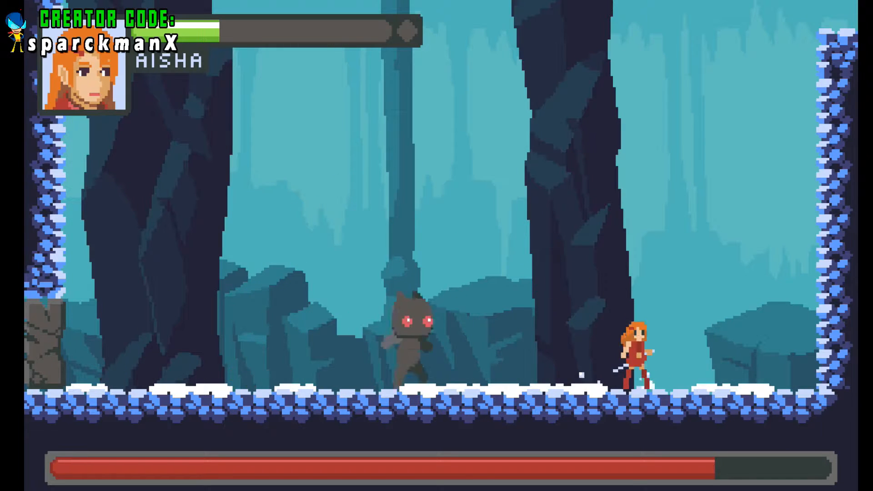
pyautogui.press('space')
pyautogui.press('Left')
pyautogui.press('Right')
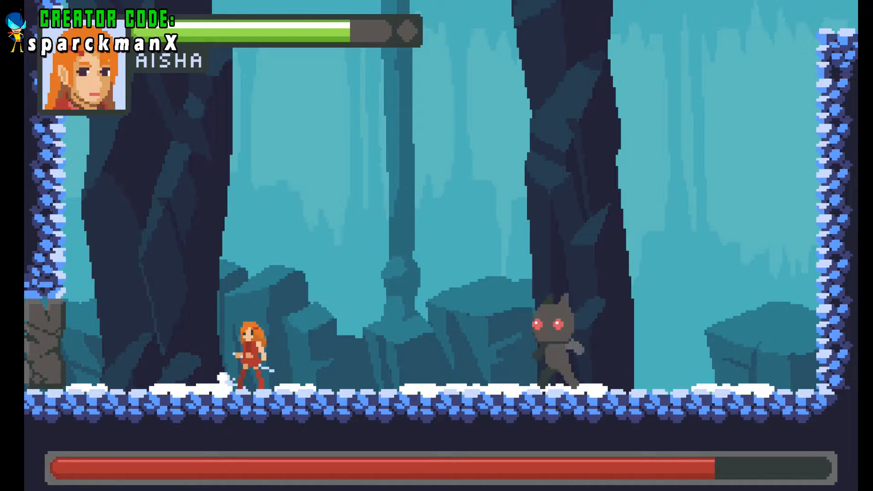
pyautogui.press('space')
pyautogui.press('Right')
pyautogui.press('space')
pyautogui.press('Left')
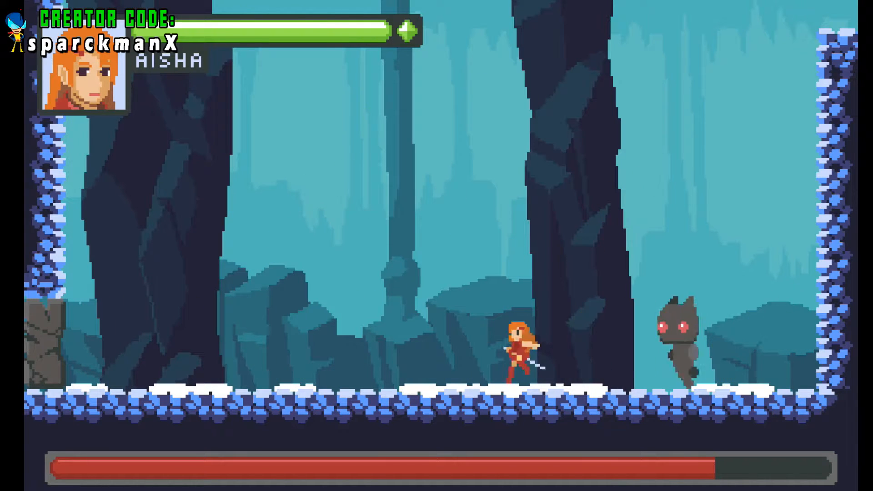
pyautogui.press('space')
pyautogui.press('Right')
pyautogui.press('Left')
pyautogui.press('space')
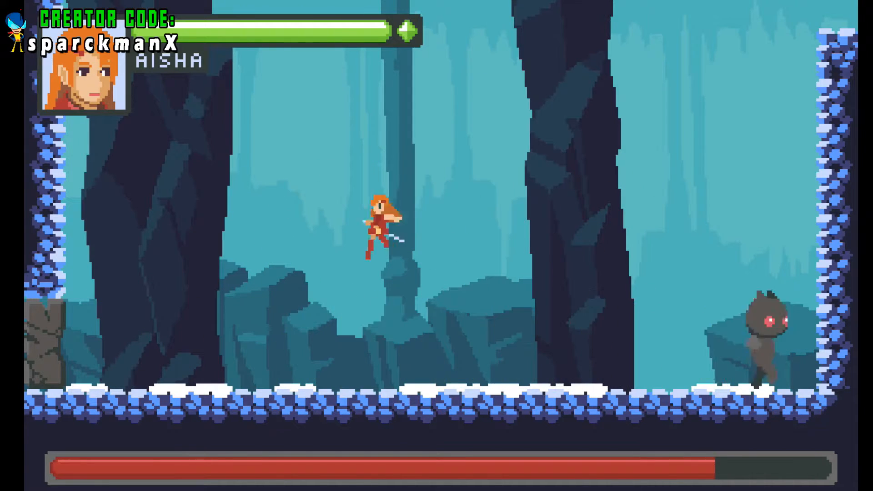
pyautogui.press('Right')
pyautogui.press('Left')
pyautogui.press('Right')
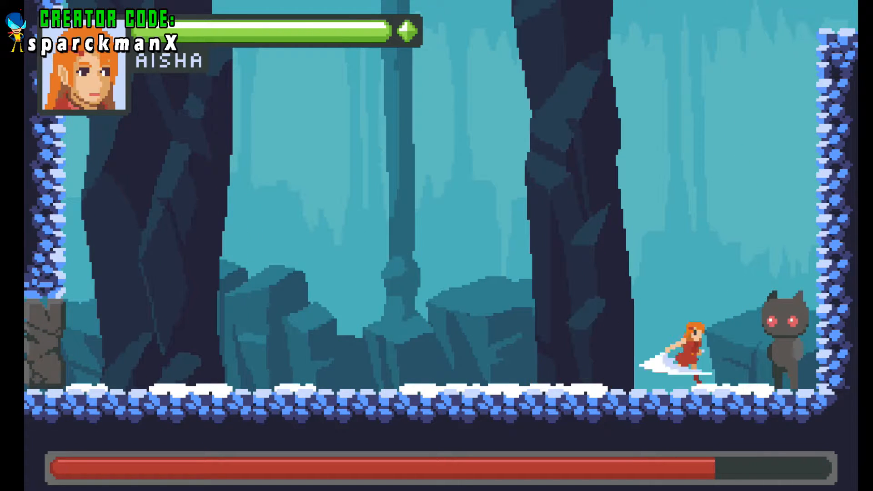
pyautogui.press('Right')
pyautogui.press('space')
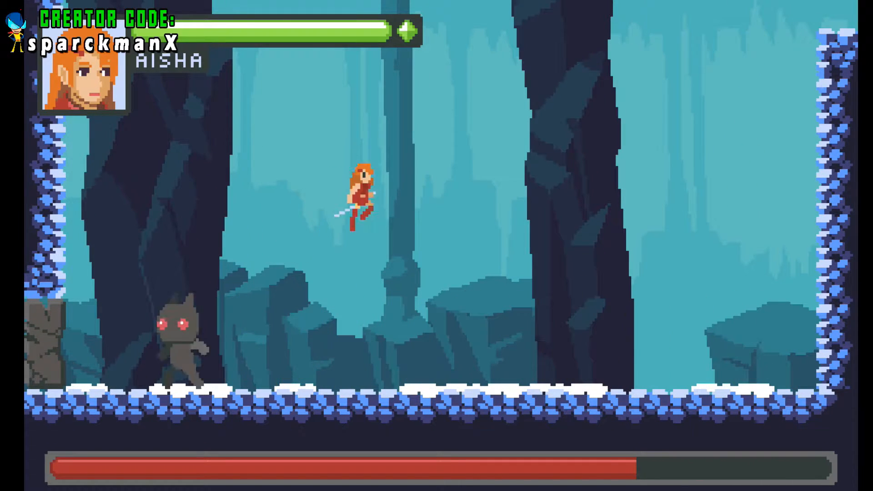
pyautogui.press('Left')
pyautogui.press('space')
pyautogui.press('Right')
pyautogui.press('space')
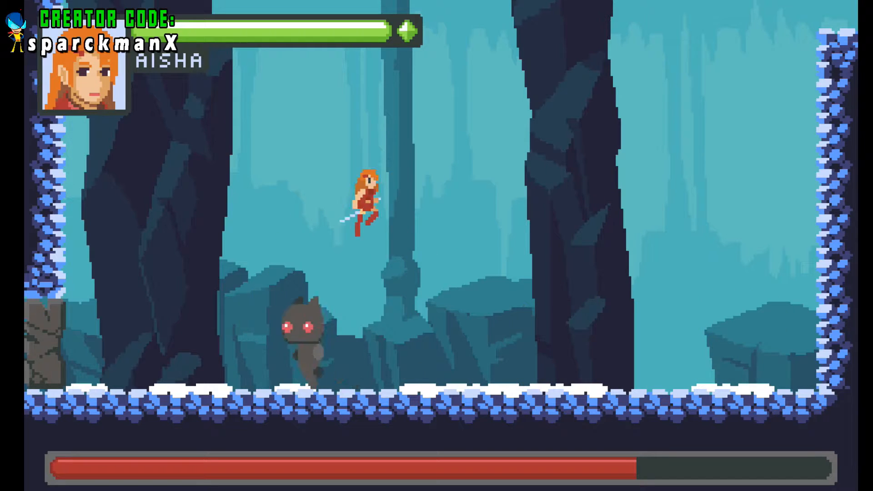
pyautogui.press('Left')
pyautogui.press('space')
pyautogui.press('Right')
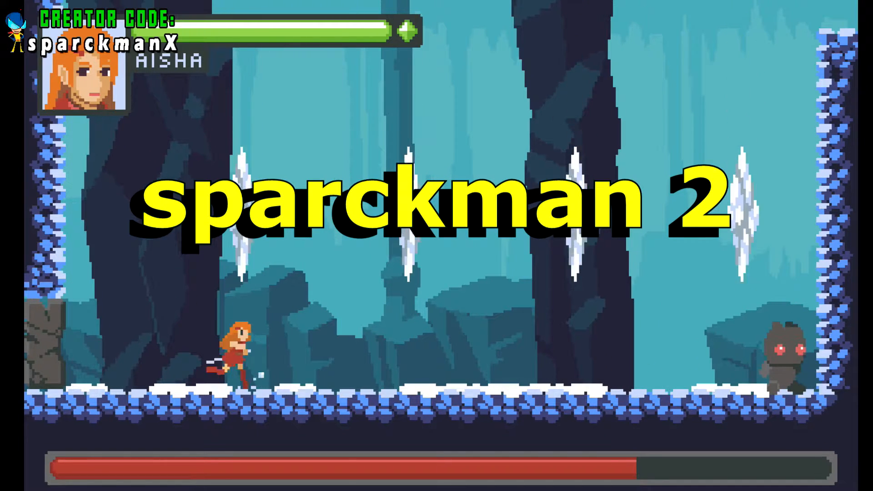
pyautogui.press('Right')
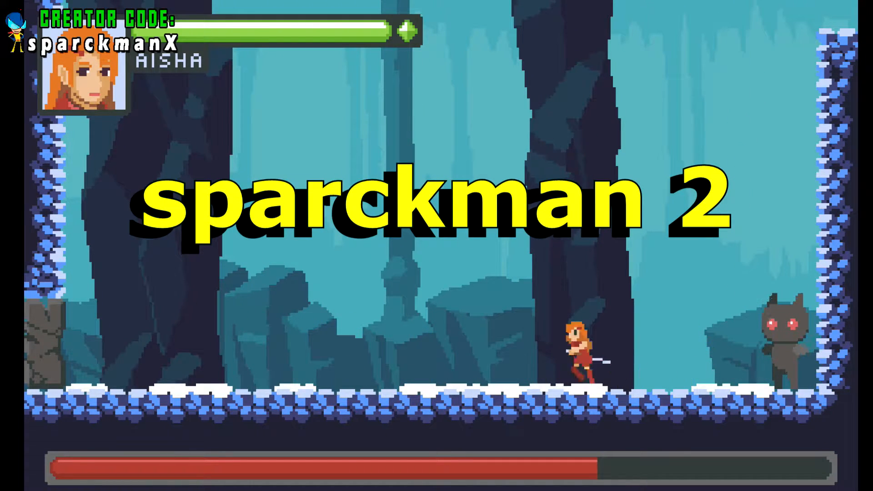
pyautogui.press('Left')
pyautogui.press('space')
pyautogui.press('Right')
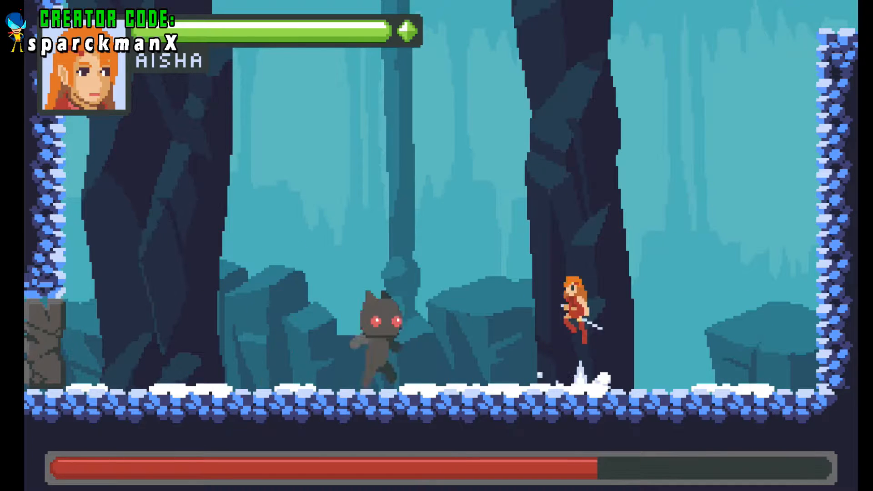
pyautogui.press('Right')
pyautogui.press('space')
pyautogui.press('Left')
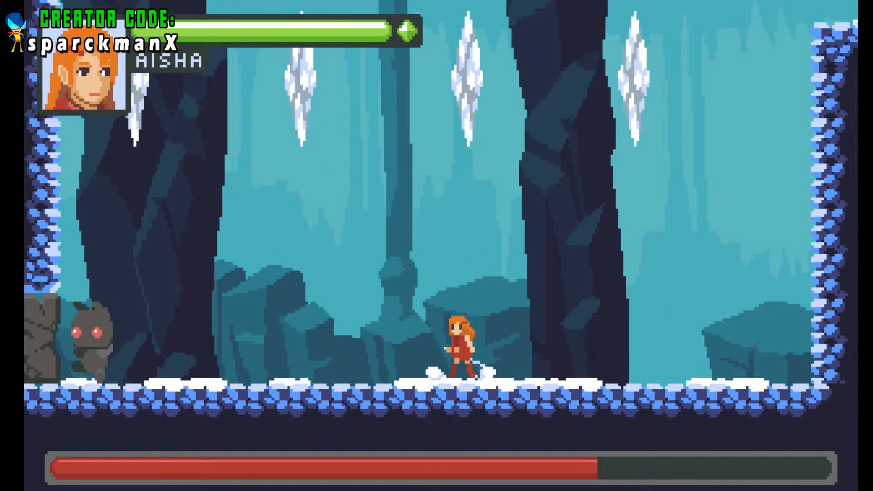
pyautogui.press('Left')
pyautogui.press('space')
pyautogui.press('x')
pyautogui.press('x')
pyautogui.press('Right')
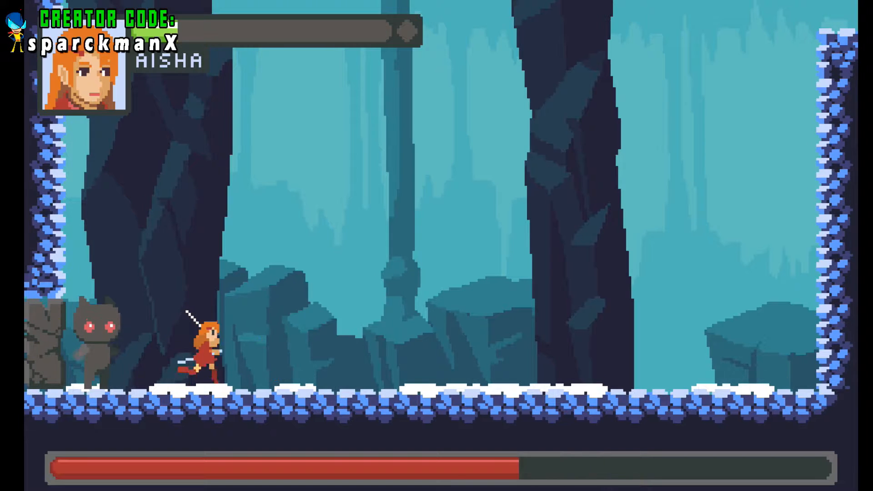
pyautogui.press('Left')
pyautogui.press('space')
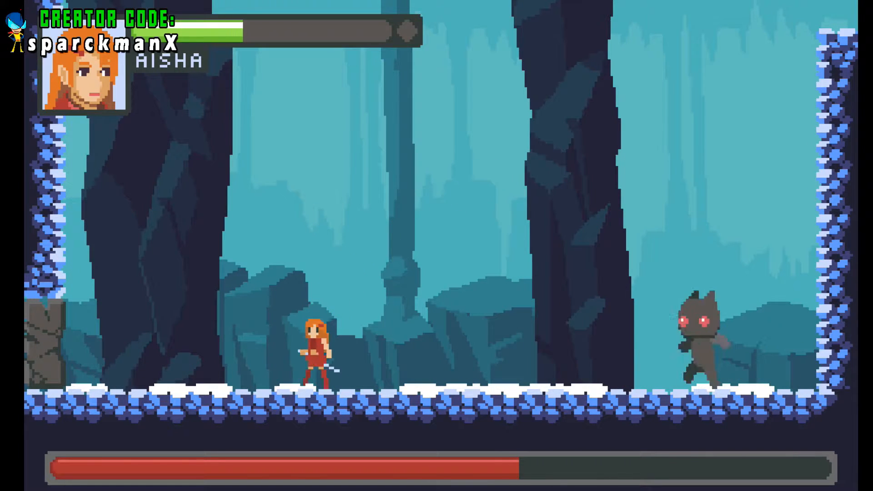
pyautogui.press('Right')
pyautogui.press('space')
pyautogui.press('Left')
pyautogui.press('space')
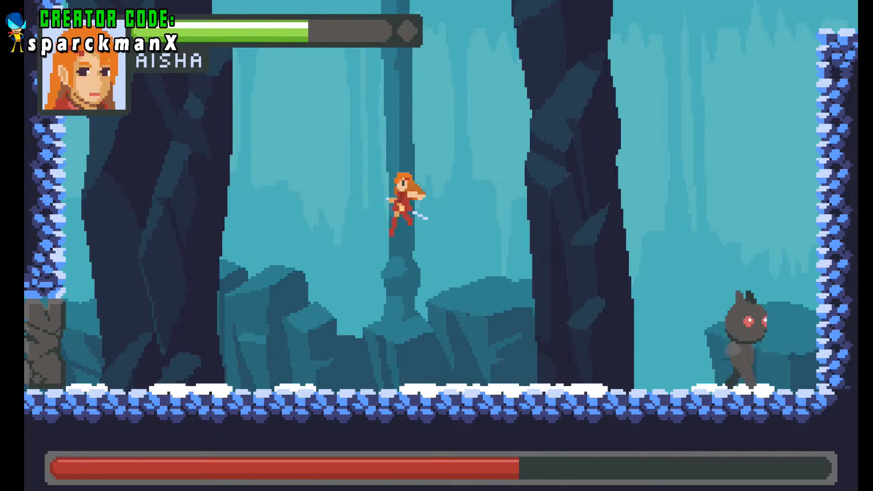
pyautogui.press('Right')
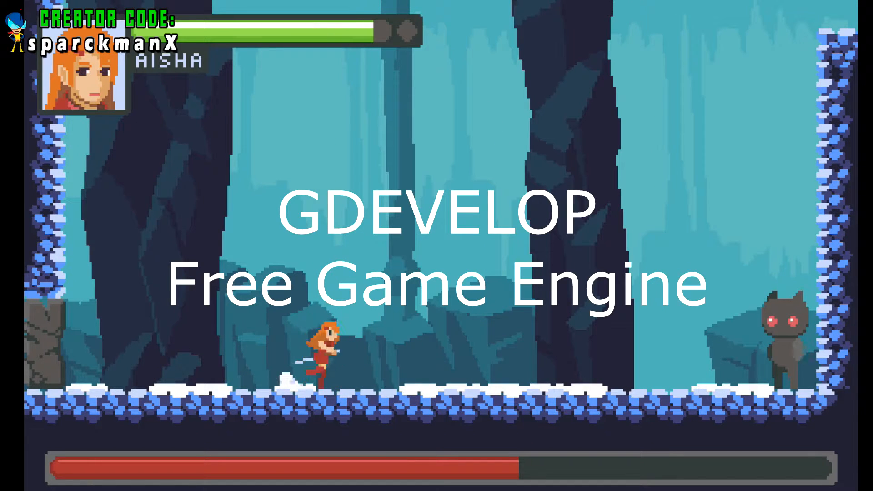
pyautogui.press('space')
pyautogui.press('Right')
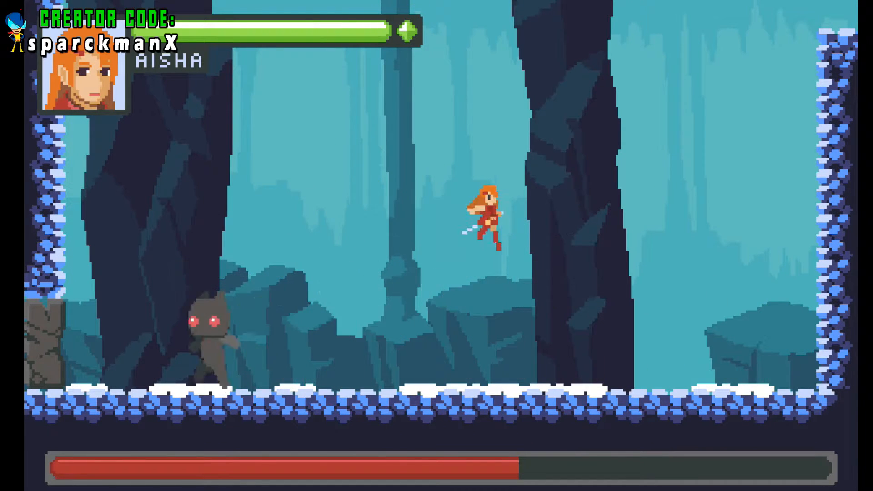
pyautogui.press('space')
pyautogui.press('Left')
pyautogui.press('space')
pyautogui.press('Right')
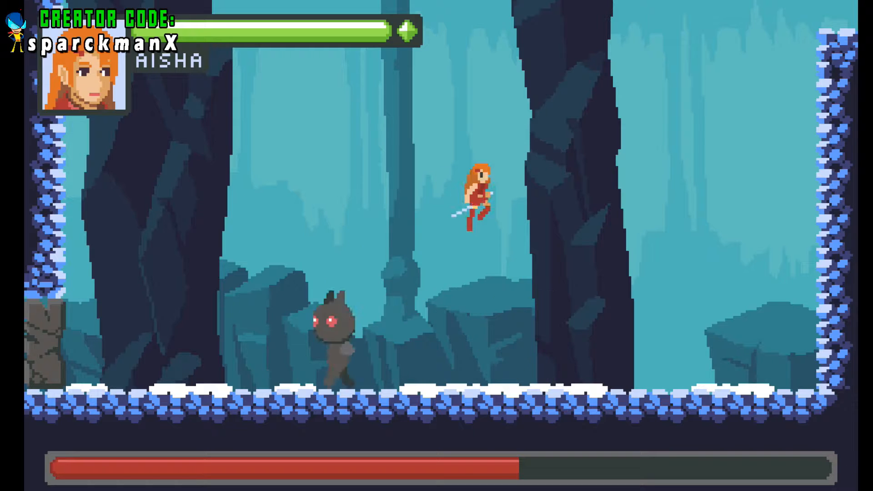
pyautogui.press('space')
pyautogui.press('Left')
pyautogui.press('Left')
pyautogui.press('x')
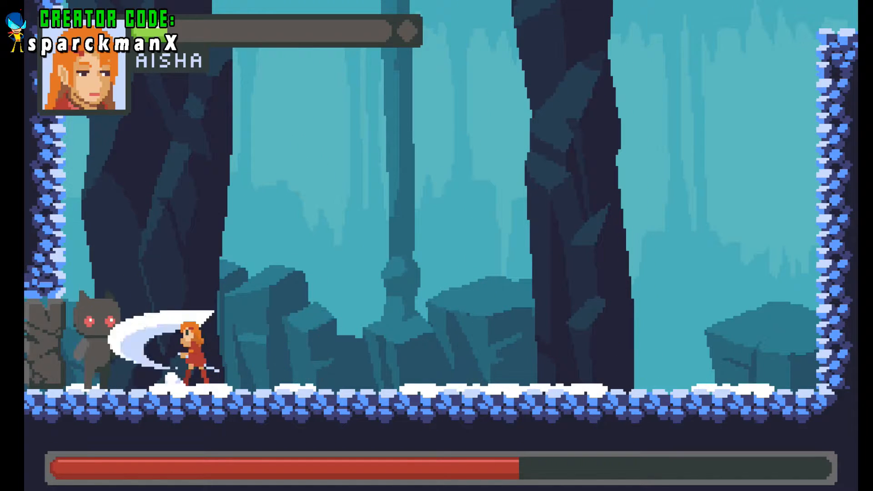
pyautogui.press('Right')
pyautogui.press('Right')
pyautogui.press('space')
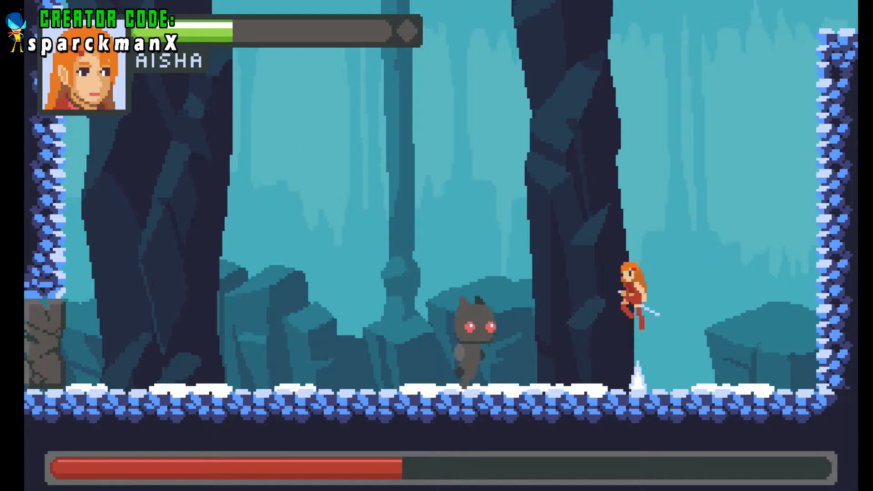
pyautogui.press('Left')
pyautogui.press('Right')
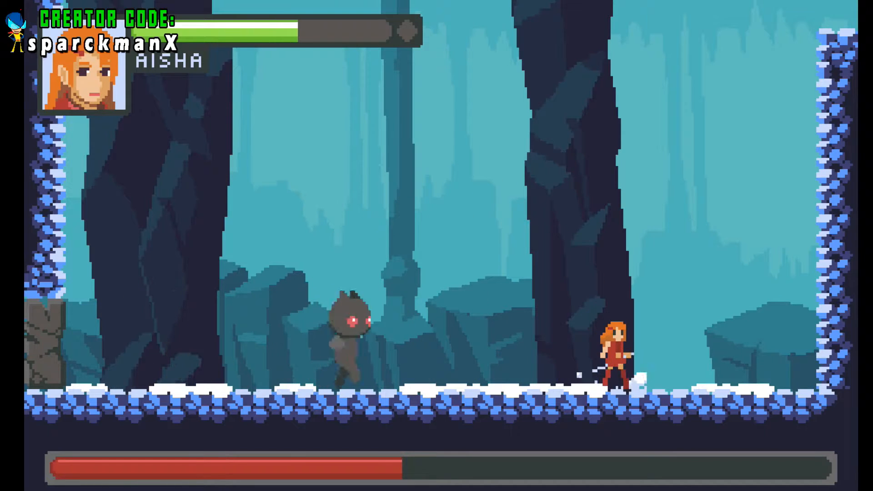
pyautogui.press('space')
pyautogui.press('Left')
pyautogui.press('Left')
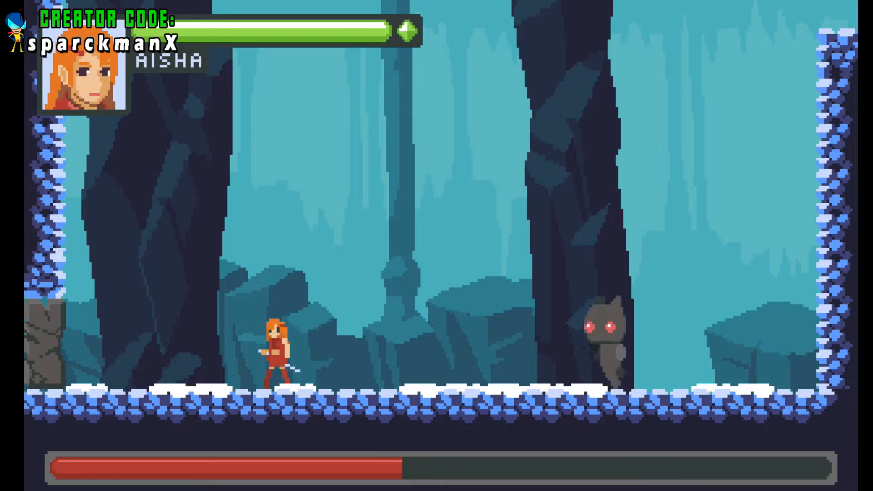
pyautogui.press('Right')
pyautogui.press('space')
pyautogui.press('Left')
pyautogui.press('space')
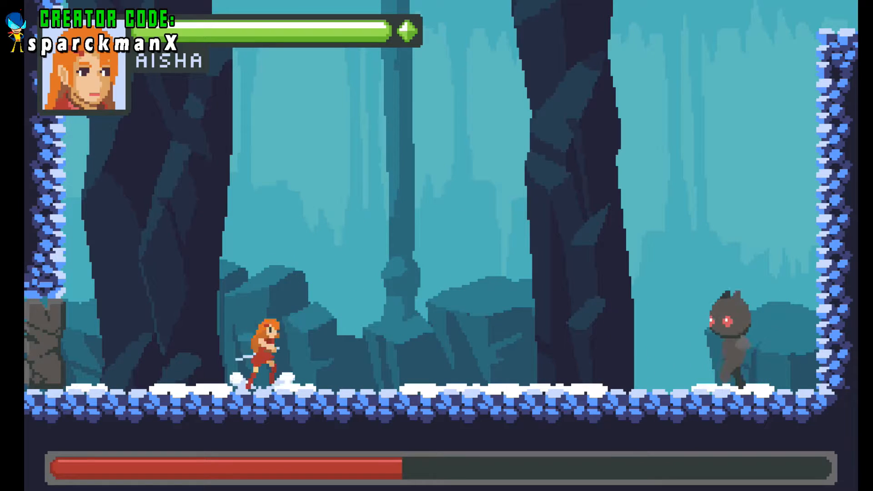
pyautogui.press('Right')
pyautogui.press('space')
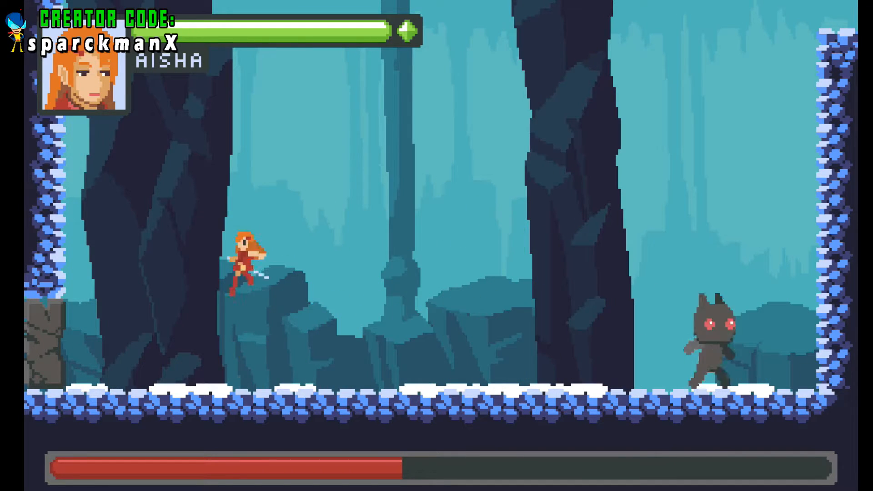
pyautogui.press('Right')
pyautogui.press('space')
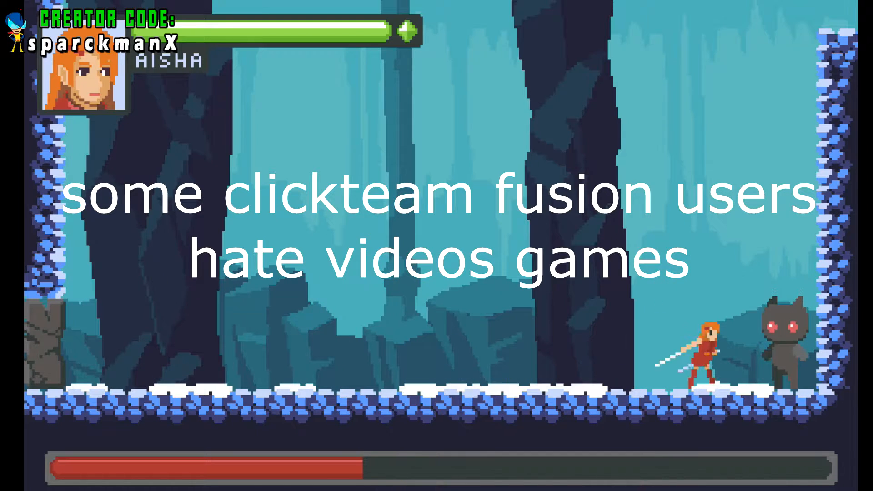
pyautogui.press('Left')
pyautogui.press('Right')
pyautogui.press('space')
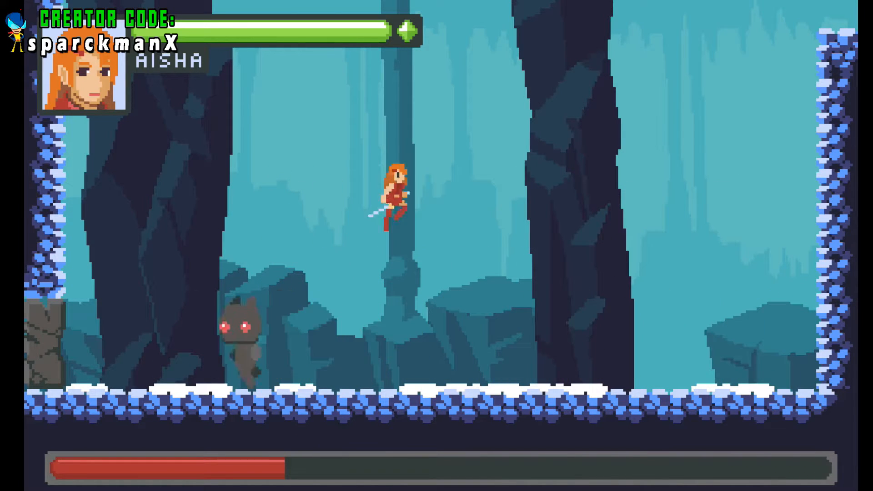
pyautogui.press('Left')
pyautogui.press('space')
pyautogui.press('space')
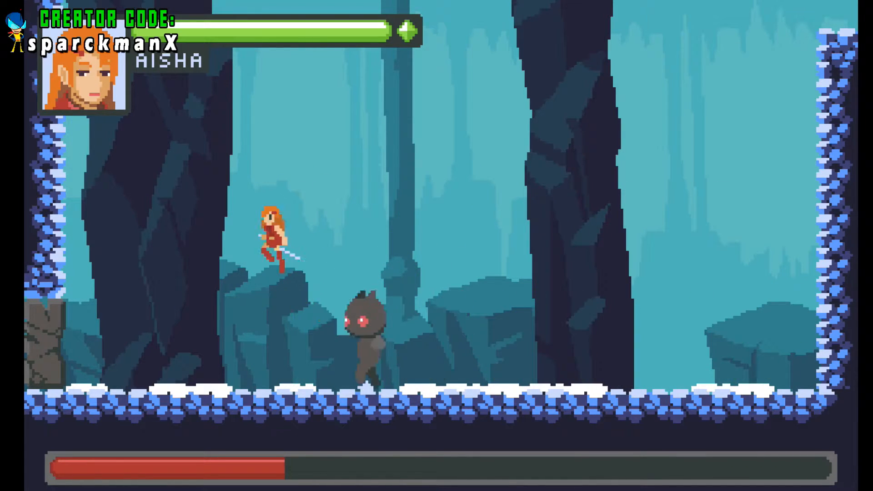
pyautogui.press('Right')
pyautogui.press('Left')
pyautogui.press('x')
pyautogui.press('x')
pyautogui.press('x')
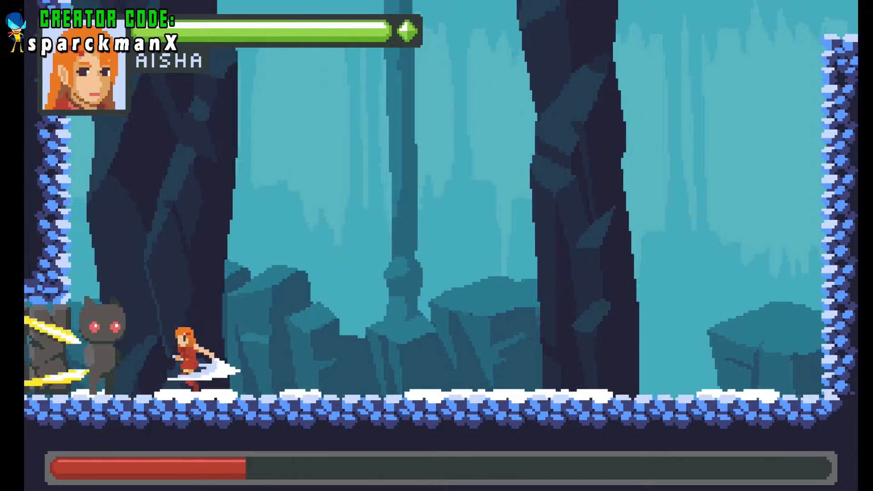
pyautogui.press('x')
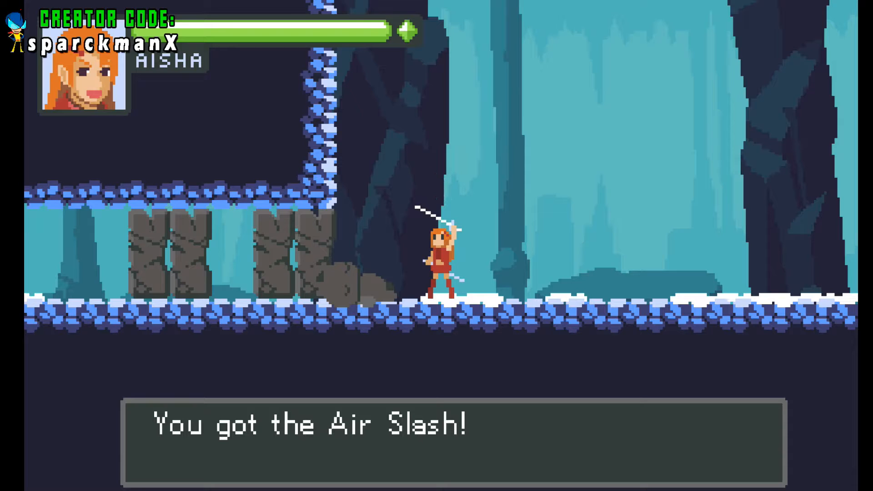
pyautogui.press('x')
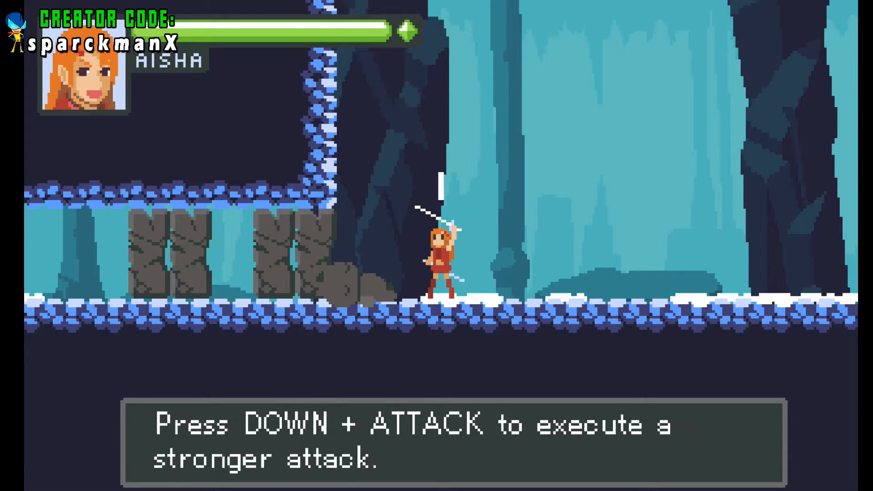
pyautogui.press('x')
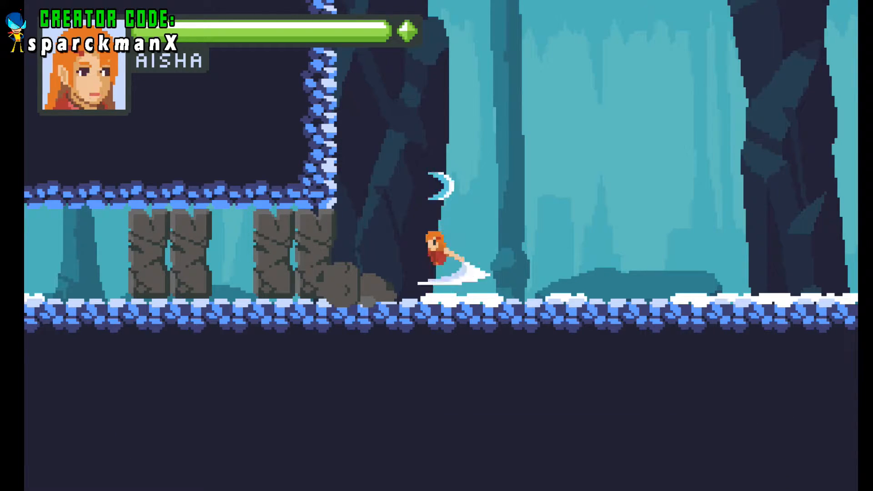
pyautogui.press('z')
pyautogui.press('Right')
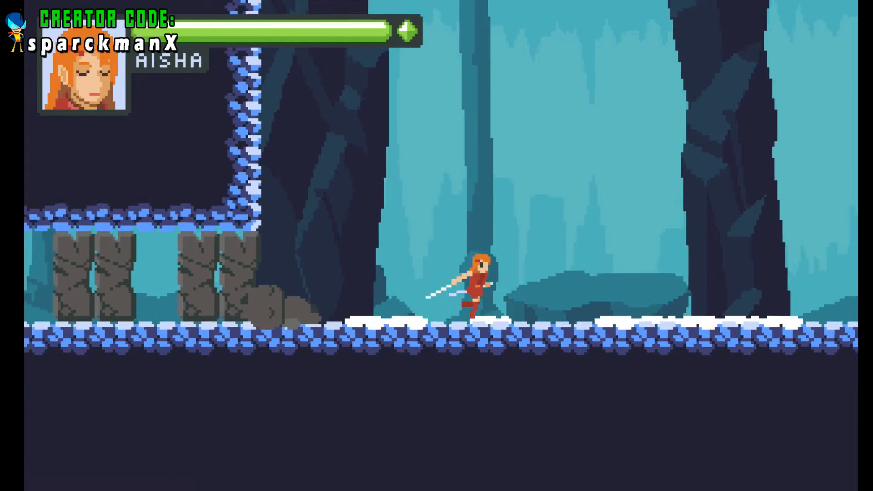
pyautogui.press('Left')
pyautogui.press('z')
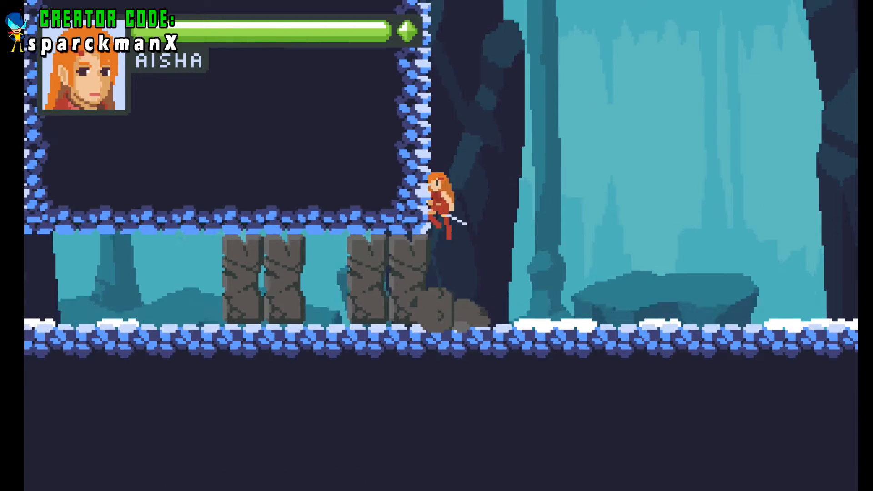
pyautogui.press('Right')
pyautogui.press('Left')
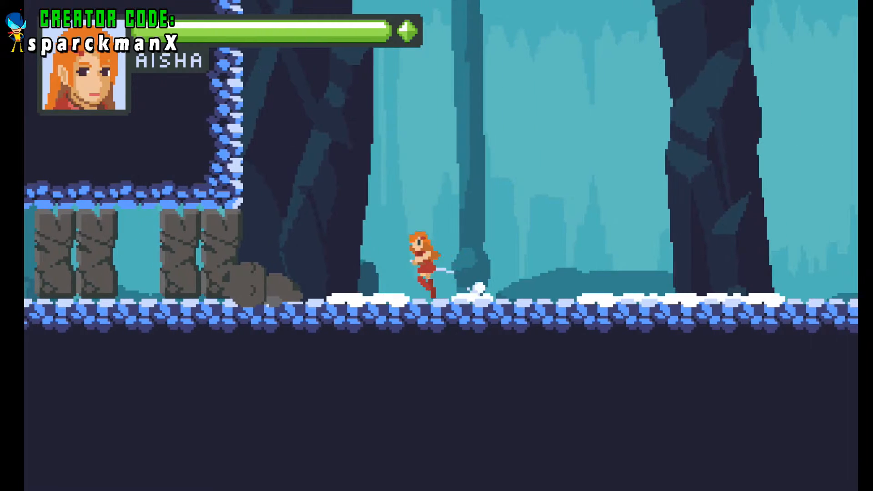
pyautogui.press('x')
pyautogui.press('Right')
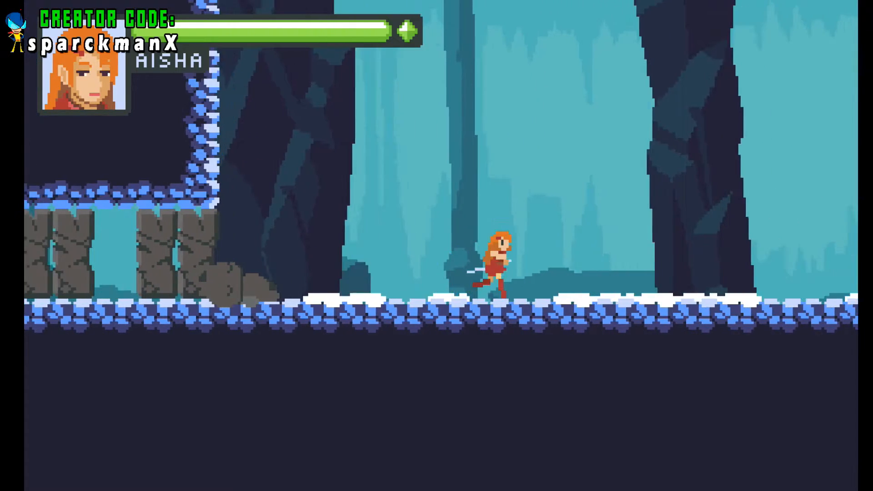
pyautogui.press('z')
pyautogui.press('Left')
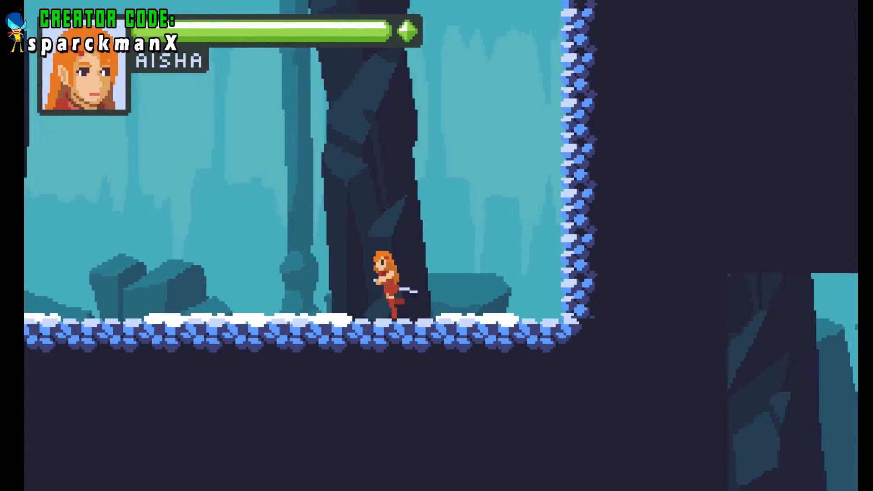
pyautogui.press('x')
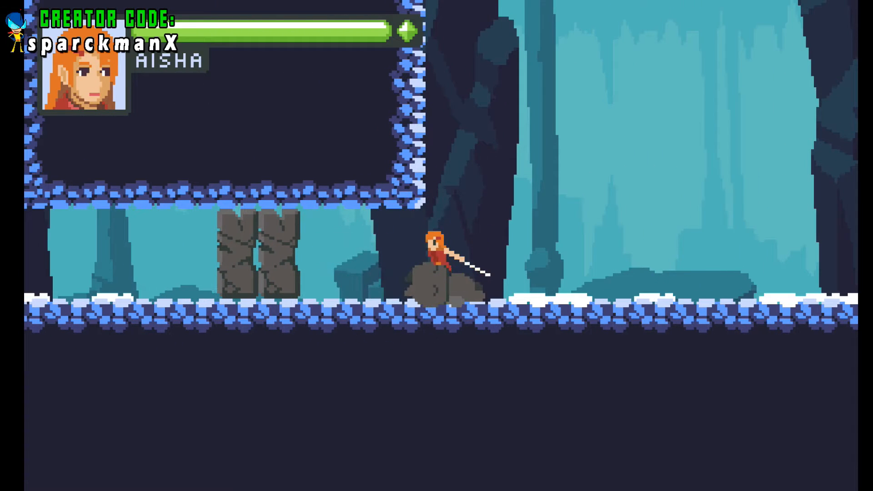
pyautogui.press('Right')
pyautogui.press('Left')
pyautogui.press('x')
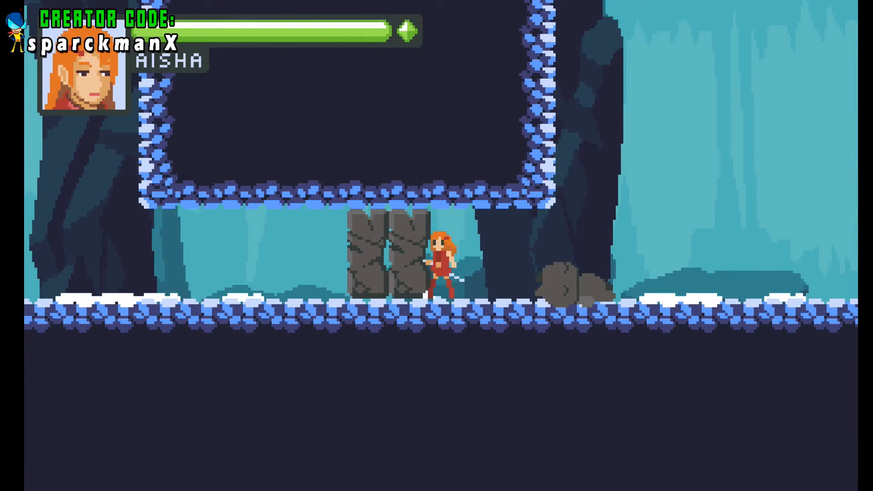
pyautogui.press('Right')
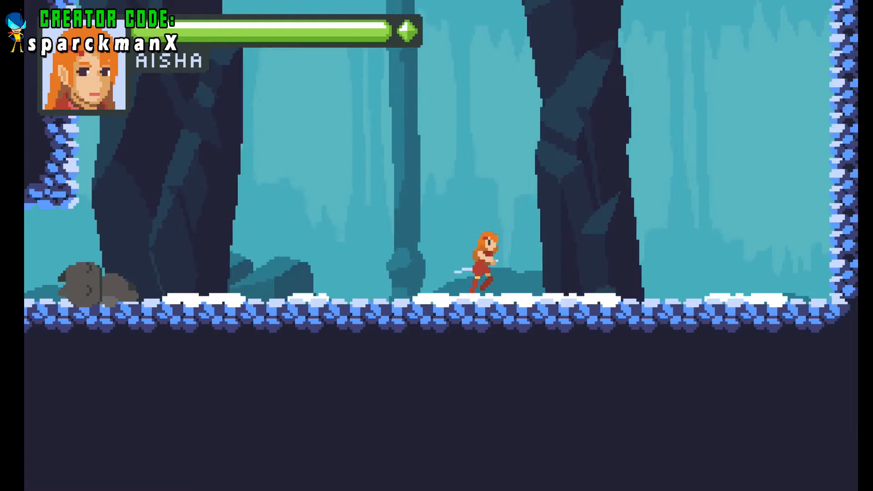
pyautogui.press('Left')
pyautogui.press('Right')
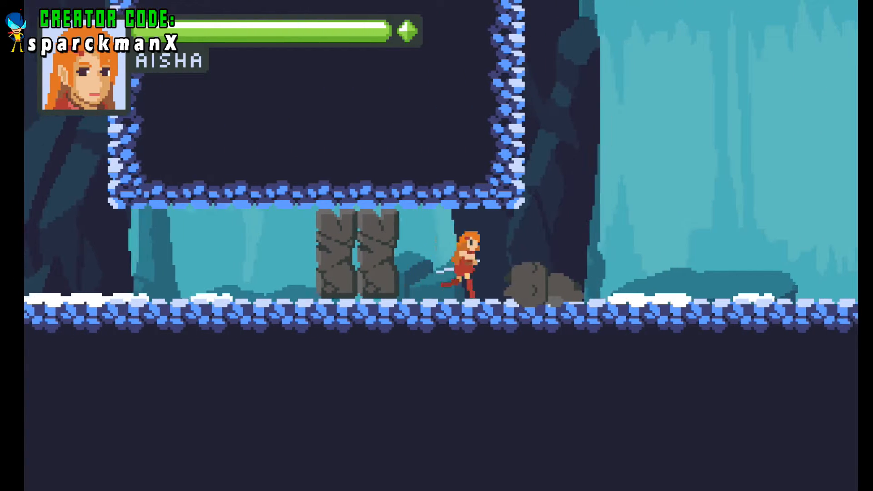
pyautogui.press('Left')
pyautogui.press('x')
pyautogui.press('x')
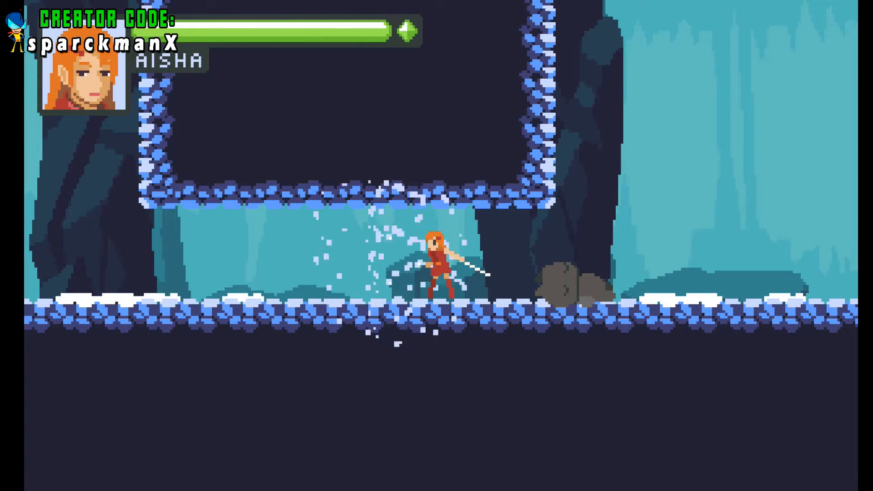
pyautogui.press('Left')
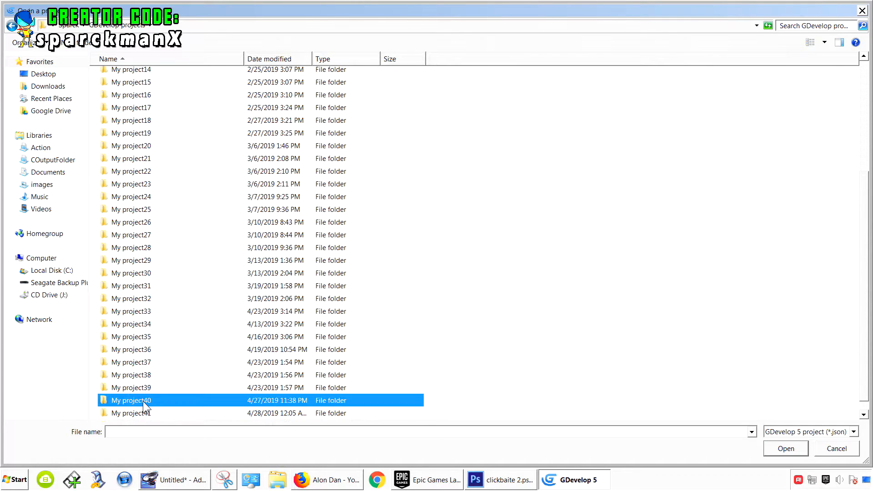
# Open the game.json project from the My project41 folder and display its Level1 scene for editing.
pyautogui.doubleClick(151, 411)
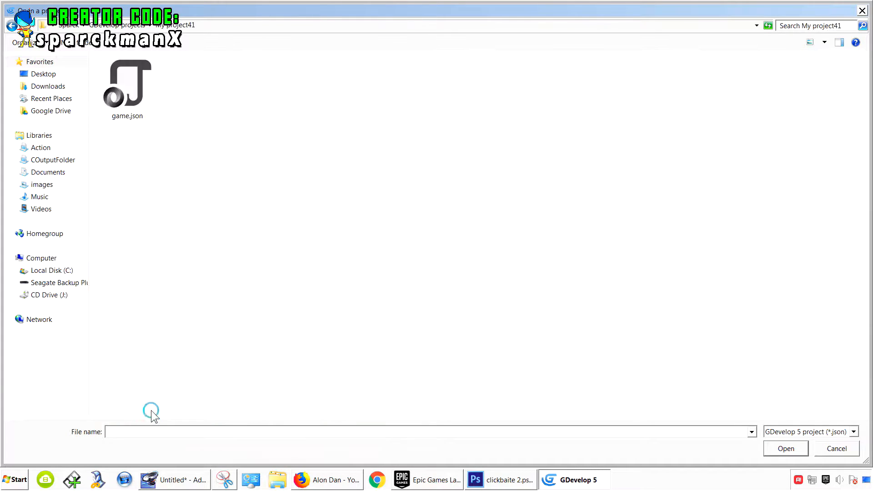
pyautogui.doubleClick(143, 105)
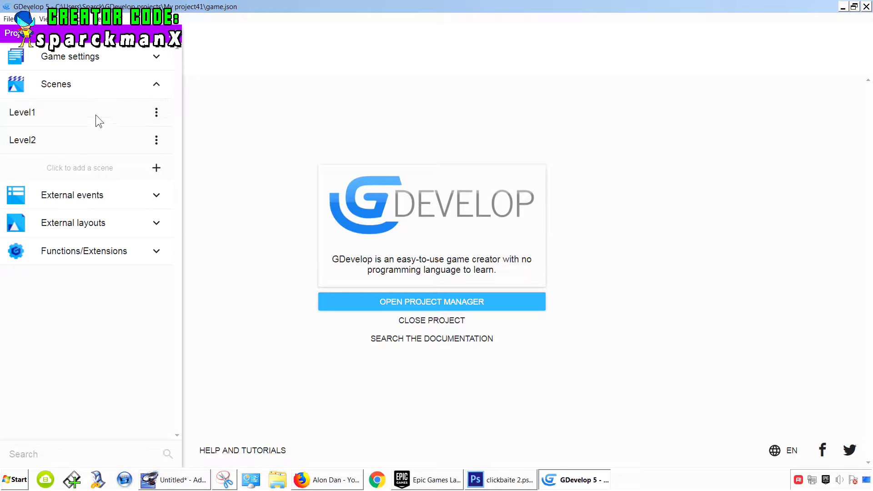
pyautogui.click(97, 116)
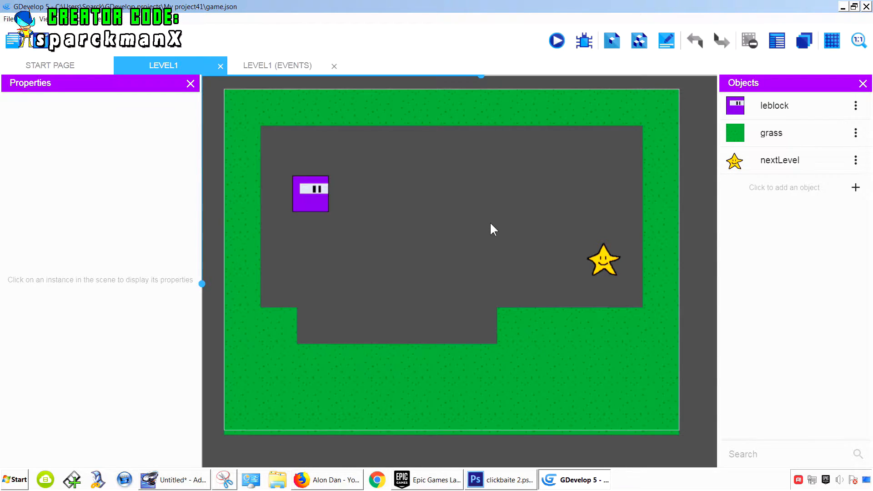
pyautogui.scroll(-1, 460, 246)
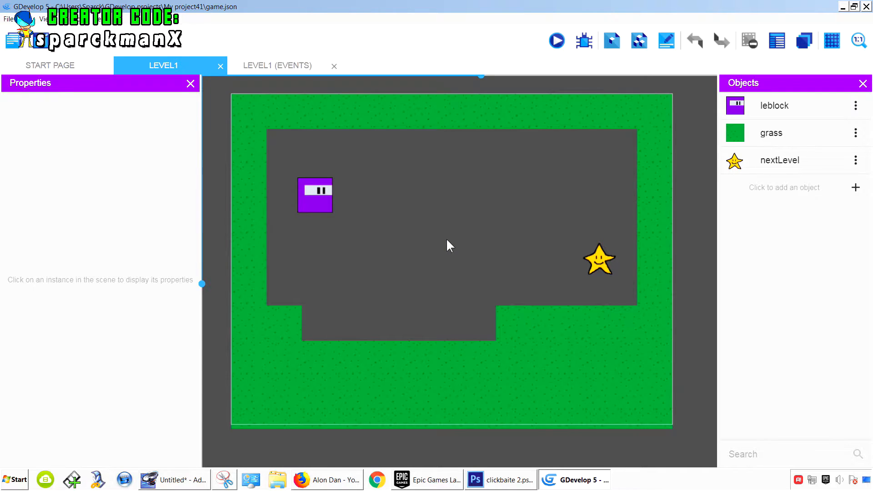
# Launch a preview of Level1 and test the purple block's running and jumping across the pit in both directions.
pyautogui.click(557, 41)
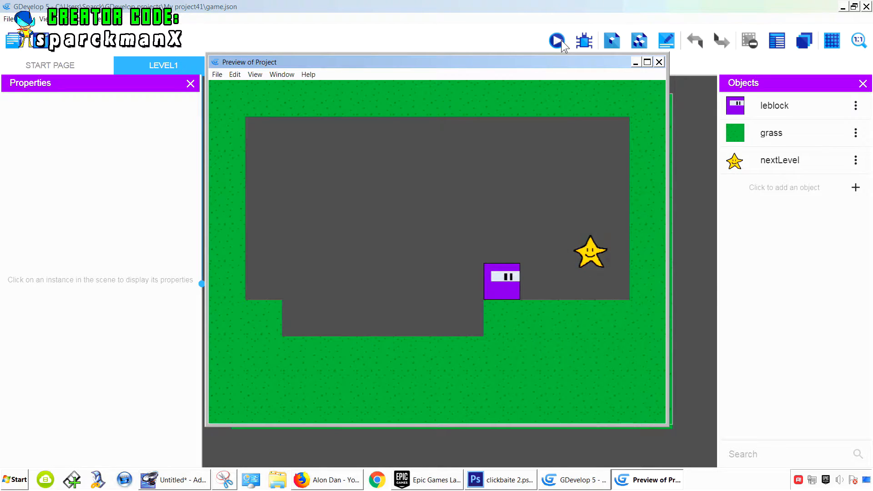
pyautogui.press('Left')
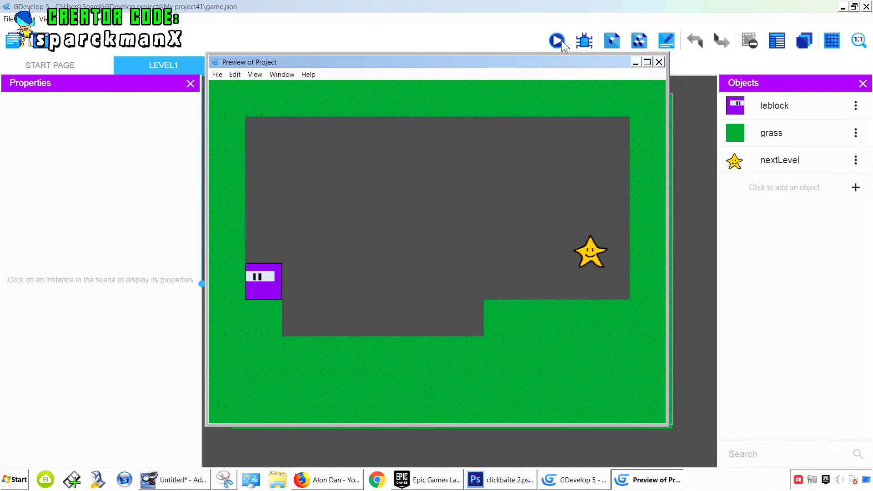
pyautogui.press('Right')
pyautogui.press('space')
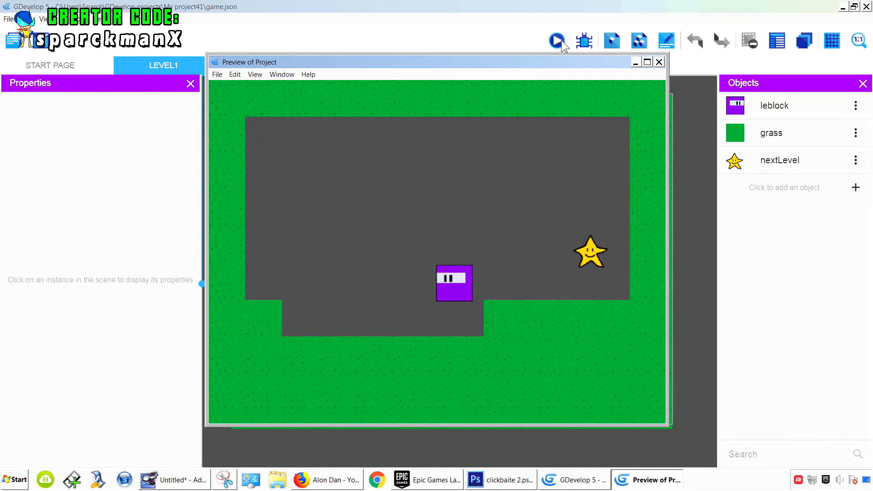
pyautogui.press('Left')
pyautogui.press('space')
pyautogui.press('Right')
pyautogui.press('Left')
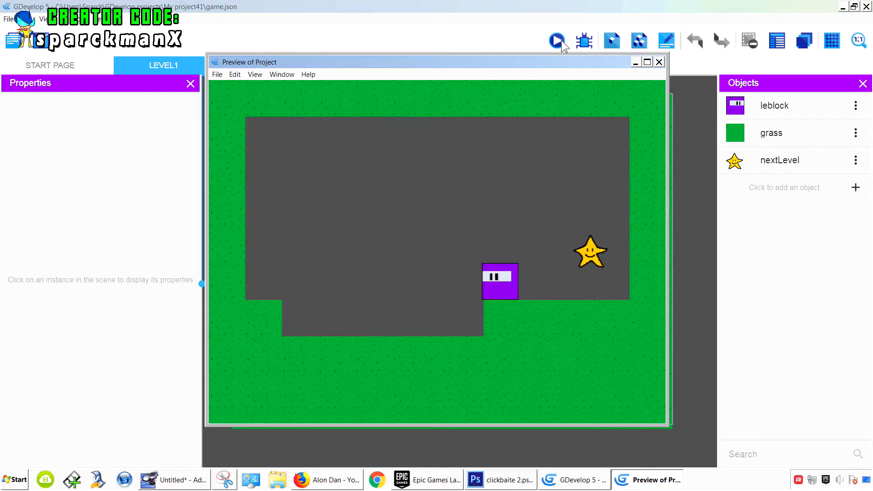
pyautogui.press('Right')
pyautogui.press('Left')
pyautogui.press('Left')
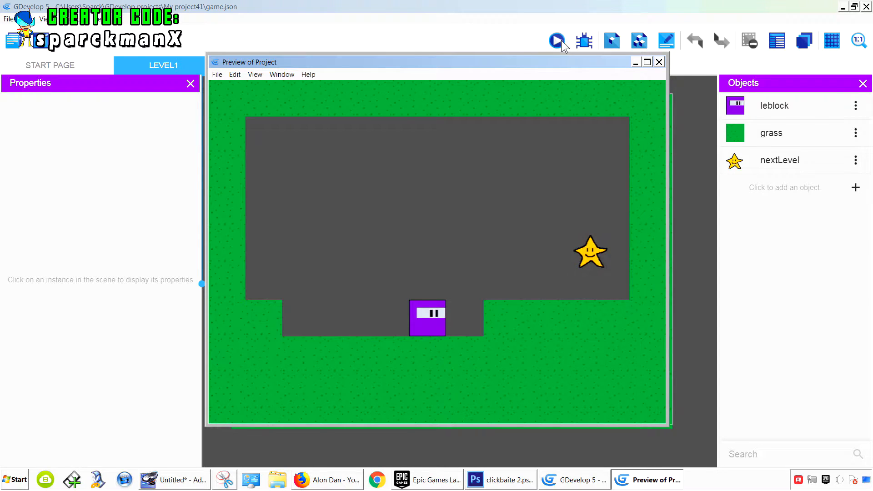
# Move the purple block out of the pit and onto the star to reach the second level.
pyautogui.press('Left')
pyautogui.press('Right')
pyautogui.press('Left')
pyautogui.press('Right')
pyautogui.press('space')
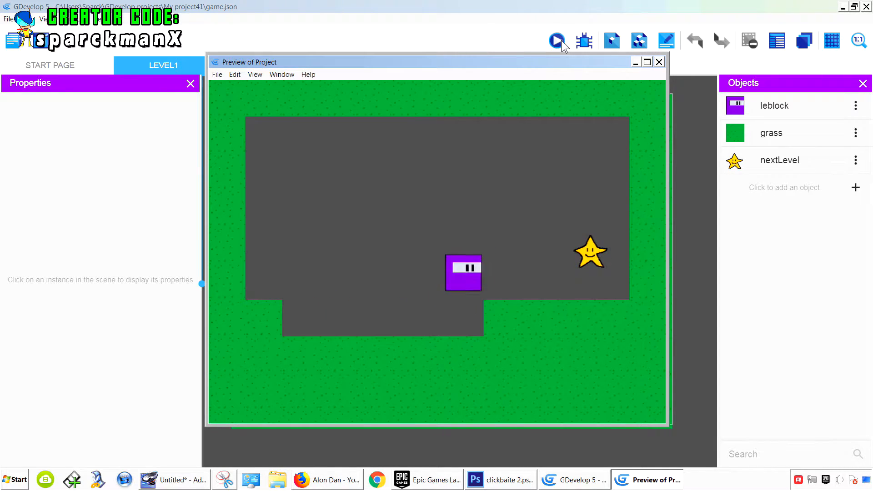
pyautogui.press('Right')
pyautogui.press('space')
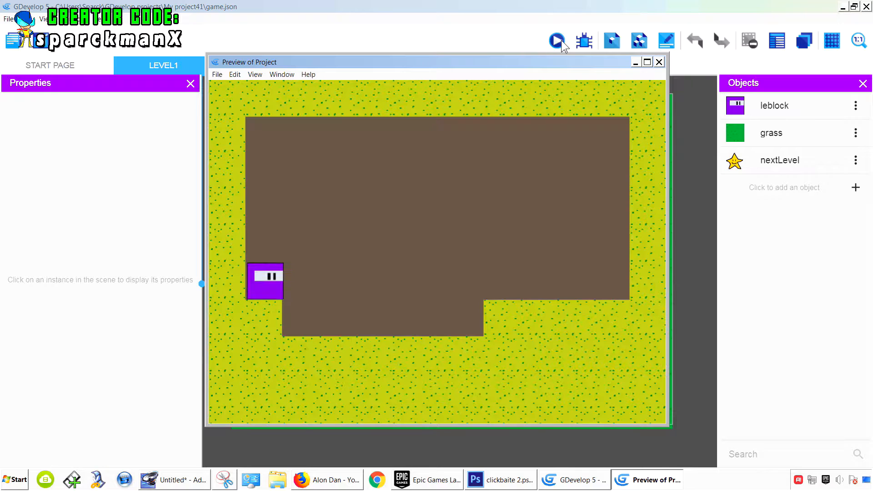
# Test the block's movement and jumps in the yellow second level, and close the preview.
pyautogui.press('Right')
pyautogui.press('space')
pyautogui.press('Right')
pyautogui.press('space')
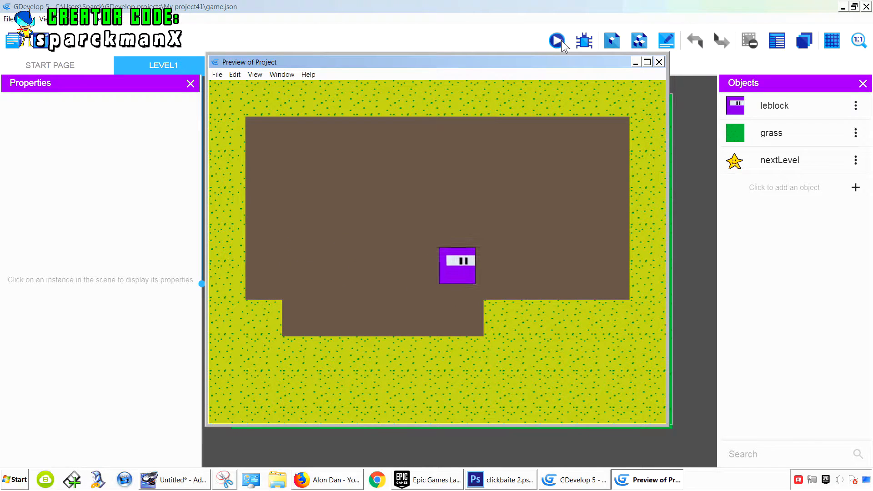
pyautogui.press('Left')
pyautogui.press('space')
pyautogui.press('Left')
pyautogui.click(659, 62)
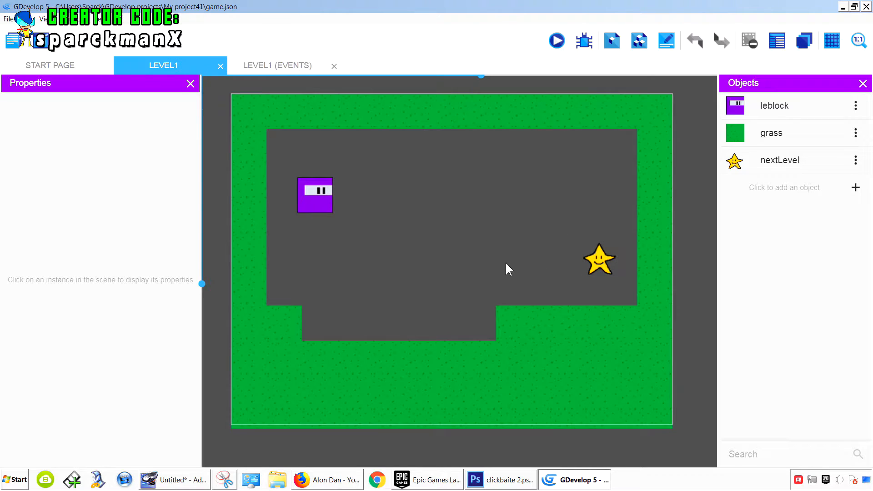
# Delete the grass block at the right edge of the pit to widen it.
pyautogui.moveTo(512, 260); pyautogui.dragTo(452, 247, button='middle')
pyautogui.click(463, 306)
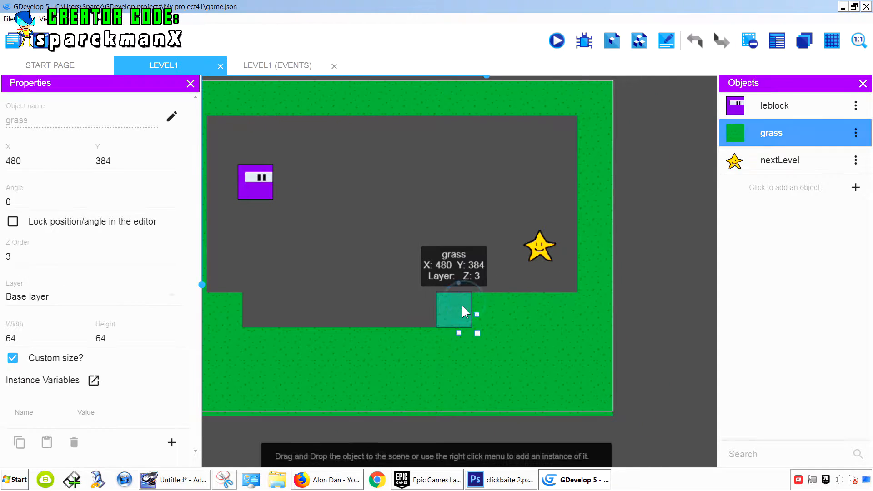
pyautogui.press('Delete')
pyautogui.click(488, 314)
pyautogui.press('Delete')
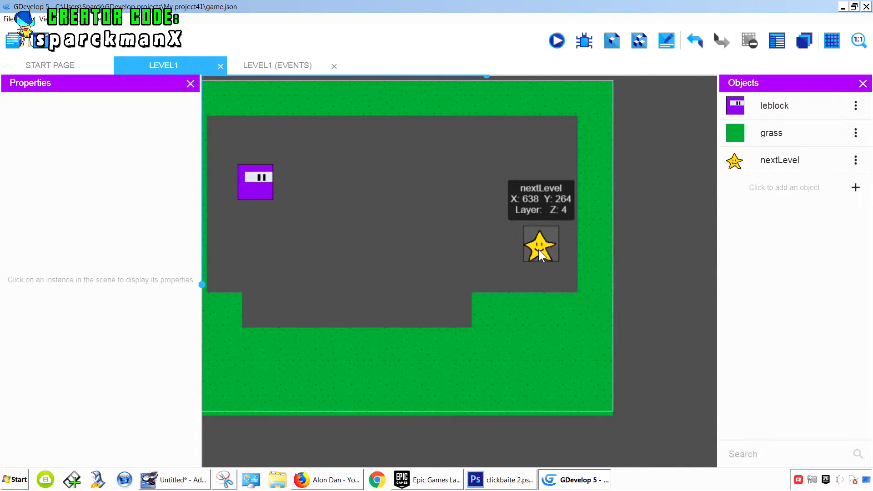
# Move the nextLevel star outside the scene beyond its upper-right corner, and test the changed level in a preview.
pyautogui.moveTo(538, 248); pyautogui.dragTo(639, 105)
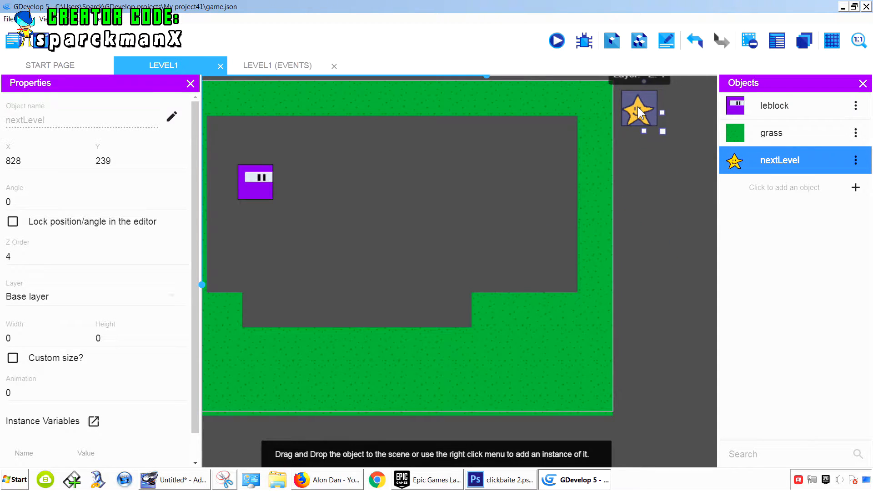
pyautogui.click(477, 223)
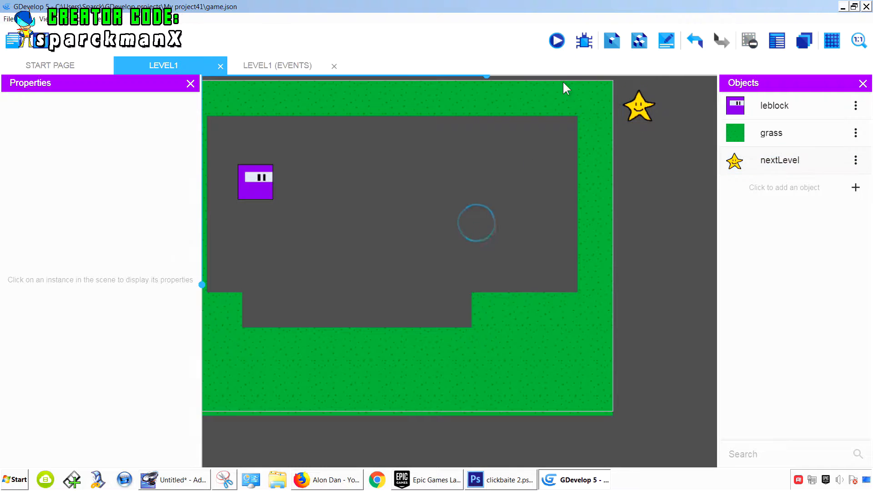
pyautogui.click(558, 42)
pyautogui.press('Left')
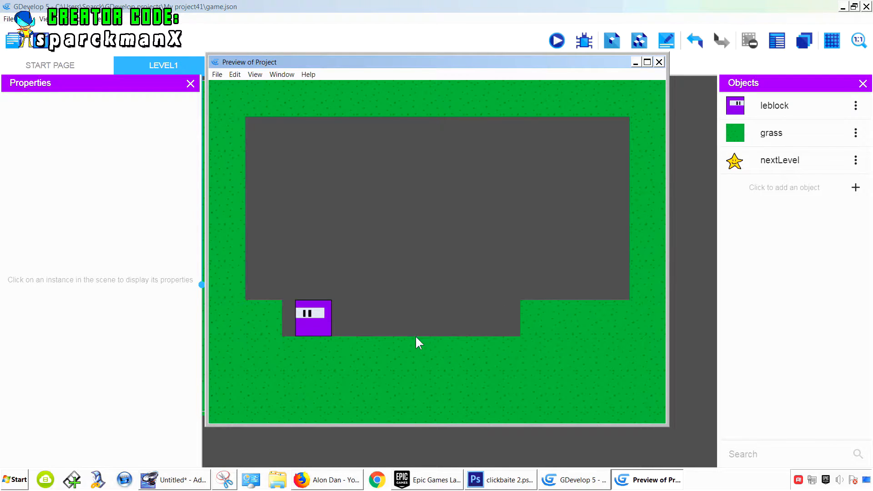
pyautogui.click(659, 62)
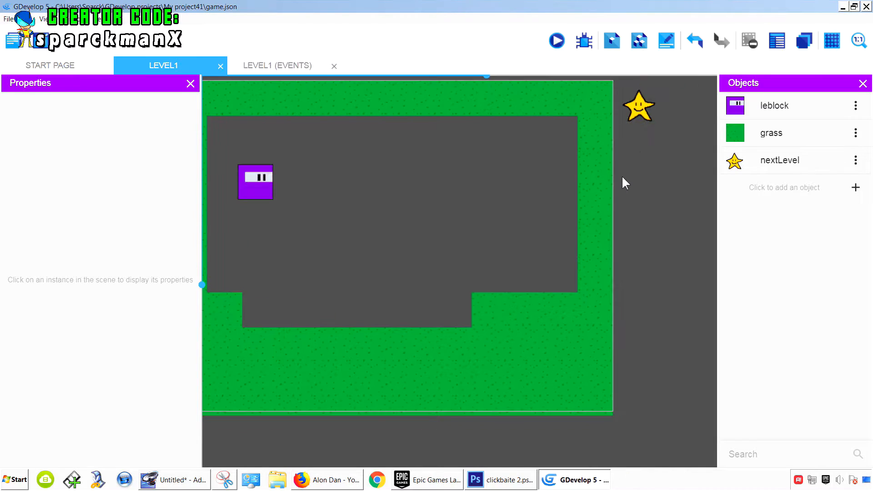
# Open the leblock object's NewObject animation for editing in Piskel, with the editor window maximized.
pyautogui.click(857, 107)
pyautogui.click(792, 127)
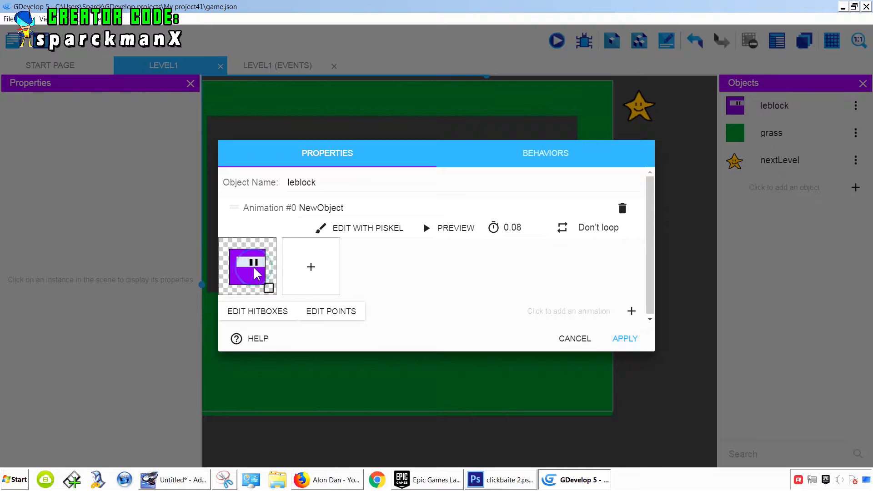
pyautogui.click(369, 228)
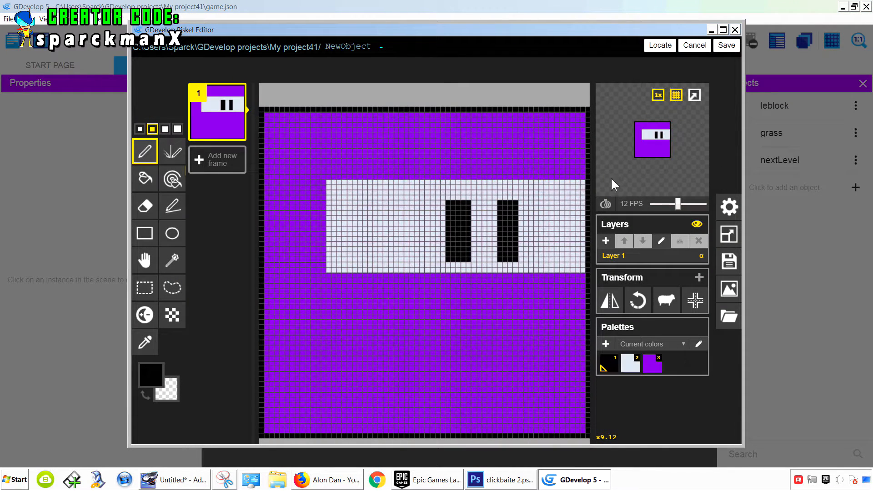
pyautogui.click(723, 29)
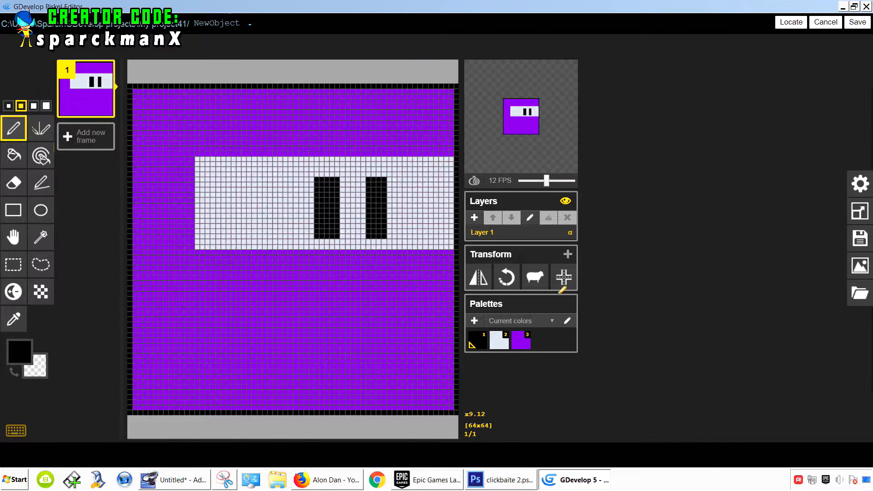
# Select the entire purple block sprite on the canvas and delete it.
pyautogui.scroll(3, 455, 295)
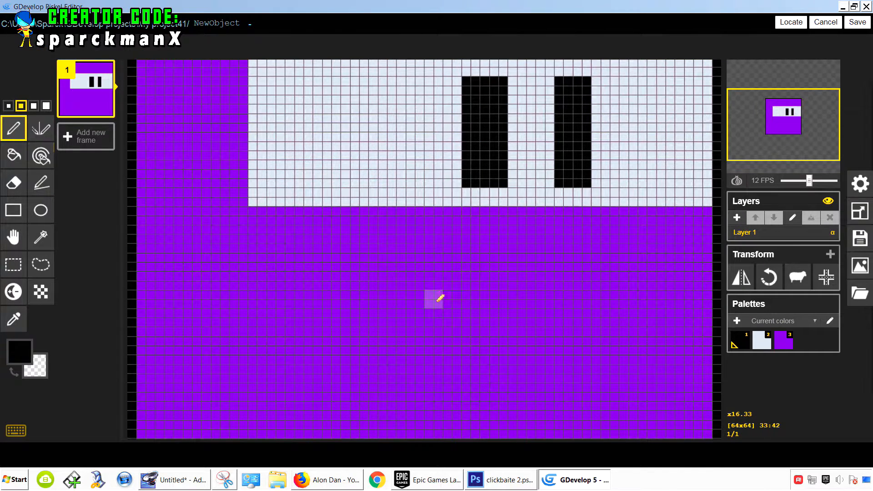
pyautogui.scroll(-5, 438, 300)
pyautogui.scroll(2, 438, 301)
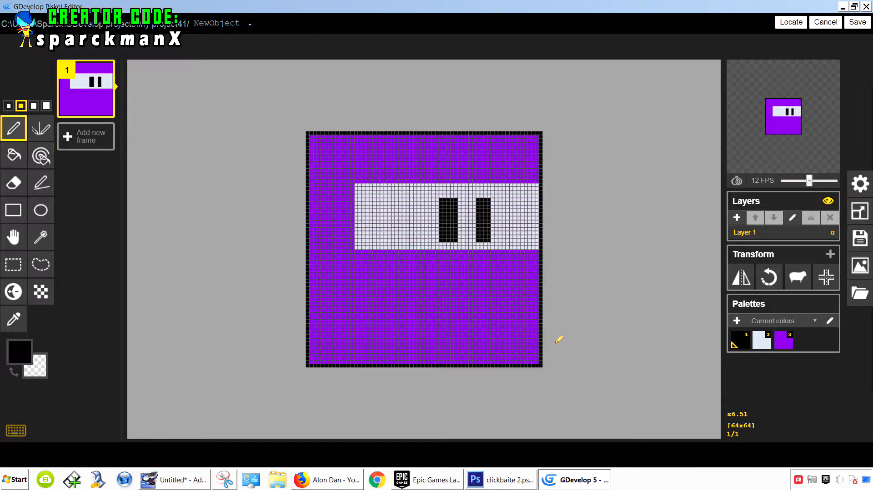
pyautogui.click(13, 264)
pyautogui.moveTo(281, 105); pyautogui.dragTo(559, 376)
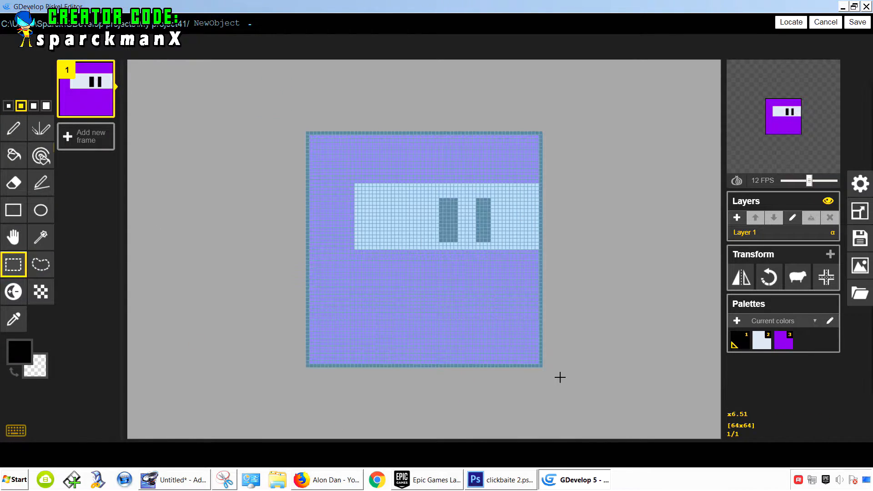
pyautogui.press('Delete')
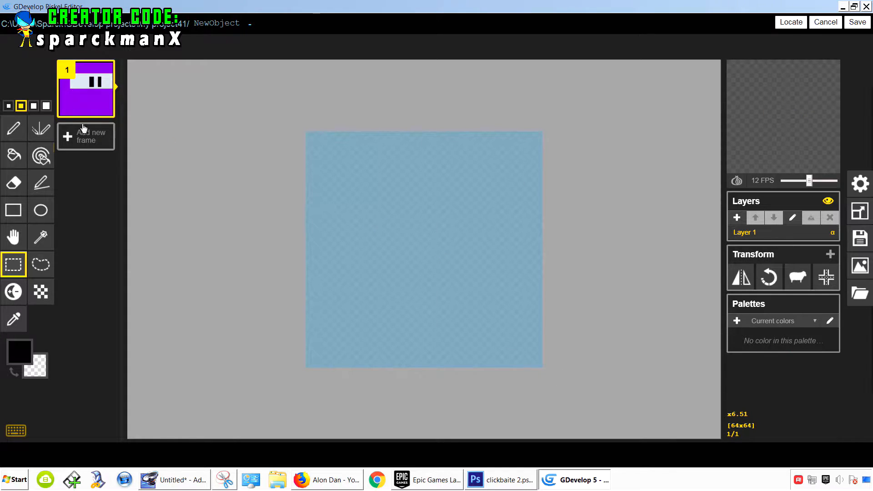
# Choose the Pen tool with the second-smallest pen size for drawing on the empty canvas.
pyautogui.click(14, 128)
pyautogui.click(33, 105)
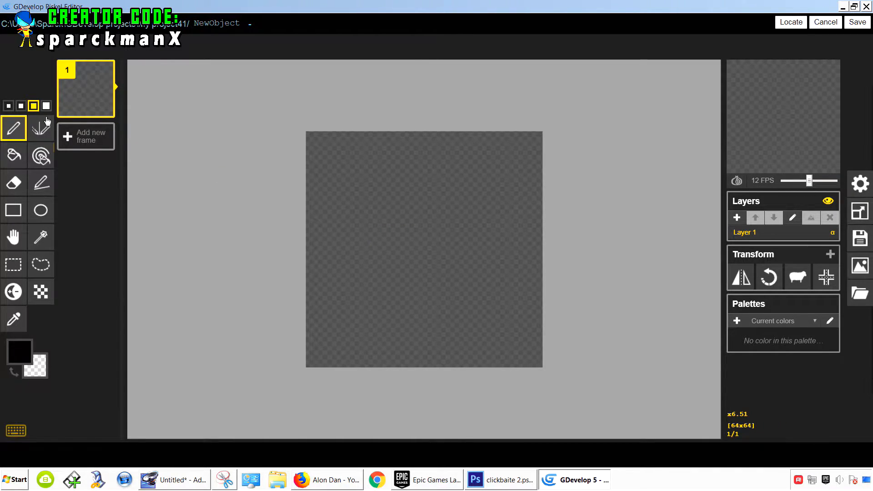
pyautogui.click(21, 106)
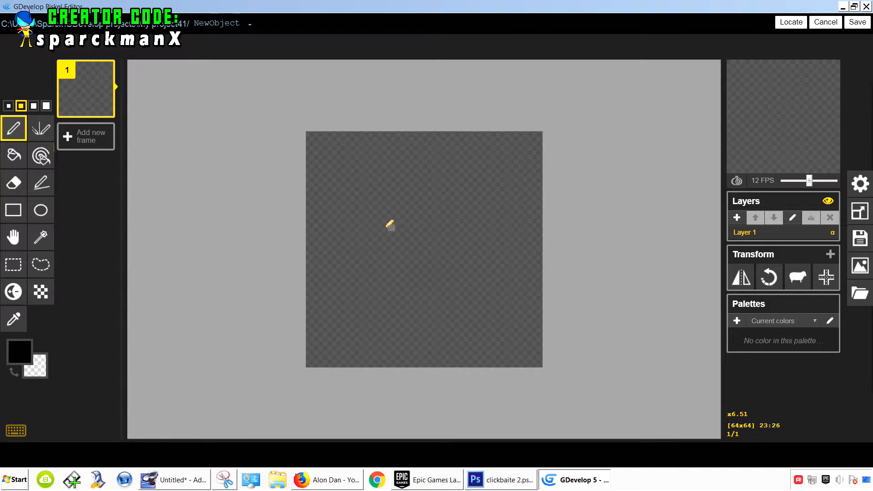
pyautogui.scroll(2, 505, 235)
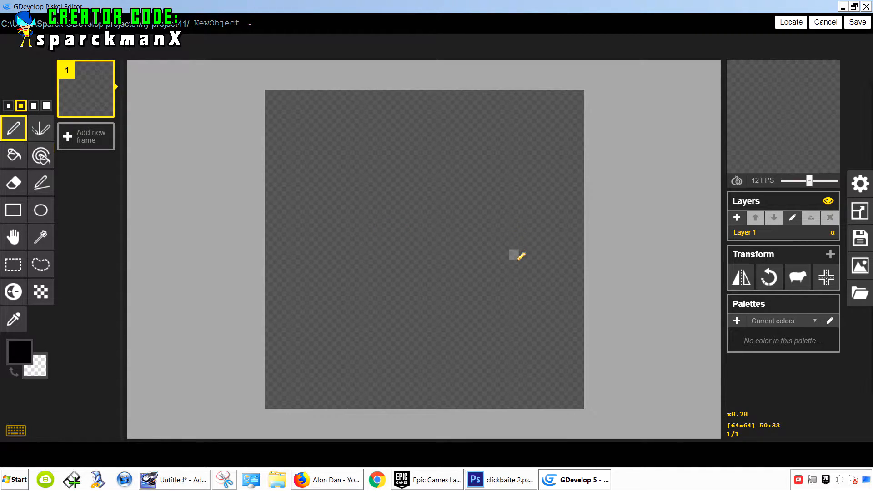
# Try sketching a curved black outline reaching the right edge of the 64x64 canvas, and undo the strokes.
pyautogui.moveTo(515, 257)
pyautogui.mouseDown()
pyautogui.moveTo(580, 253)
pyautogui.moveTo(590, 296)
pyautogui.mouseUp()
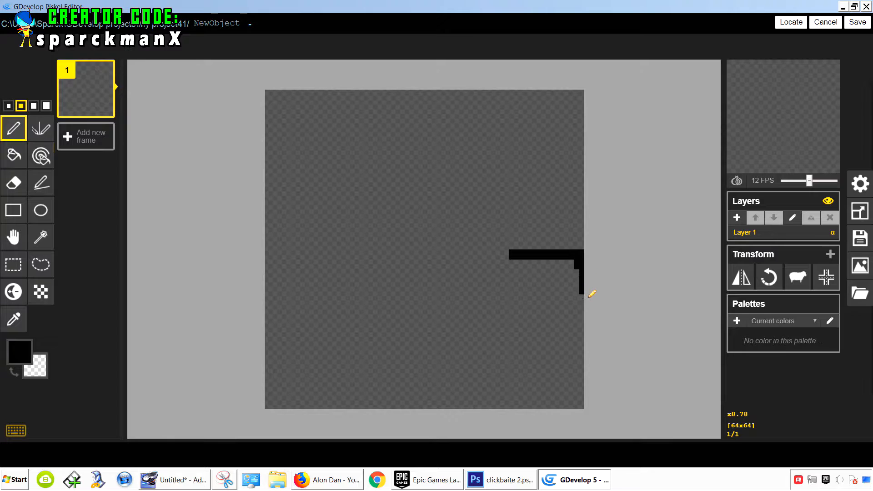
pyautogui.hotkey('ctrl', 'z')
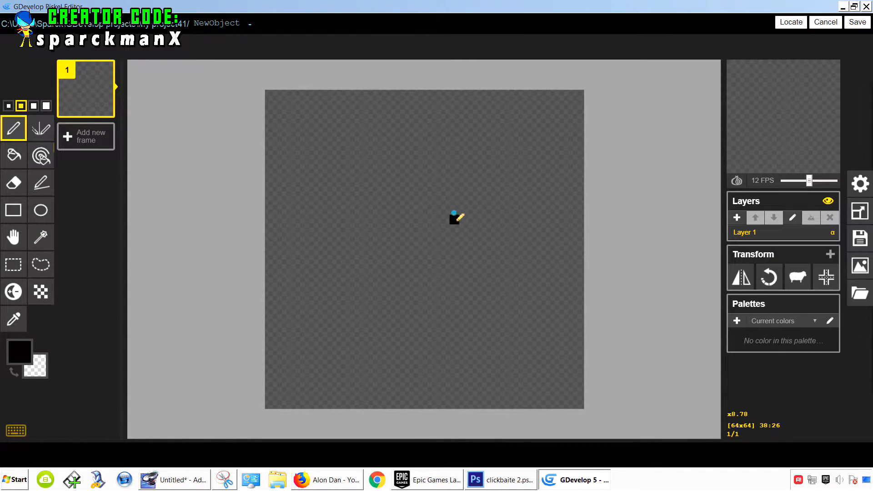
pyautogui.moveTo(455, 220)
pyautogui.mouseDown()
pyautogui.moveTo(579, 248)
pyautogui.moveTo(488, 339)
pyautogui.moveTo(406, 341)
pyautogui.moveTo(487, 265)
pyautogui.moveTo(384, 228)
pyautogui.moveTo(465, 220)
pyautogui.mouseUp()
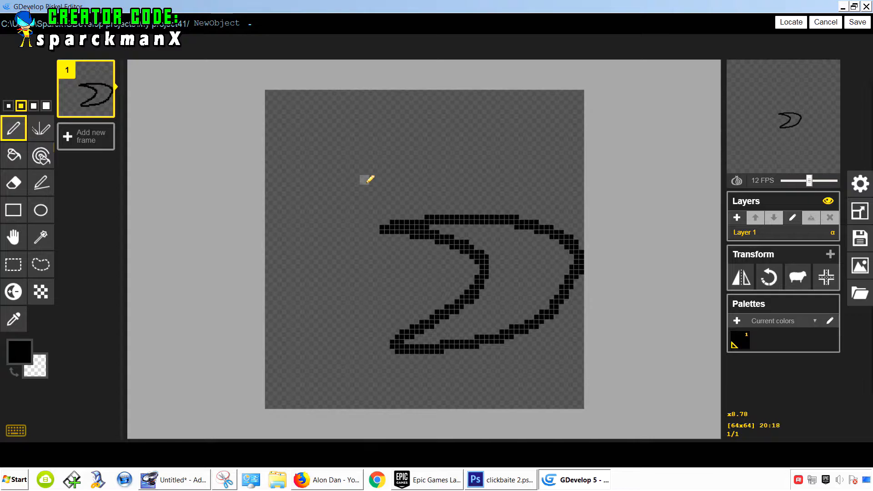
pyautogui.hotkey('ctrl', 'z')
# Resize the sprite canvas to 80 px wide, keeping the height at 64 px.
pyautogui.click(861, 212)
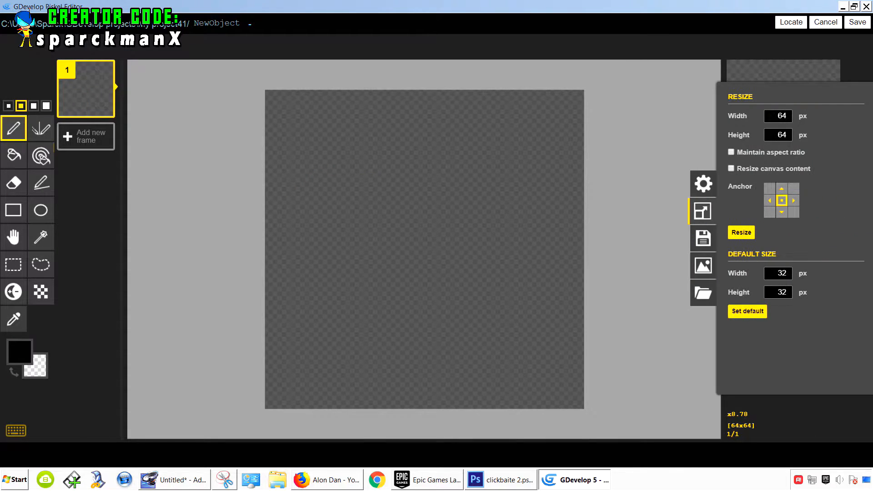
pyautogui.doubleClick(778, 116)
pyautogui.click(772, 131)
pyautogui.click(741, 233)
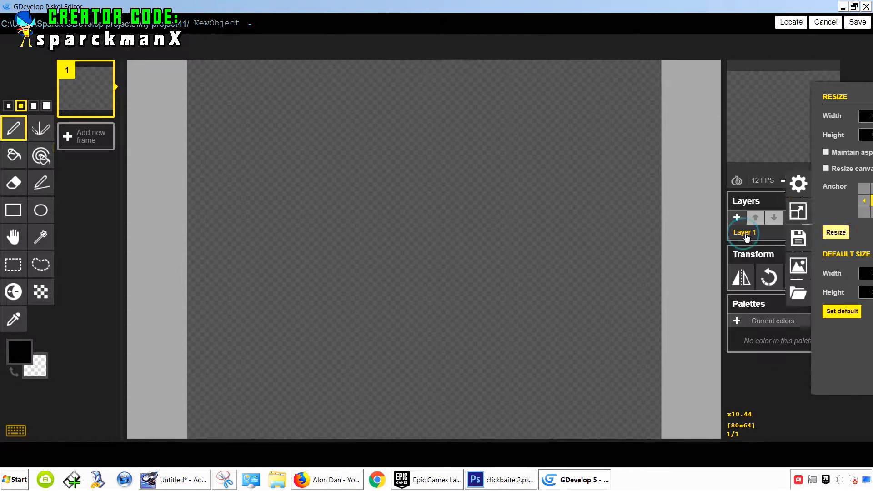
# Sketch black outlines of a curved sword blade, a rounded head top and two arm lines reaching the blade.
pyautogui.scroll(-3, 425, 257)
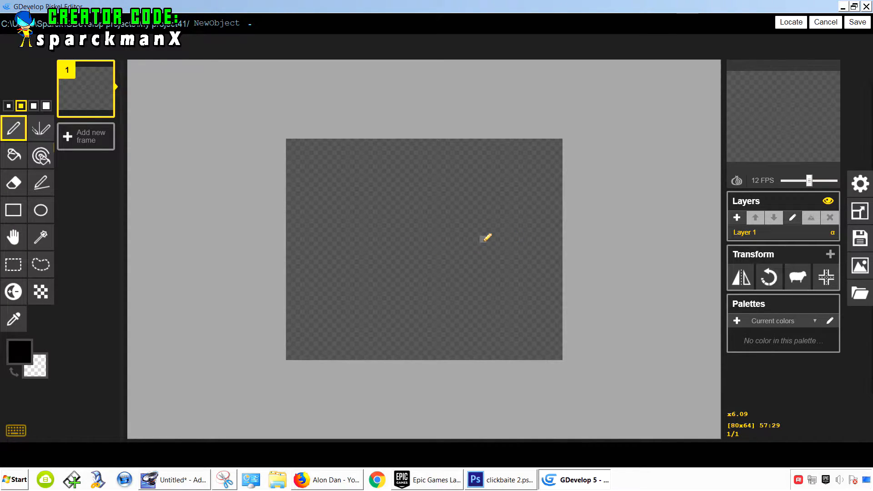
pyautogui.moveTo(461, 240)
pyautogui.mouseDown()
pyautogui.moveTo(550, 242)
pyautogui.moveTo(562, 255)
pyautogui.moveTo(534, 278)
pyautogui.moveTo(441, 293)
pyautogui.moveTo(486, 269)
pyautogui.moveTo(461, 251)
pyautogui.moveTo(398, 253)
pyautogui.moveTo(462, 237)
pyautogui.mouseUp()
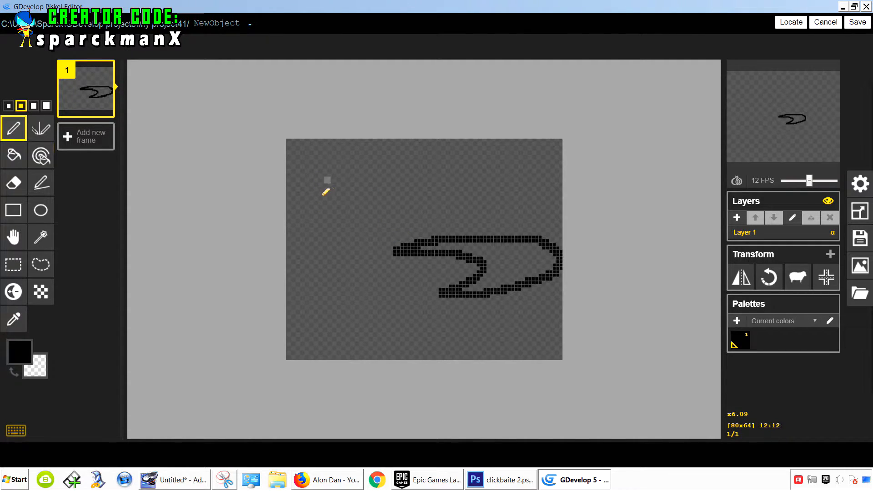
pyautogui.moveTo(308, 231)
pyautogui.mouseDown()
pyautogui.moveTo(340, 199)
pyautogui.moveTo(395, 199)
pyautogui.moveTo(401, 248)
pyautogui.mouseUp()
pyautogui.keyDown('shift'); pyautogui.moveTo(309, 253); pyautogui.dragTo(415, 246); pyautogui.keyUp('shift')
pyautogui.keyDown('shift'); pyautogui.moveTo(326, 278); pyautogui.dragTo(406, 259); pyautogui.keyUp('shift')
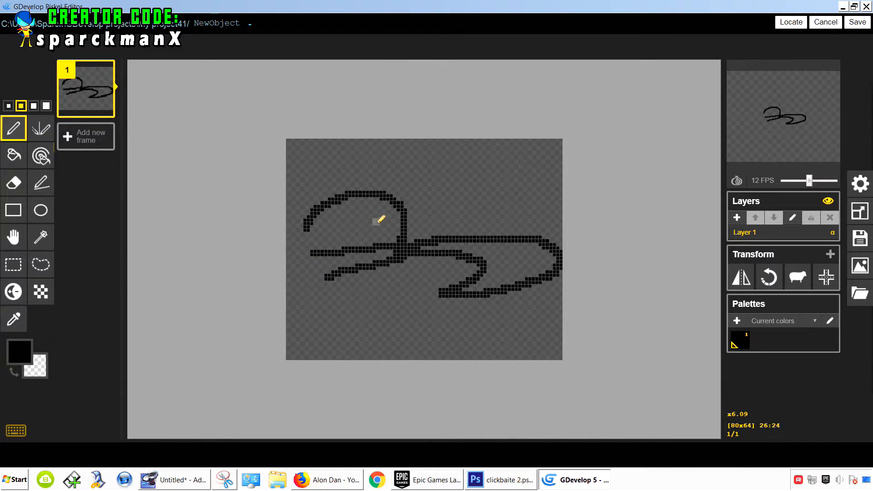
# Add the eyebrow, eye and jaw bulge, and outline the character's body down to the canvas's lower edge.
pyautogui.moveTo(364, 220); pyautogui.dragTo(392, 228)
pyautogui.click(372, 234)
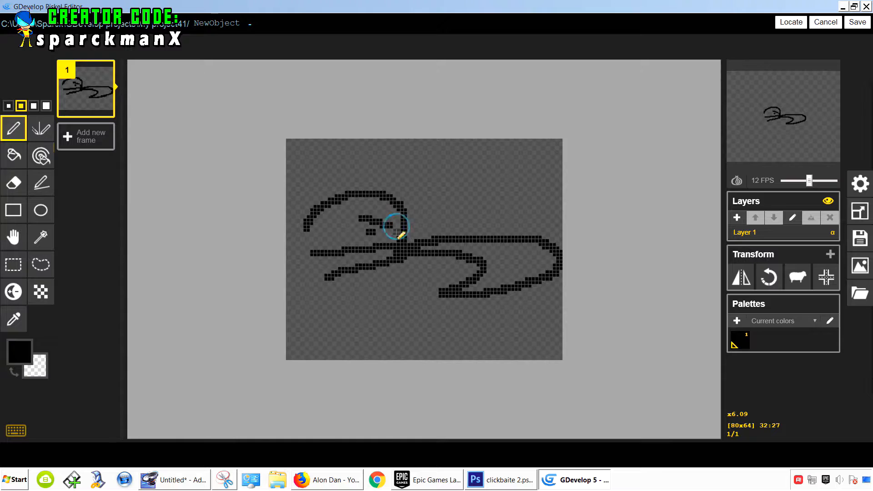
pyautogui.moveTo(304, 227); pyautogui.dragTo(301, 294)
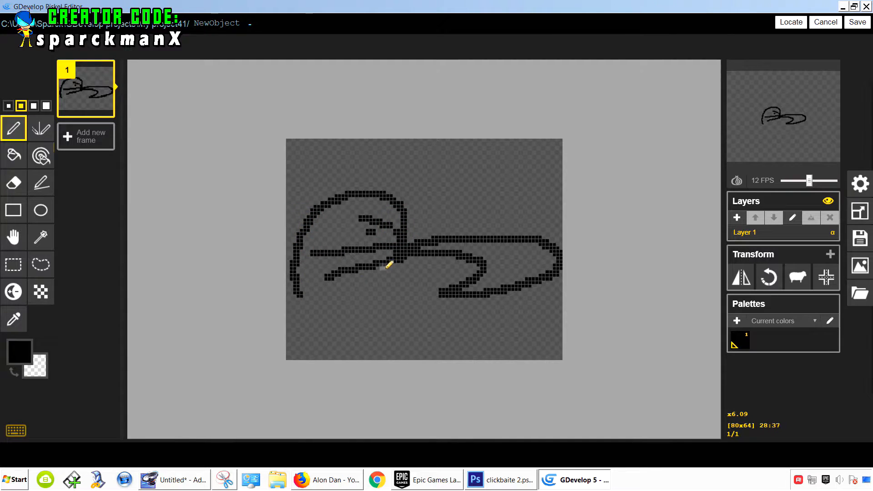
pyautogui.moveTo(391, 258)
pyautogui.mouseDown()
pyautogui.moveTo(380, 295)
pyautogui.moveTo(404, 345)
pyautogui.moveTo(428, 347)
pyautogui.moveTo(397, 358)
pyautogui.moveTo(347, 320)
pyautogui.moveTo(295, 361)
pyautogui.moveTo(302, 292)
pyautogui.mouseUp()
pyautogui.hotkey('ctrl', 'z')
pyautogui.moveTo(401, 260)
pyautogui.mouseDown()
pyautogui.moveTo(392, 348)
pyautogui.moveTo(319, 364)
pyautogui.moveTo(369, 356)
pyautogui.mouseUp()
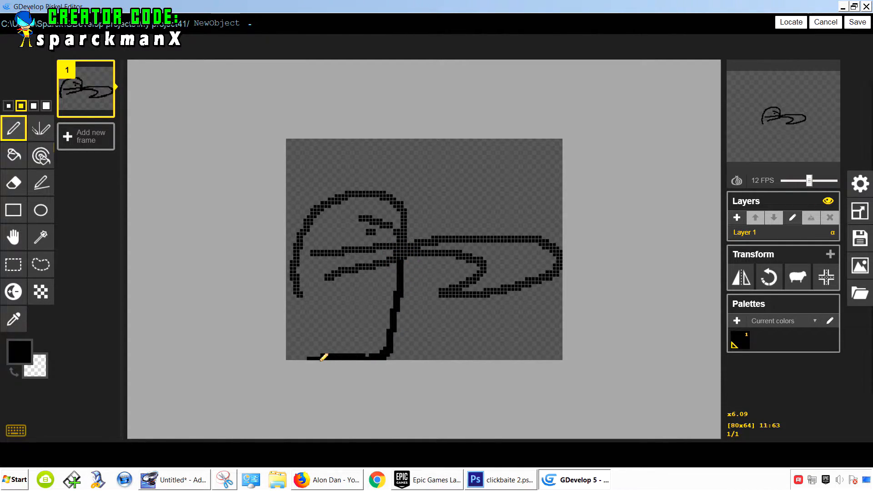
pyautogui.moveTo(300, 356); pyautogui.dragTo(301, 294)
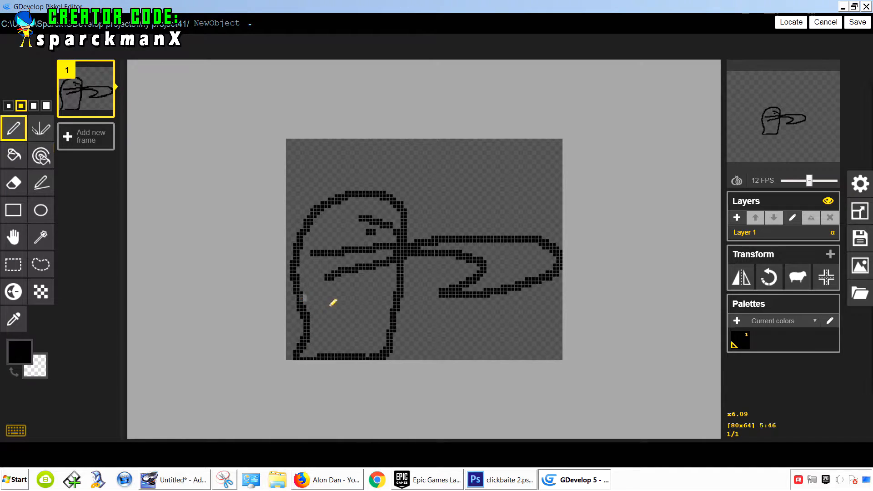
pyautogui.moveTo(408, 282); pyautogui.dragTo(411, 246)
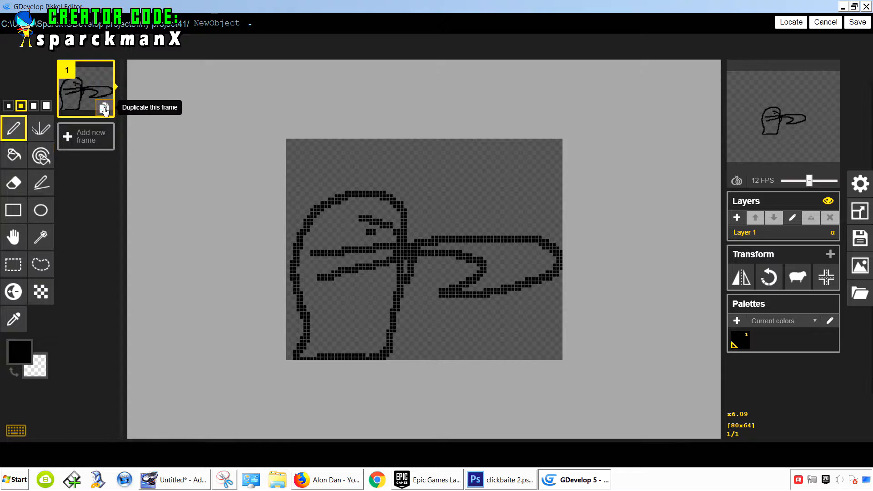
# Duplicate the first frame and redraw the copy's arms and sword so the blade slopes diagonally downward in front of the body.
pyautogui.click(104, 109)
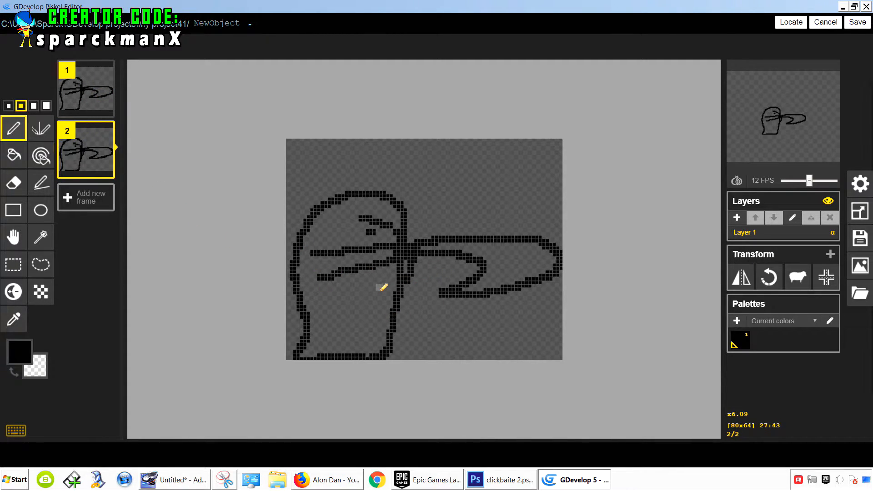
pyautogui.press('e')
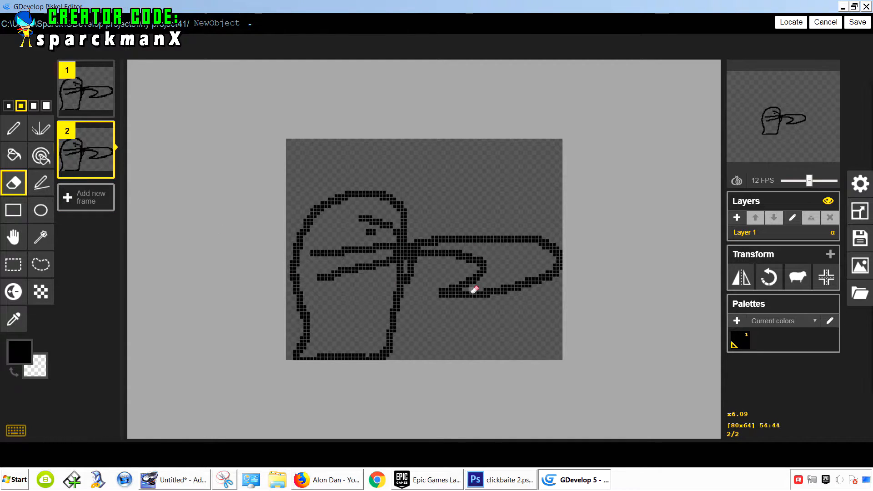
pyautogui.moveTo(474, 289)
pyautogui.mouseDown()
pyautogui.moveTo(445, 292)
pyautogui.moveTo(486, 273)
pyautogui.moveTo(435, 243)
pyautogui.moveTo(449, 288)
pyautogui.moveTo(522, 280)
pyautogui.moveTo(555, 262)
pyautogui.moveTo(546, 277)
pyautogui.moveTo(560, 253)
pyautogui.moveTo(541, 244)
pyautogui.moveTo(400, 263)
pyautogui.moveTo(405, 244)
pyautogui.moveTo(403, 275)
pyautogui.moveTo(417, 271)
pyautogui.moveTo(405, 279)
pyautogui.mouseUp()
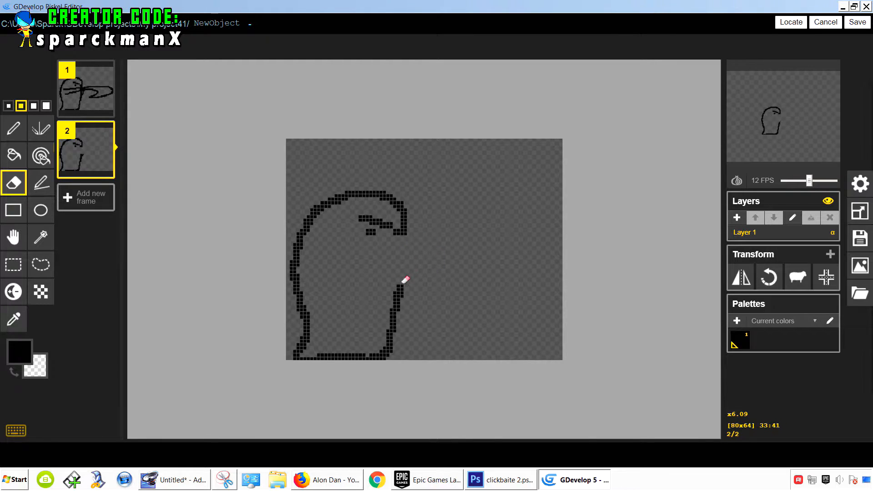
pyautogui.click(13, 129)
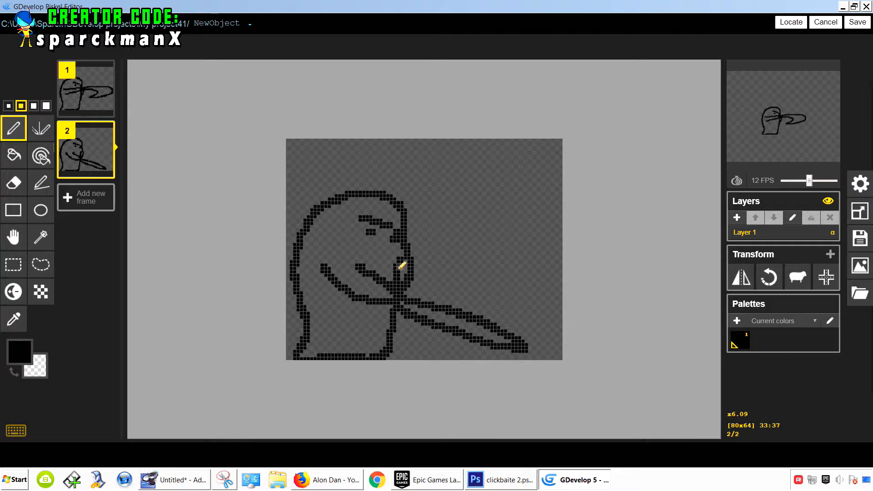
pyautogui.press('e')
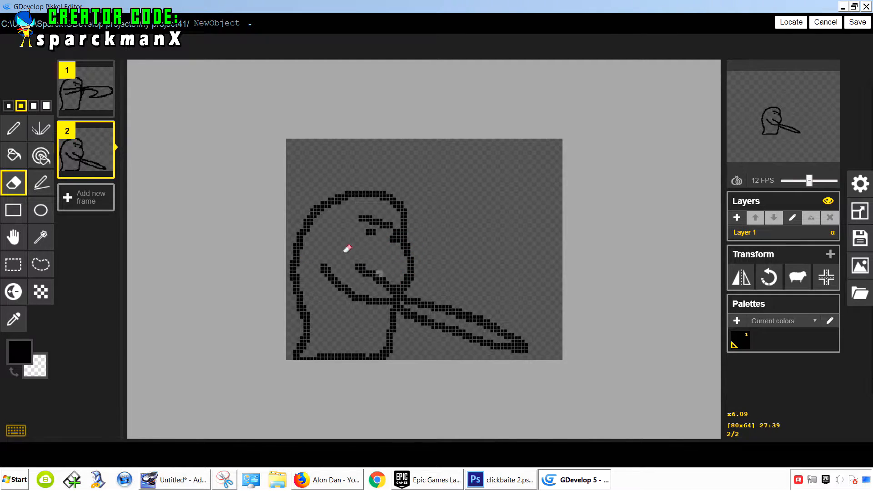
# Duplicate the second frame and redraw the copy's arms and sword so the blade is held back across the waist.
pyautogui.click(104, 167)
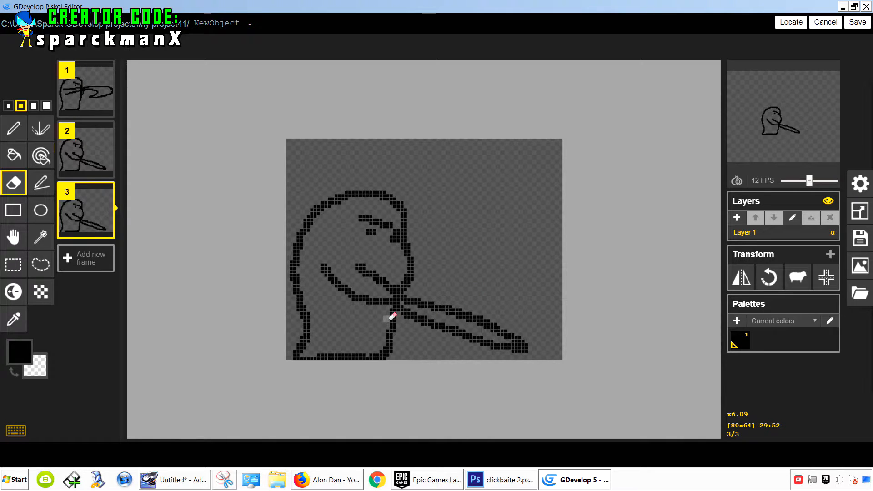
pyautogui.moveTo(520, 349)
pyautogui.mouseDown()
pyautogui.moveTo(515, 337)
pyautogui.moveTo(440, 304)
pyautogui.moveTo(544, 343)
pyautogui.moveTo(415, 326)
pyautogui.moveTo(402, 304)
pyautogui.moveTo(551, 358)
pyautogui.moveTo(374, 271)
pyautogui.mouseUp()
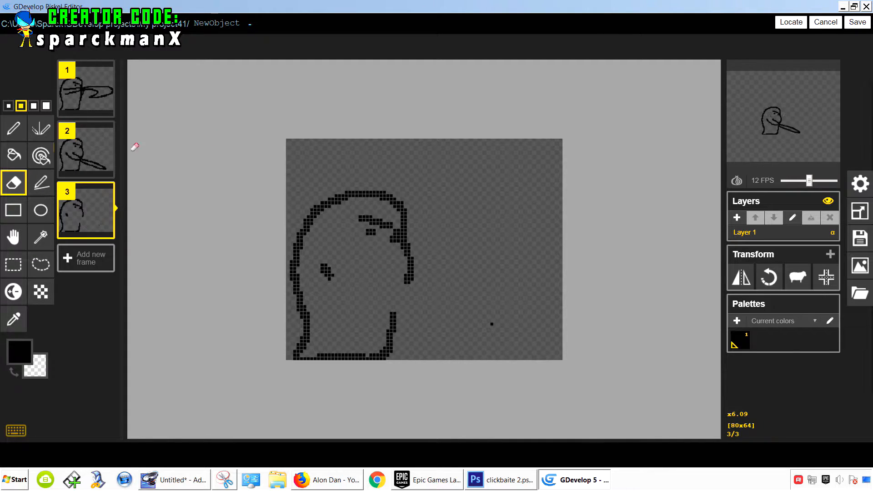
pyautogui.click(14, 129)
pyautogui.moveTo(331, 275)
pyautogui.mouseDown()
pyautogui.moveTo(392, 314)
pyautogui.moveTo(329, 268)
pyautogui.mouseUp()
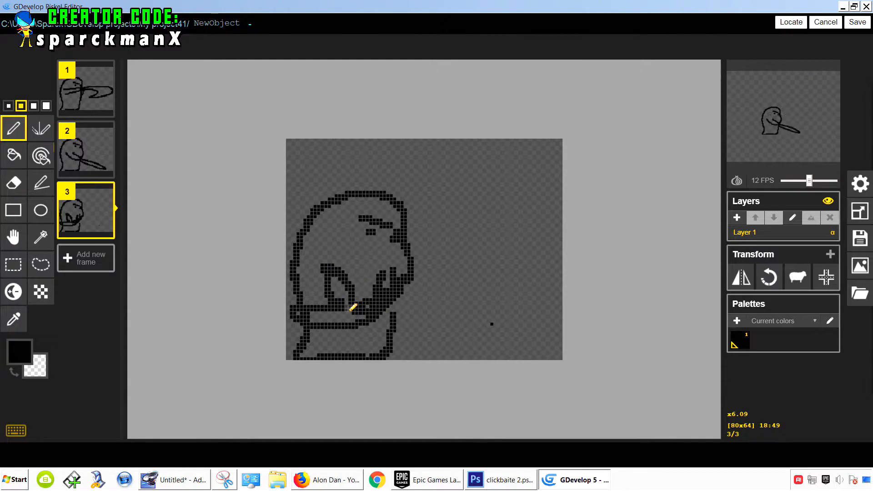
pyautogui.press('e')
# Widen the lowered sword in the second frame with another black edge line running to the blade's tip.
pyautogui.click(78, 142)
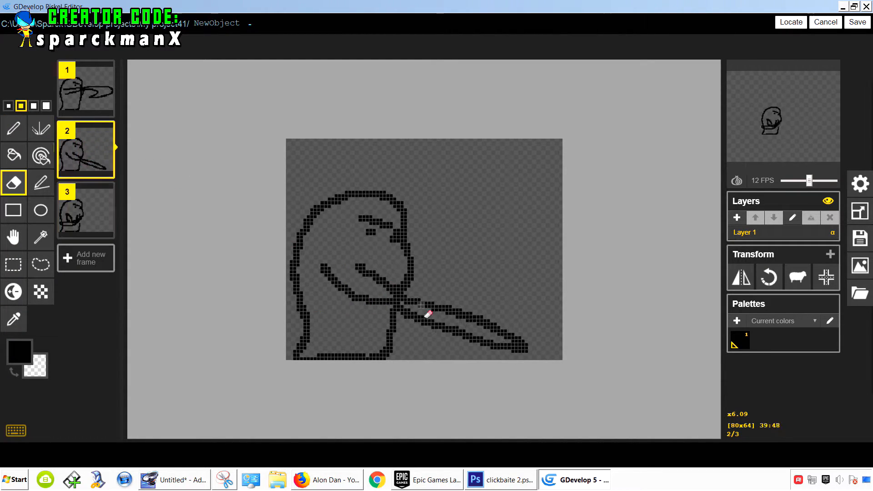
pyautogui.click(13, 129)
pyautogui.moveTo(402, 307)
pyautogui.mouseDown()
pyautogui.moveTo(395, 311)
pyautogui.moveTo(421, 346)
pyautogui.moveTo(511, 347)
pyautogui.mouseUp()
# Duplicate the third frame and erase the arms and sword from frame 3 of the resulting pair.
pyautogui.press('Down')
pyautogui.hotkey('shift', 'n')
pyautogui.press('e')
pyautogui.moveTo(388, 286)
pyautogui.mouseDown()
pyautogui.moveTo(380, 285)
pyautogui.moveTo(361, 319)
pyautogui.moveTo(310, 311)
pyautogui.moveTo(332, 318)
pyautogui.moveTo(320, 308)
pyautogui.moveTo(332, 289)
pyautogui.moveTo(337, 302)
pyautogui.moveTo(144, 263)
pyautogui.mouseUp()
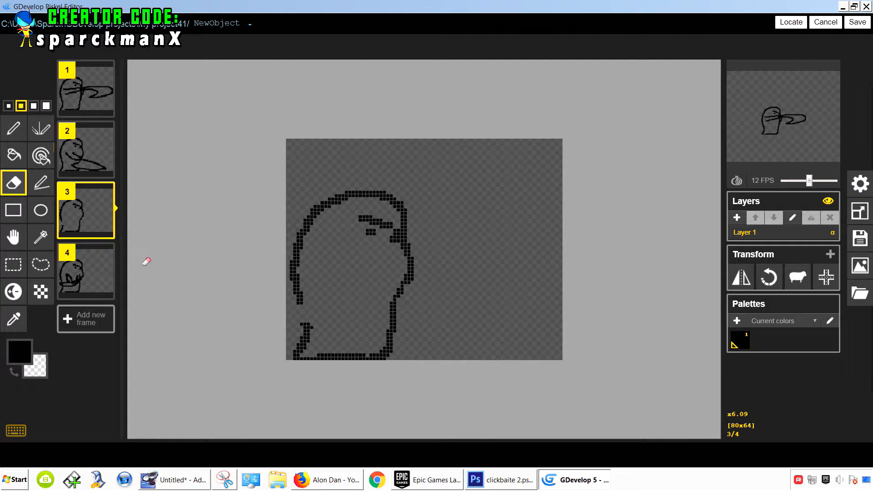
# Draw bent arms and a sword raised vertically behind the head in the third frame, undoing the last stray stroke.
pyautogui.click(13, 129)
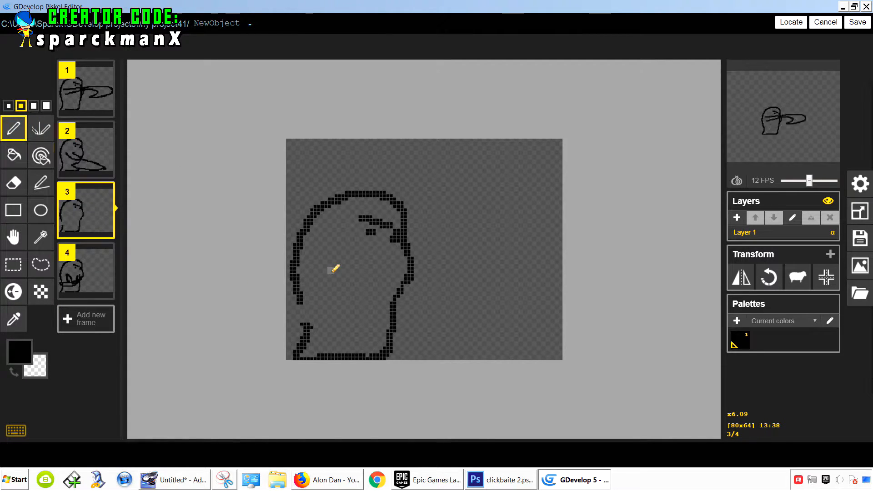
pyautogui.moveTo(336, 268)
pyautogui.mouseDown()
pyautogui.moveTo(308, 201)
pyautogui.moveTo(300, 239)
pyautogui.moveTo(304, 205)
pyautogui.mouseUp()
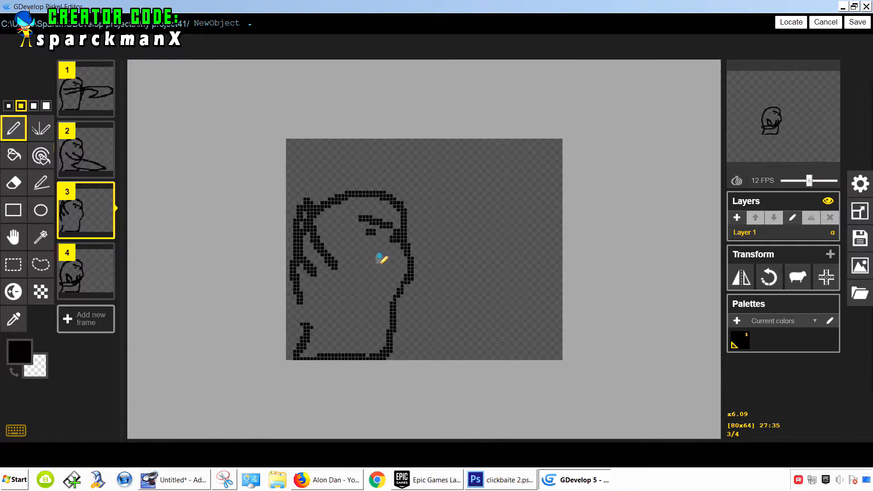
pyautogui.moveTo(381, 260); pyautogui.dragTo(351, 259)
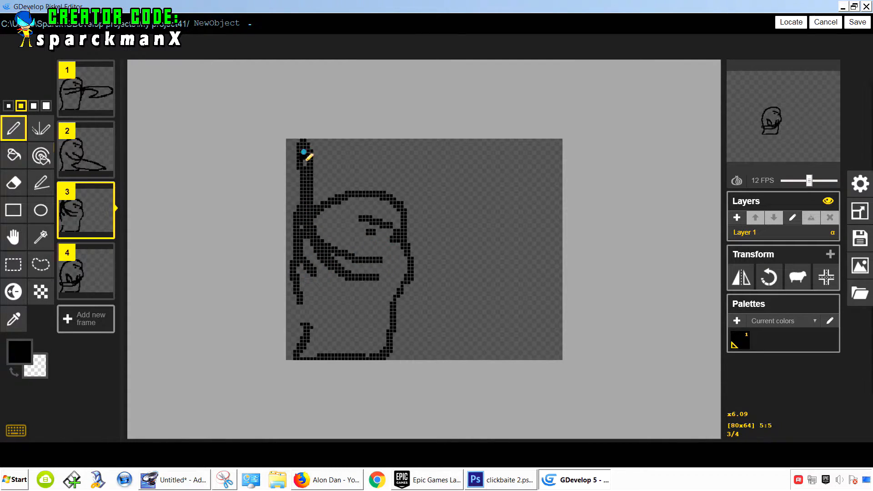
pyautogui.moveTo(304, 154); pyautogui.dragTo(304, 203)
pyautogui.hotkey('ctrl', 'z')
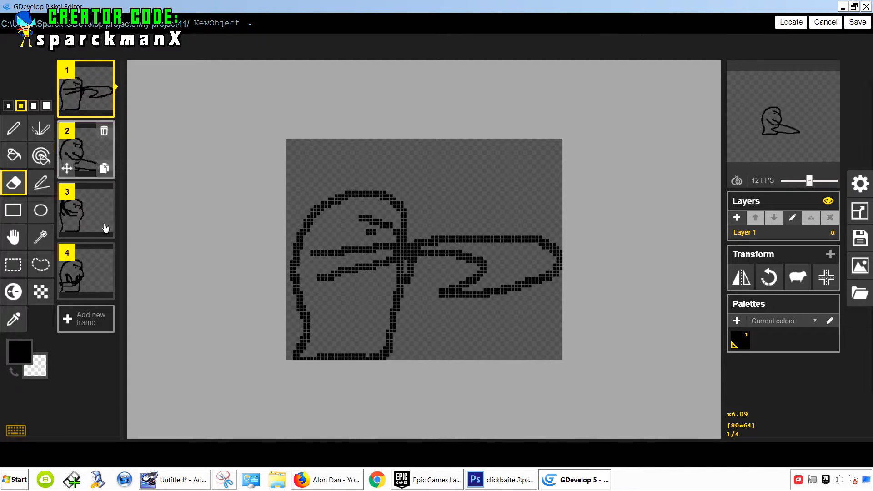
# Reorder the four frames as sword across the waist, sword raised, sword lowered, and sword extended forward.
pyautogui.moveTo(68, 288); pyautogui.dragTo(68, 87)
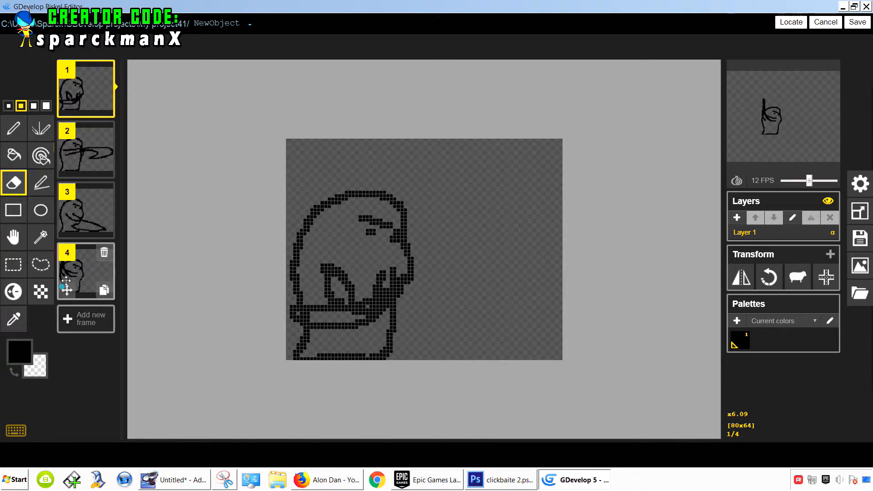
pyautogui.moveTo(66, 281); pyautogui.dragTo(68, 150)
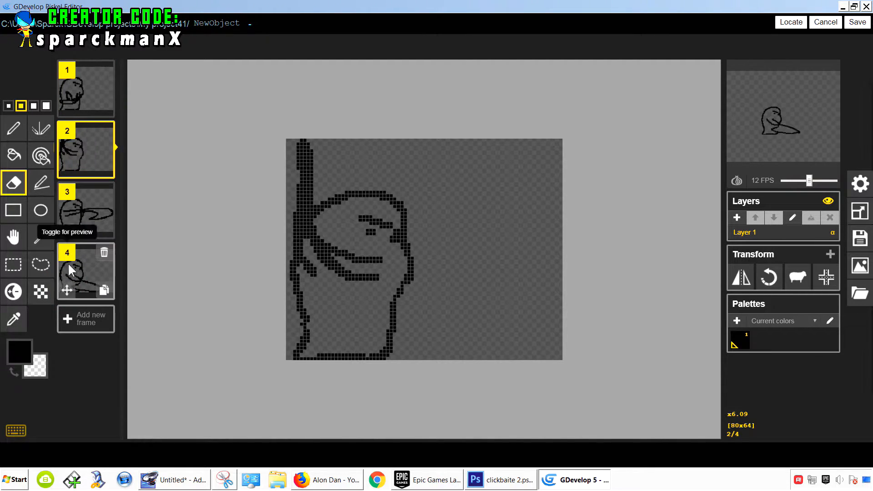
pyautogui.moveTo(70, 277); pyautogui.dragTo(68, 87)
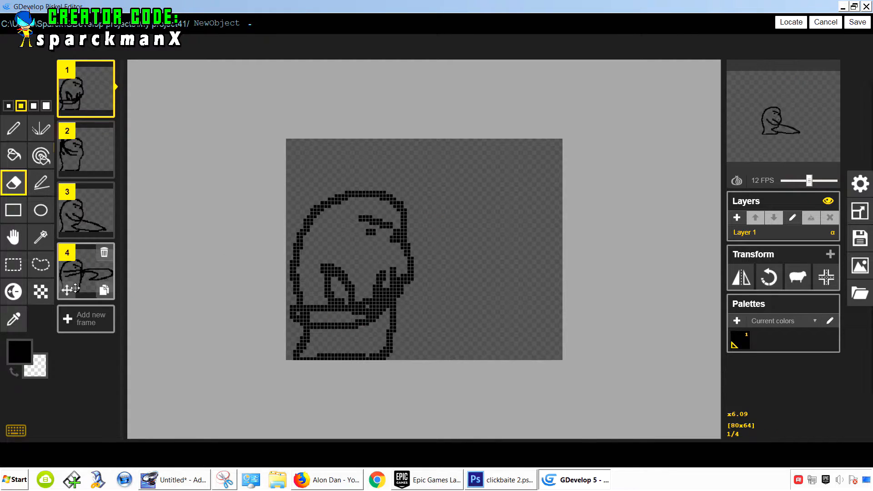
# Duplicate the fourth frame with the extended sword twice, making six frames in total.
pyautogui.click(86, 278)
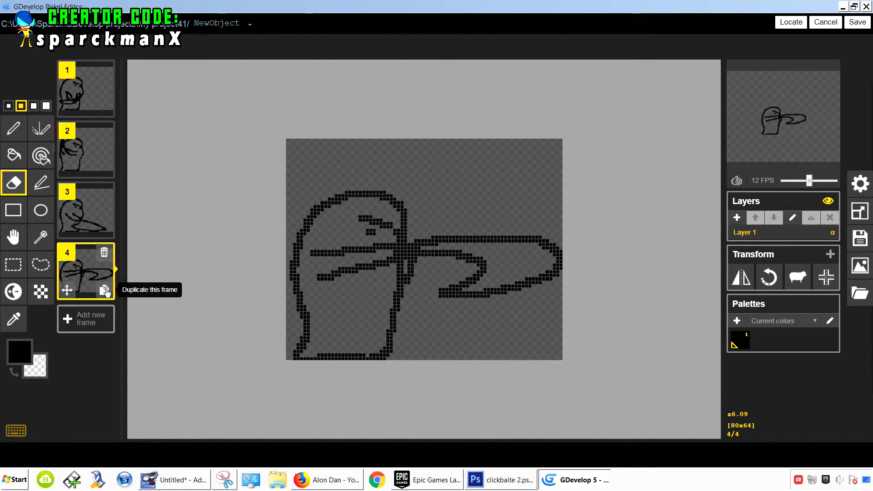
pyautogui.click(104, 290)
pyautogui.click(105, 351)
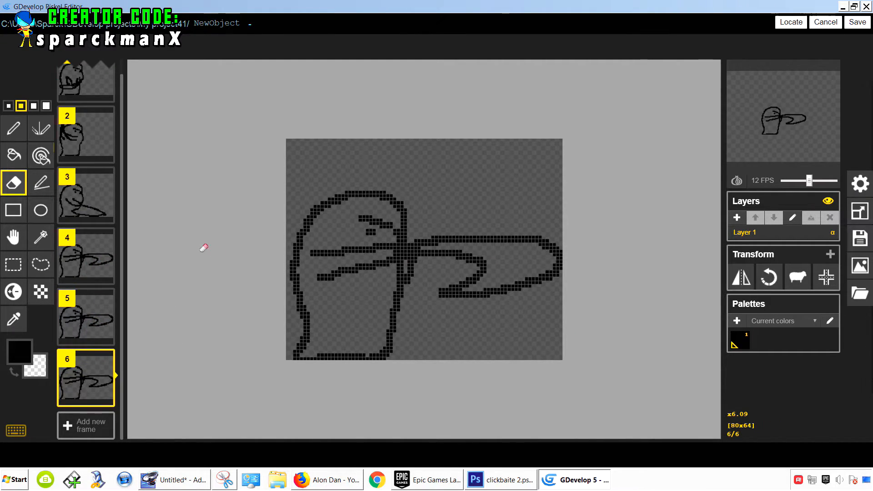
# Try duplicating the first frame, and undo the duplication.
pyautogui.scroll(1, 88, 160)
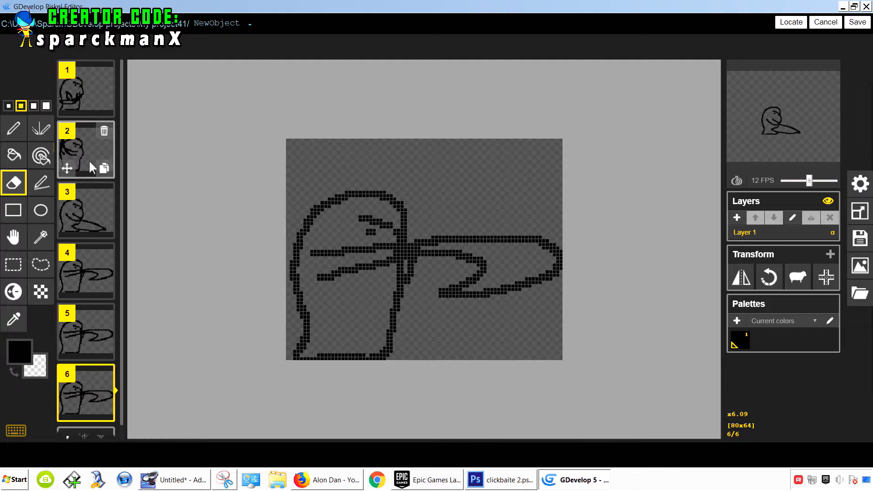
pyautogui.click(102, 107)
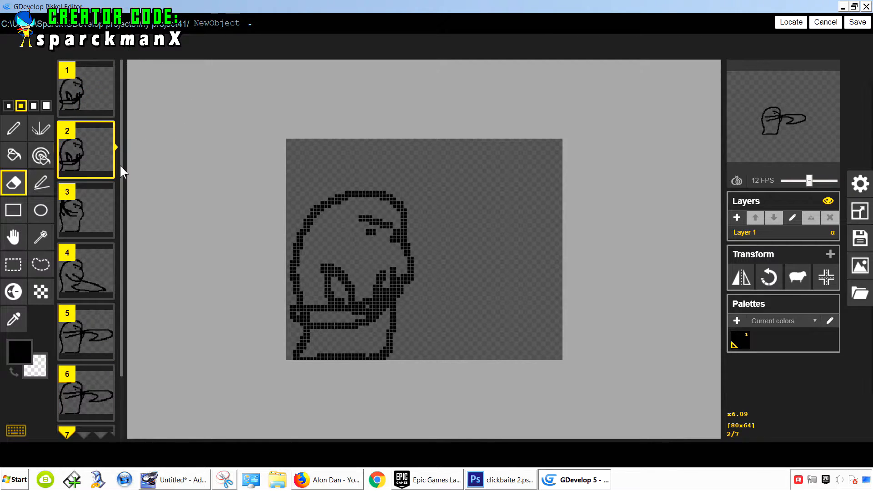
pyautogui.hotkey('ctrl', 'z')
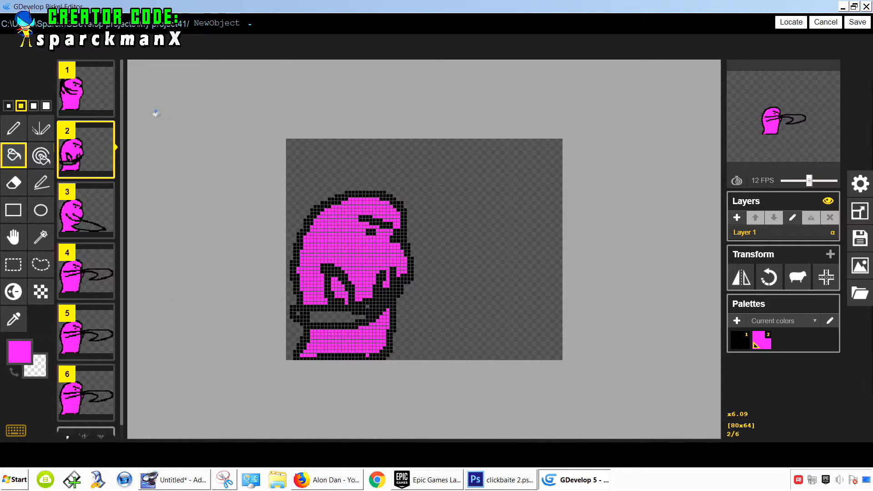
# Set the drawing colour to cyan #26eeff and paint the raised sword blade in the first frame with the Pen tool.
pyautogui.moveTo(100, 112)
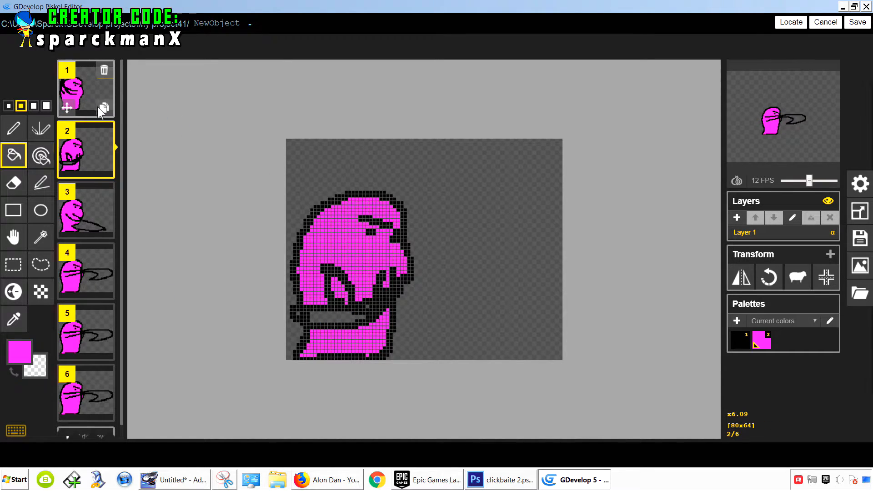
pyautogui.click(15, 362)
pyautogui.click(150, 278)
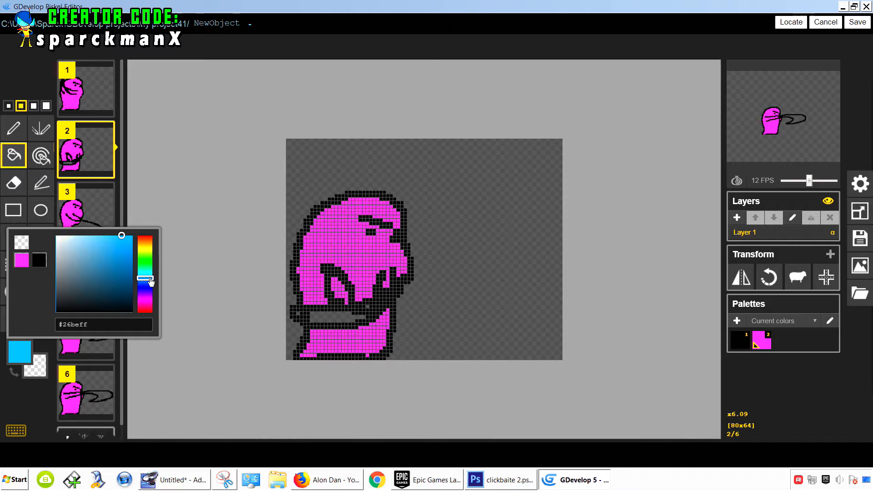
pyautogui.moveTo(151, 278); pyautogui.dragTo(150, 275)
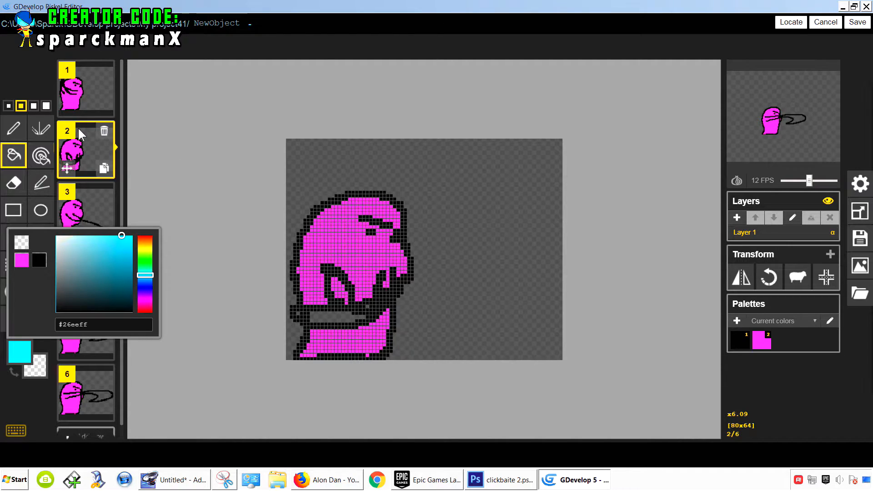
pyautogui.click(83, 103)
pyautogui.click(14, 128)
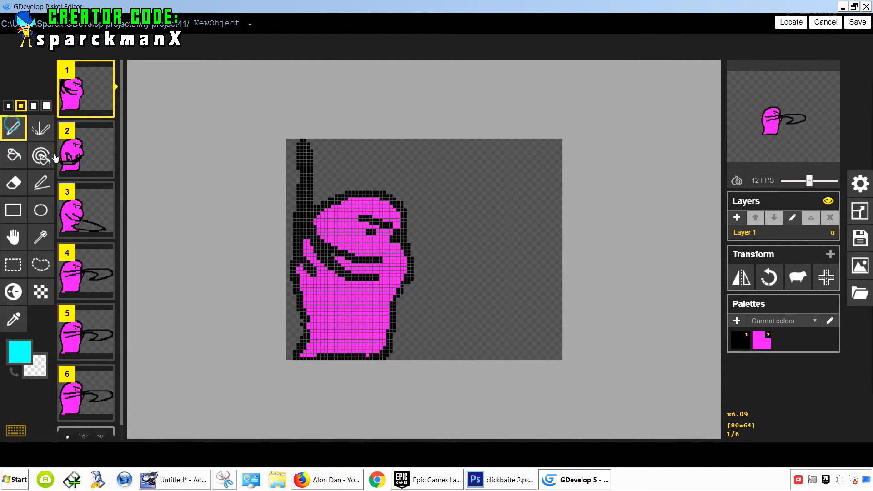
pyautogui.moveTo(303, 227); pyautogui.dragTo(305, 208)
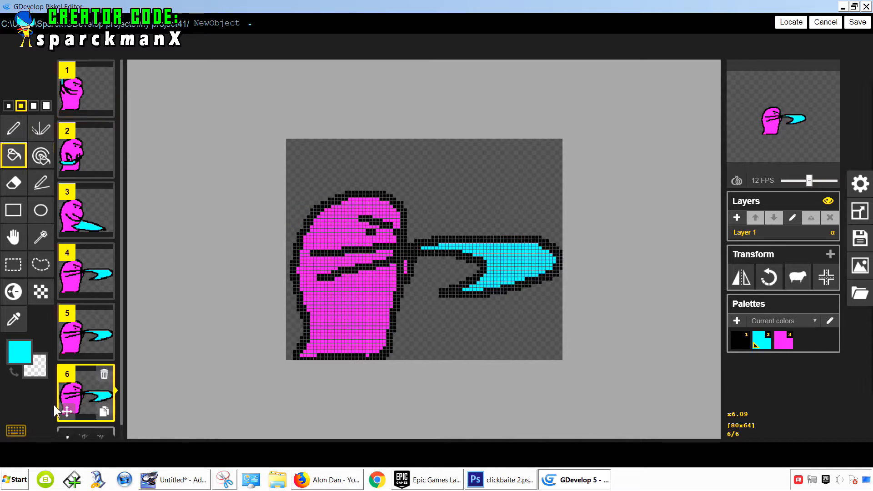
# Save the six-frame sword animation from Piskel and apply the changes to the leblock object.
pyautogui.scroll(-1, 74, 408)
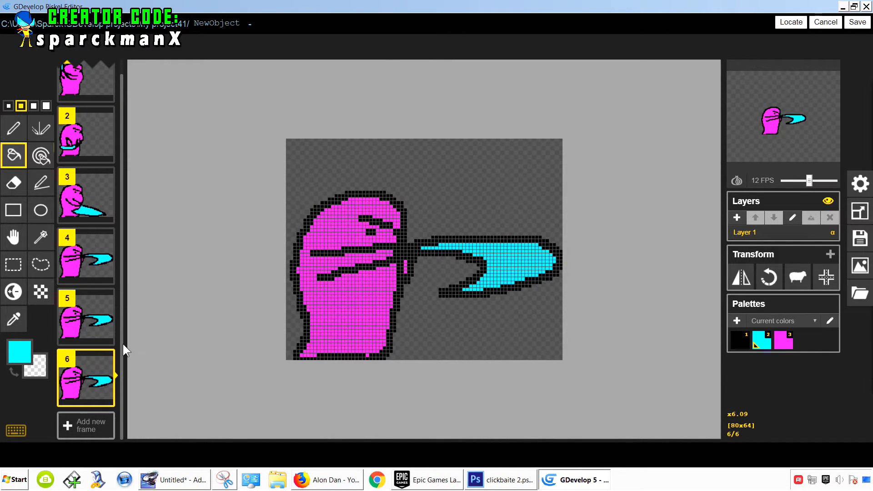
pyautogui.scroll(1, 122, 346)
pyautogui.moveTo(80, 290)
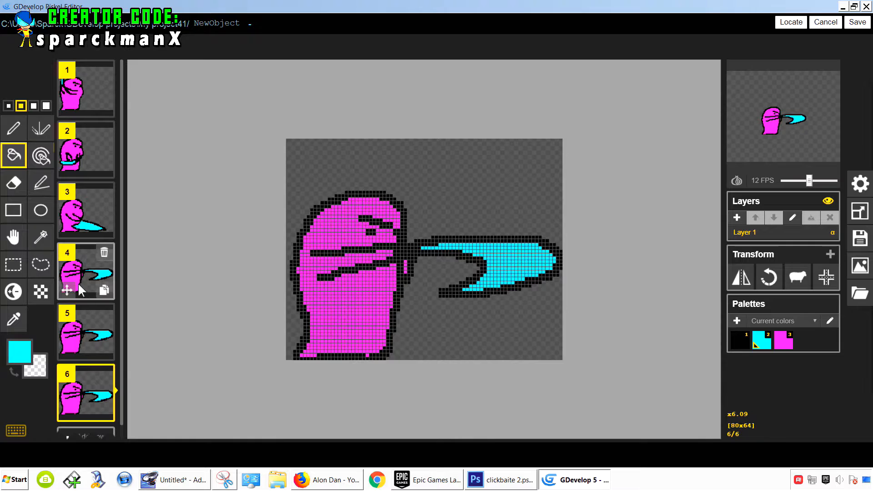
pyautogui.click(90, 342)
pyautogui.click(858, 22)
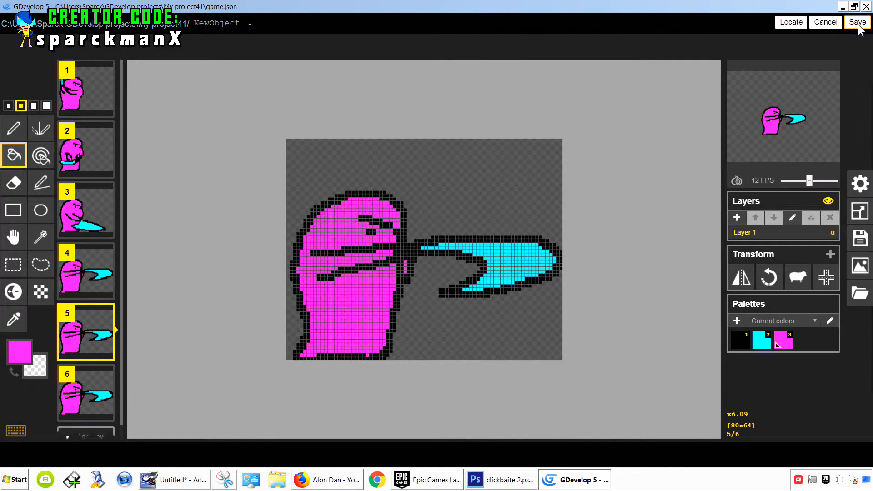
pyautogui.click(624, 349)
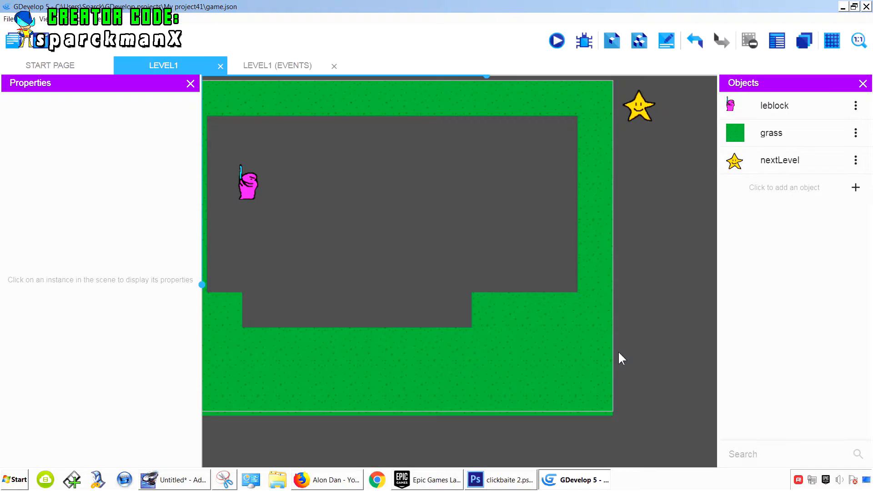
# Preview the level, move the character right and left to check the sword animation, and close the preview.
pyautogui.click(558, 40)
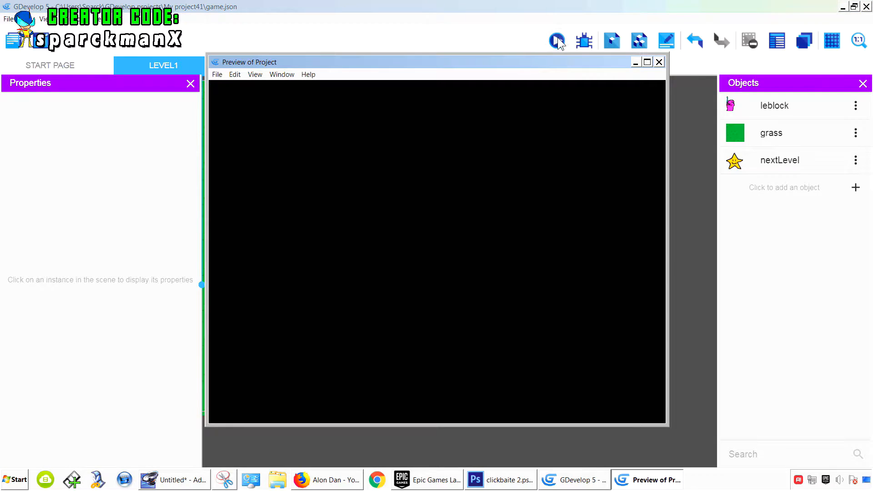
pyautogui.press('Right')
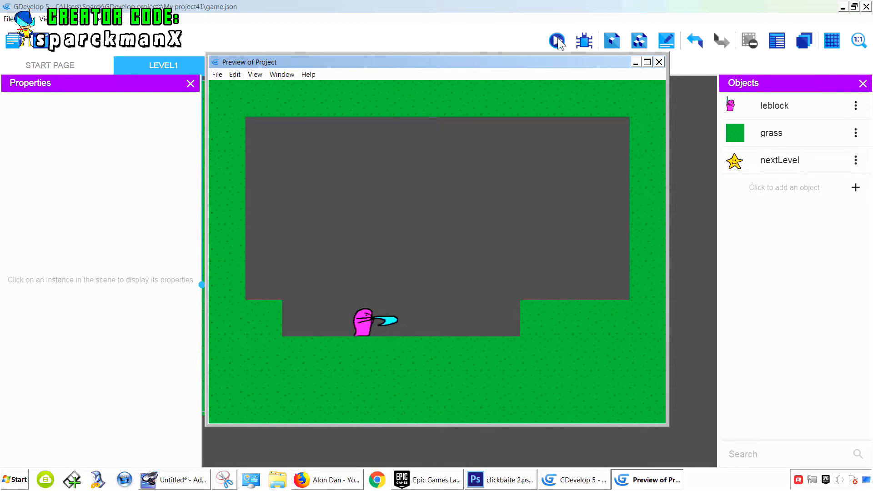
pyautogui.press('Left')
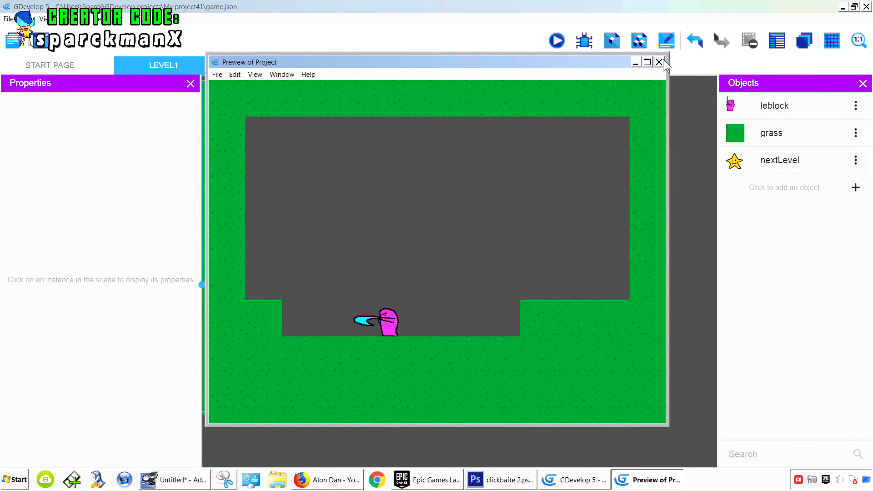
pyautogui.click(659, 63)
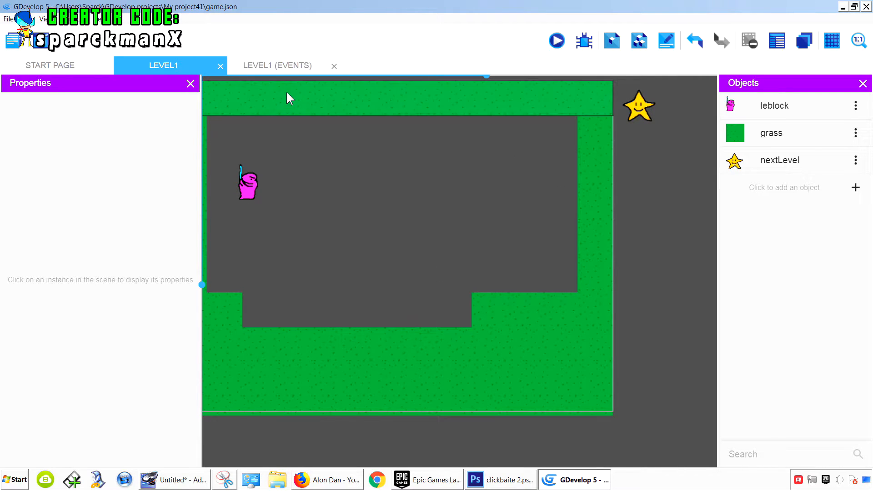
# Edit the leblock object and rename its sword-swing animation as slash.
pyautogui.click(855, 106)
pyautogui.click(840, 130)
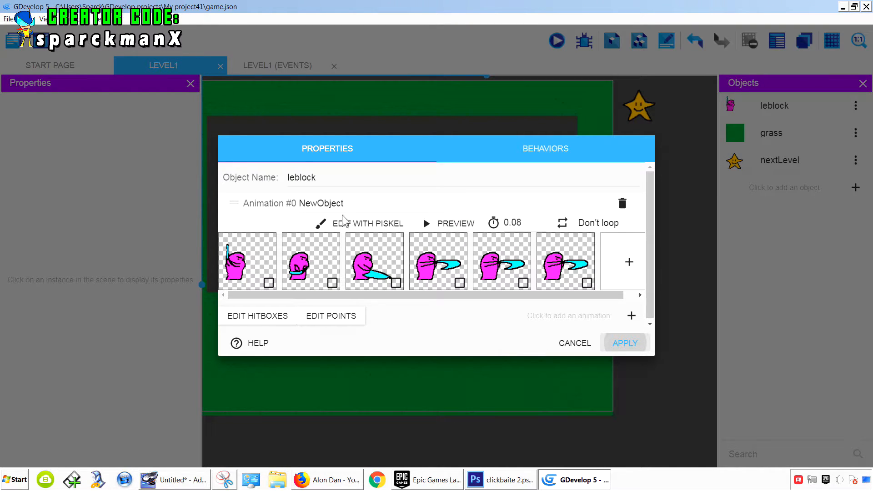
pyautogui.moveTo(348, 204); pyautogui.dragTo(298, 213)
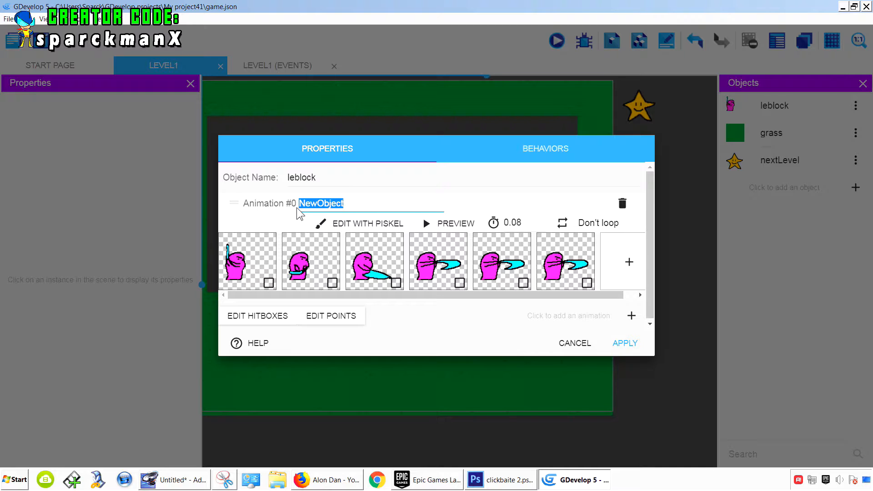
pyautogui.write('slash')
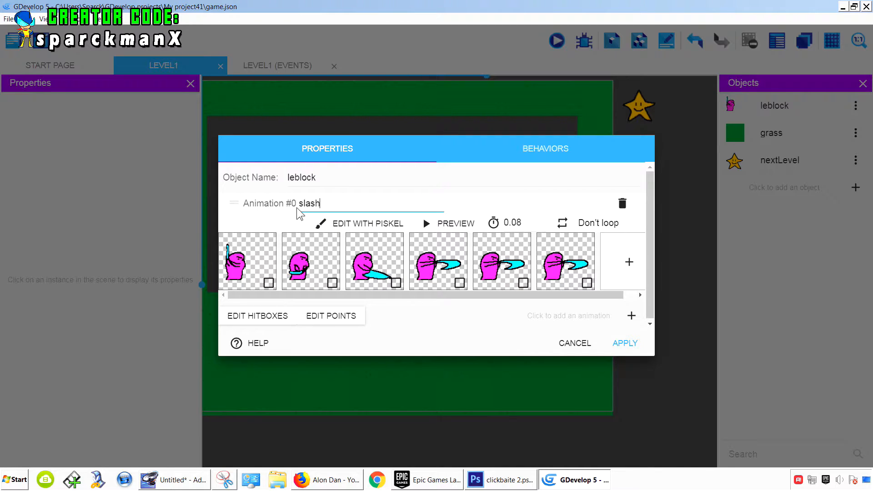
pyautogui.click(439, 328)
# Add a second animation to leblock with the image NewObject-1-1.png as its only frame.
pyautogui.click(631, 316)
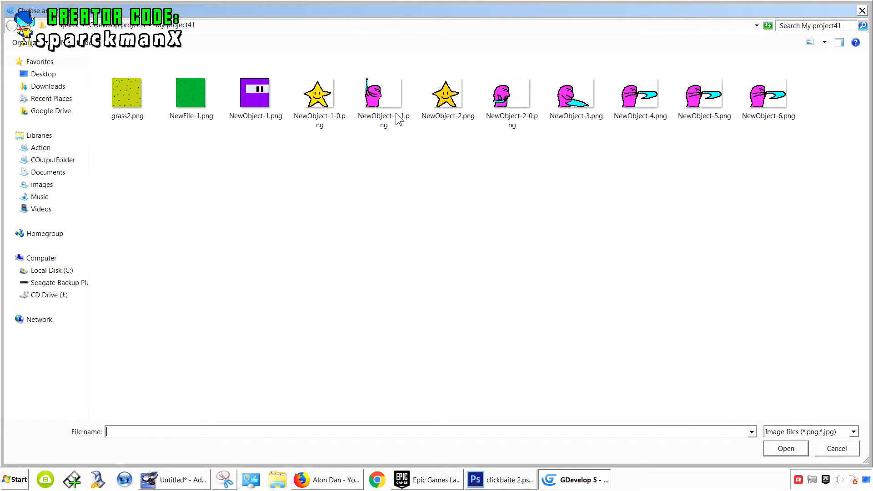
pyautogui.click(391, 103)
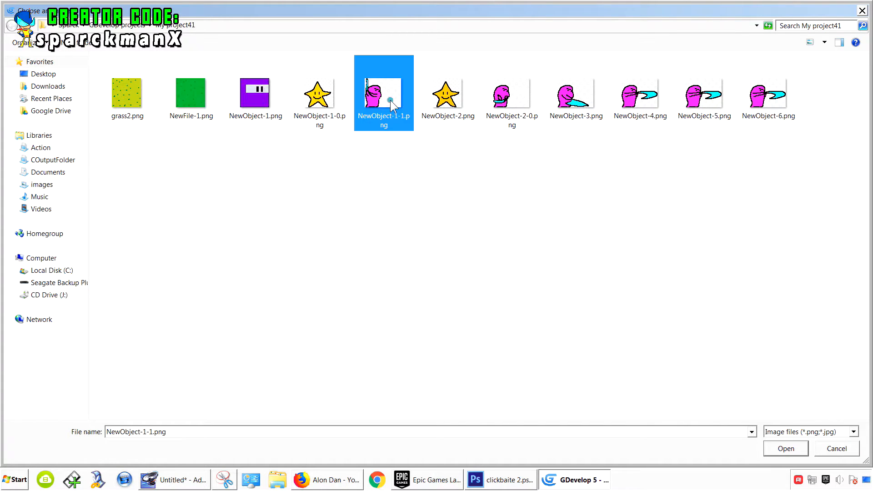
pyautogui.click(784, 449)
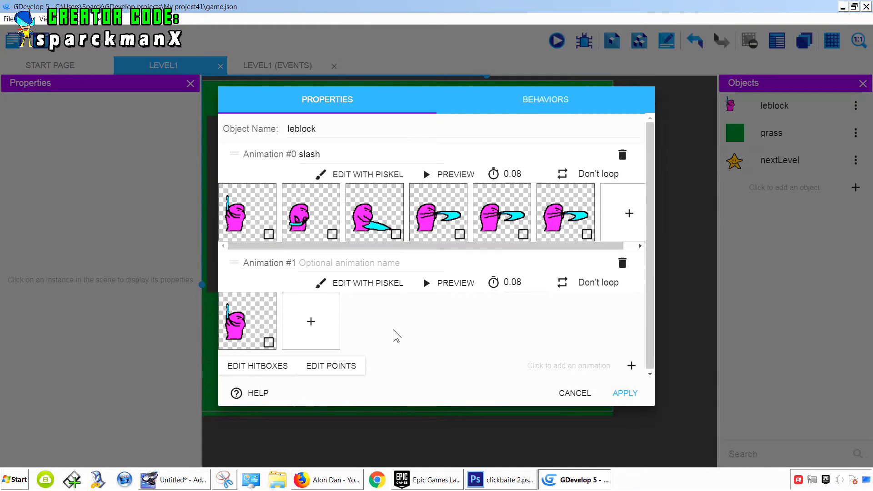
# Move the single-frame animation above slash so it becomes animation #0, and apply the object changes.
pyautogui.click(394, 262)
pyautogui.click(380, 321)
pyautogui.moveTo(268, 266); pyautogui.dragTo(272, 131)
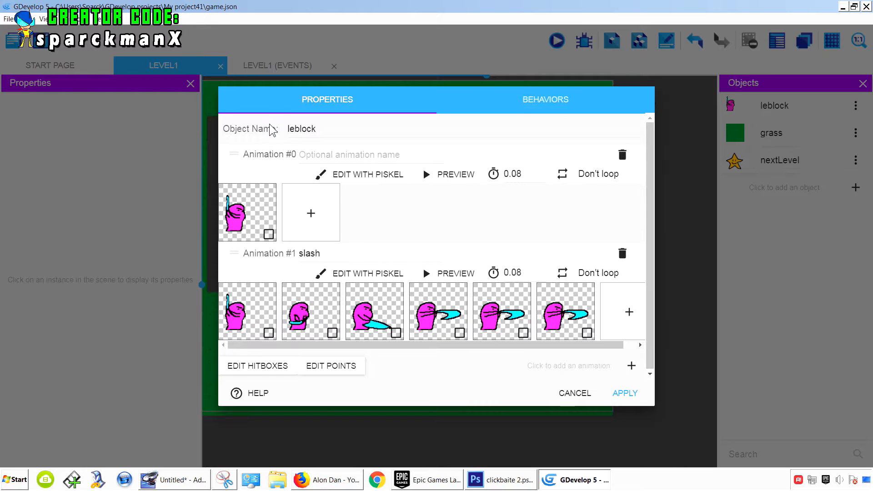
pyautogui.click(625, 393)
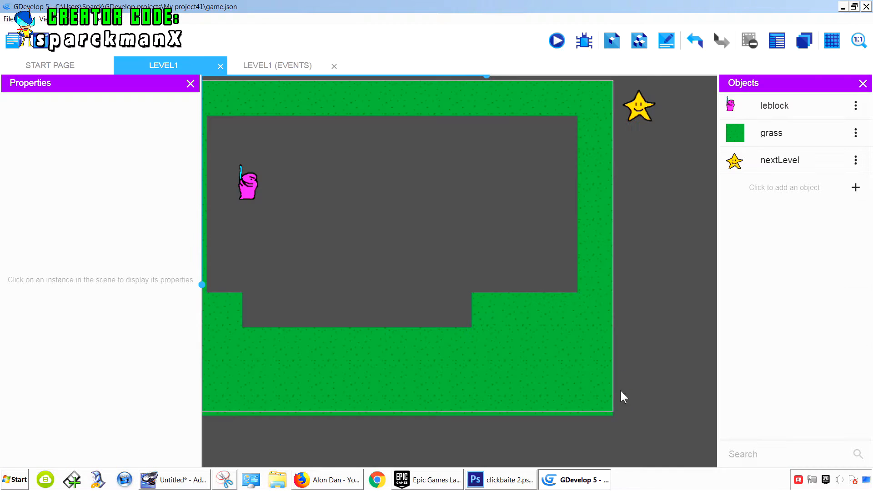
# Preview the level, walk the character back and forth to check its default pose, and close the preview.
pyautogui.click(556, 40)
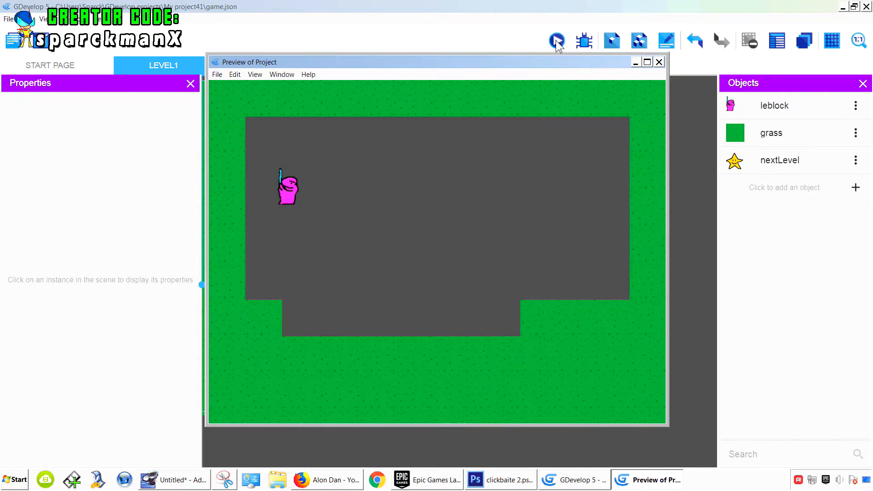
pyautogui.press('Right')
pyautogui.press('Left')
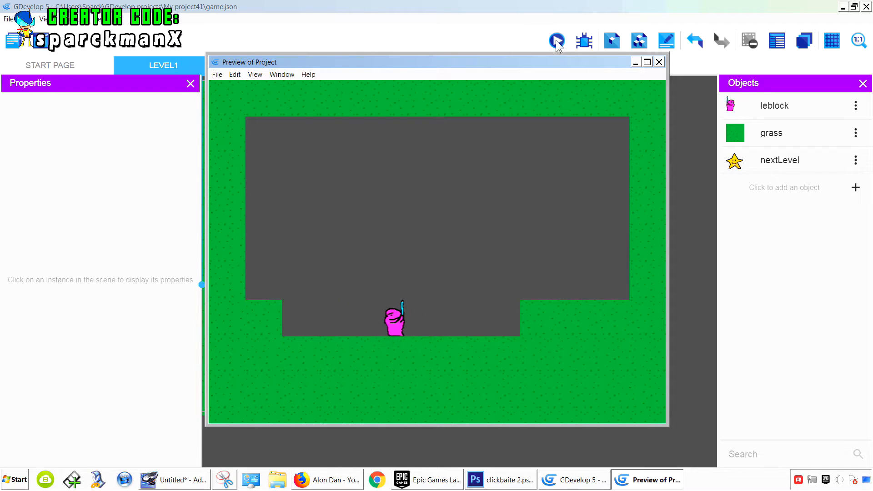
pyautogui.press('Right')
pyautogui.press('Left')
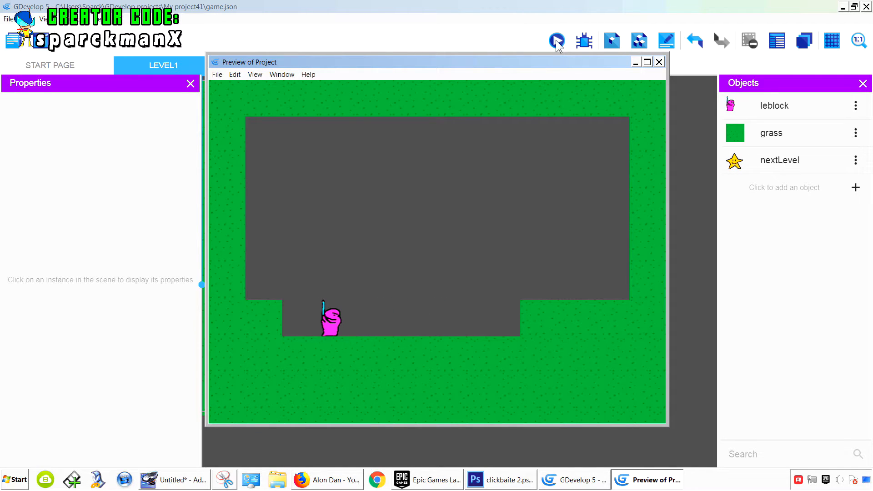
pyautogui.press('Right')
pyautogui.click(659, 62)
# Open leblock's single-frame animation #0 in Piskel and narrow its canvas to a square 64 px high.
pyautogui.click(856, 105)
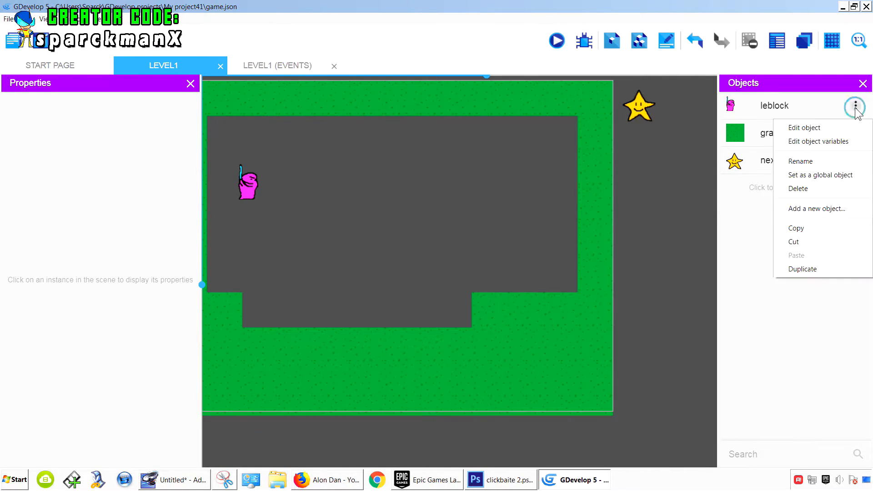
pyautogui.click(850, 124)
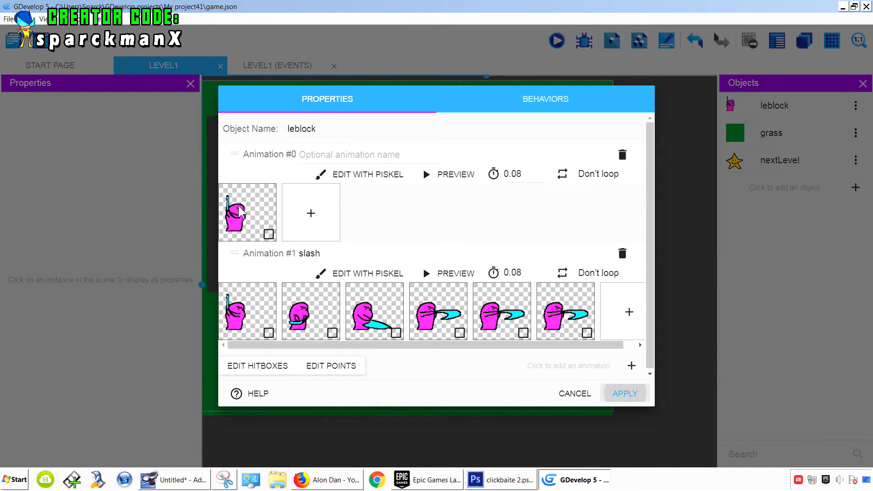
pyautogui.click(357, 175)
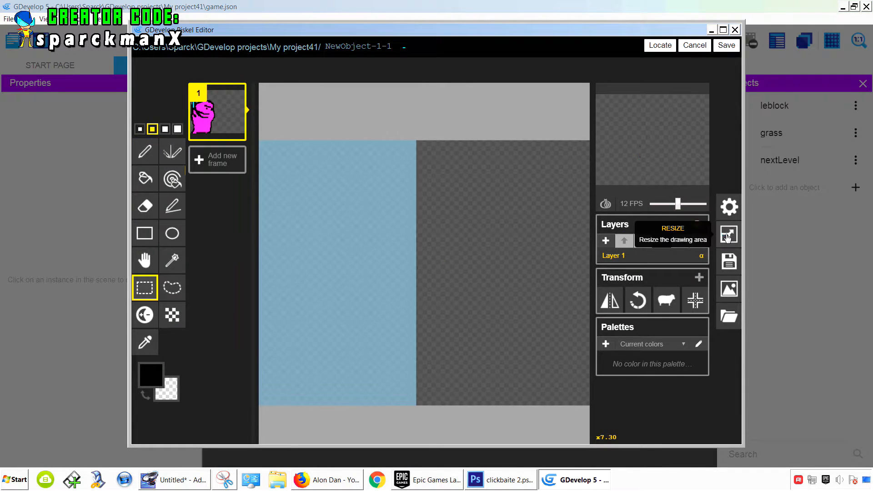
pyautogui.click(729, 234)
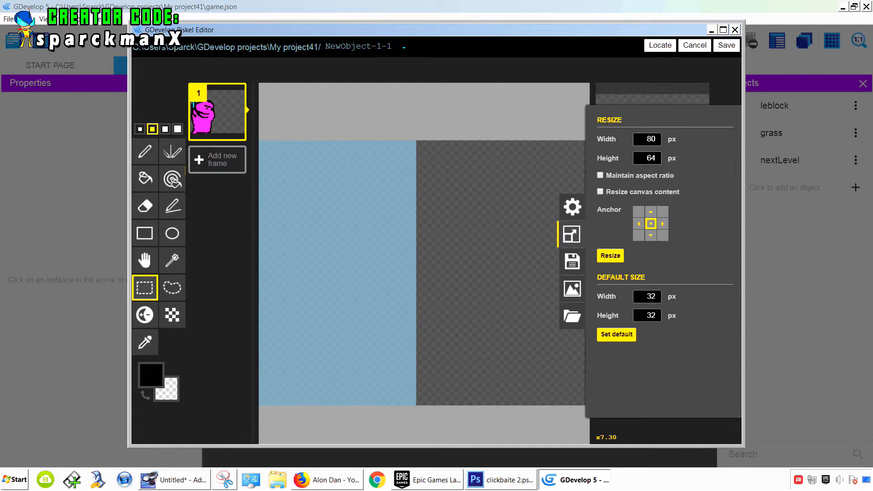
pyautogui.doubleClick(635, 140)
pyautogui.click(610, 255)
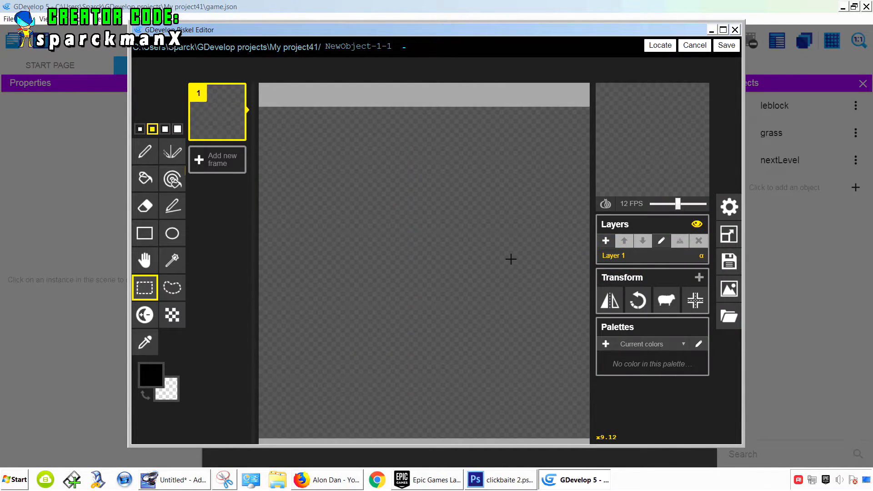
# Paste the copied character sprite into the resized canvas, shift it to the canvas centre, and save the frame.
pyautogui.hotkey('ctrl', 'v')
pyautogui.press('v')
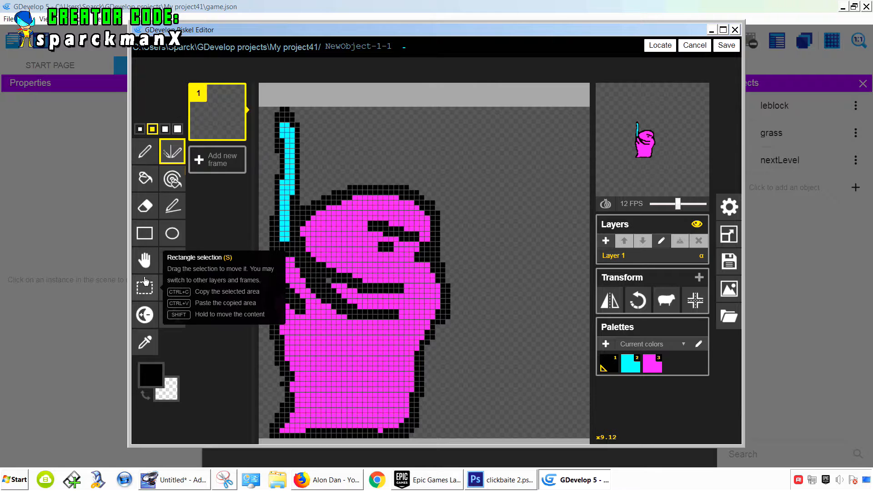
pyautogui.press('h')
pyautogui.moveTo(332, 263); pyautogui.dragTo(410, 264)
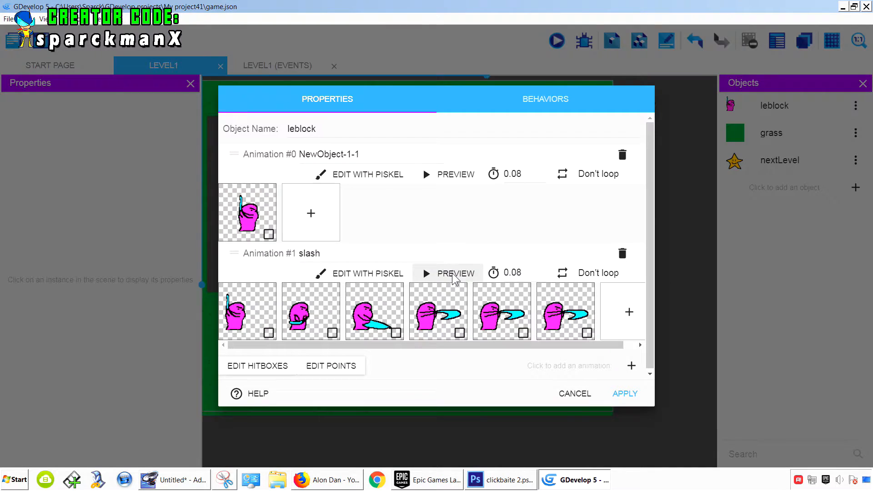
# Preview the slash animation in the object editor, and test the level with the recentred sprite in a game preview.
pyautogui.click(452, 272)
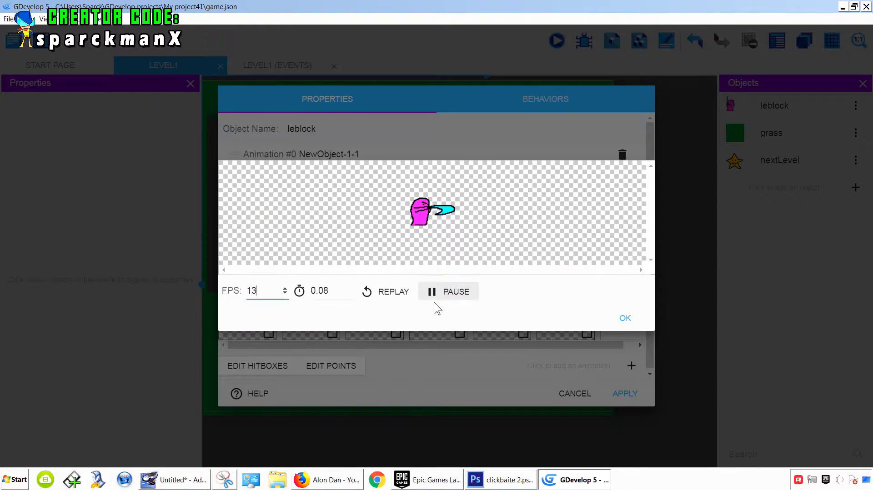
pyautogui.click(627, 318)
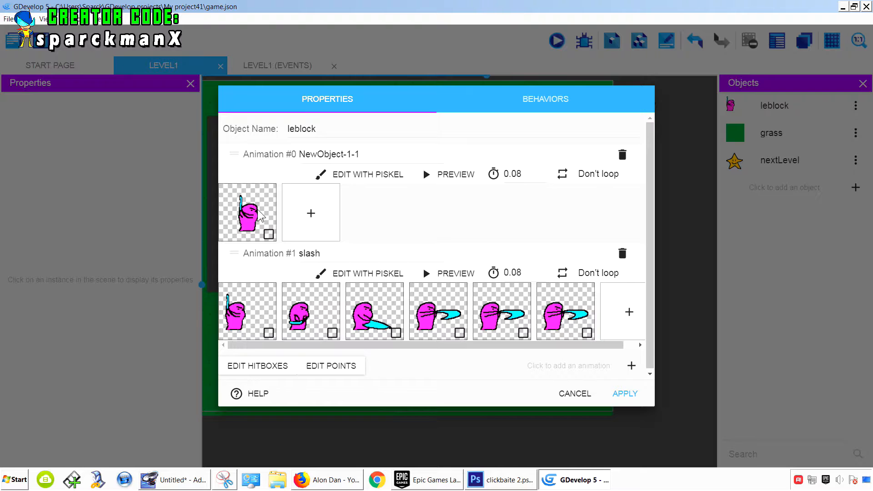
pyautogui.click(558, 40)
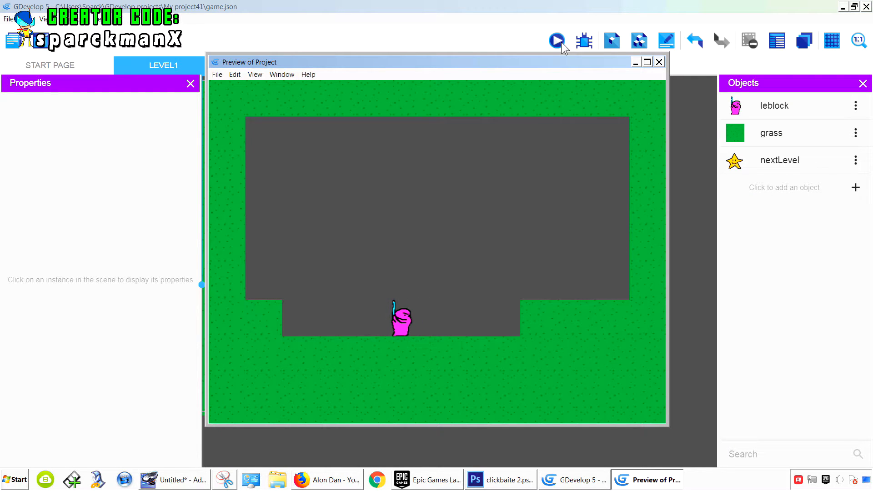
pyautogui.click(659, 62)
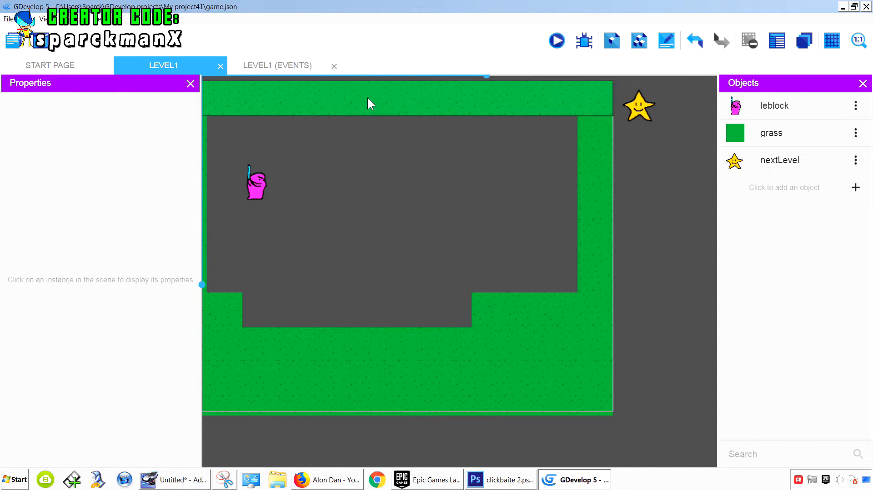
# Add a new empty event below the nextLevel collision event in the Level1 events.
pyautogui.click(297, 73)
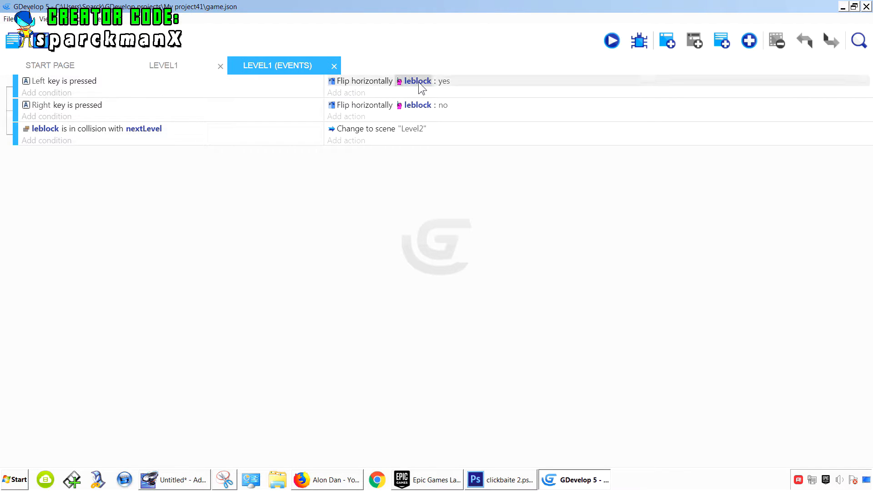
pyautogui.click(173, 67)
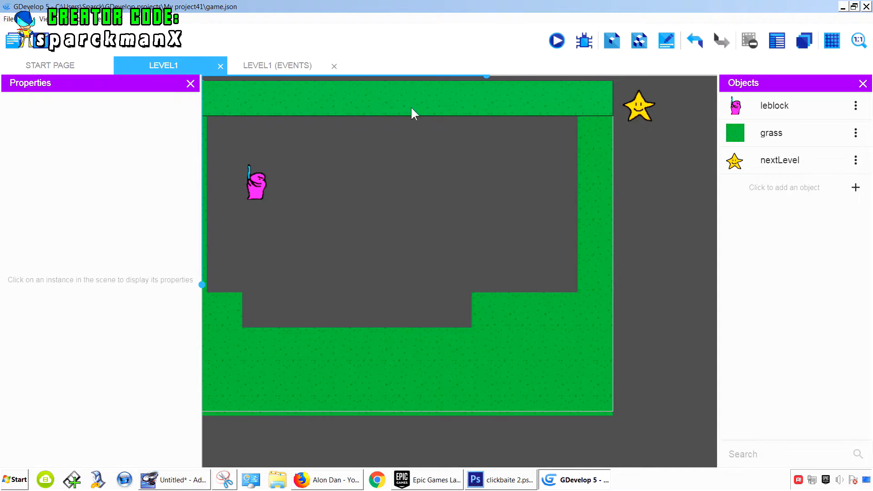
pyautogui.click(278, 68)
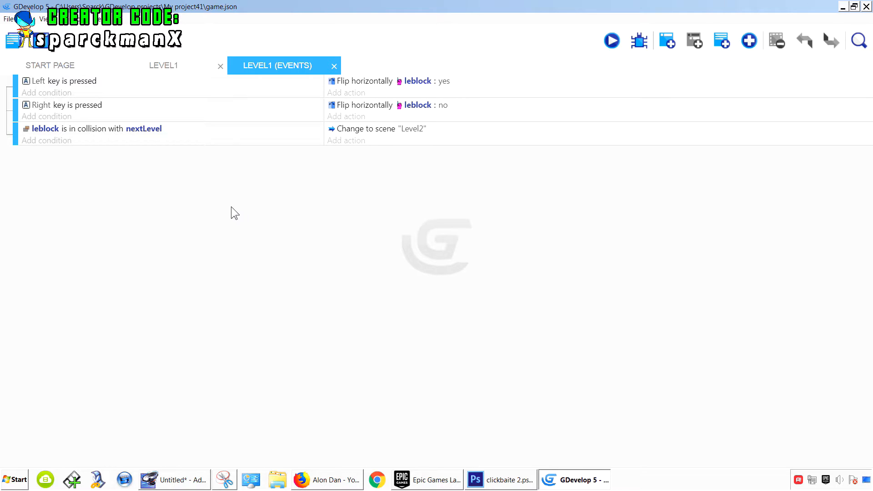
pyautogui.click(671, 46)
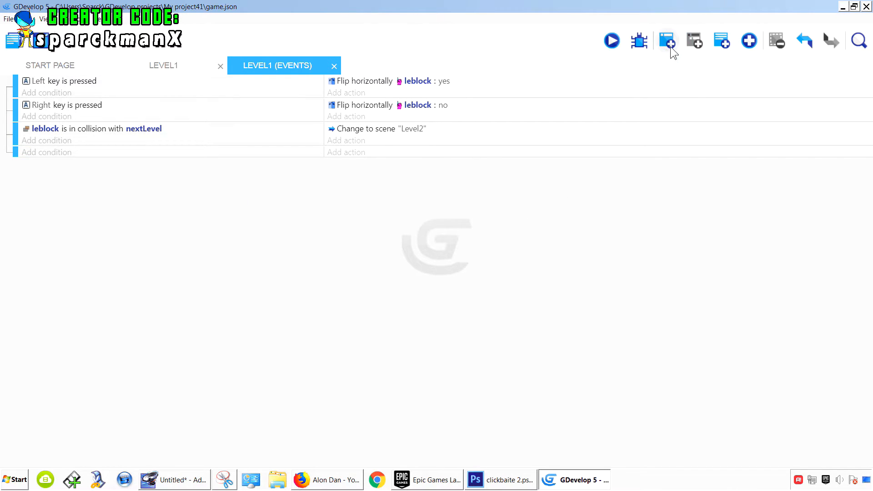
# Add a Key pressed condition for the RControl key to the new empty event.
pyautogui.click(62, 154)
pyautogui.click(101, 256)
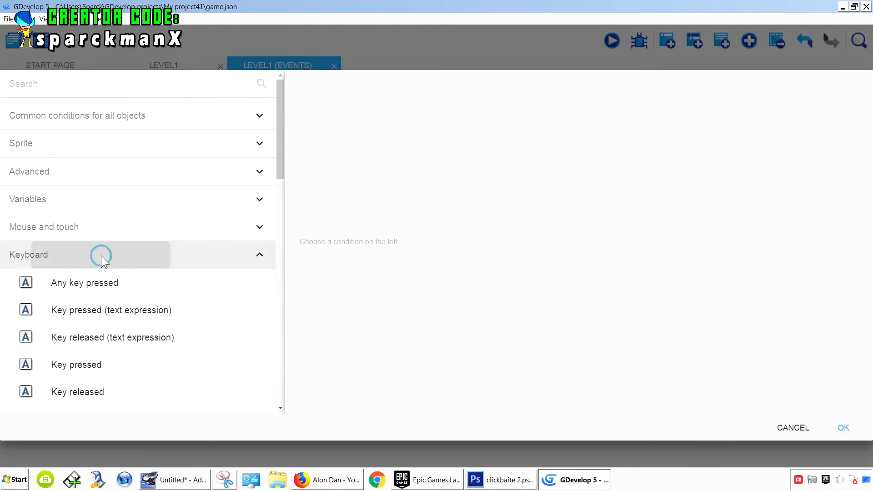
pyautogui.click(105, 374)
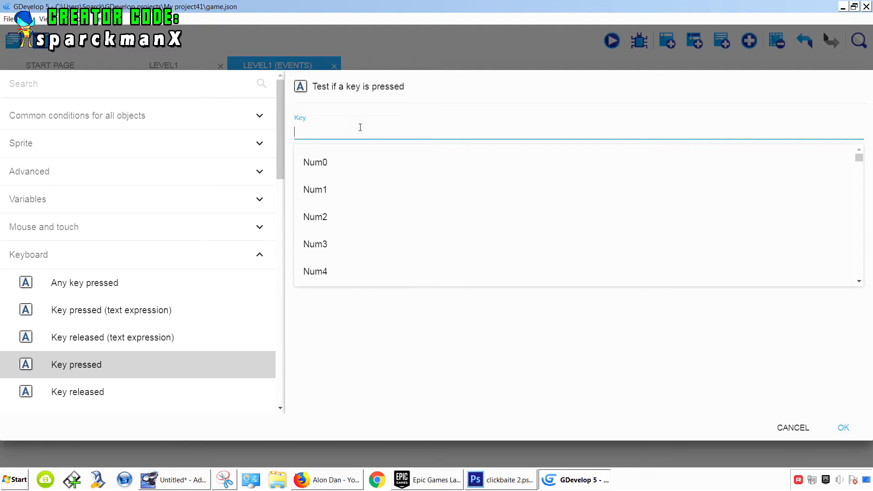
pyautogui.write('C')
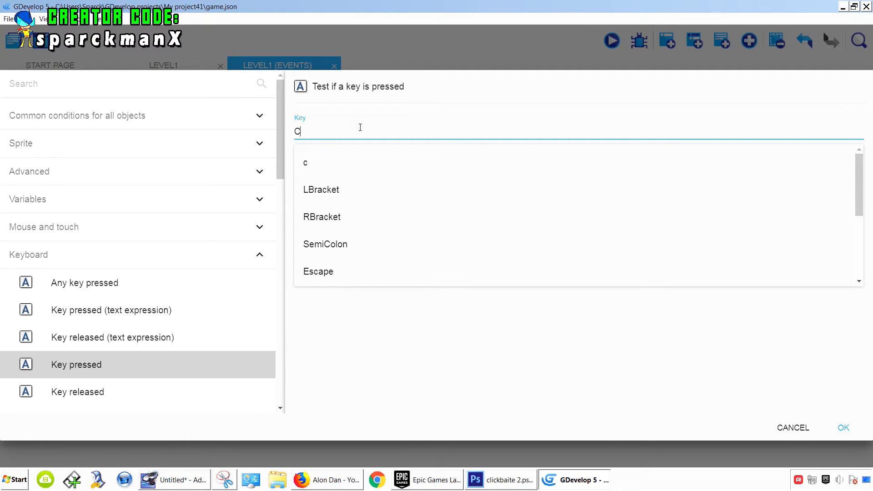
pyautogui.write('tr')
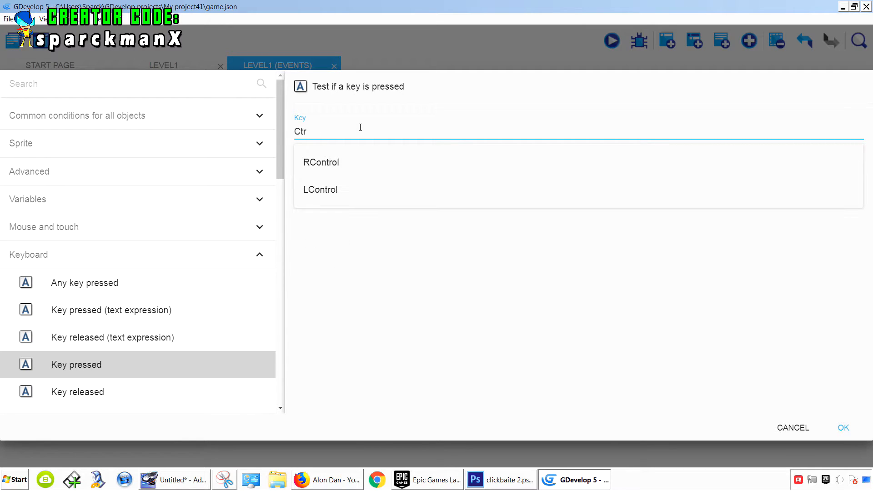
pyautogui.click(332, 171)
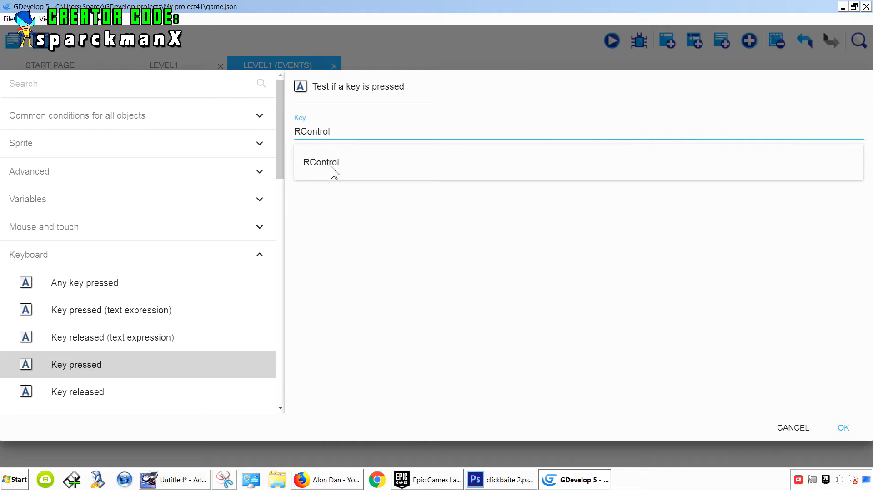
pyautogui.click(835, 424)
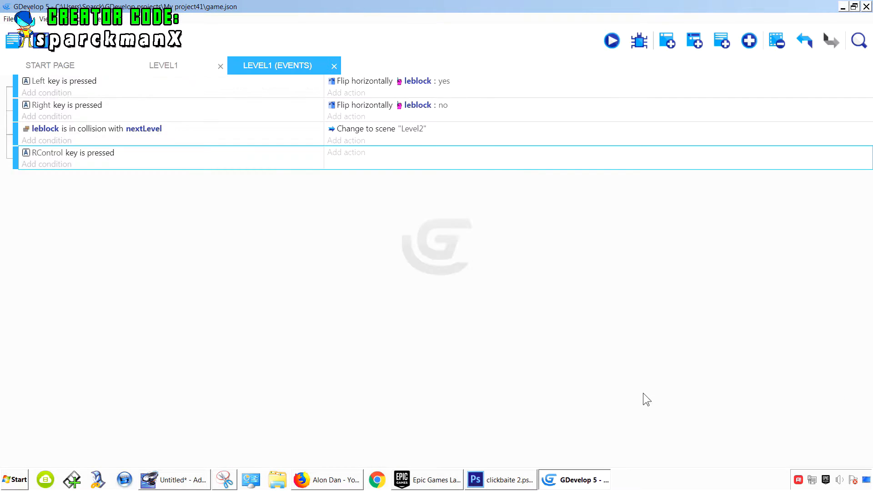
# Add a Change the animation action to the RControl event that sets leblock's animation number to 1.
pyautogui.click(359, 154)
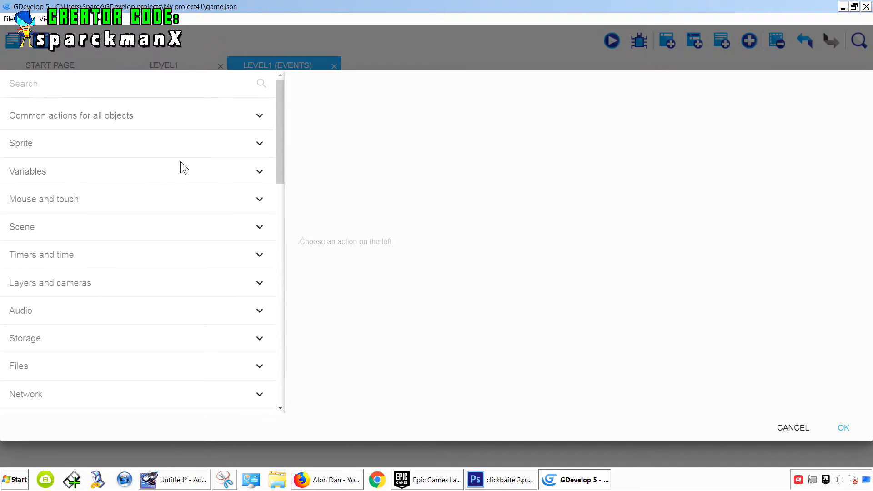
pyautogui.click(92, 144)
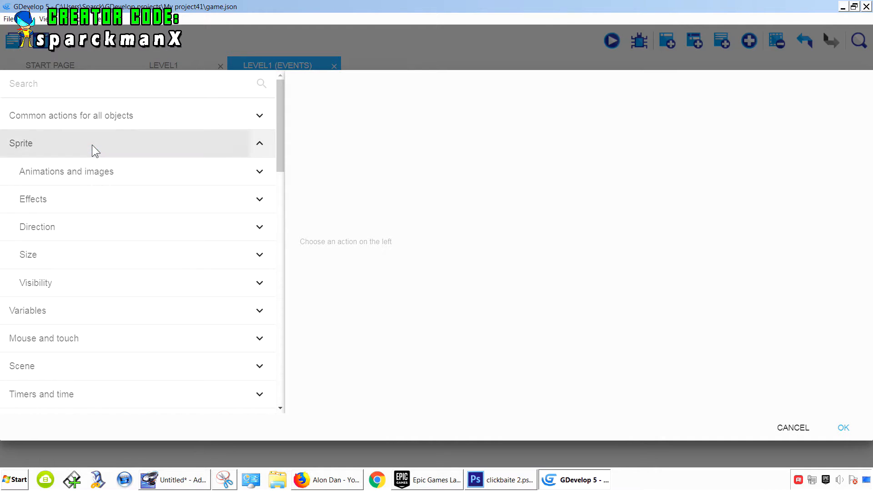
pyautogui.click(128, 175)
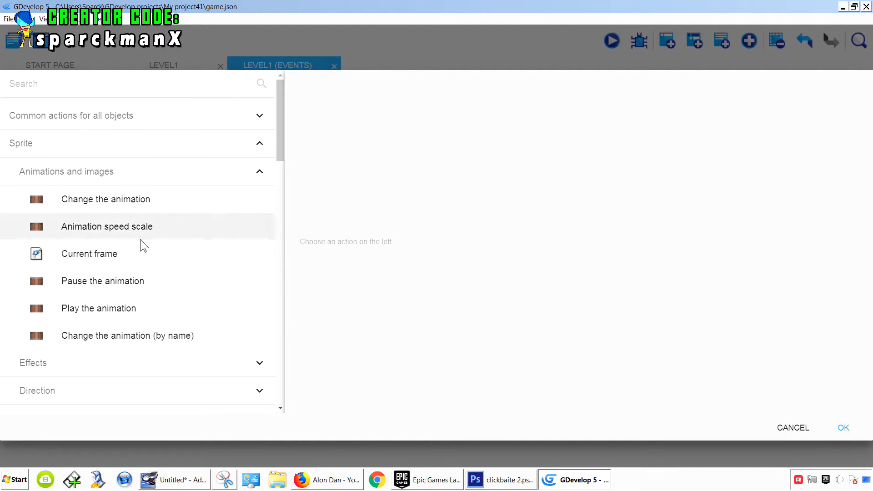
pyautogui.click(148, 204)
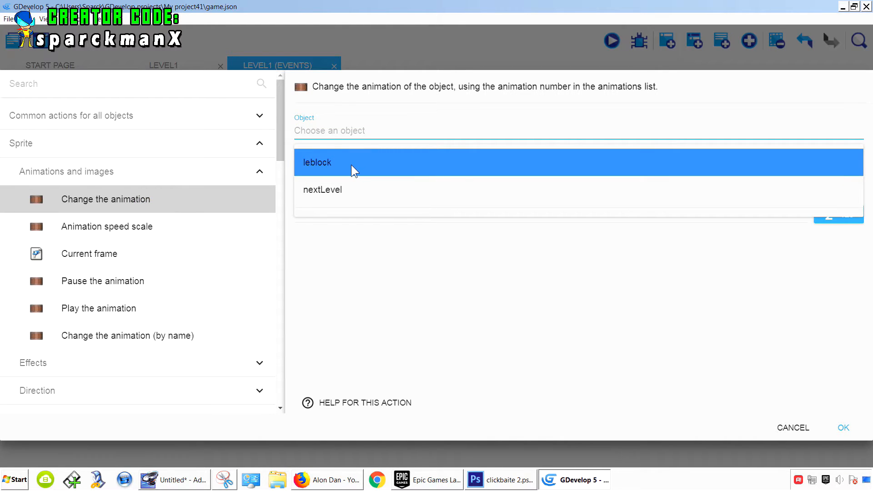
pyautogui.click(351, 165)
pyautogui.click(342, 172)
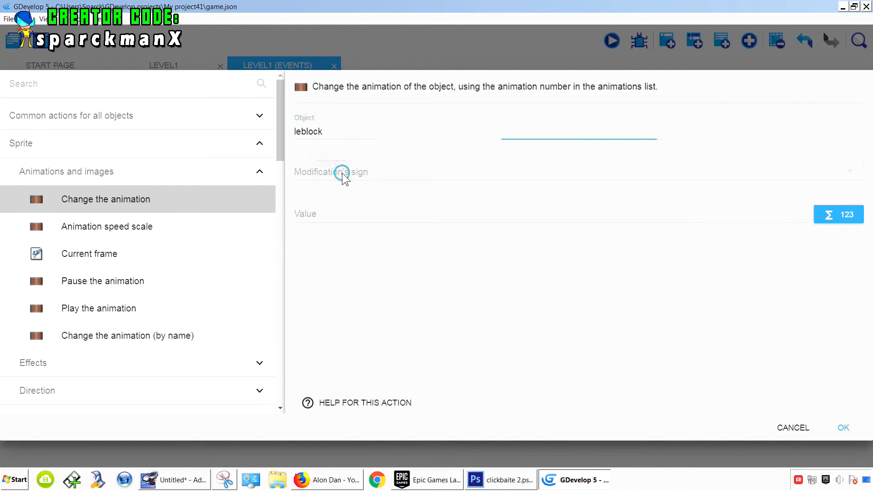
pyautogui.click(337, 170)
pyautogui.click(327, 212)
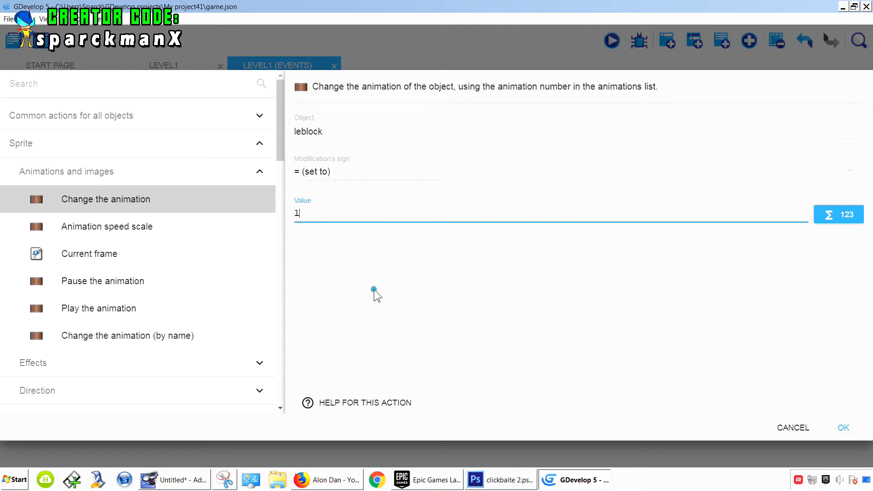
pyautogui.click(850, 429)
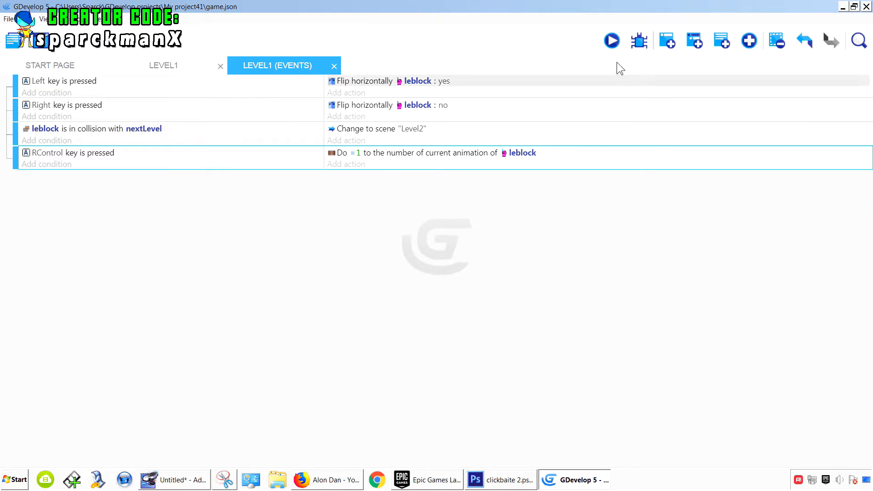
# Test the slash in a game preview by moving the player and triggering the right Control key, and close the preview.
pyautogui.click(616, 44)
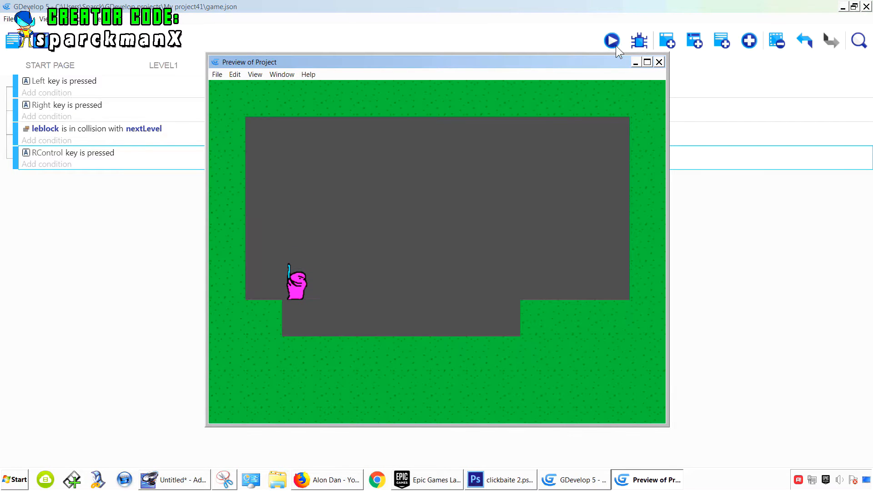
pyautogui.press('Right')
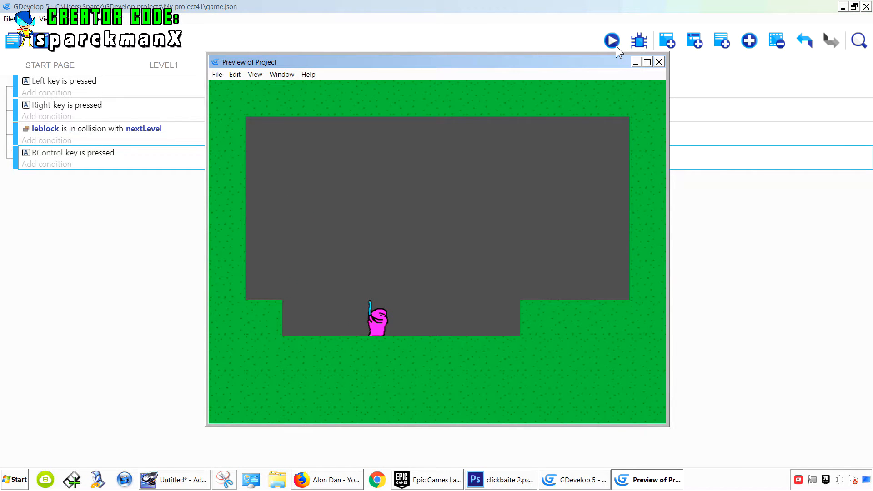
pyautogui.press('Control_R')
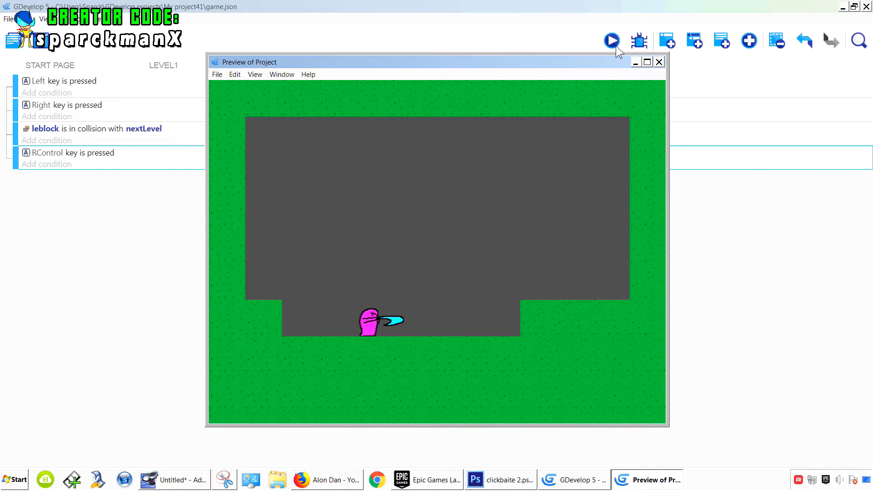
pyautogui.click(659, 62)
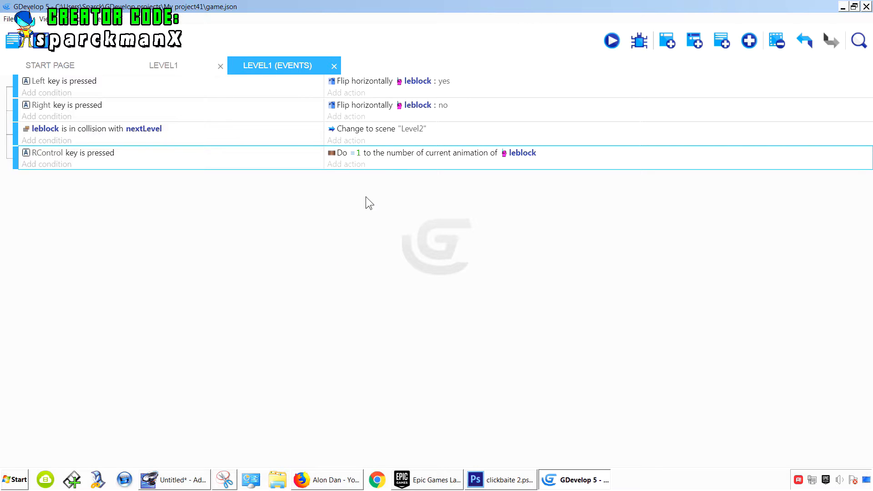
# Add a new event below the RControl event with the condition that leblock's animation is finished.
pyautogui.click(669, 45)
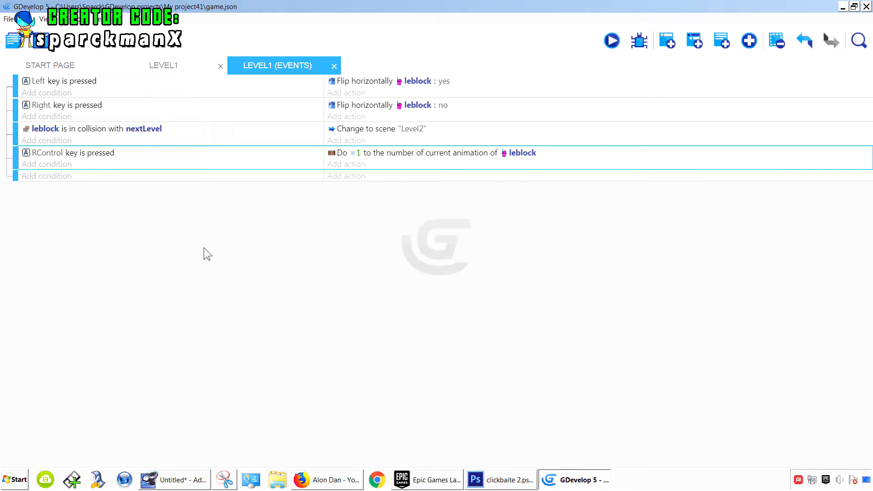
pyautogui.click(59, 182)
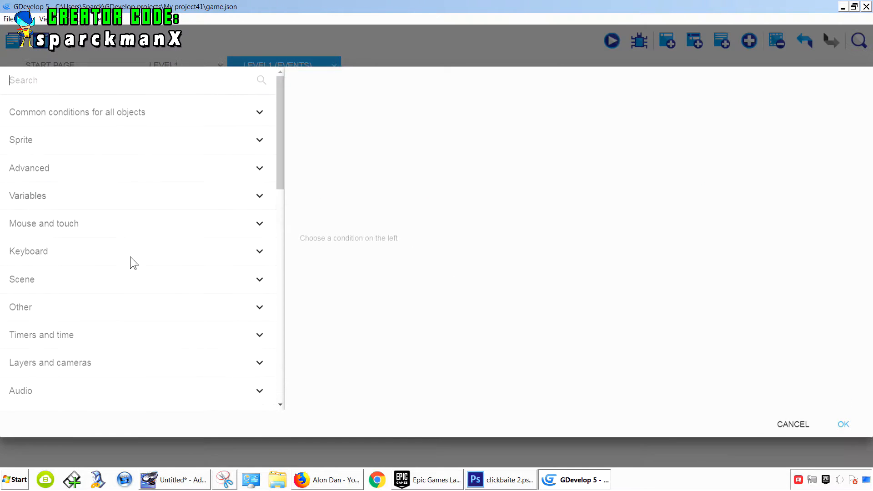
pyautogui.click(85, 145)
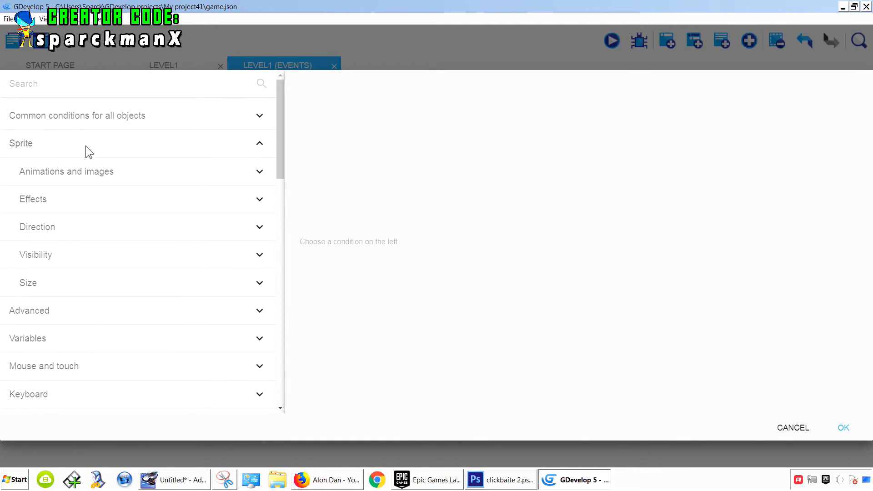
pyautogui.click(116, 175)
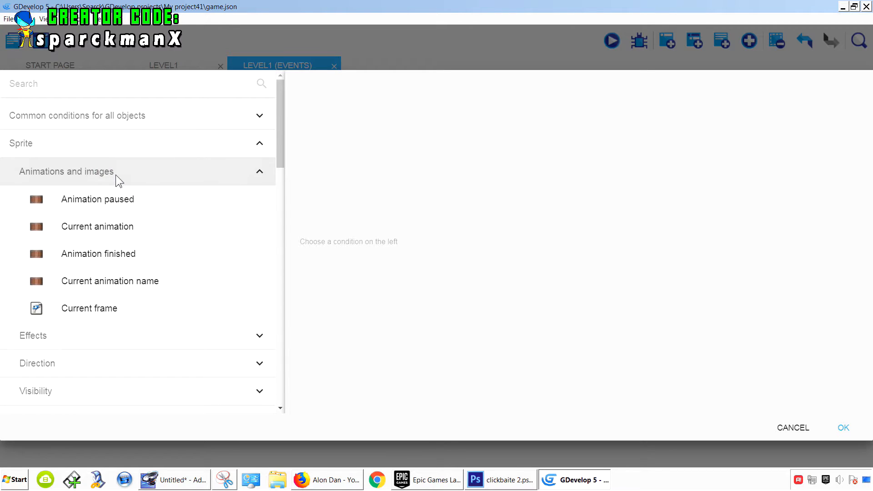
pyautogui.click(126, 259)
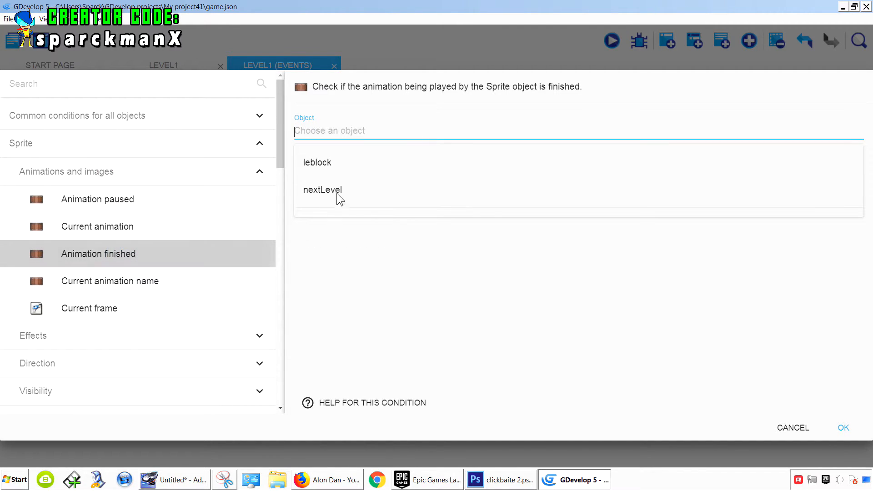
pyautogui.click(332, 166)
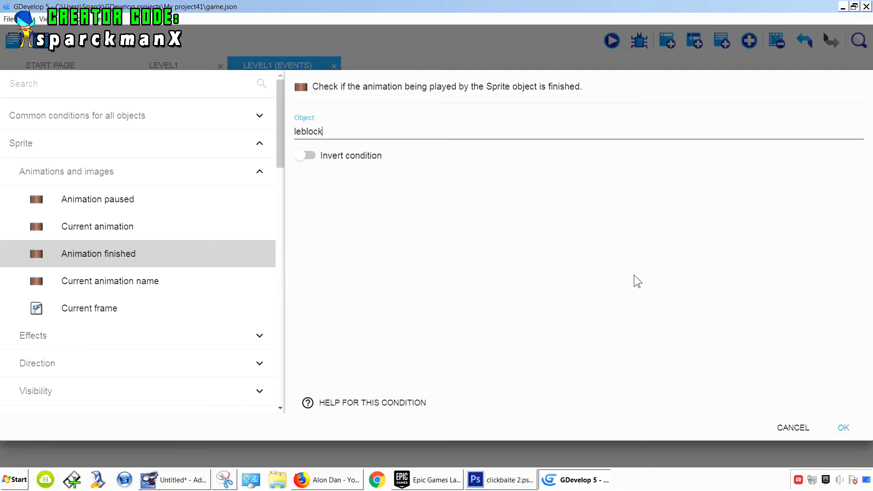
pyautogui.click(842, 429)
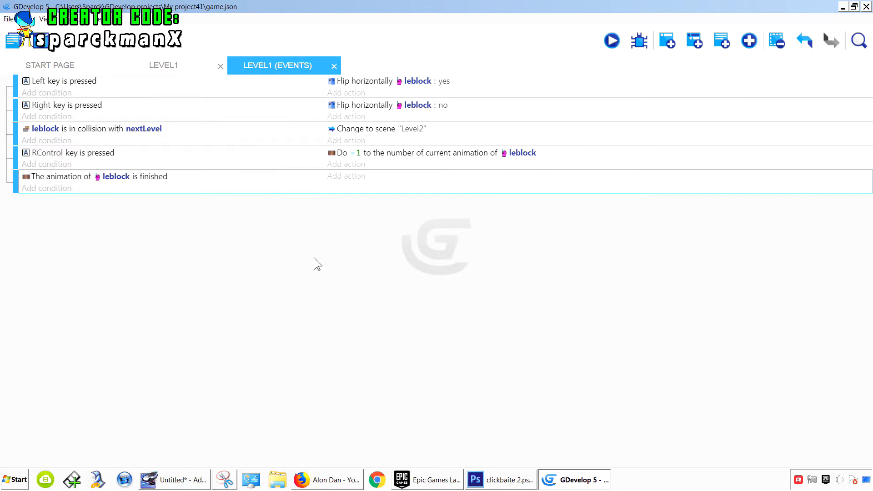
# Add a second condition to the animation-finished event checking that leblock's current animation name is "slash".
pyautogui.click(63, 194)
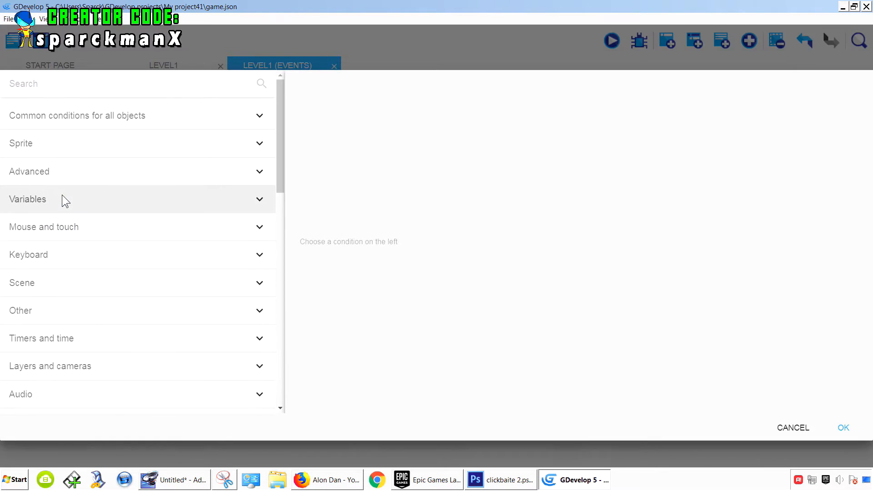
pyautogui.click(68, 144)
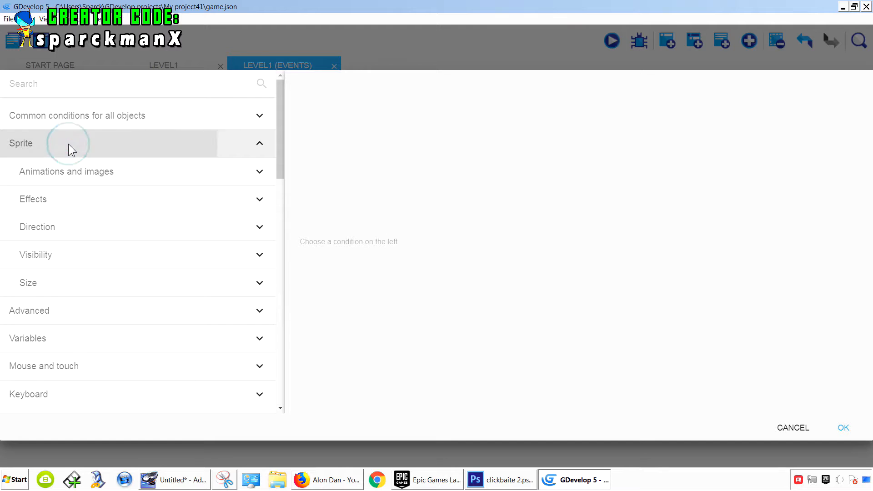
pyautogui.click(101, 172)
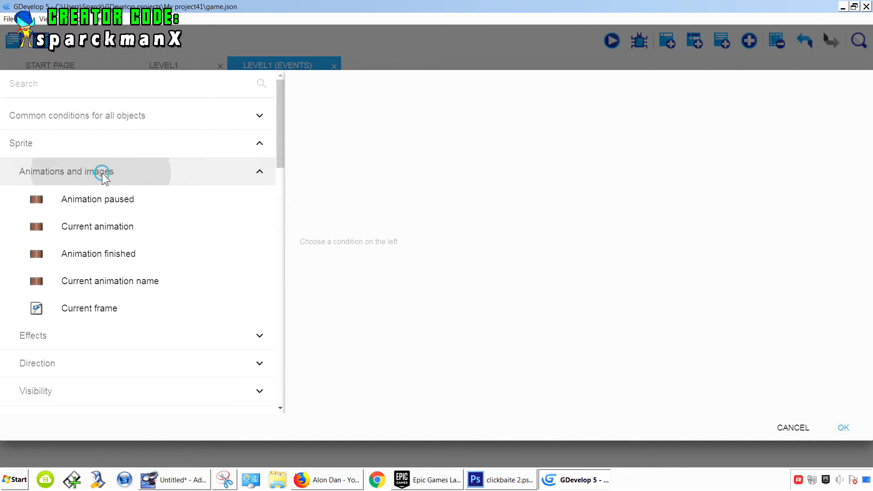
pyautogui.click(150, 287)
pyautogui.click(338, 162)
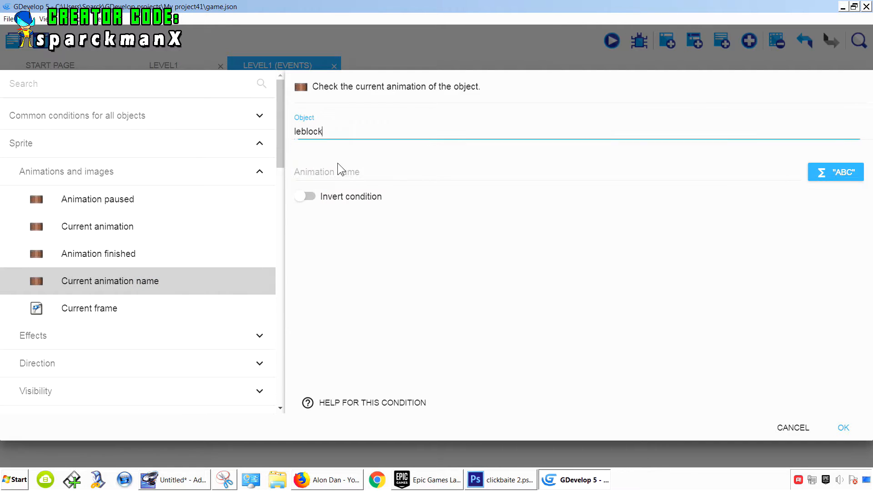
pyautogui.click(338, 166)
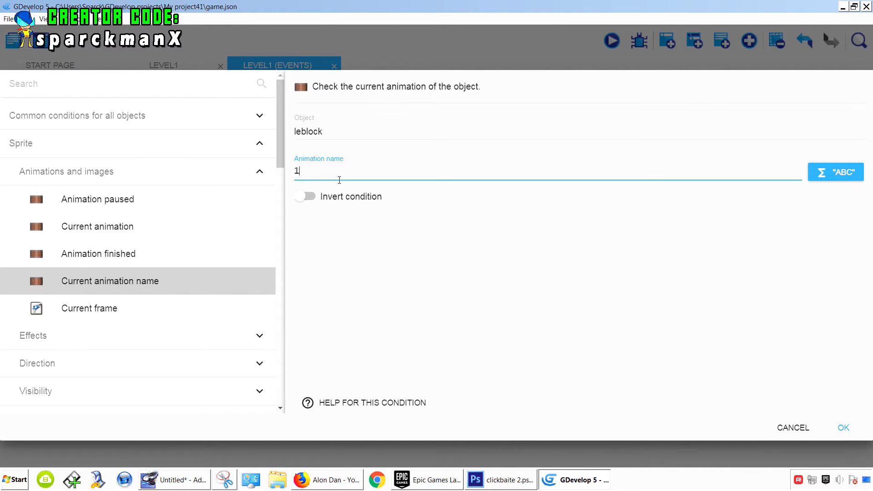
pyautogui.click(385, 268)
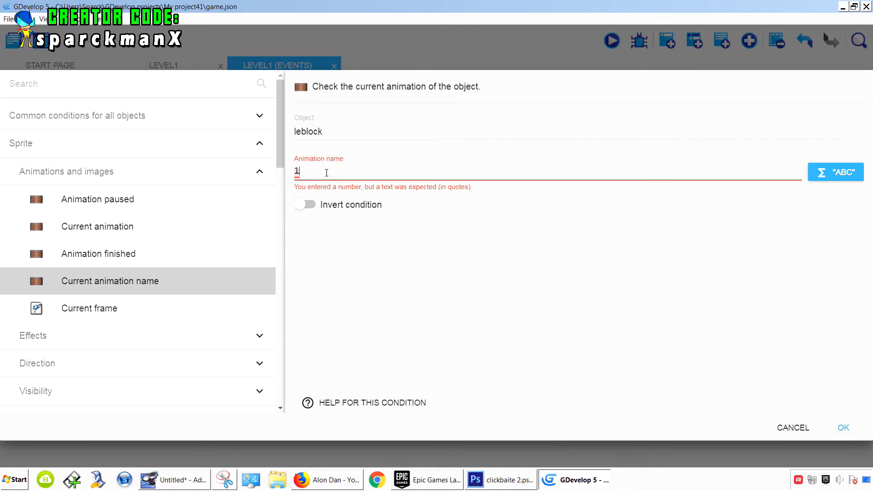
pyautogui.moveTo(326, 172); pyautogui.dragTo(292, 174)
pyautogui.write('"slash')
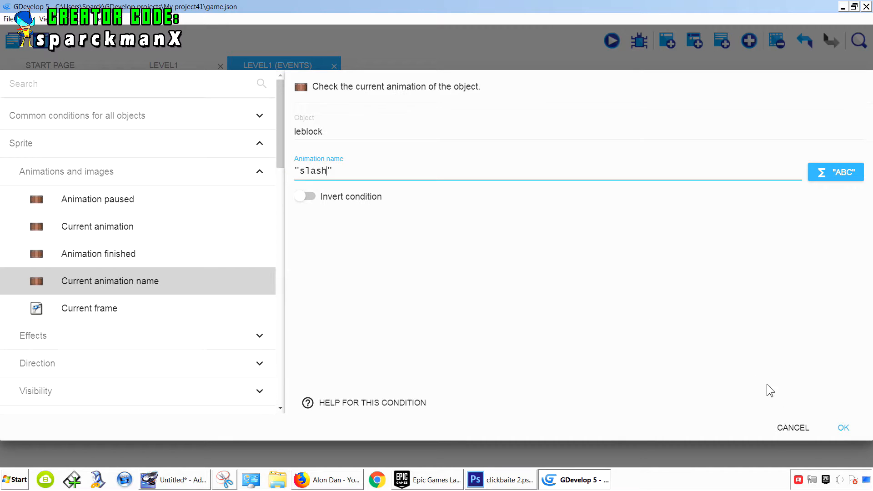
pyautogui.click(843, 426)
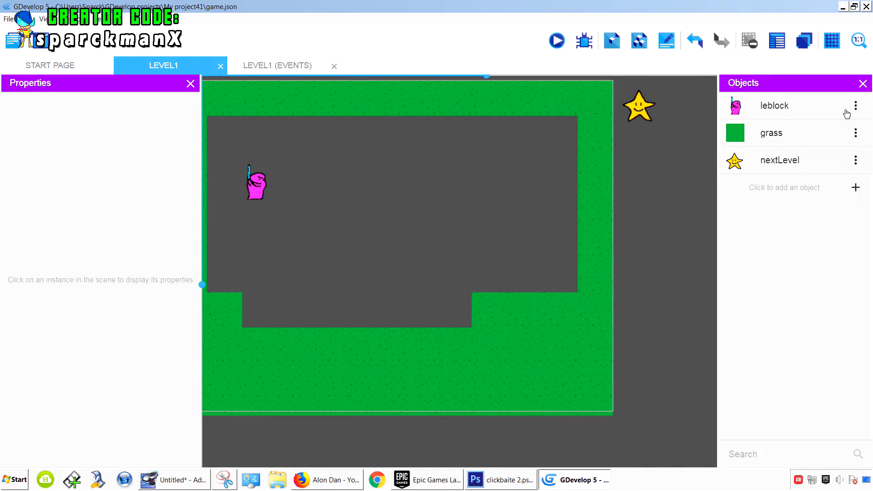
# Check the name of leblock's second animation in the object editor and apply the object's properties.
pyautogui.click(856, 107)
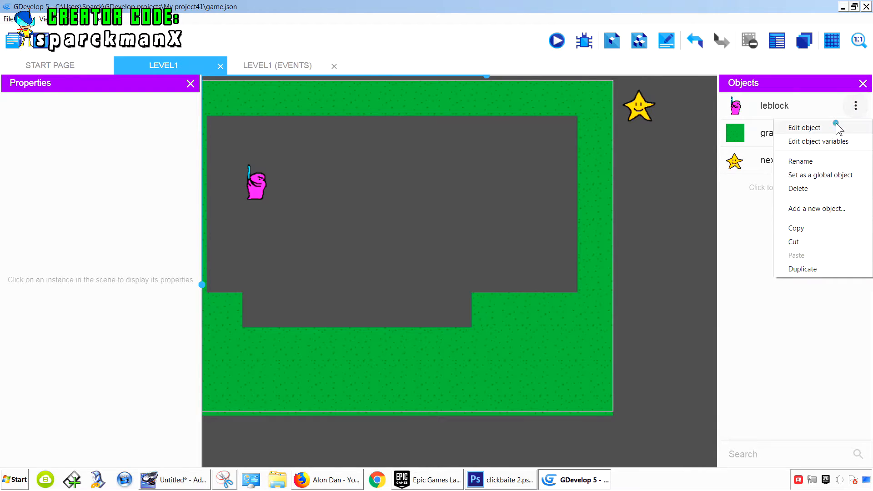
pyautogui.click(782, 127)
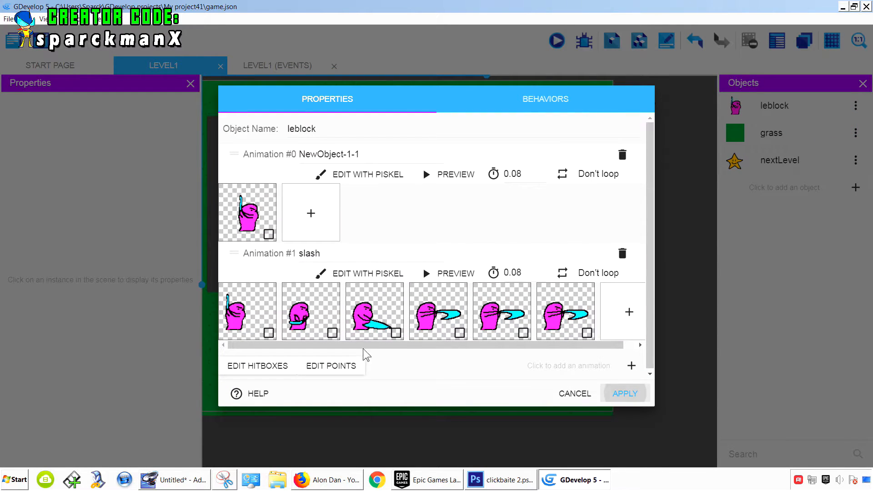
pyautogui.doubleClick(326, 253)
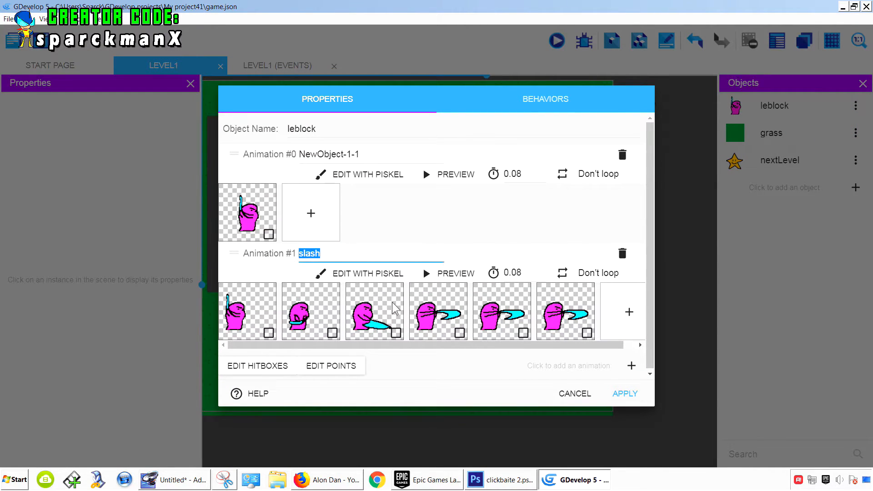
pyautogui.click(625, 394)
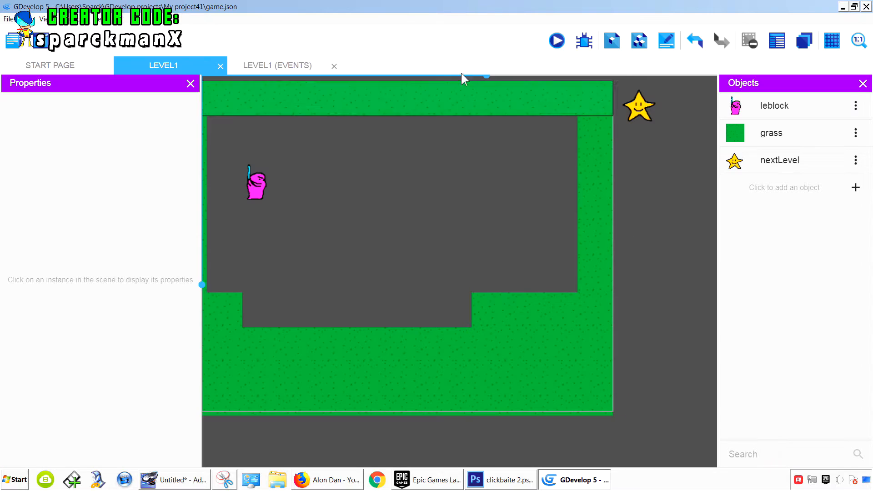
# Preview the level, move the player to the right and trigger the slash, and close the preview.
pyautogui.click(555, 41)
pyautogui.press('Right')
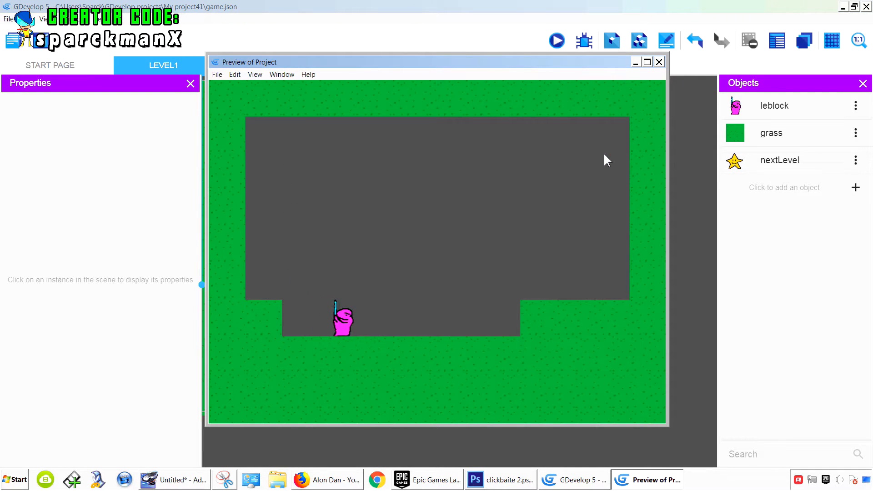
pyautogui.press('x')
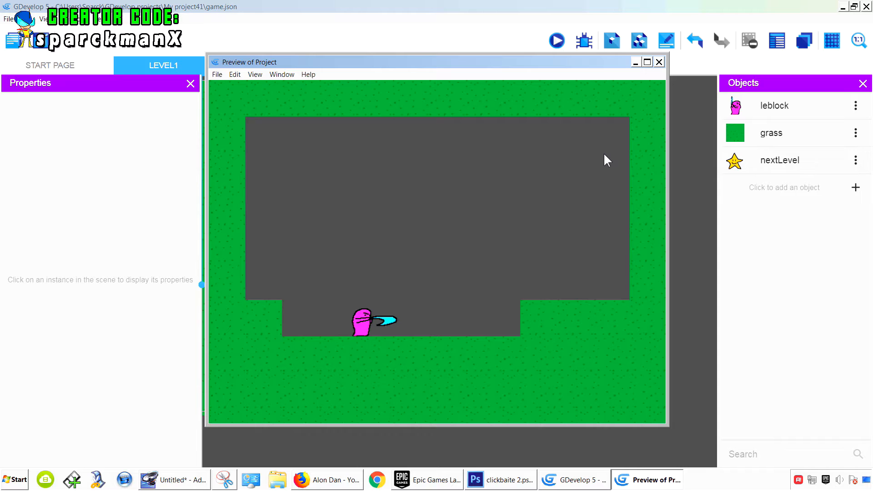
pyautogui.click(659, 62)
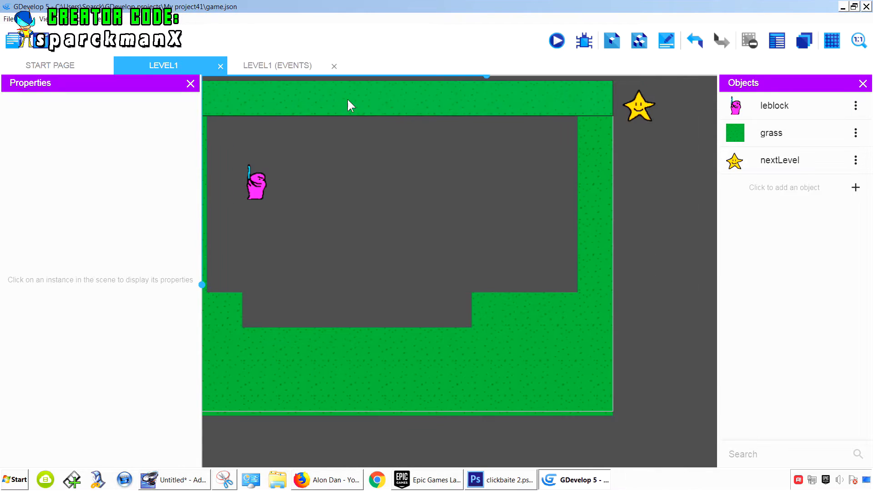
# Move the "slash" condition above the animation-finished condition and add a Change the animation action setting leblock's animation number to 0.
pyautogui.click(295, 68)
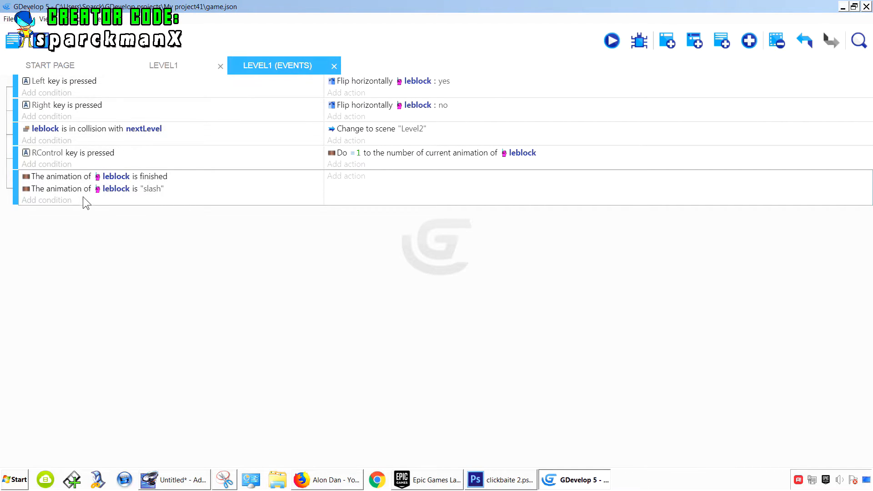
pyautogui.moveTo(64, 188); pyautogui.dragTo(62, 178)
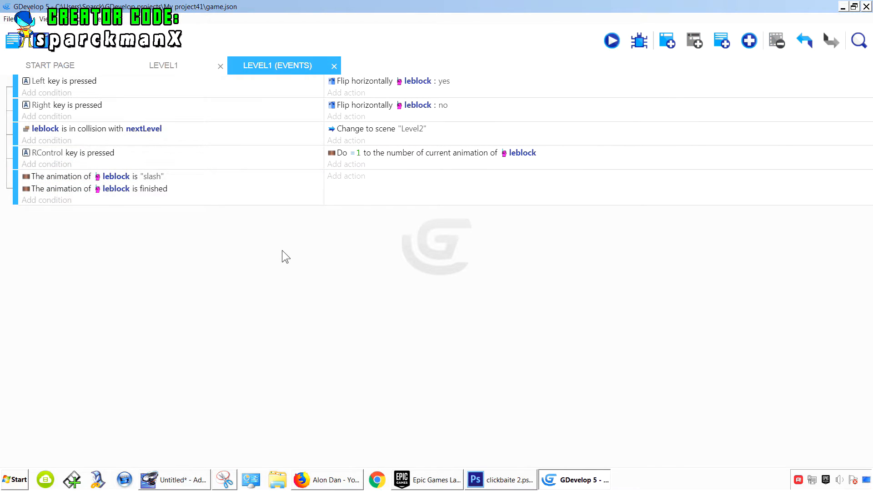
pyautogui.click(342, 176)
pyautogui.click(82, 143)
pyautogui.click(120, 169)
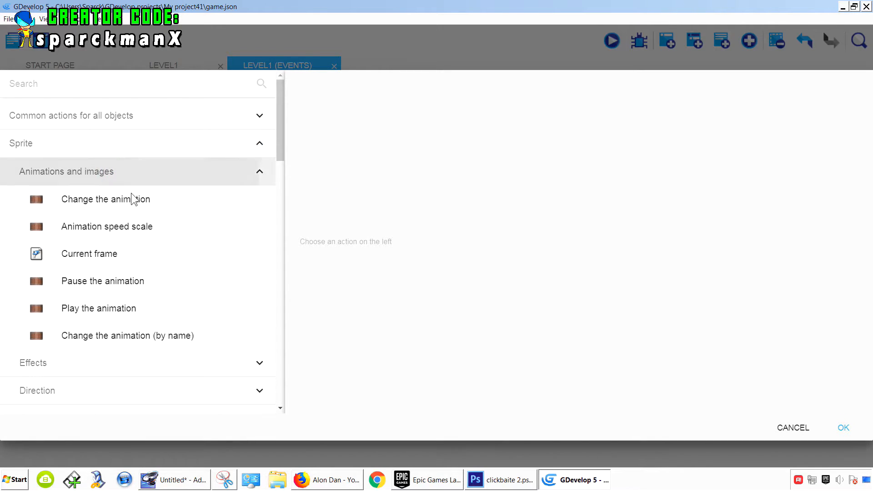
pyautogui.click(125, 205)
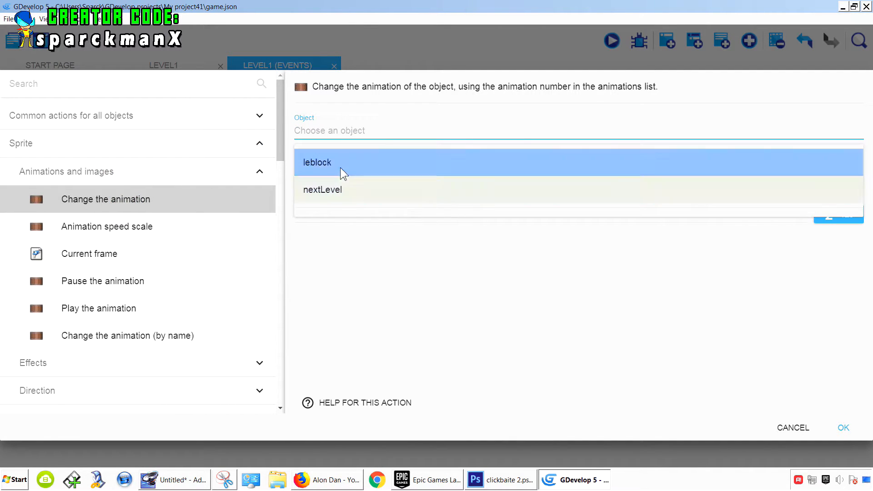
pyautogui.click(340, 166)
pyautogui.click(341, 177)
pyautogui.click(341, 175)
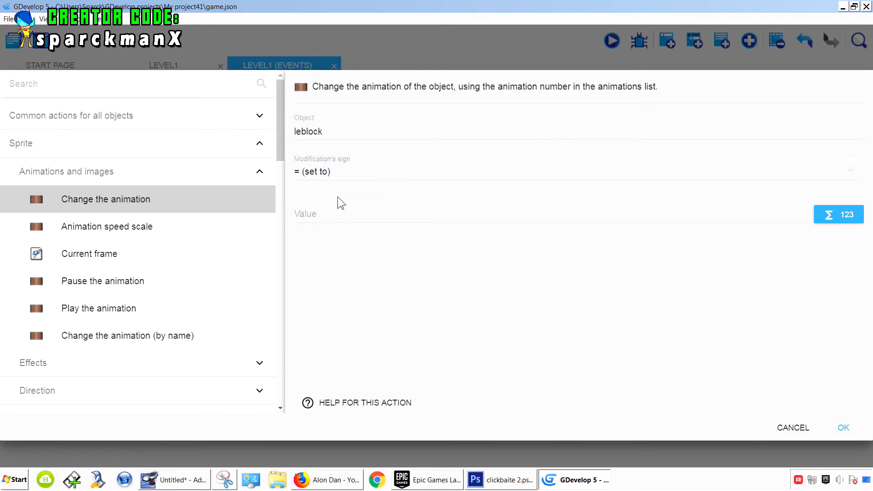
pyautogui.click(325, 218)
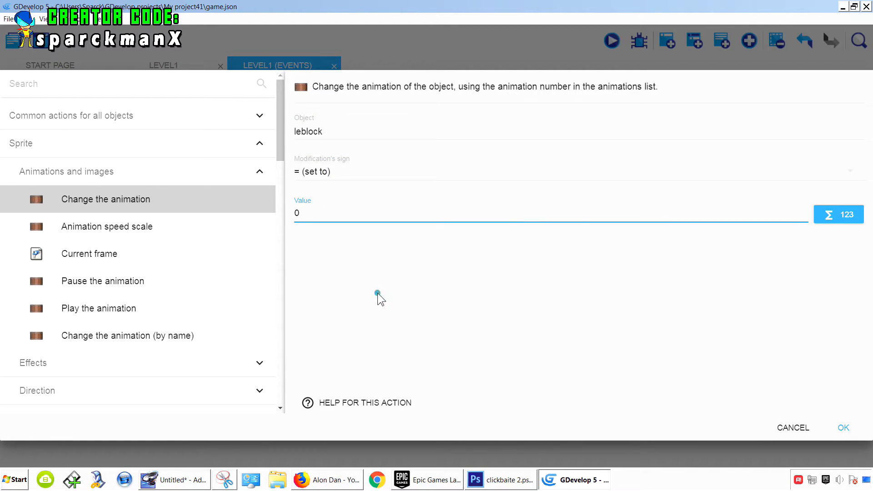
pyautogui.click(843, 426)
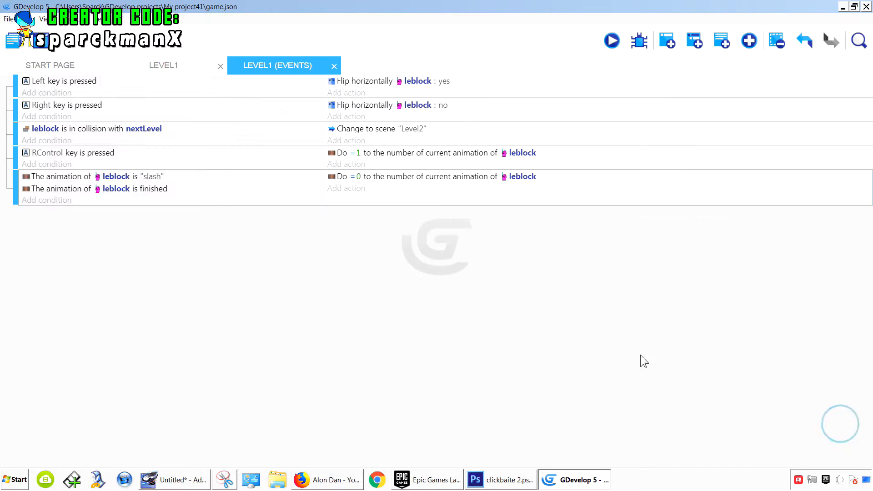
# Test the slash repeatedly with the right Control key in a game preview while moving right and left, and close the preview.
pyautogui.click(613, 41)
pyautogui.press('Right')
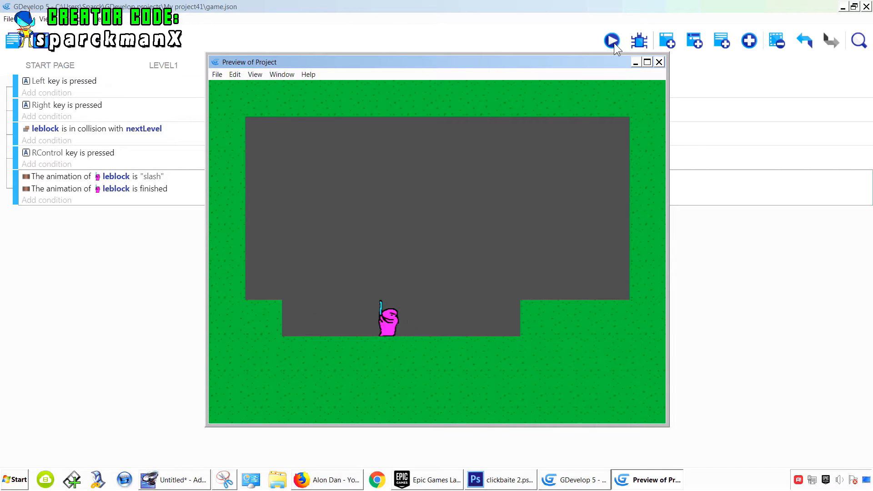
pyautogui.press('ctrl')
pyautogui.press('ctrl')
pyautogui.press('ctrl')
pyautogui.press('ctrl')
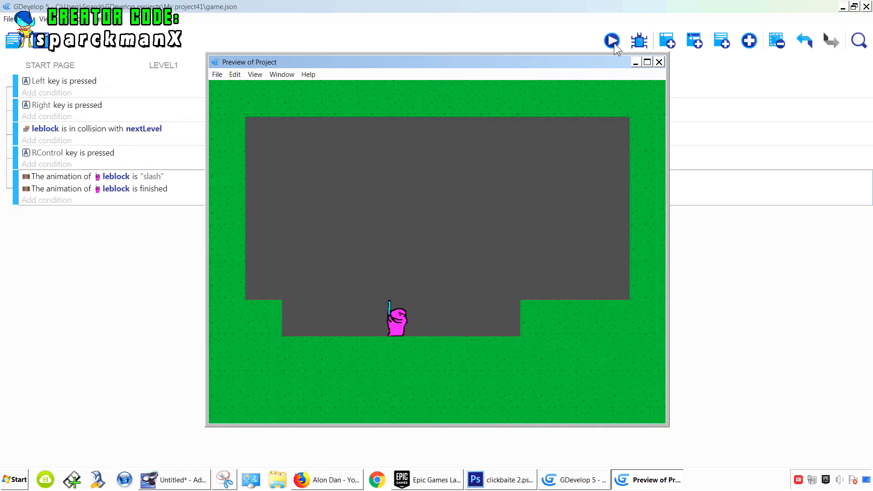
pyautogui.press('ctrl')
pyautogui.press('ctrl')
pyautogui.press('ctrl')
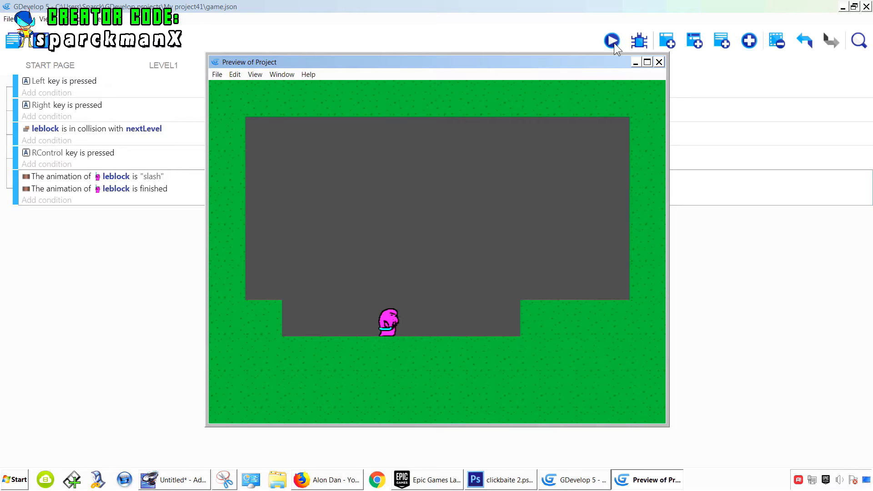
pyautogui.press('ctrl')
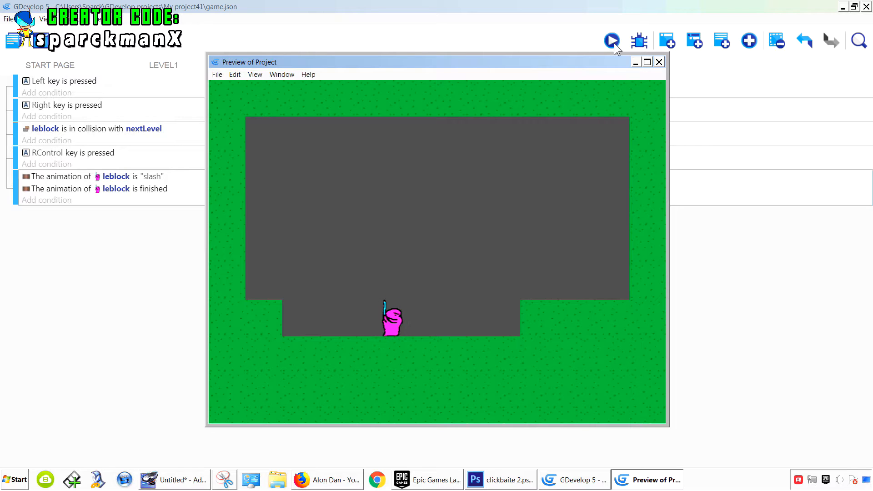
pyautogui.press('Left')
pyautogui.press('ctrl')
pyautogui.press('ctrl')
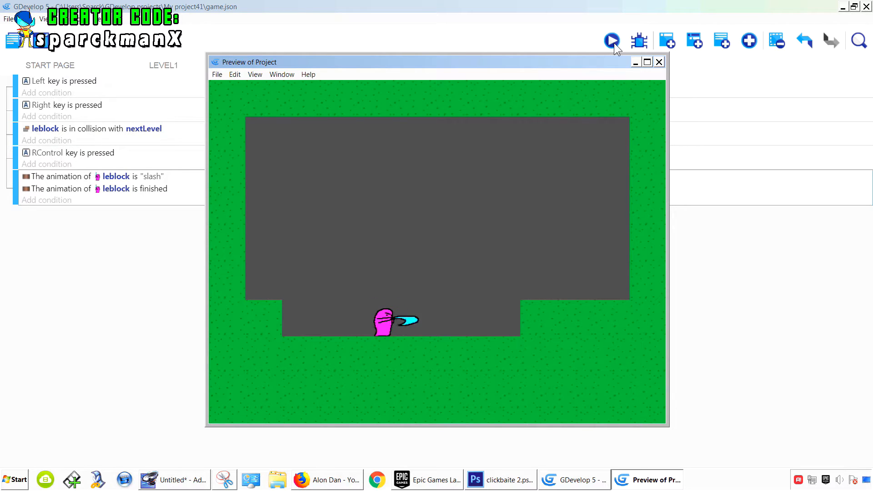
pyautogui.hotkey('alt', 'F4')
# Resize the canvas of leblock's animation #0 to 80 px wide in Piskel, save it and apply the object changes.
pyautogui.click(182, 67)
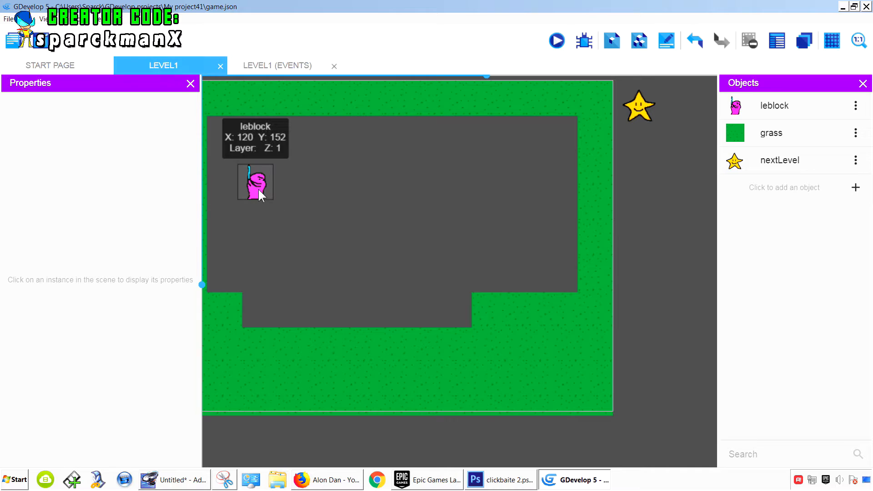
pyautogui.click(856, 105)
pyautogui.click(848, 127)
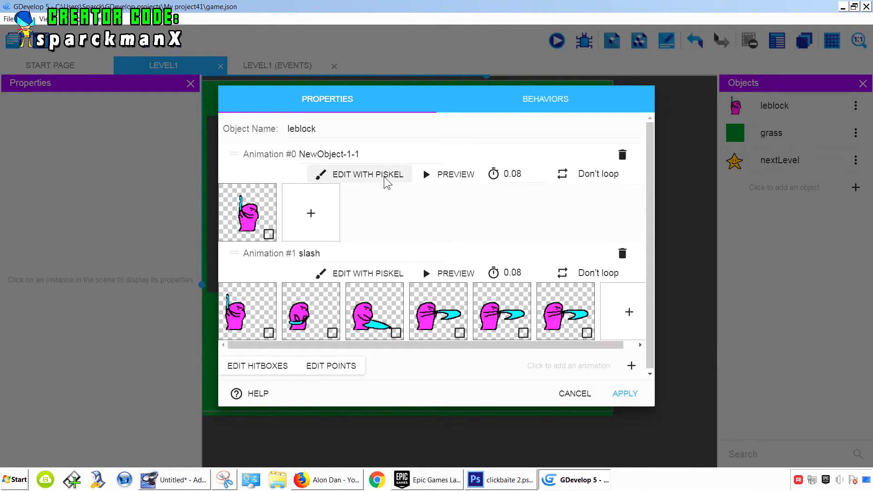
pyautogui.click(386, 179)
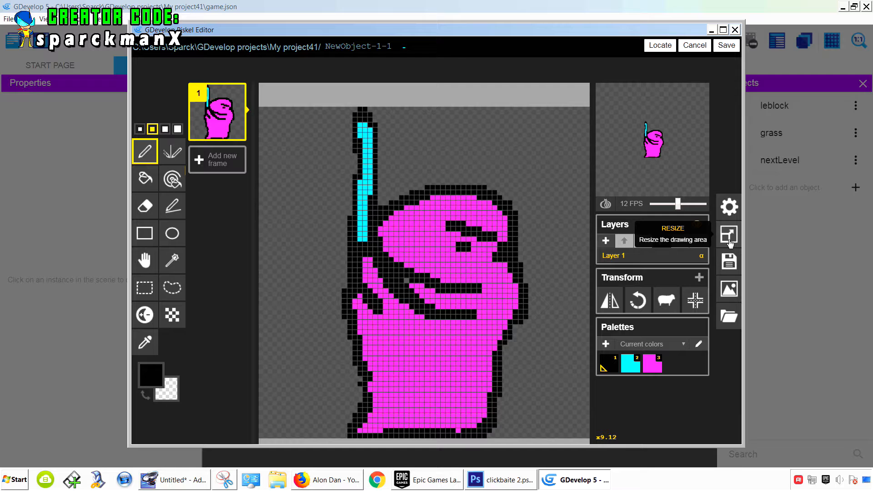
pyautogui.click(729, 235)
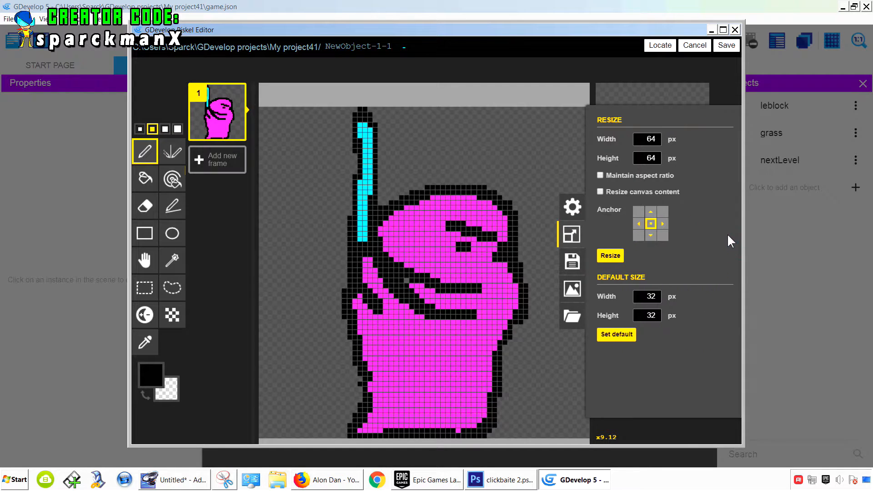
pyautogui.doubleClick(652, 138)
pyautogui.click(611, 255)
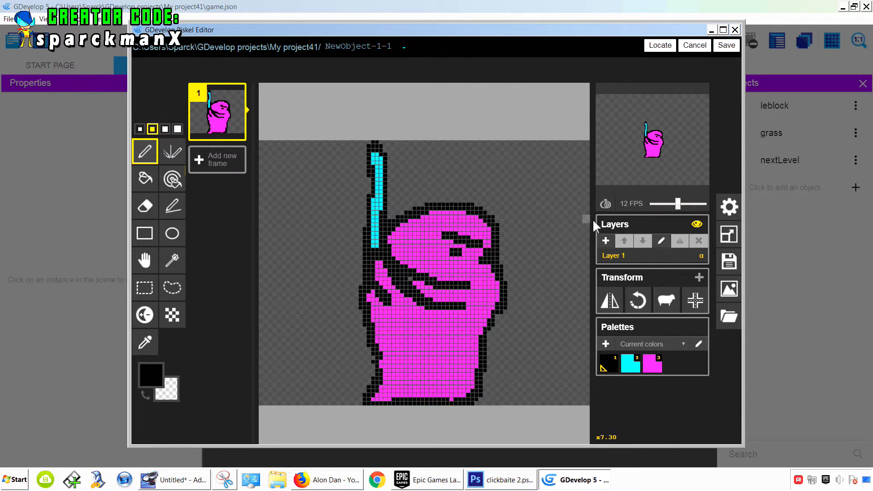
pyautogui.click(726, 45)
pyautogui.click(624, 394)
# Preview the level again, moving the player right and testing its animations, and close the preview.
pyautogui.click(557, 40)
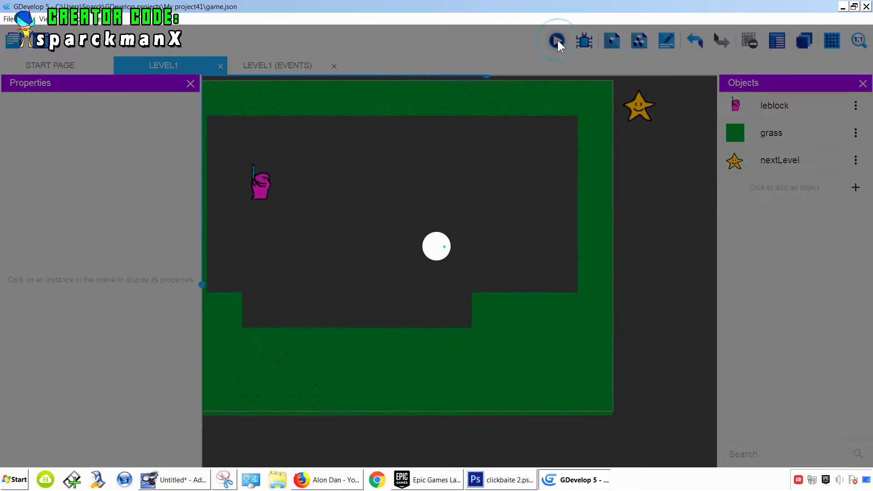
pyautogui.press('Right')
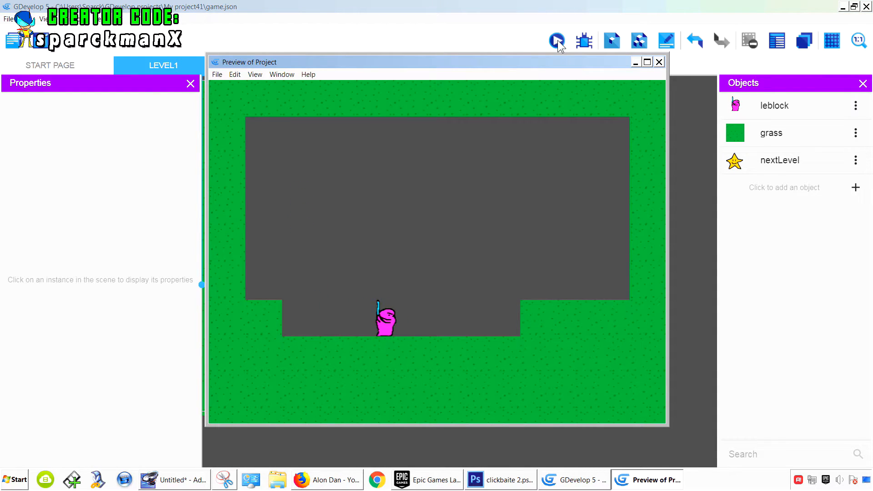
pyautogui.press('space')
pyautogui.press('space')
pyautogui.press('Right')
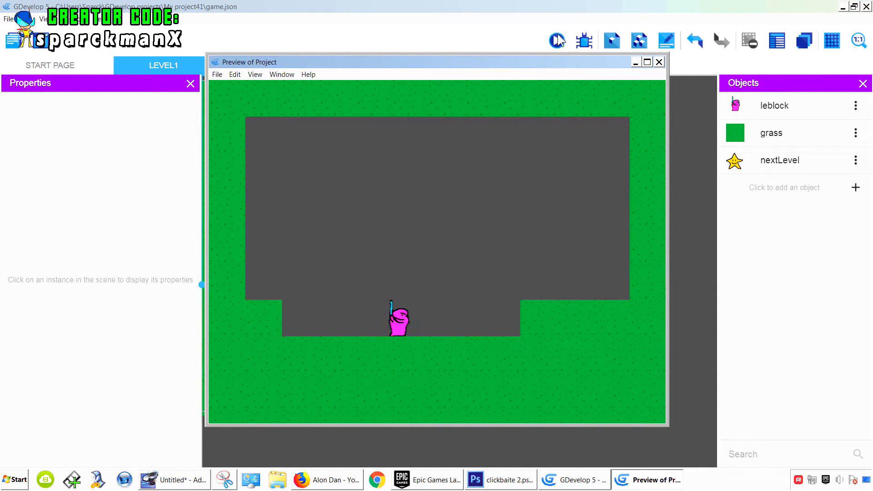
pyautogui.click(660, 62)
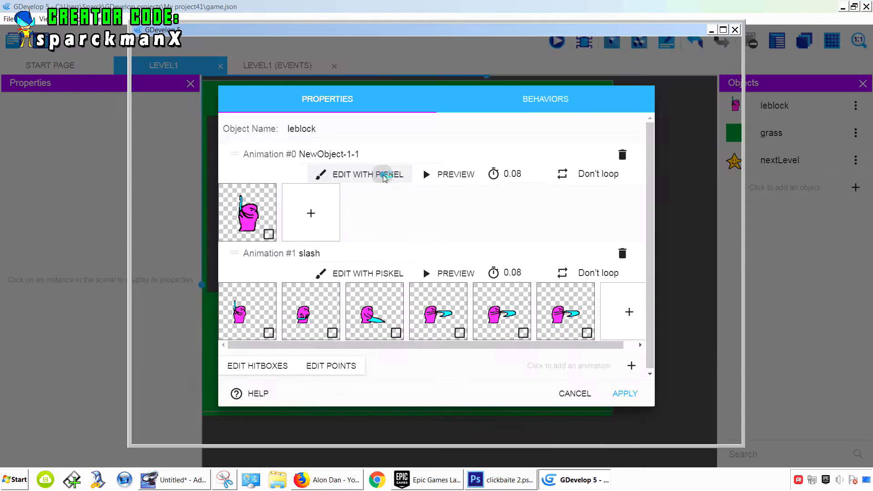
# Resize the canvas of leblock's animation #0 to 160 px wide in Piskel, keeping the centre anchor, and save it.
pyautogui.click(382, 173)
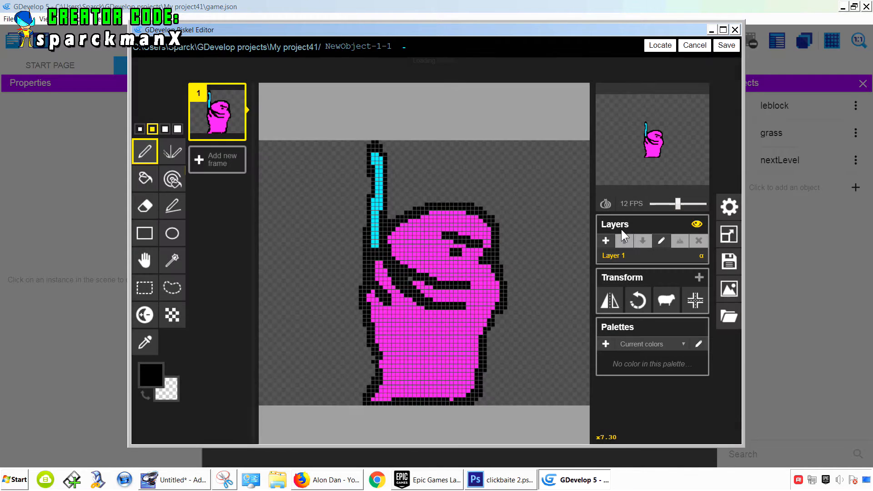
pyautogui.click(729, 235)
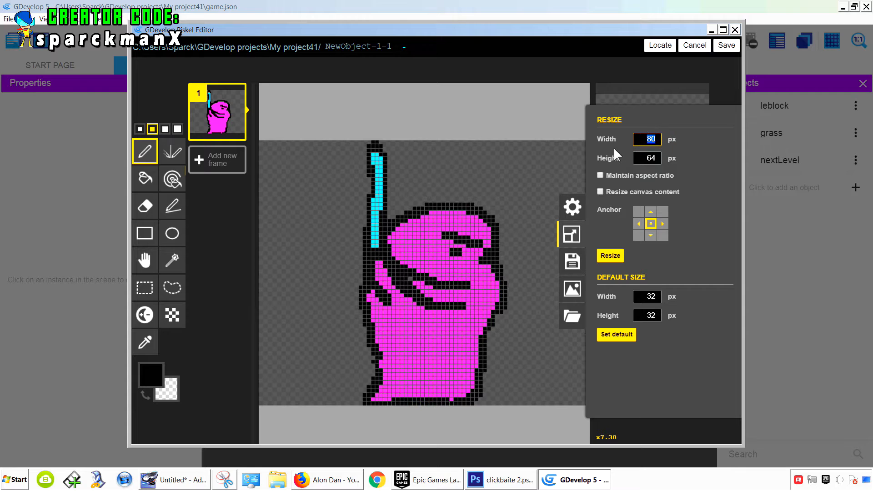
pyautogui.write('160')
pyautogui.click(257, 310)
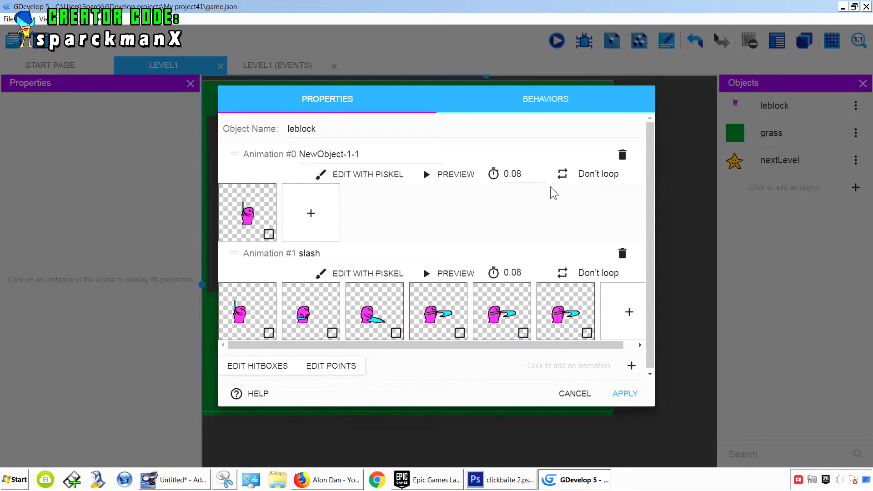
pyautogui.click(363, 175)
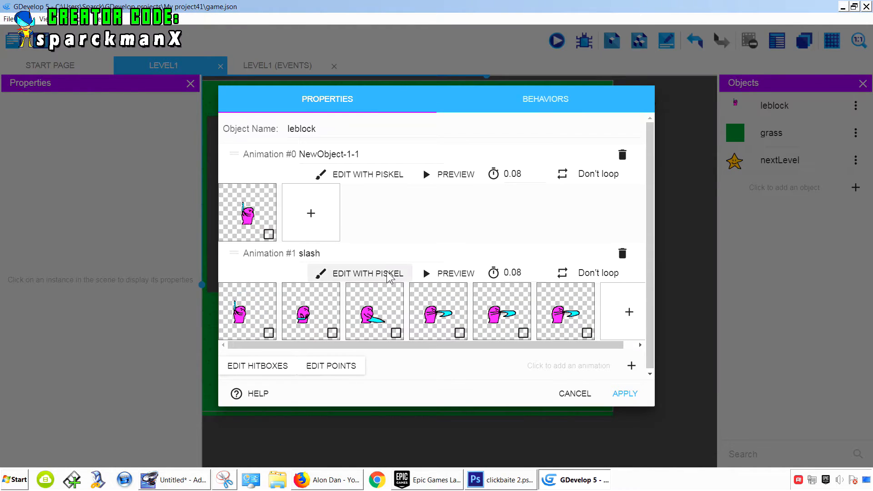
# Open the slash animation in Piskel and shift all its frames right with the Move tool, centring the body on the canvas.
pyautogui.click(387, 274)
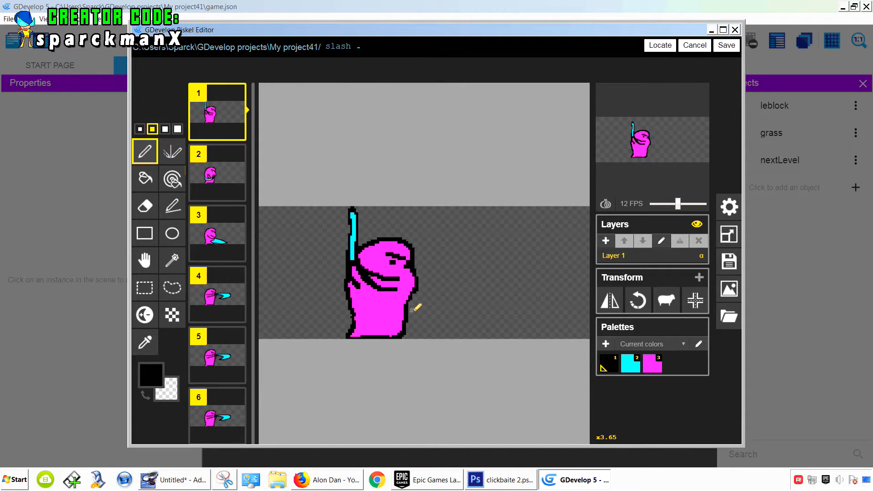
pyautogui.click(141, 270)
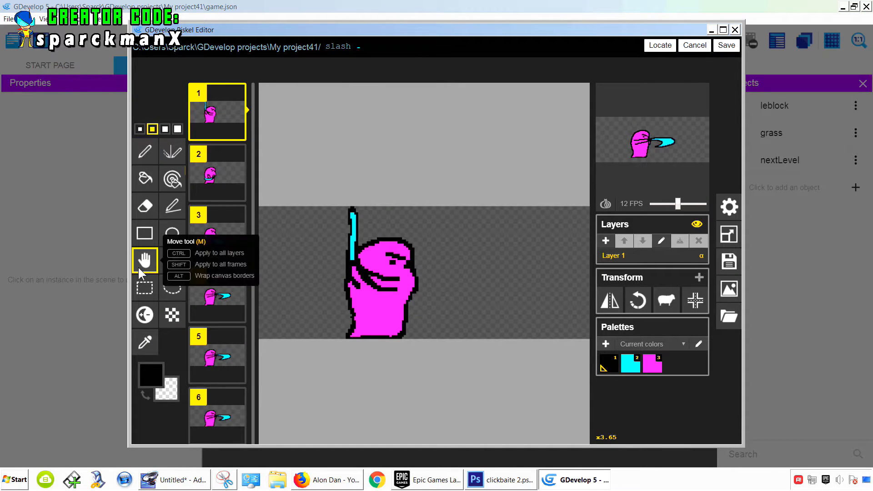
pyautogui.moveTo(376, 290); pyautogui.dragTo(413, 287)
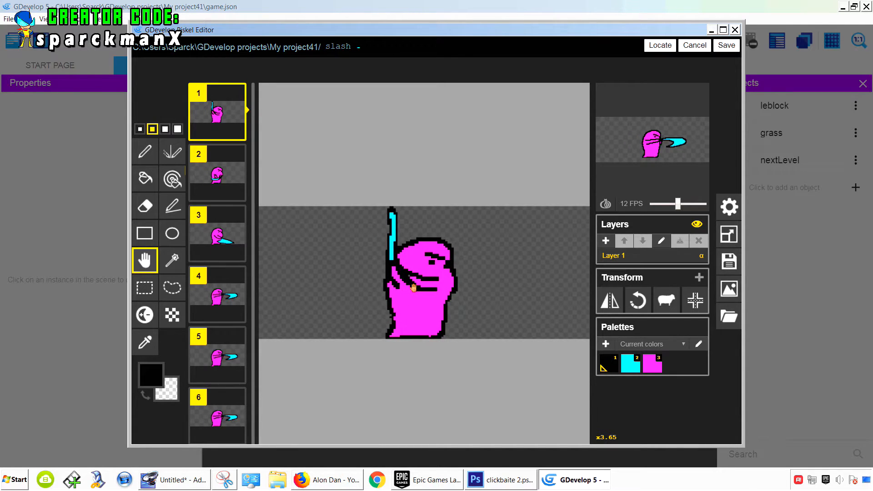
# Save the shifted slash frames, apply the changes to leblock, and preview the level by moving the player right and left.
pyautogui.click(728, 47)
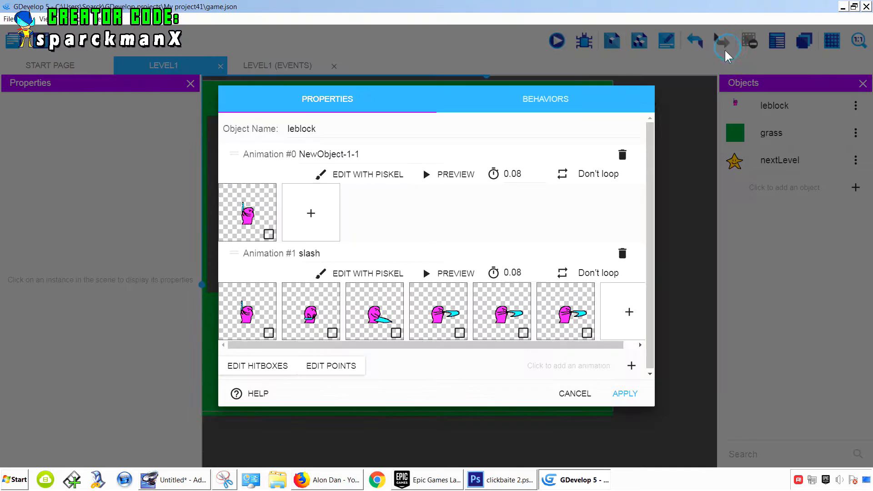
pyautogui.click(625, 393)
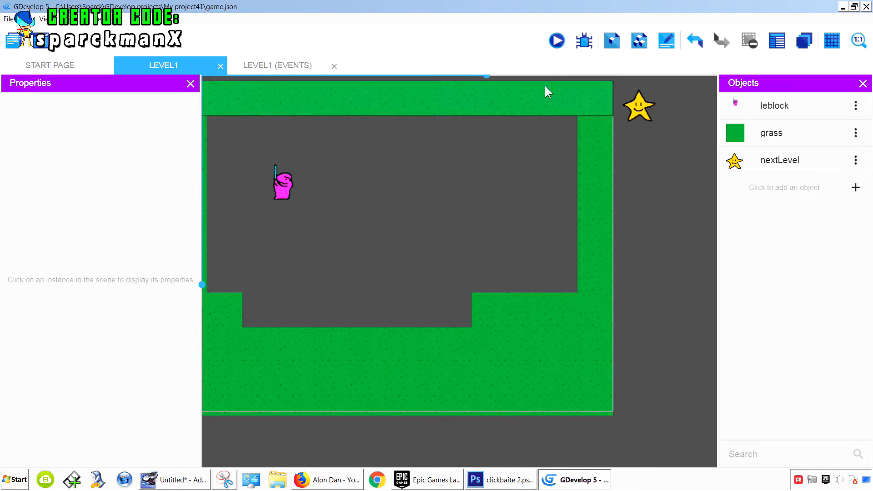
pyautogui.click(558, 41)
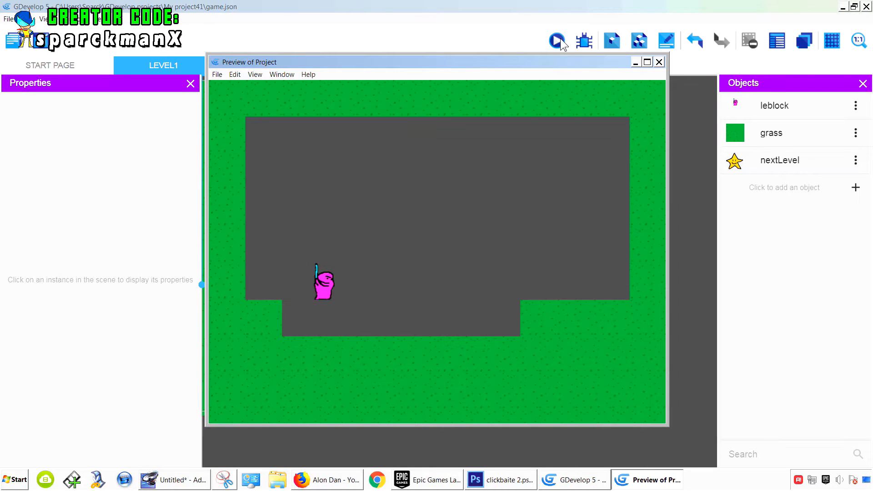
pyautogui.press('Right')
pyautogui.press('Left')
pyautogui.press('Right')
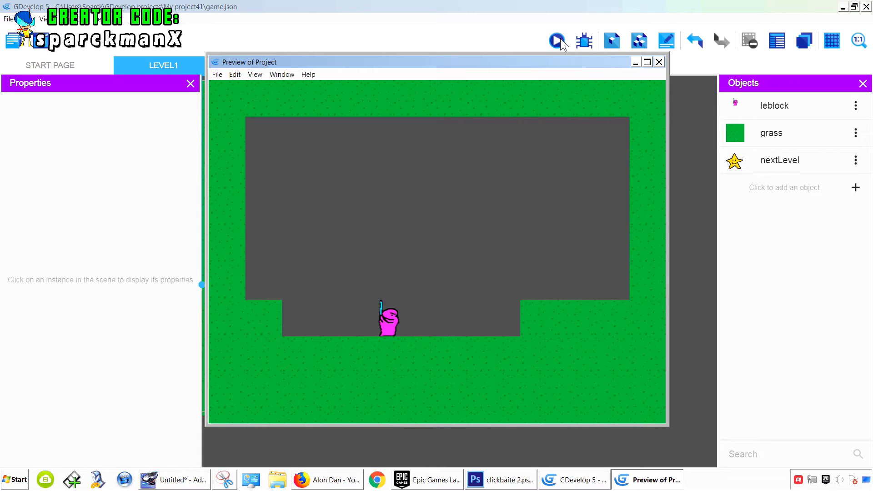
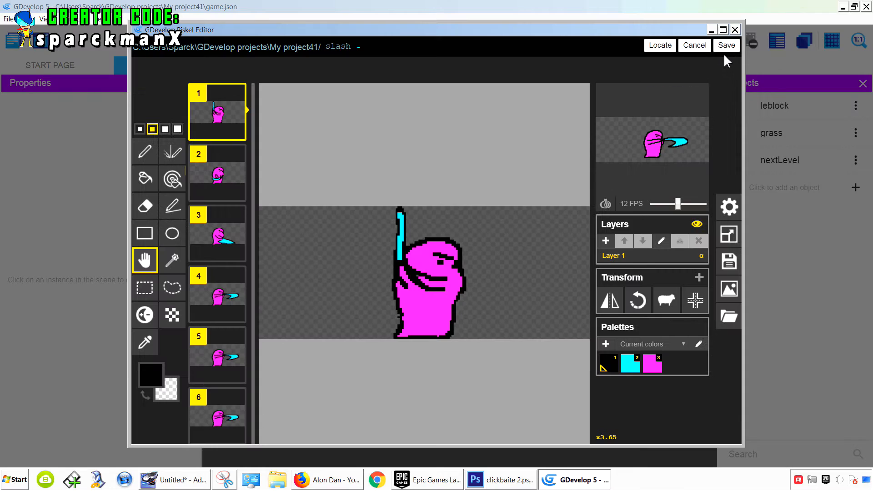
# Save the readjusted slash frames, apply them to leblock, and preview the level again with the player moving right.
pyautogui.click(724, 45)
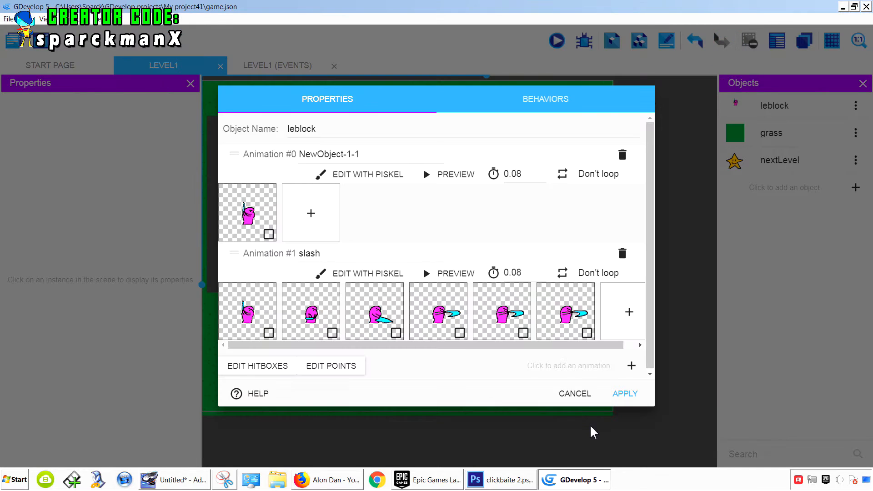
pyautogui.click(623, 394)
pyautogui.click(558, 41)
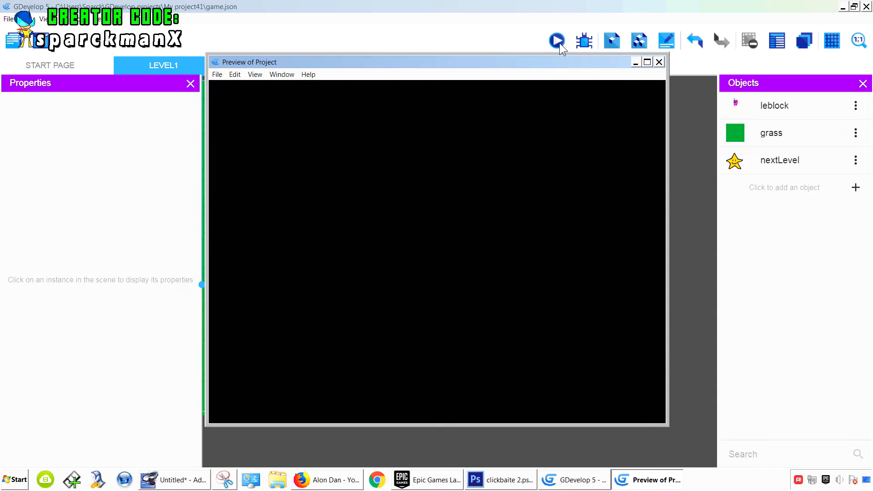
pyautogui.press('Right')
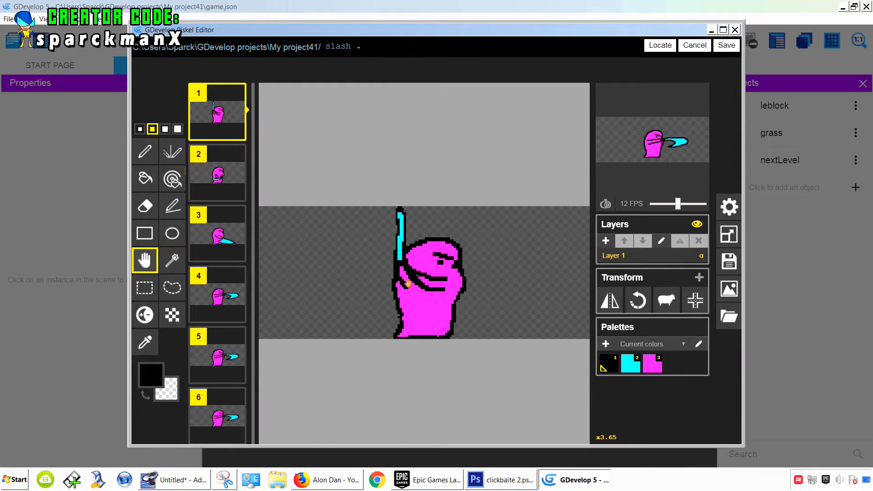
# Nudge all slash frames slightly further right on the Piskel canvas with the Move tool.
pyautogui.moveTo(404, 282); pyautogui.dragTo(410, 283)
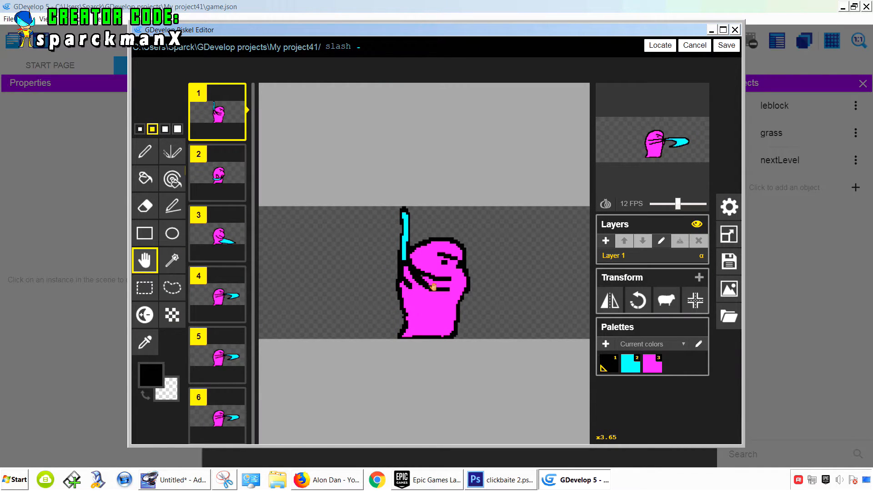
# Save the edited slash frames and apply the changes to the leblock object.
pyautogui.click(729, 47)
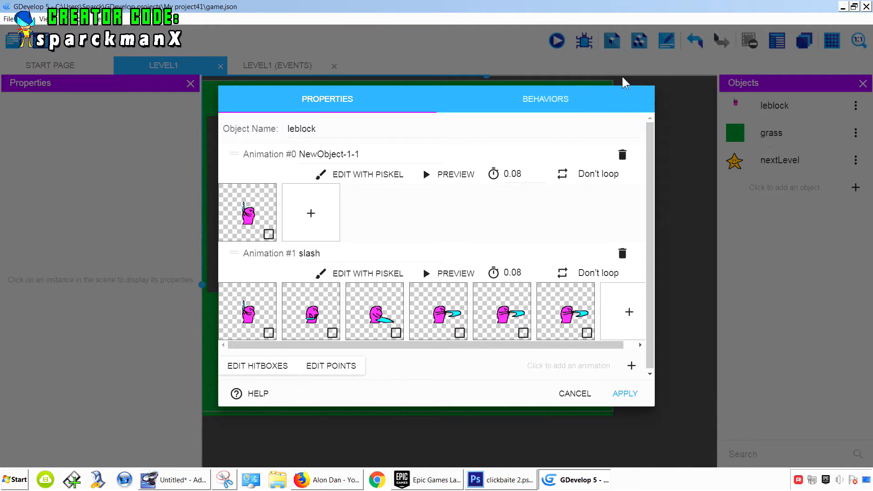
pyautogui.click(624, 392)
# Preview the level and test leblock's slash while moving it in both directions, then close the preview.
pyautogui.click(558, 42)
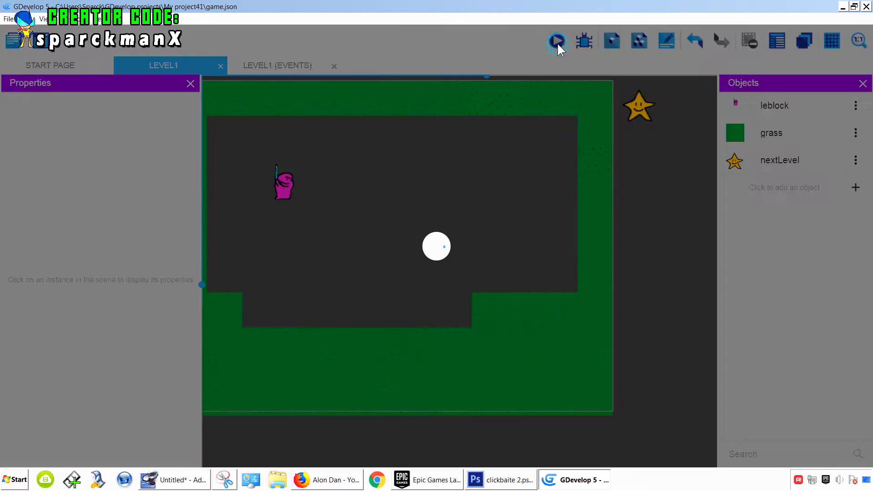
pyautogui.press('Right')
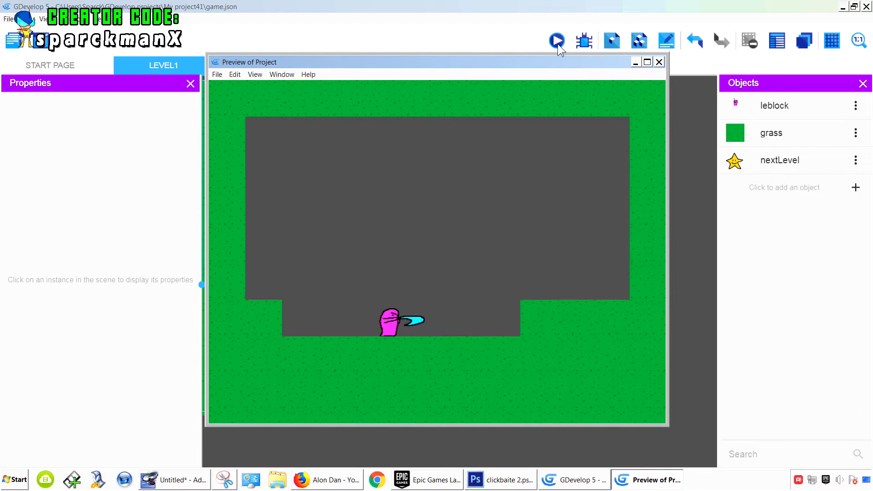
pyautogui.press('Left')
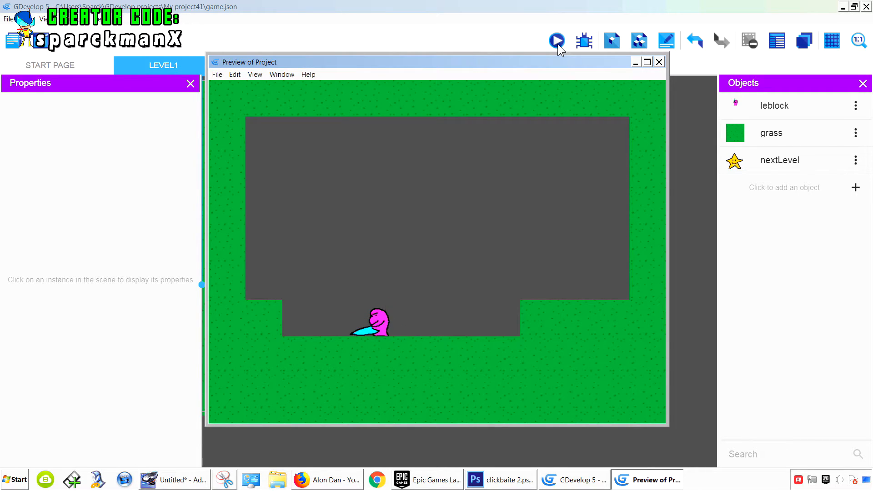
pyautogui.press('Right')
pyautogui.press('Left')
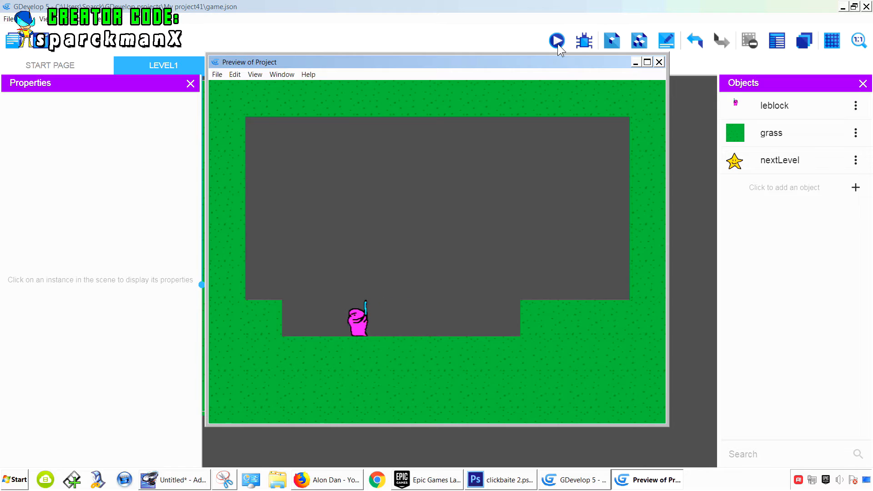
pyautogui.press('Right')
pyautogui.press('space')
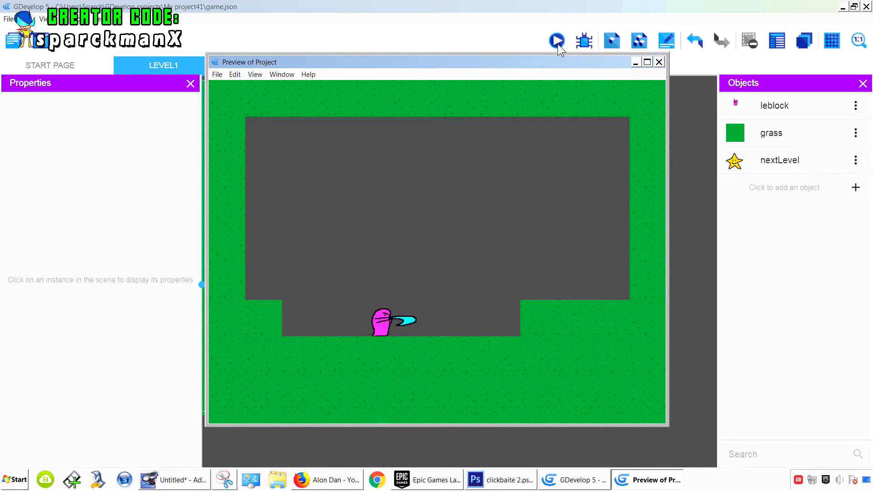
pyautogui.press('space')
pyautogui.click(659, 61)
# Shift the figure in the first frame of leblock's slash animation slightly to the left and save the sprite.
pyautogui.click(856, 106)
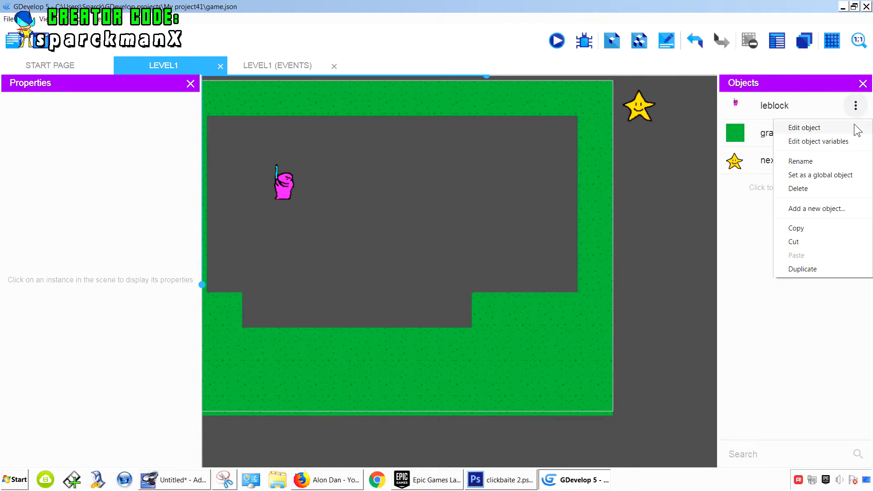
pyautogui.click(803, 126)
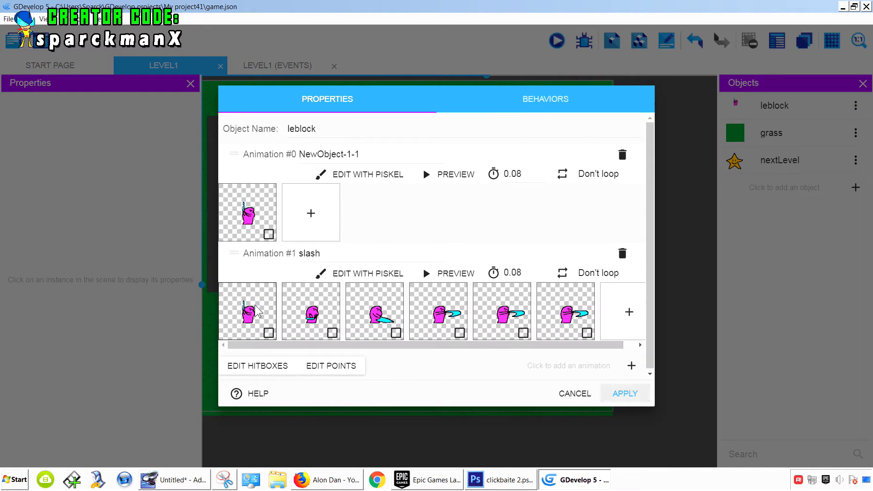
pyautogui.click(359, 273)
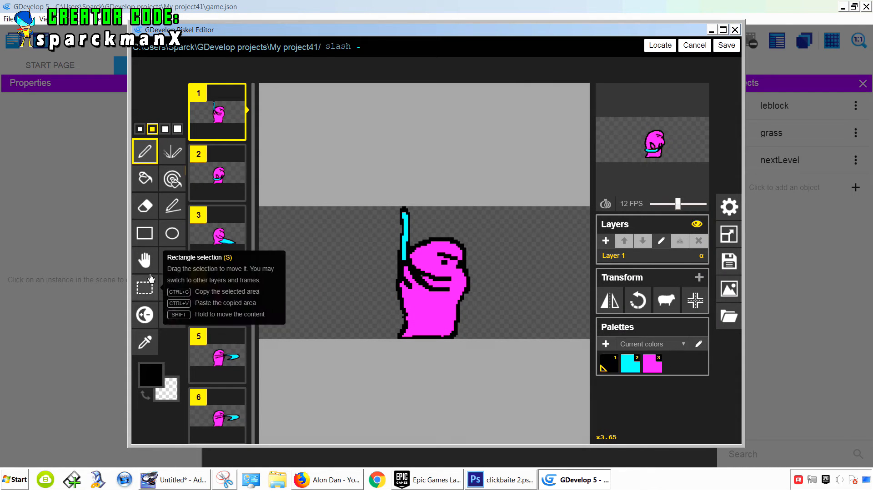
pyautogui.click(145, 260)
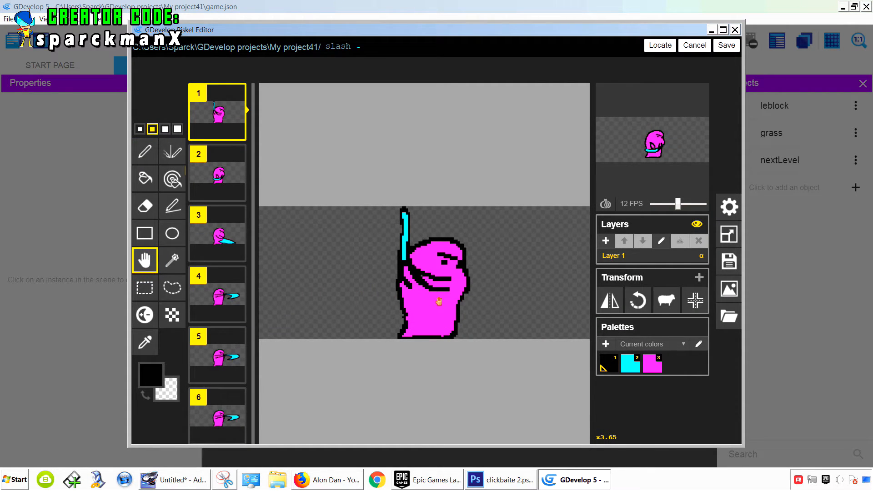
pyautogui.moveTo(439, 302); pyautogui.dragTo(435, 301)
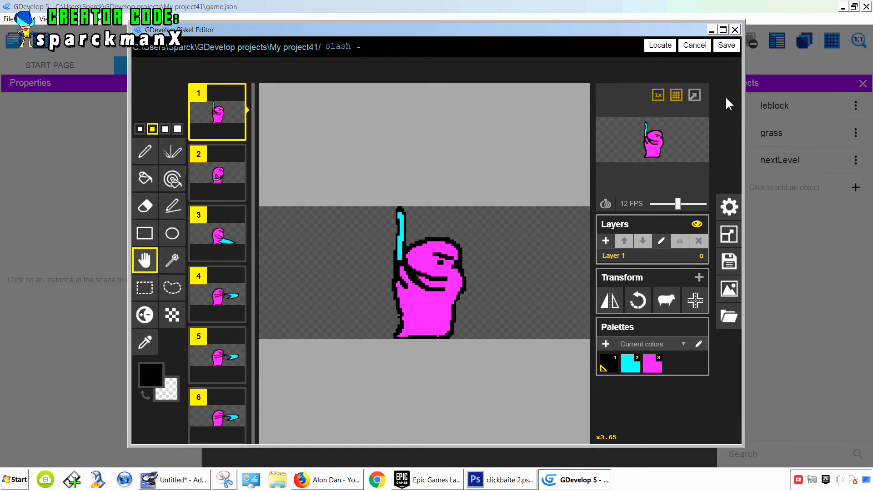
pyautogui.click(726, 45)
# Preview the level to check the slash with its adjusted first frame, then close the preview.
pyautogui.click(556, 40)
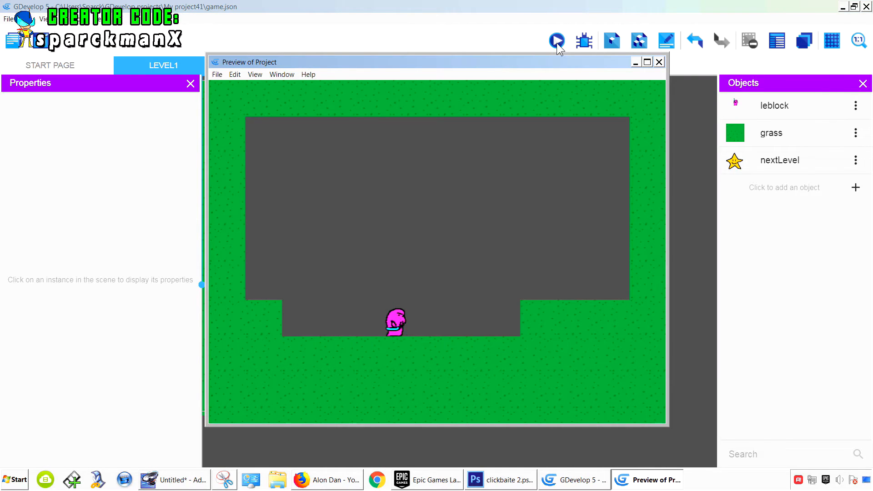
pyautogui.click(659, 62)
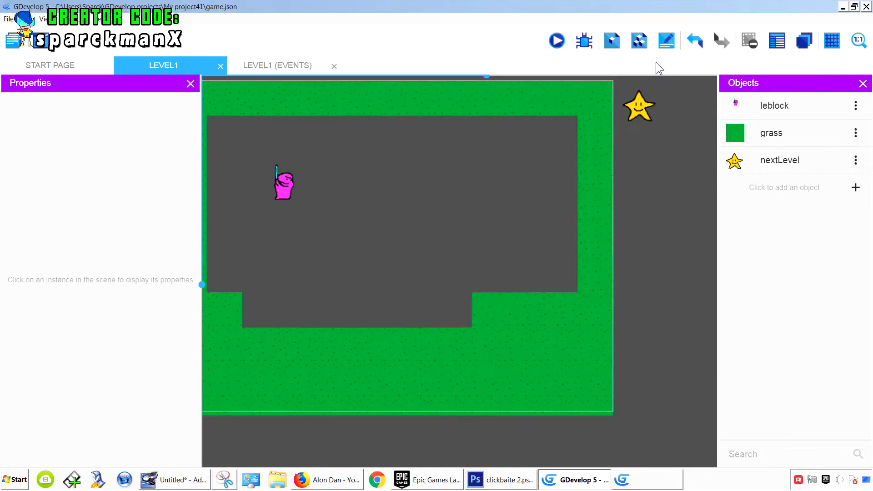
pyautogui.click(855, 106)
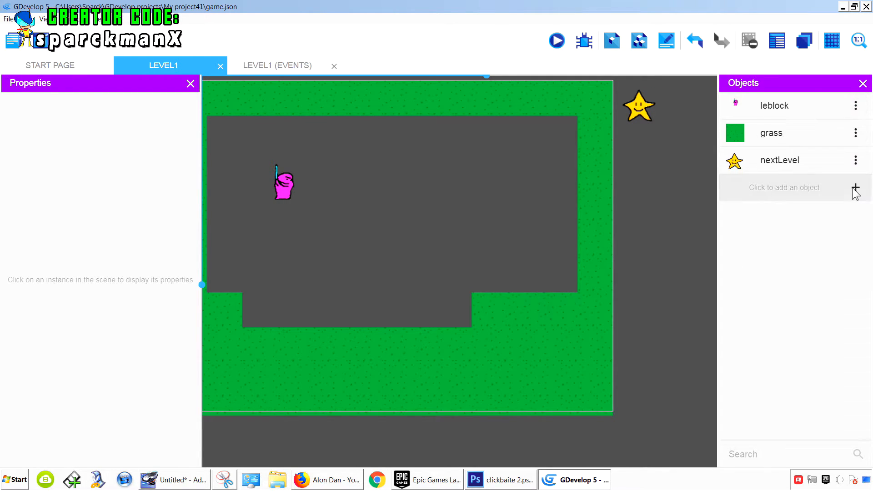
# Add a new Sprite object to the scene and name it "bad".
pyautogui.click(856, 188)
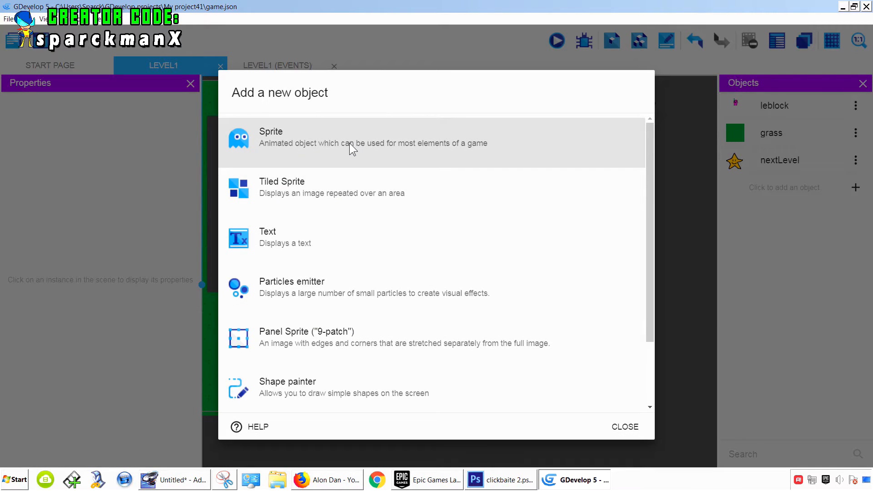
pyautogui.click(349, 143)
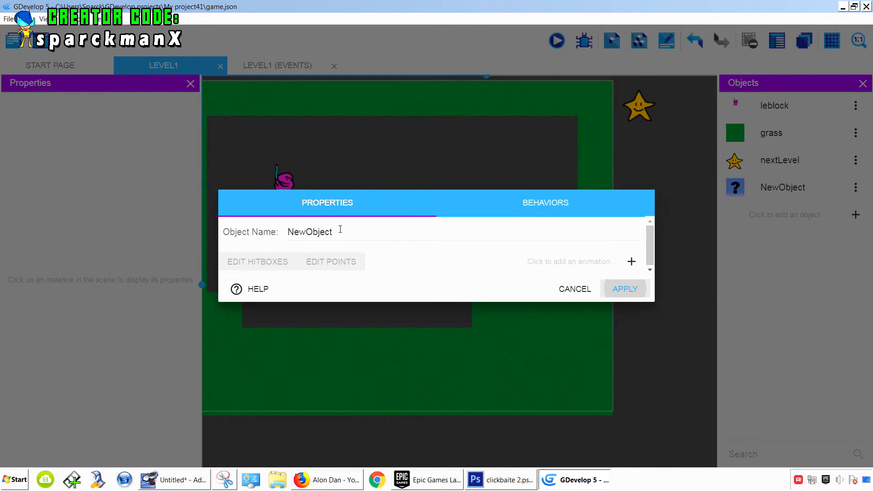
pyautogui.moveTo(341, 230); pyautogui.dragTo(270, 239)
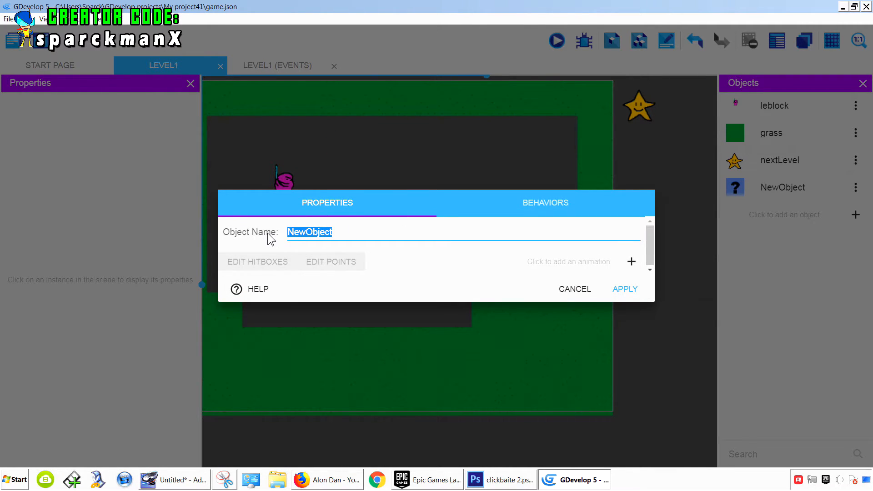
pyautogui.write('bad')
# Add an animation to the bad object, using a copy of NewObject-1-1.png renamed to badguy.png as its image.
pyautogui.click(537, 262)
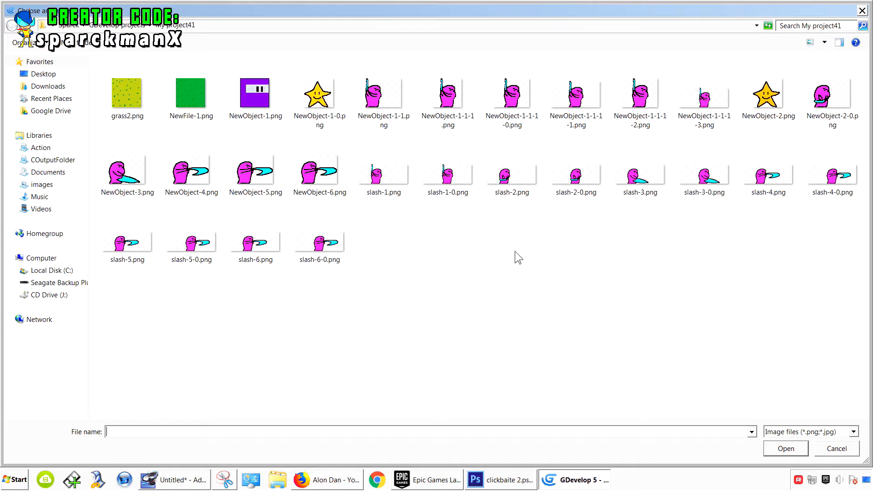
pyautogui.moveTo(385, 108); pyautogui.dragTo(446, 251, button='right')
pyautogui.click(465, 277)
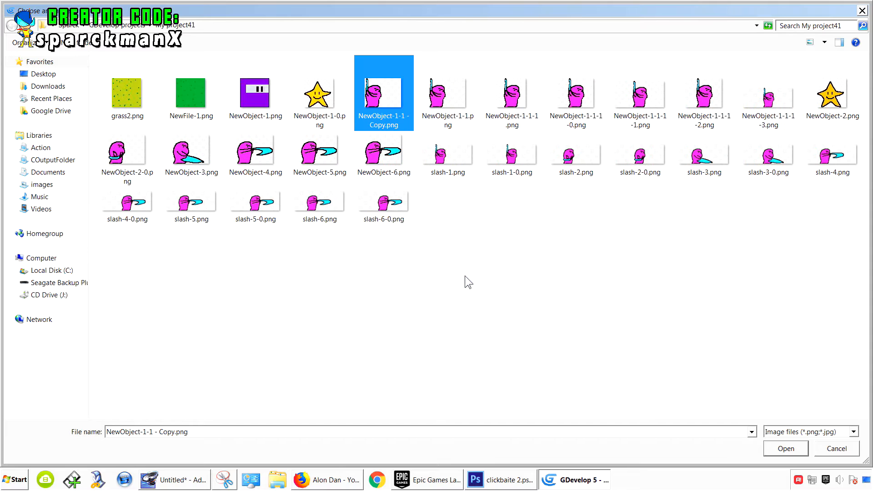
pyautogui.press('F2')
pyautogui.write('ba')
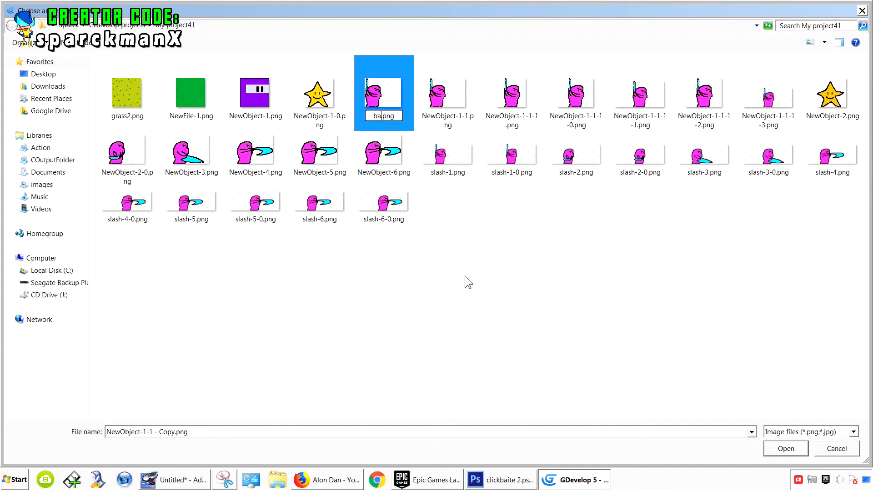
pyautogui.write('dguy')
pyautogui.click(466, 274)
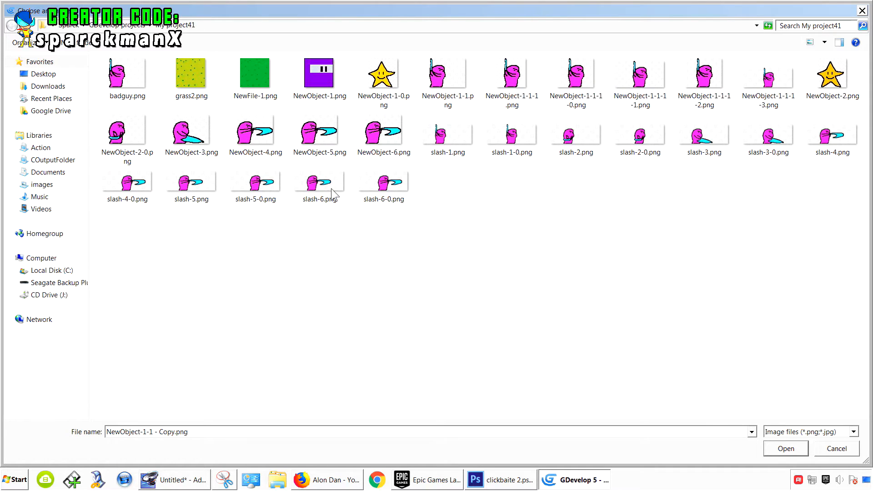
pyautogui.doubleClick(131, 83)
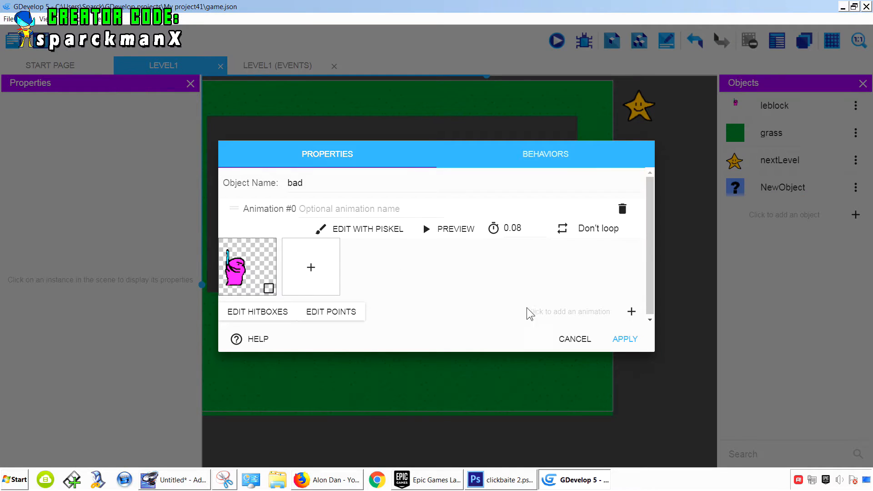
# Edit the badguy image in Piskel, moving the figure to the canvas centre and mirroring it to face left.
pyautogui.click(359, 229)
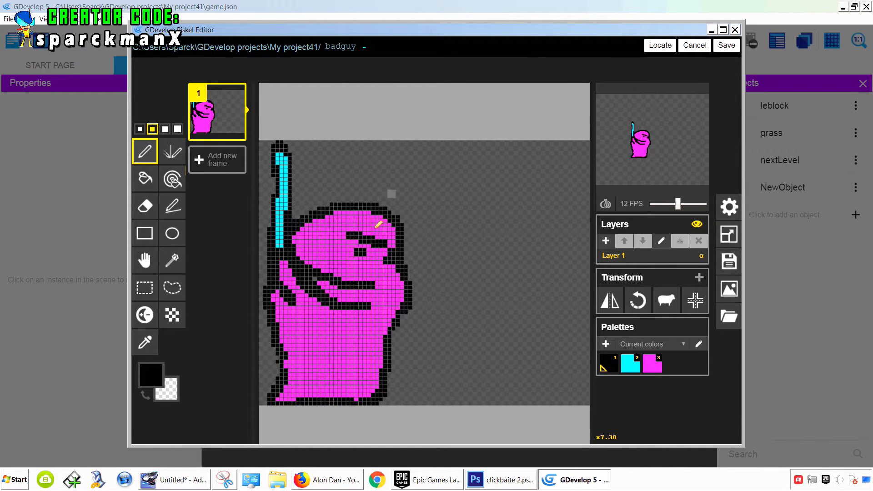
pyautogui.click(145, 260)
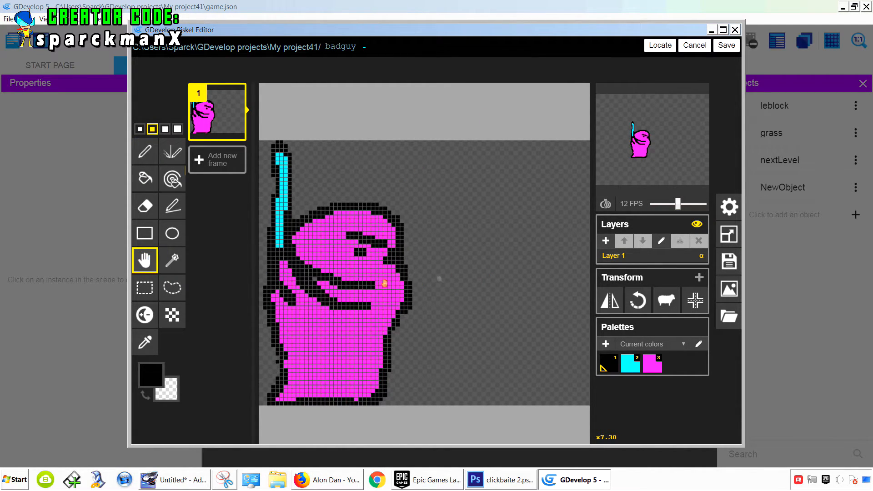
pyautogui.moveTo(384, 284); pyautogui.dragTo(439, 285)
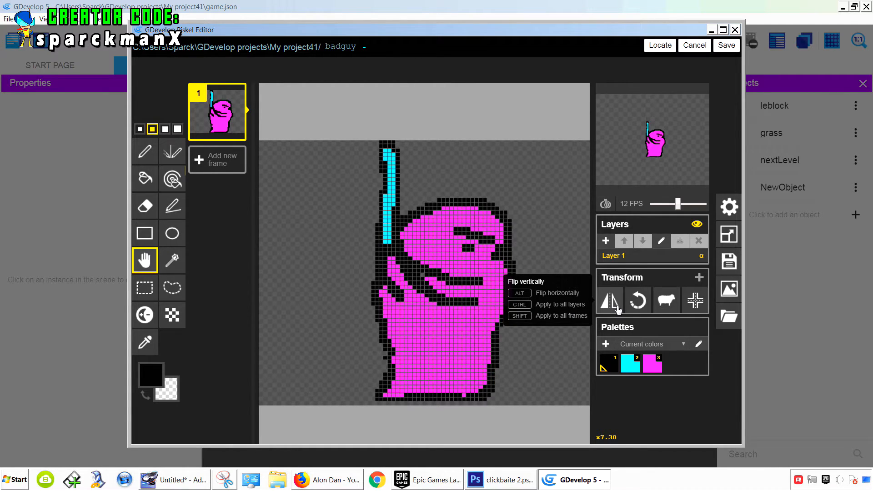
pyautogui.click(617, 309)
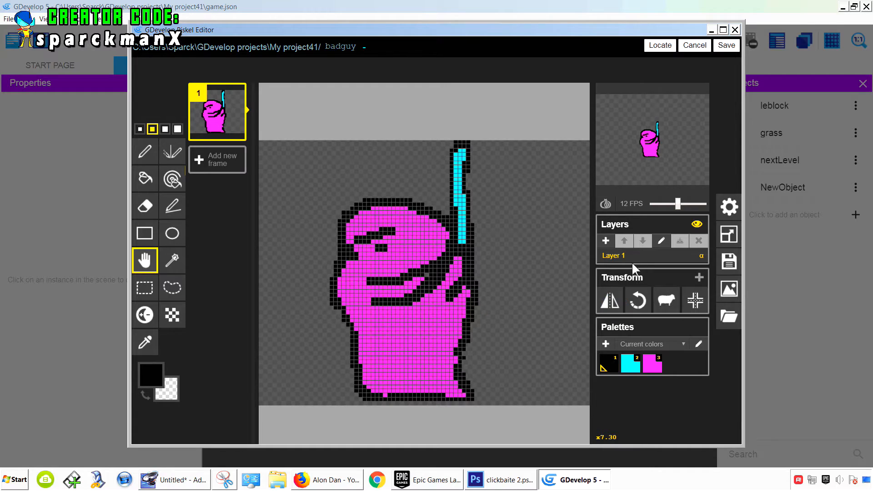
# Fill the badguy's body with red #ff0000 and its blade with magenta, then save the image and apply the object.
pyautogui.click(151, 375)
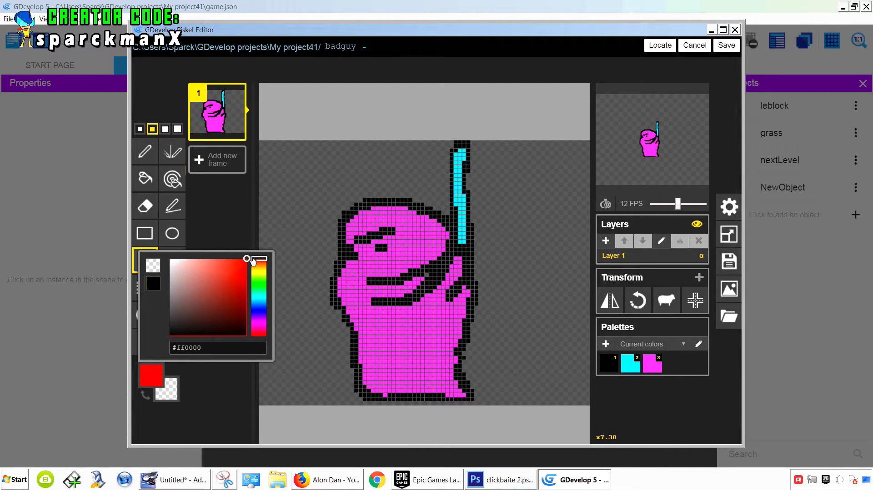
pyautogui.click(142, 178)
pyautogui.click(411, 233)
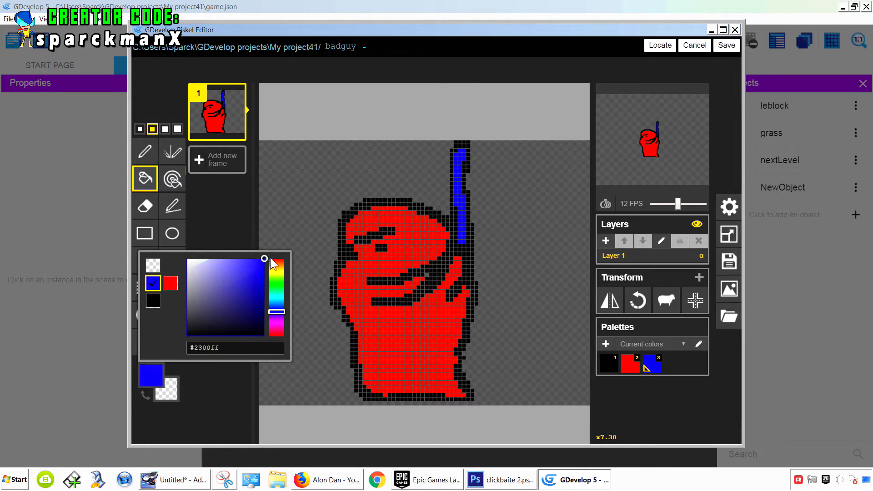
pyautogui.click(244, 284)
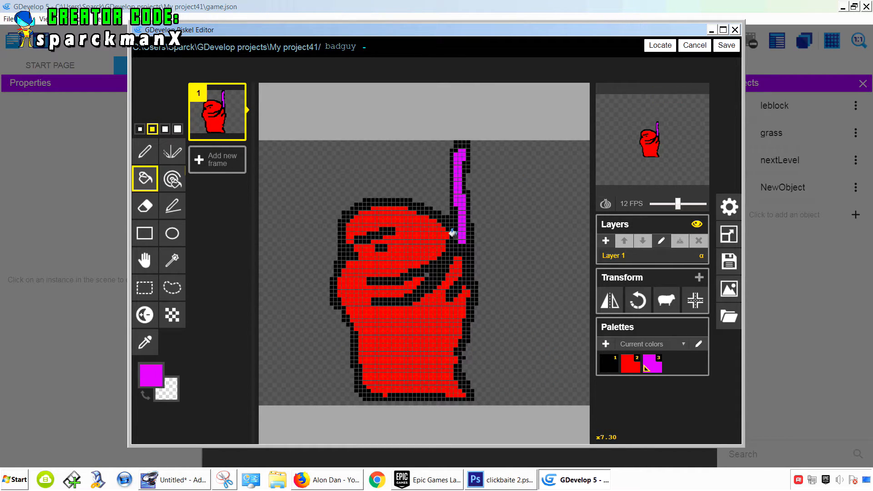
pyautogui.click(725, 45)
pyautogui.click(624, 339)
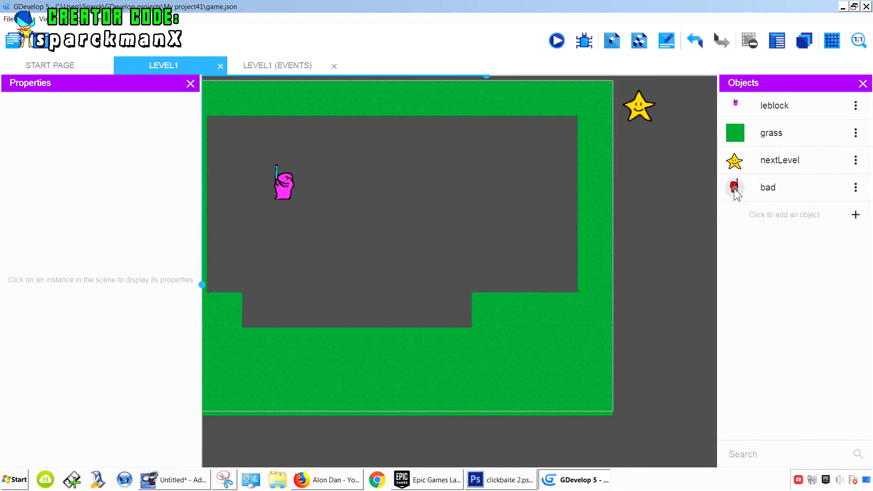
# Place a bad instance on the floor of the level's pit at X 402, Y 385.
pyautogui.moveTo(733, 189); pyautogui.dragTo(408, 312)
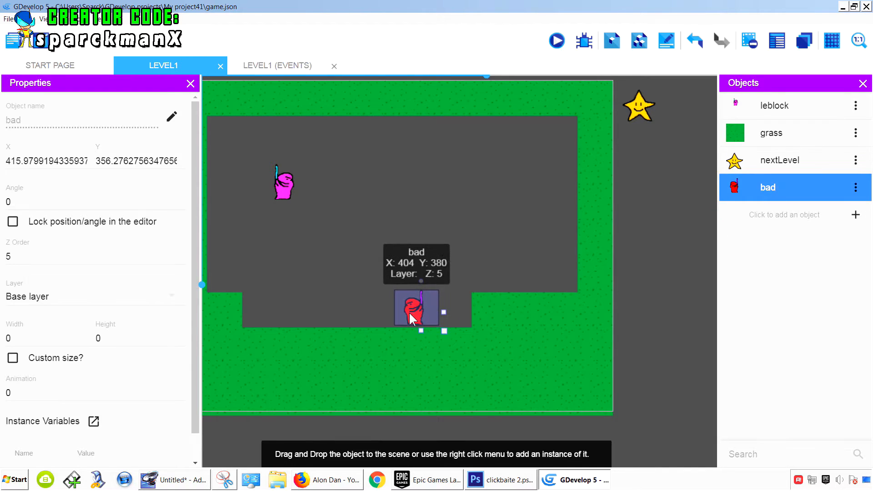
pyautogui.click(476, 214)
pyautogui.click(416, 306)
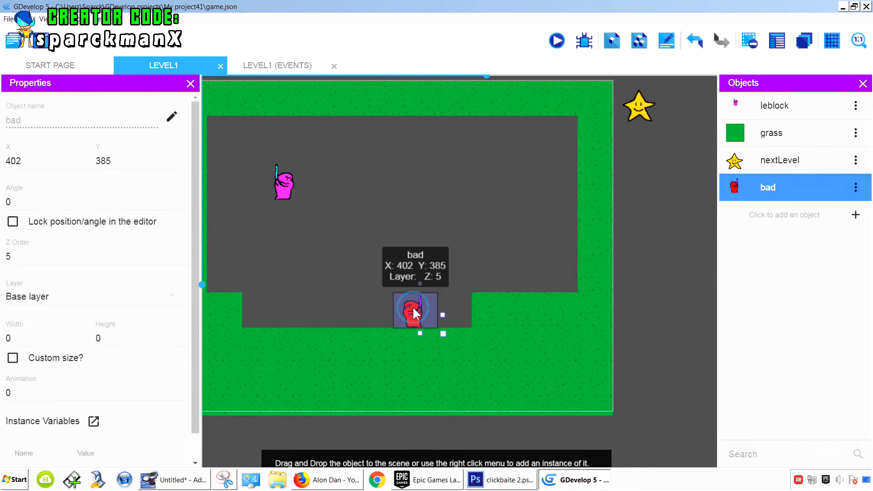
# Preview the level, walk leblock up to the red enemy and slash at it.
pyautogui.click(555, 40)
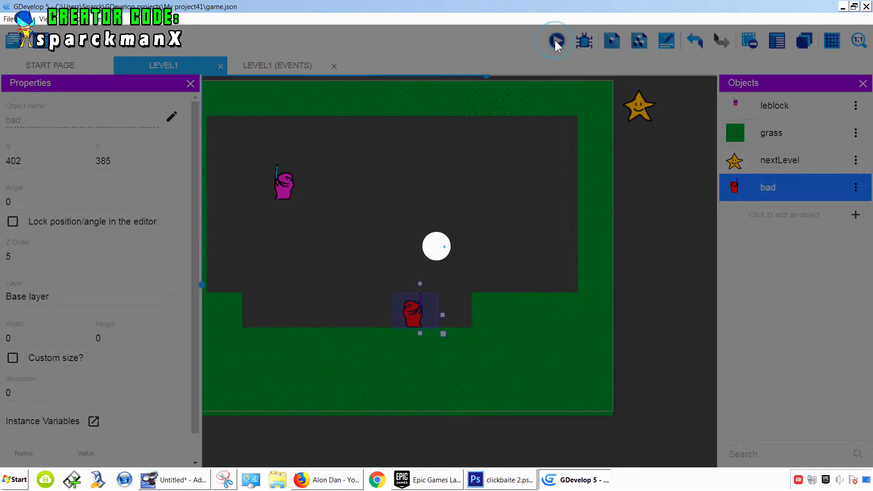
pyautogui.press('Right')
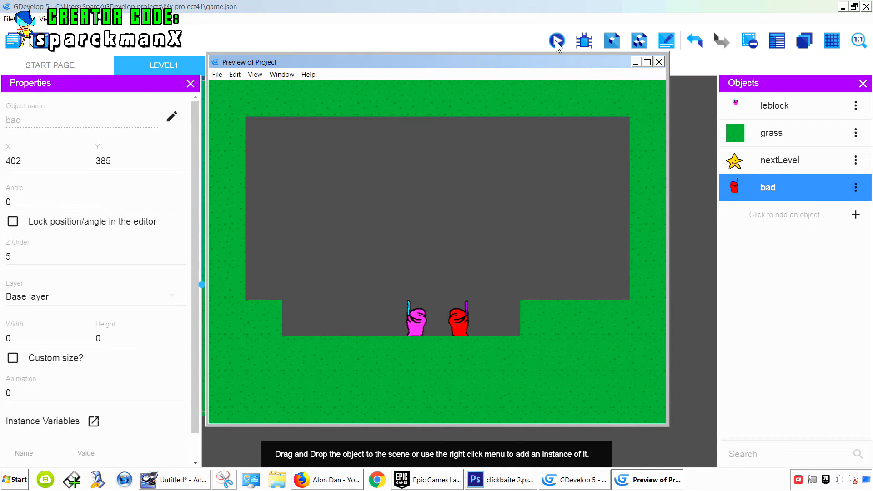
pyautogui.press('space')
pyautogui.press('space')
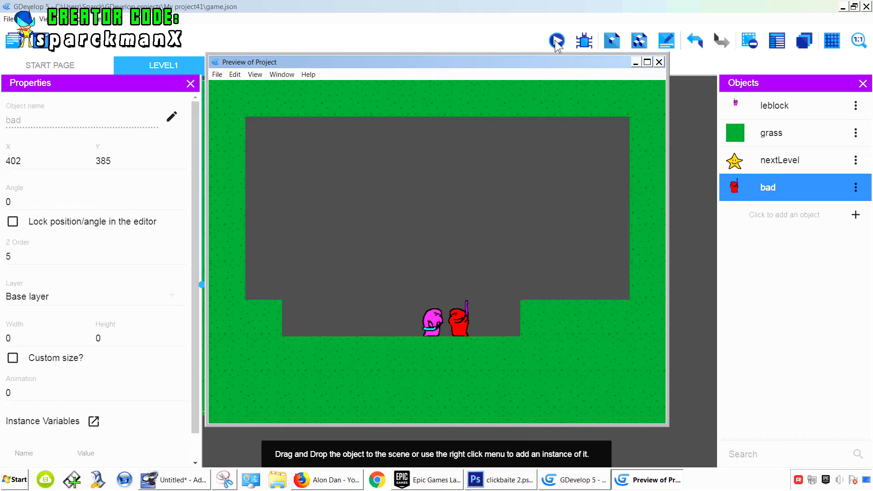
# Slash repeatedly at the red enemy in the running preview, then close the preview.
pyautogui.press('space')
pyautogui.press('space')
pyautogui.press('space')
pyautogui.click(659, 61)
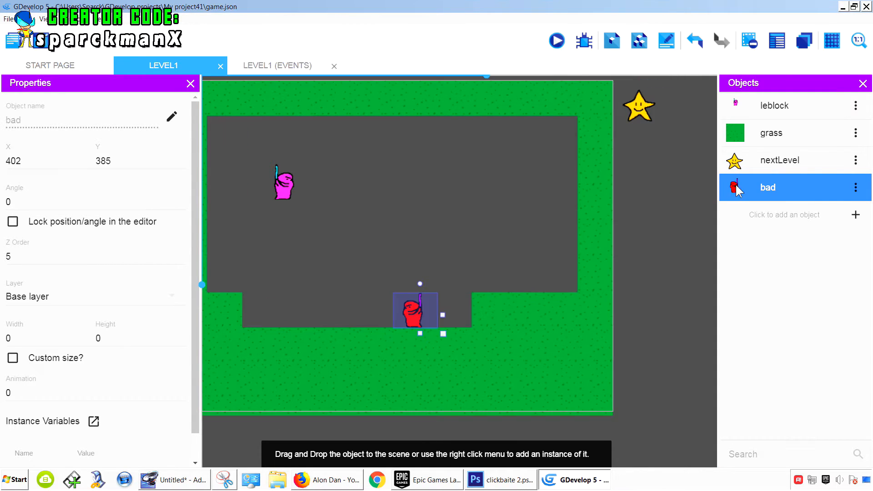
# Set the leblock instance's Z order to 0 and reselect the instance to check it.
pyautogui.click(284, 184)
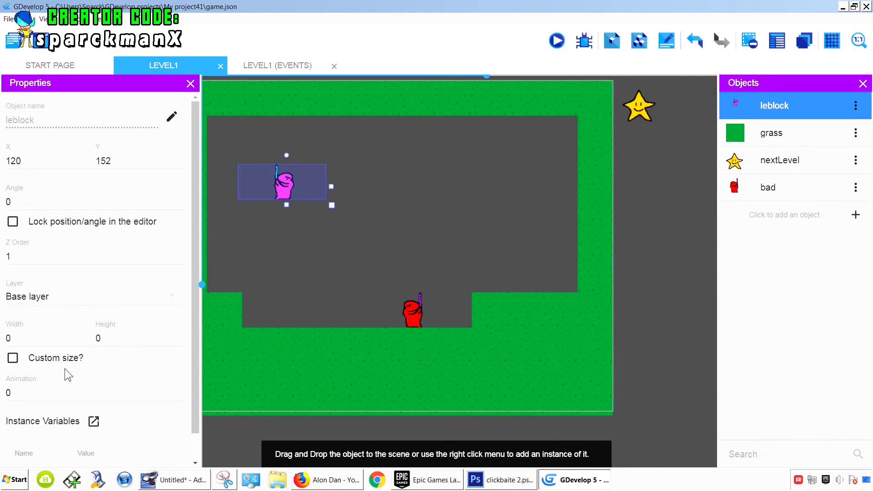
pyautogui.moveTo(29, 249); pyautogui.dragTo(3, 266)
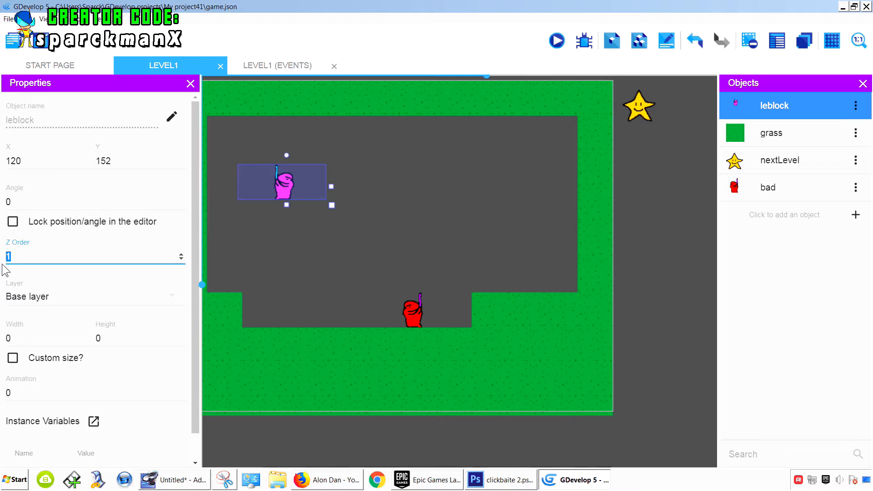
pyautogui.write('5')
pyautogui.click(394, 248)
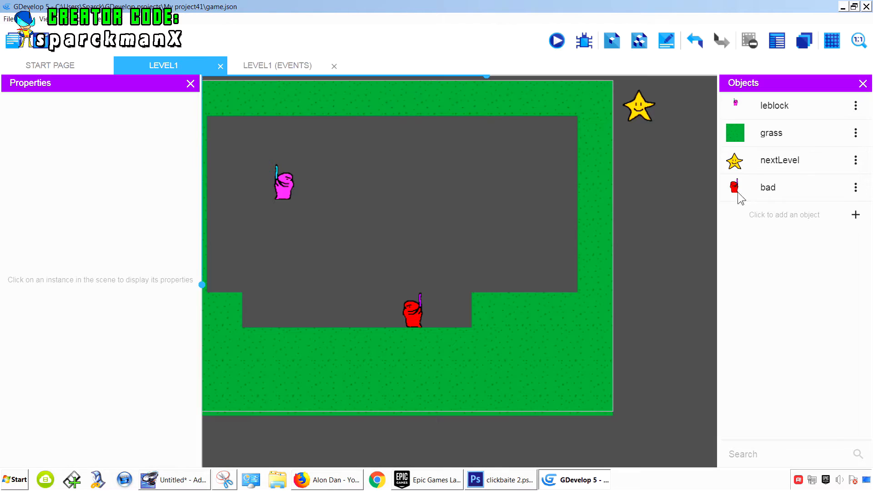
pyautogui.click(284, 186)
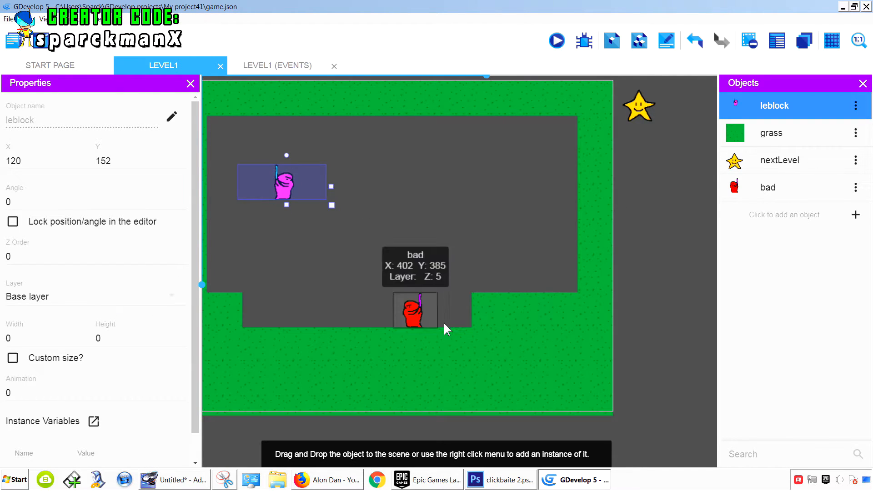
# Set the Z order of the bad instance in the pit to 0.
pyautogui.click(410, 319)
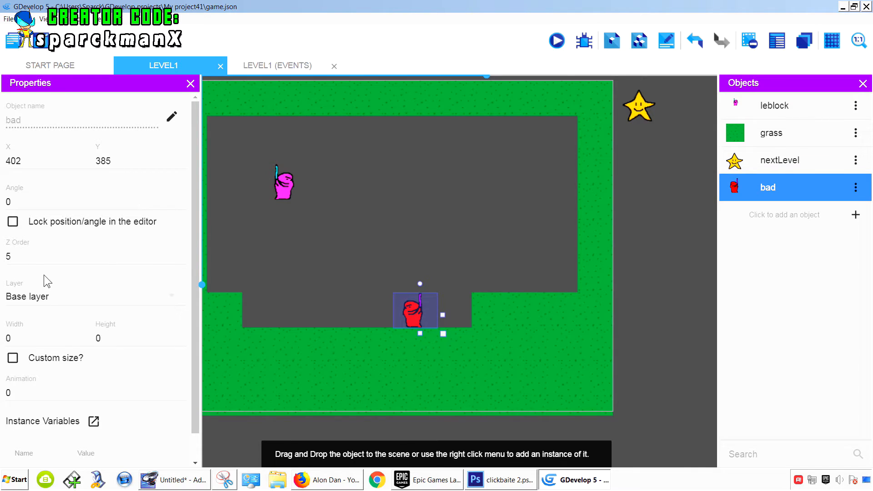
pyautogui.click(29, 253)
pyautogui.press('BackSpace')
pyautogui.write('0')
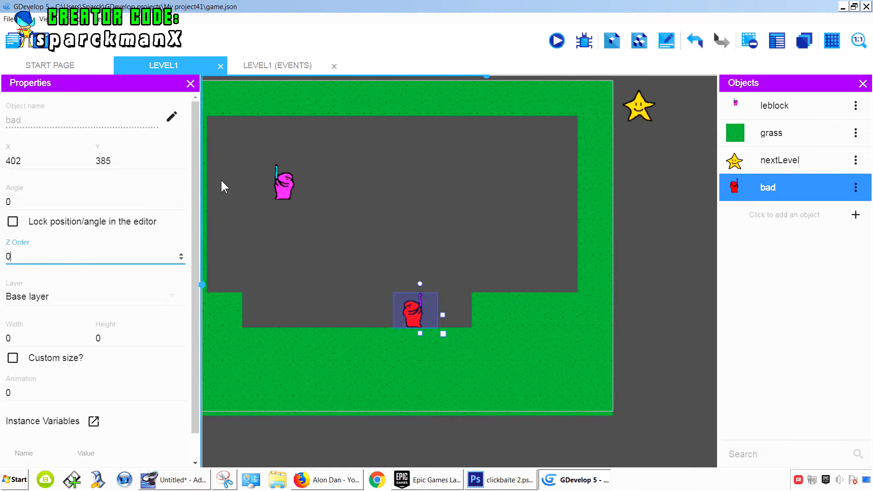
# Raise the leblock instance's Z order above that of the bad instance.
pyautogui.click(280, 184)
pyautogui.click(23, 253)
pyautogui.press('BackSpace')
pyautogui.write('1')
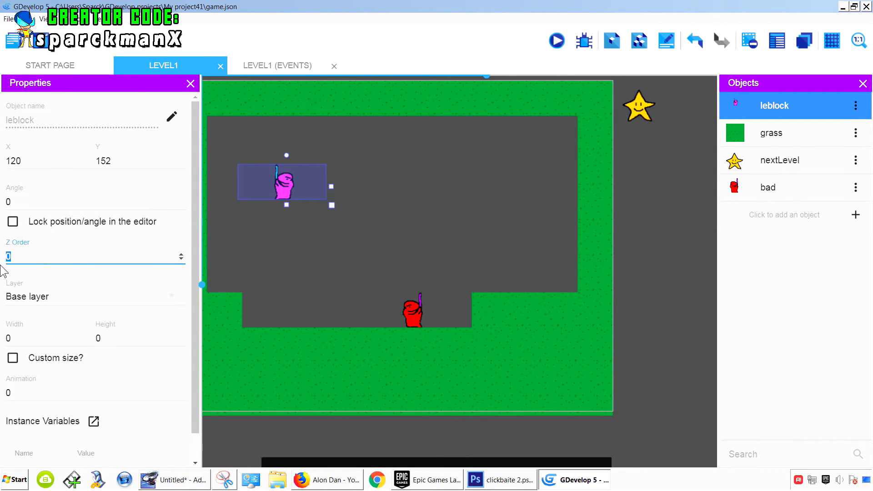
pyautogui.write('00')
# Preview the level to check leblock's blade layering against the red enemy, move leblock away, and close the preview.
pyautogui.click(558, 41)
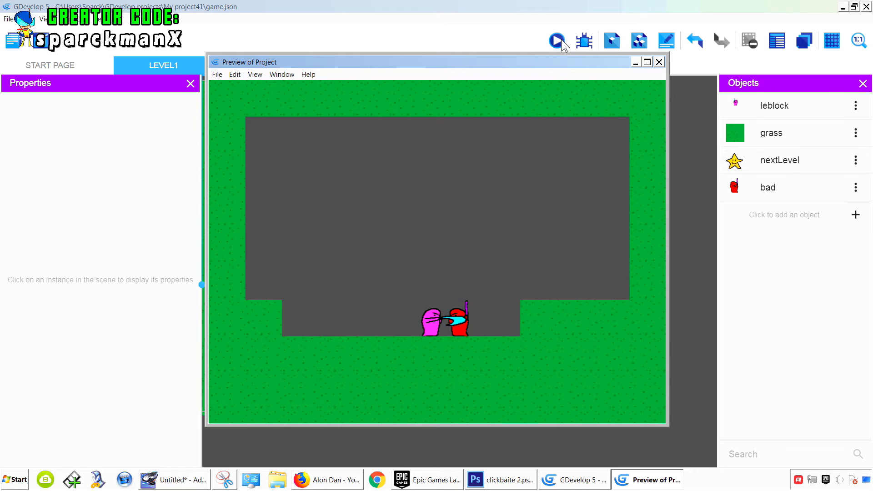
pyautogui.press('Left')
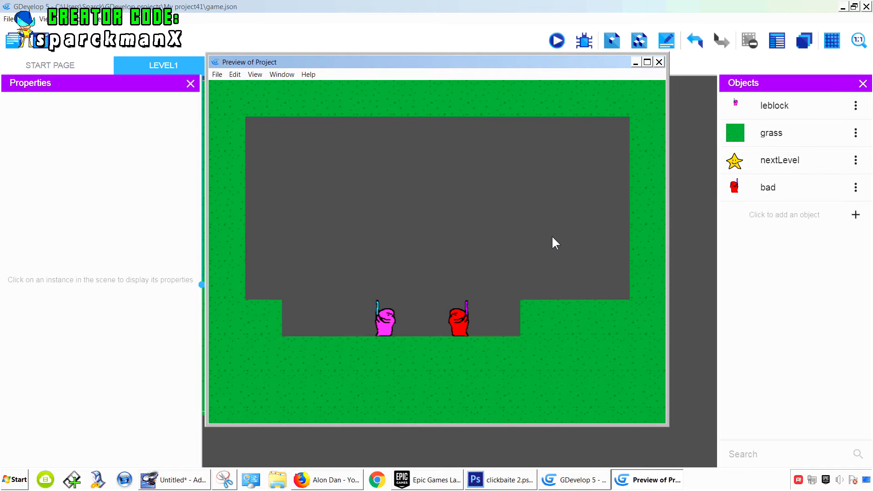
pyautogui.click(659, 62)
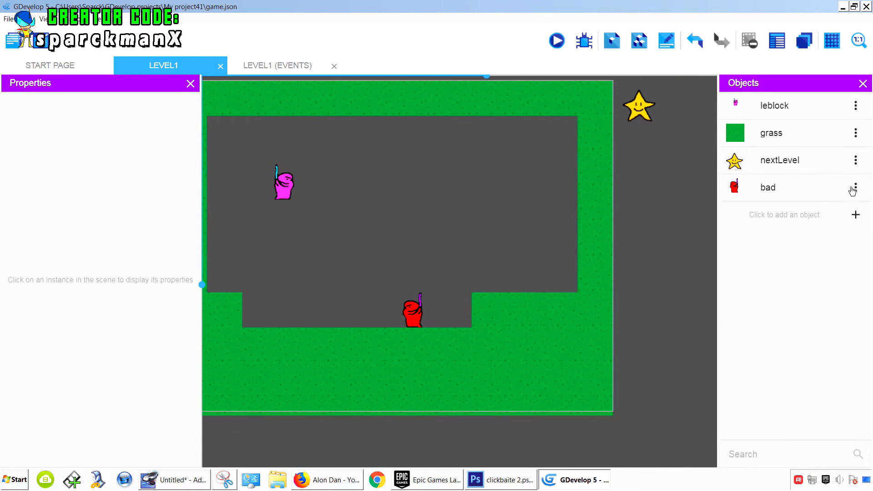
# Add an object variable bad_health with the value 10 to the bad object and apply it.
pyautogui.click(856, 187)
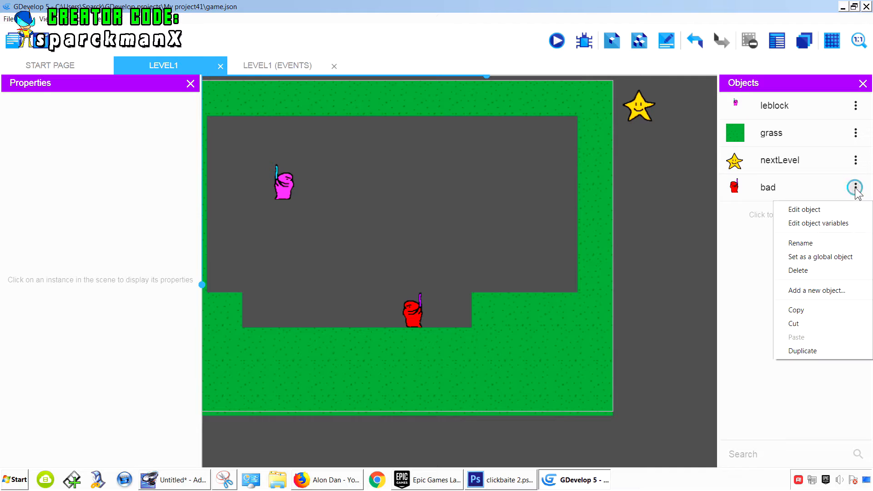
pyautogui.click(822, 224)
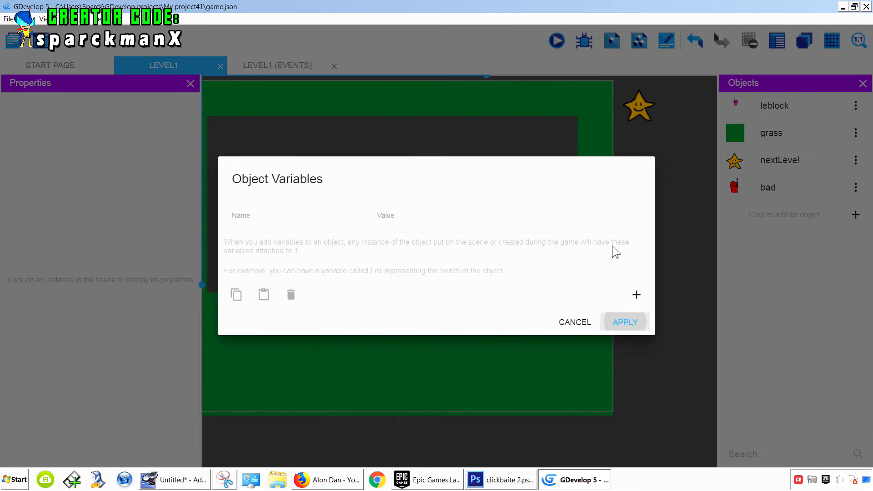
pyautogui.click(634, 295)
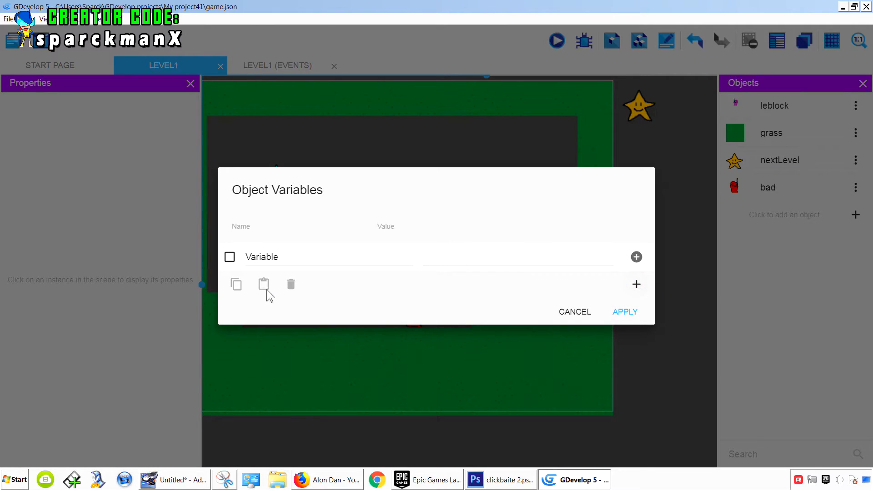
pyautogui.moveTo(282, 258); pyautogui.dragTo(240, 263)
pyautogui.write('bad_health')
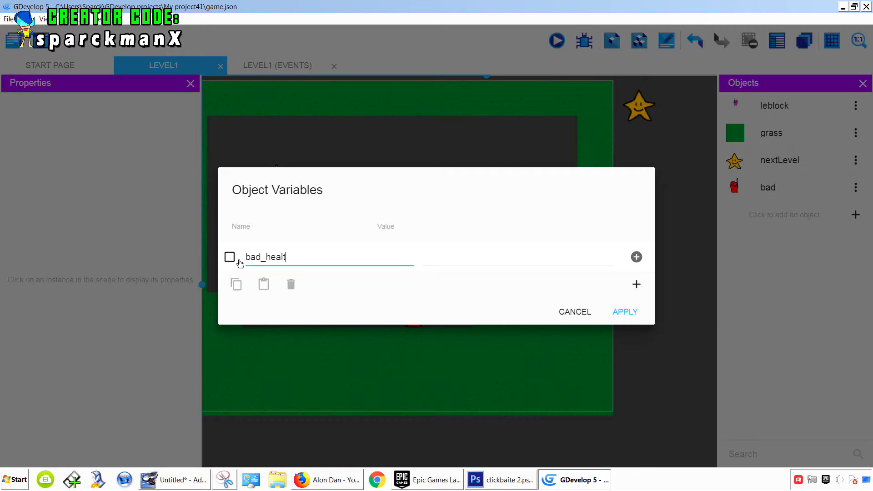
pyautogui.click(437, 258)
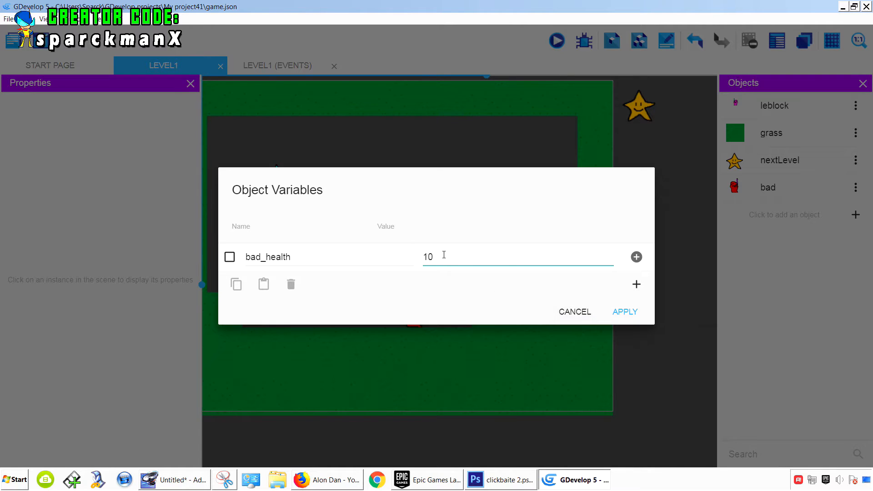
pyautogui.click(624, 312)
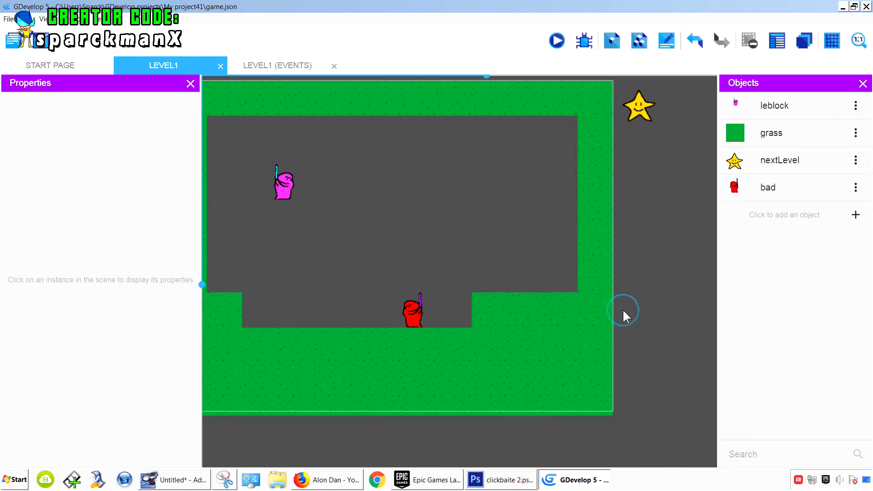
# Add a new event to the Level1 events with a condition testing collision between leblock and bad.
pyautogui.click(280, 64)
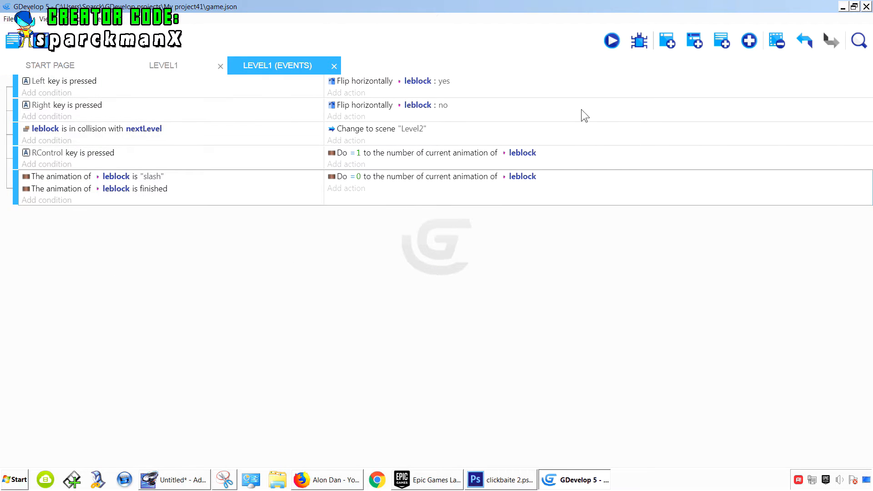
pyautogui.click(667, 42)
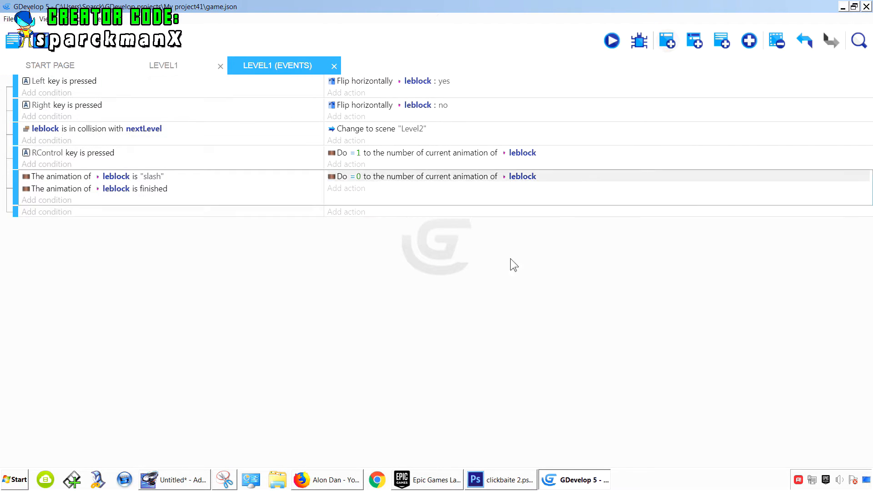
pyautogui.click(59, 217)
pyautogui.click(79, 115)
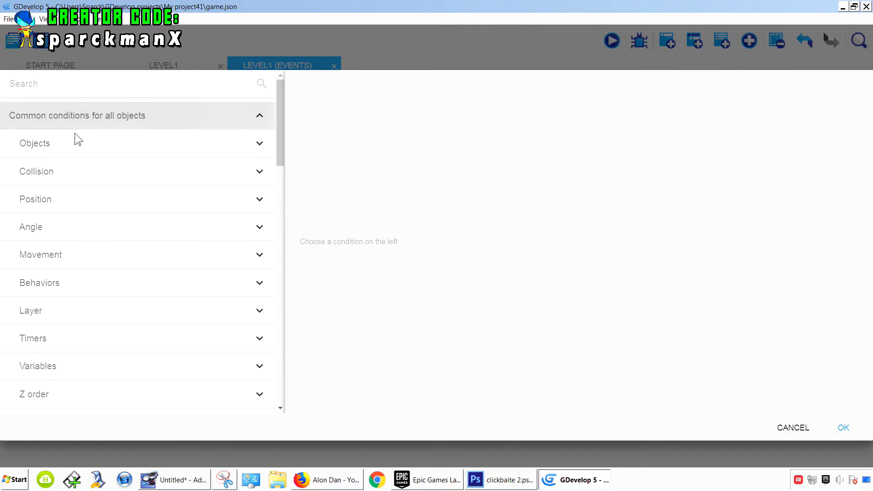
pyautogui.click(68, 172)
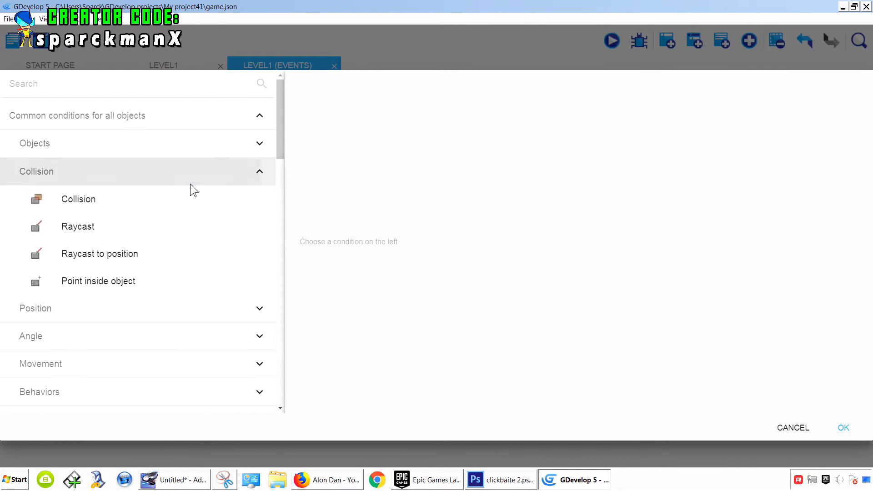
pyautogui.click(111, 203)
pyautogui.click(360, 171)
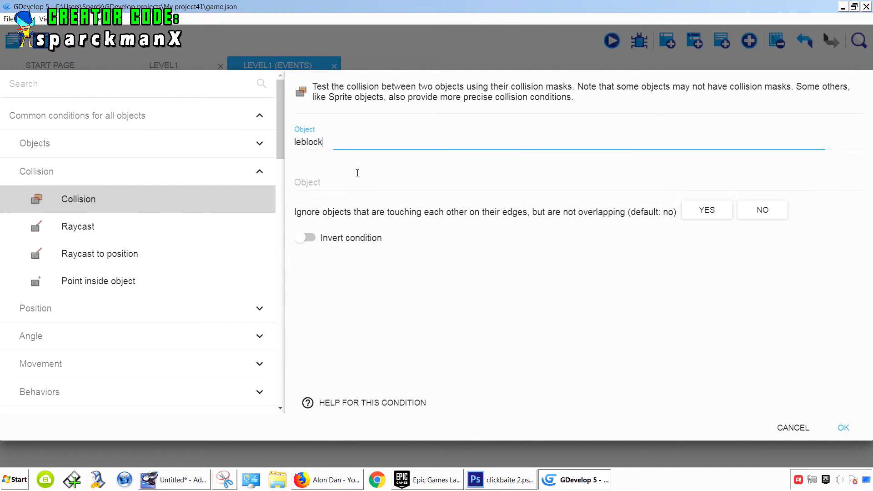
pyautogui.click(330, 181)
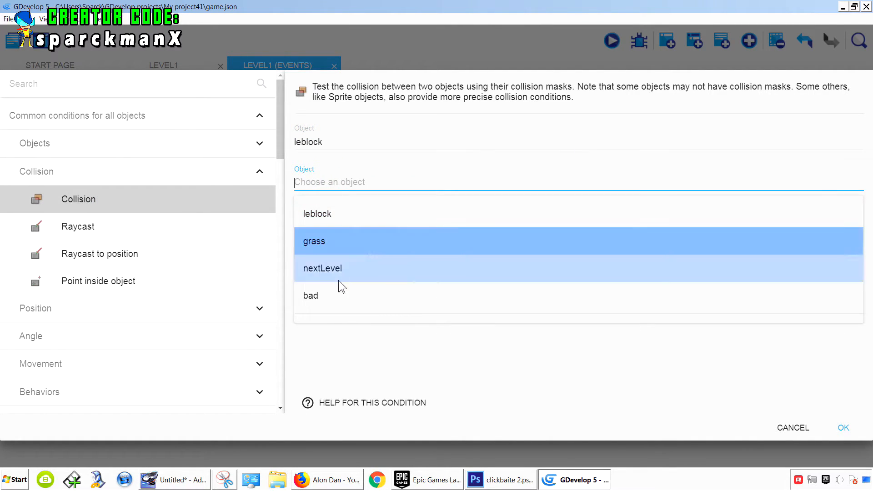
pyautogui.click(331, 299)
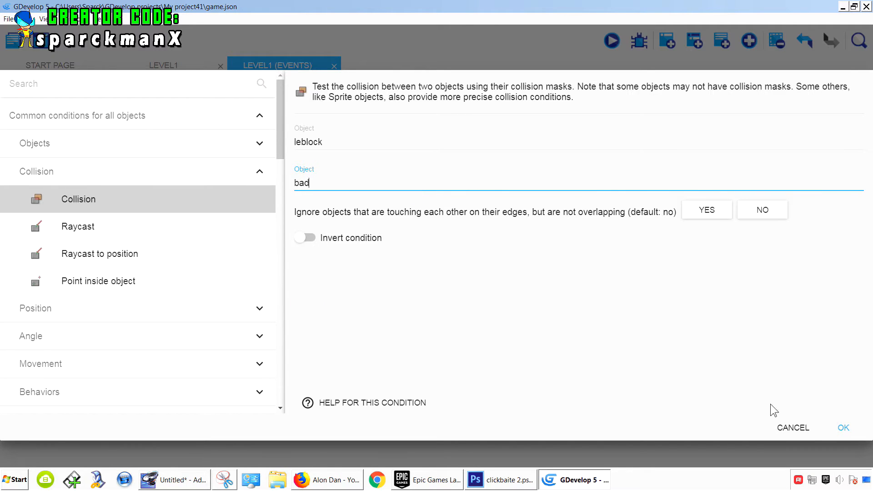
pyautogui.click(842, 430)
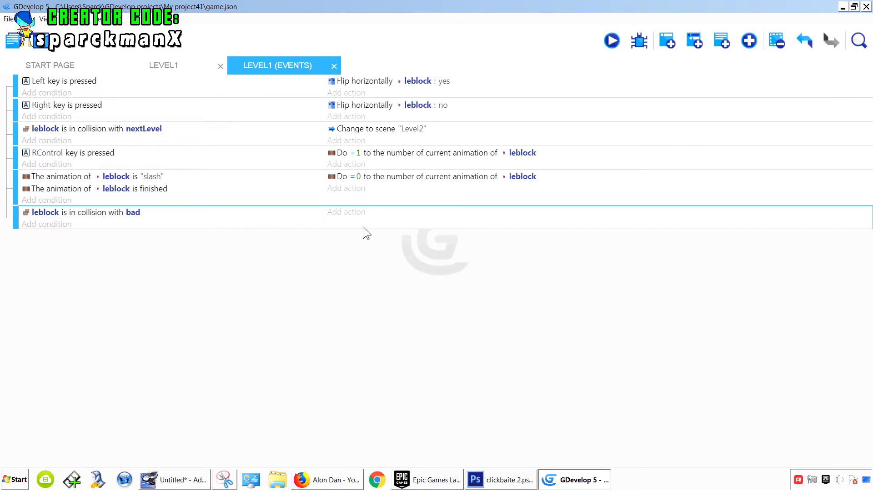
# Add an action to the leblock–bad collision event that subtracts 1 from bad's bad_health variable.
pyautogui.click(350, 213)
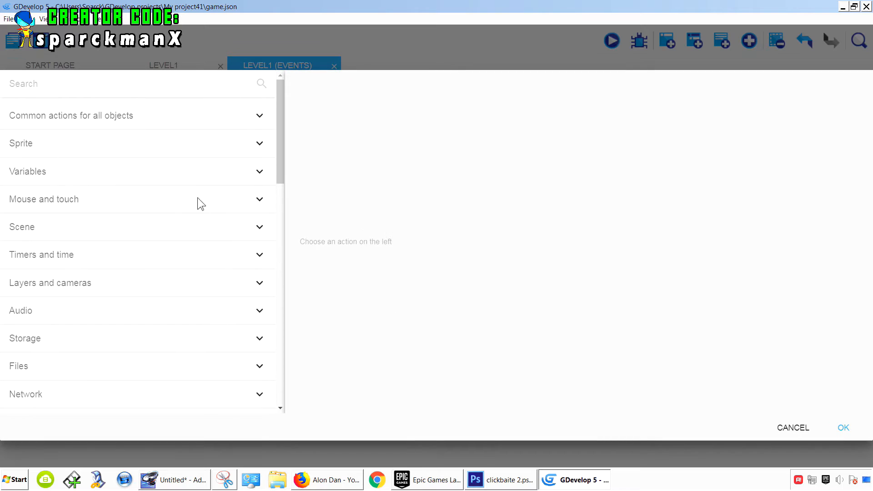
pyautogui.click(136, 117)
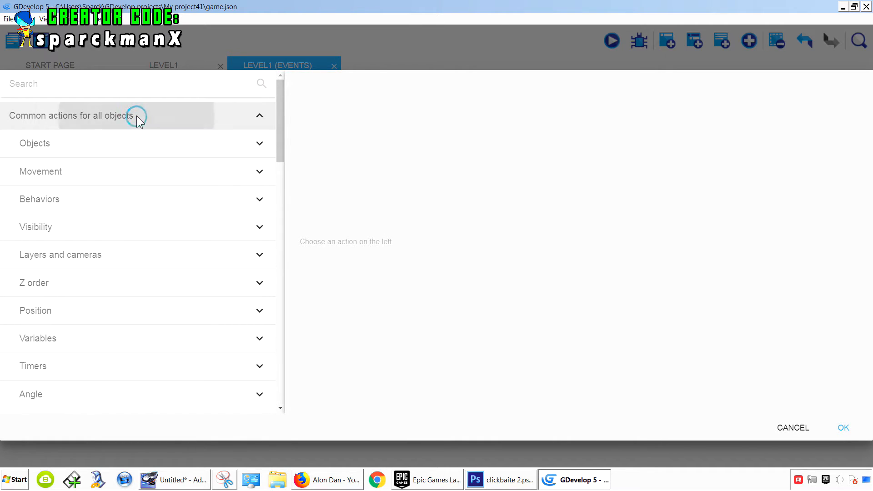
pyautogui.click(108, 335)
pyautogui.click(134, 372)
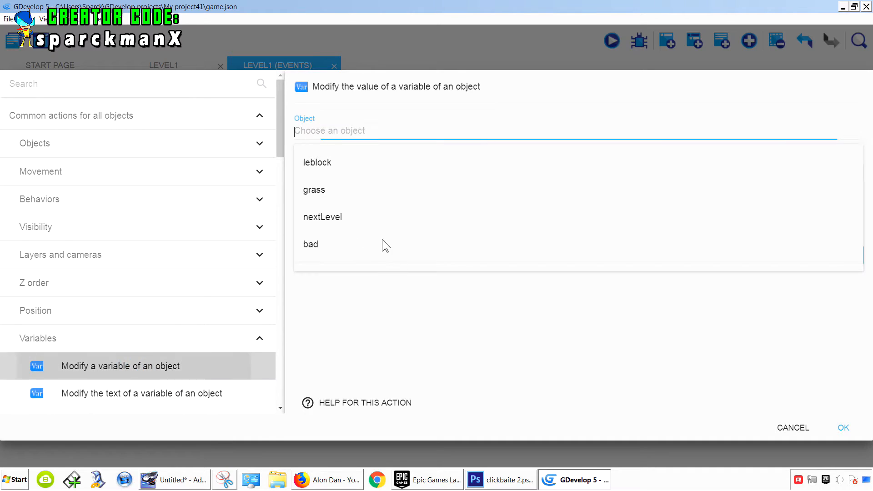
pyautogui.click(343, 242)
pyautogui.click(335, 170)
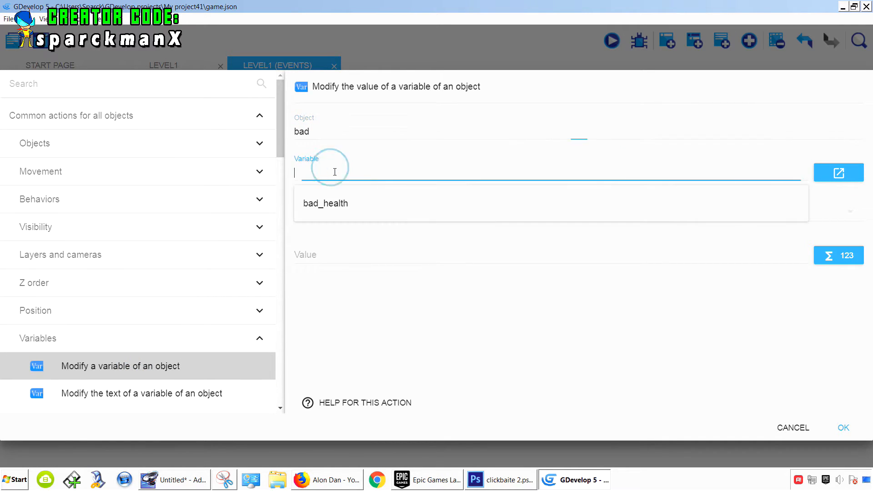
pyautogui.click(337, 210)
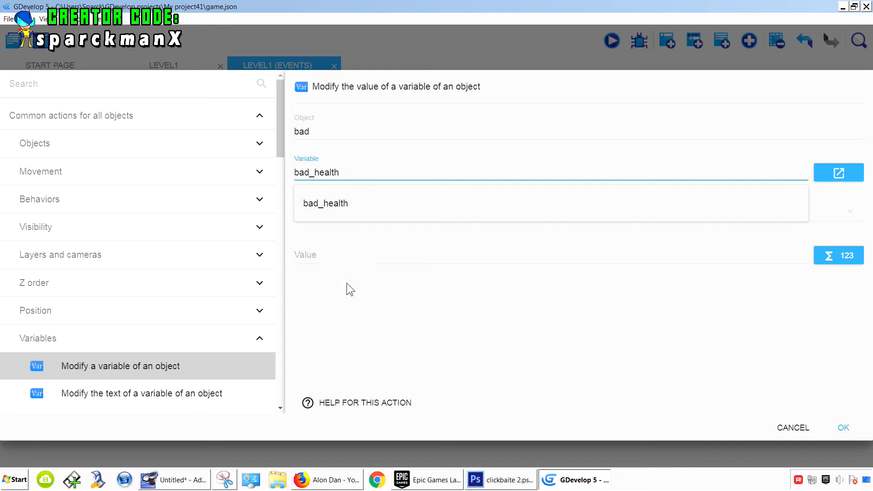
pyautogui.click(331, 220)
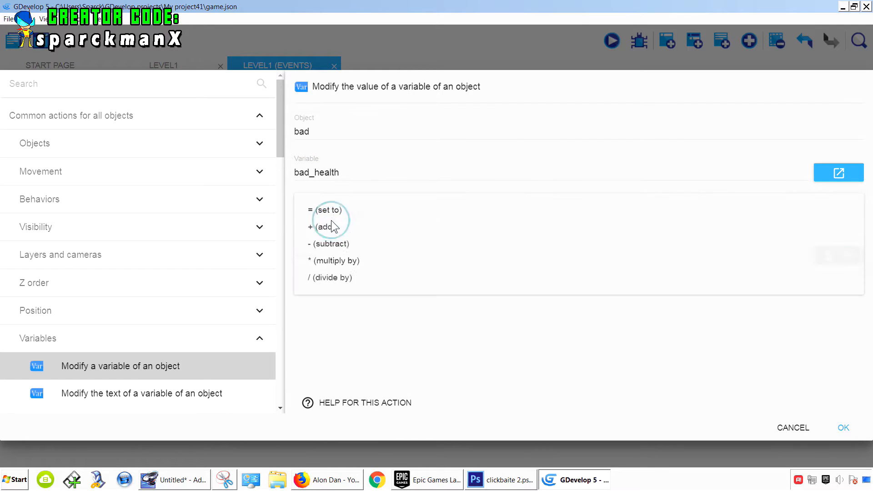
pyautogui.click(346, 249)
pyautogui.click(330, 255)
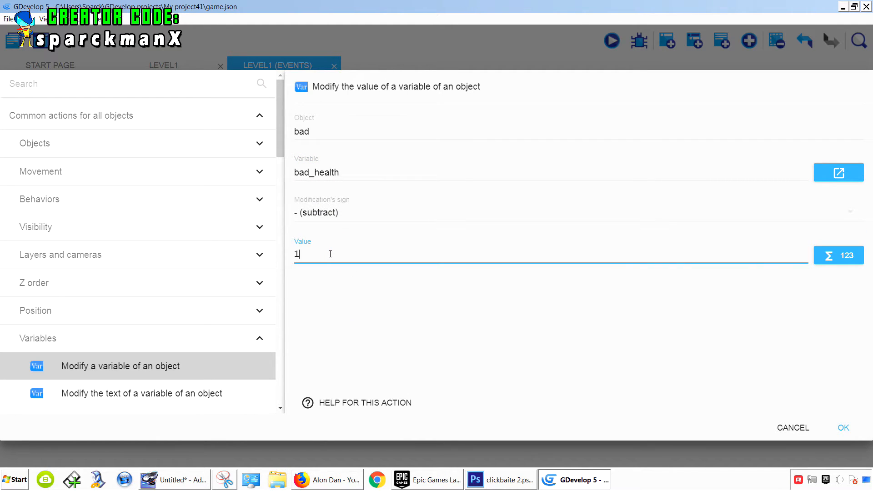
pyautogui.click(843, 426)
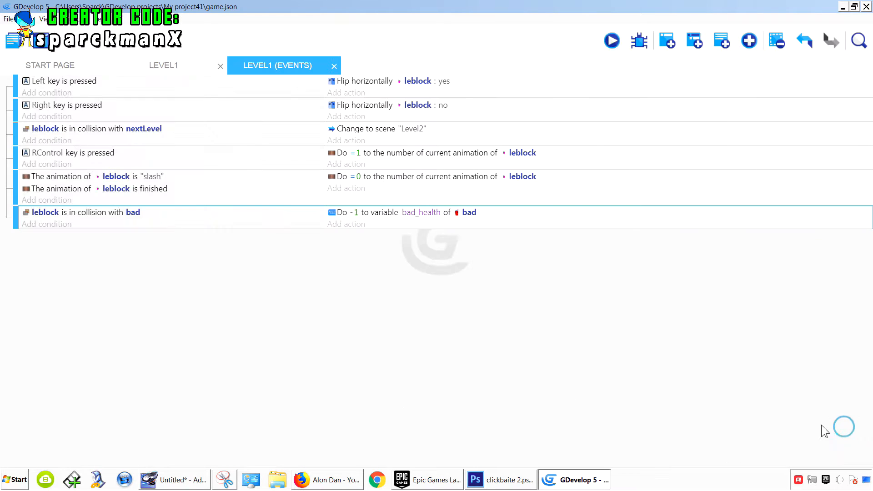
# Add a bold Text object named badtext to the Level1 scene's objects.
pyautogui.click(182, 69)
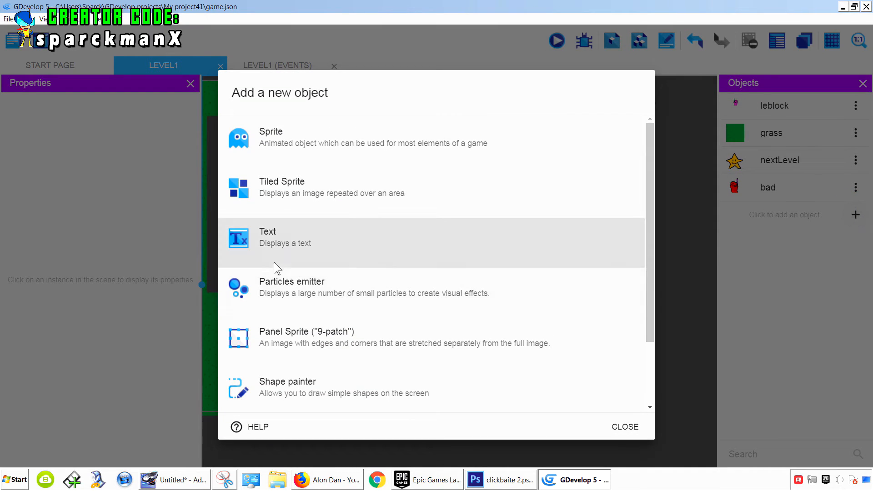
pyautogui.click(284, 241)
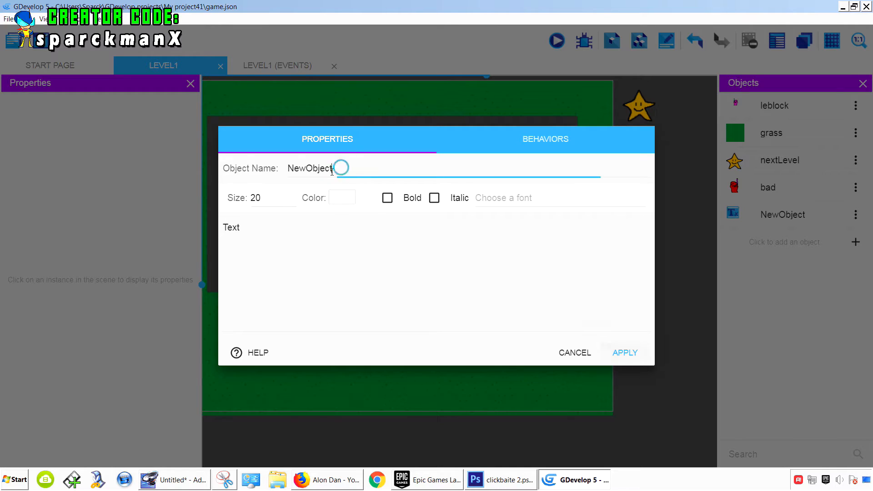
pyautogui.doubleClick(341, 168)
pyautogui.write('badtext')
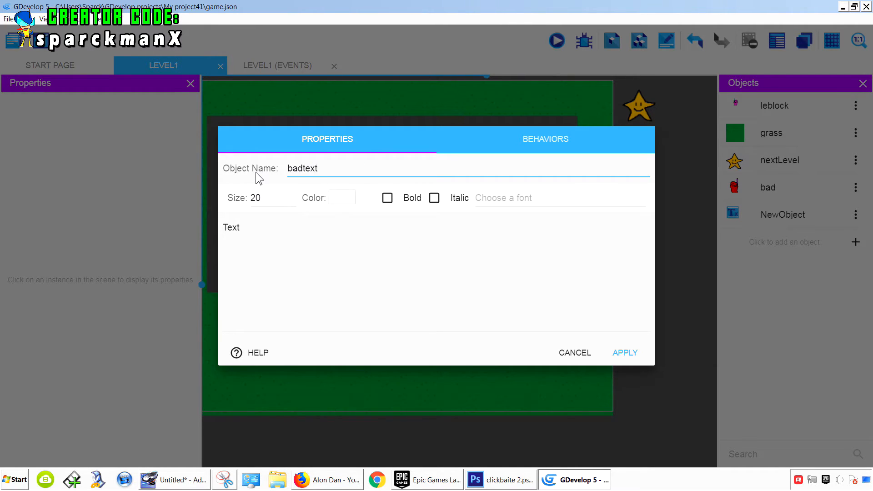
pyautogui.click(388, 198)
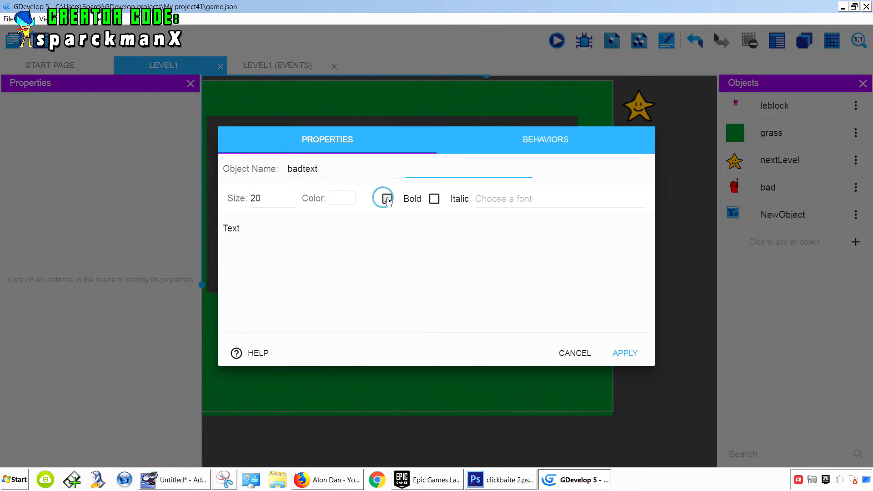
pyautogui.click(609, 350)
# Place an instance of badtext just above the red enemy in Level1, at about X 415, Y 344.
pyautogui.click(742, 222)
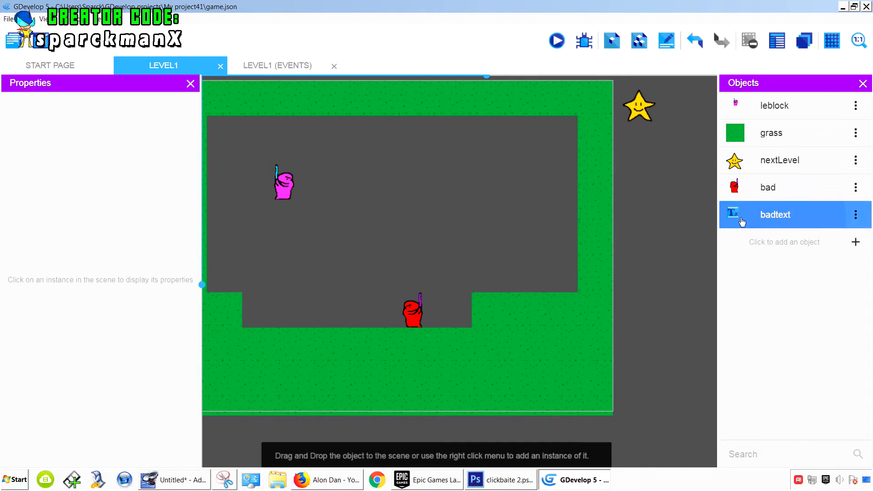
pyautogui.moveTo(742, 221); pyautogui.dragTo(416, 276)
pyautogui.click(470, 245)
pyautogui.click(415, 277)
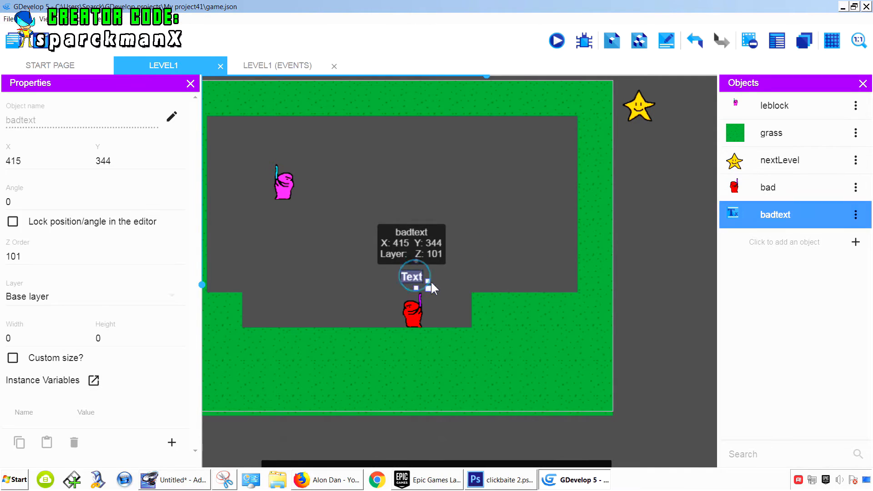
# Add a new event to the Level1 events with a Modify the text action for badtext, using the = (set to) sign.
pyautogui.click(284, 66)
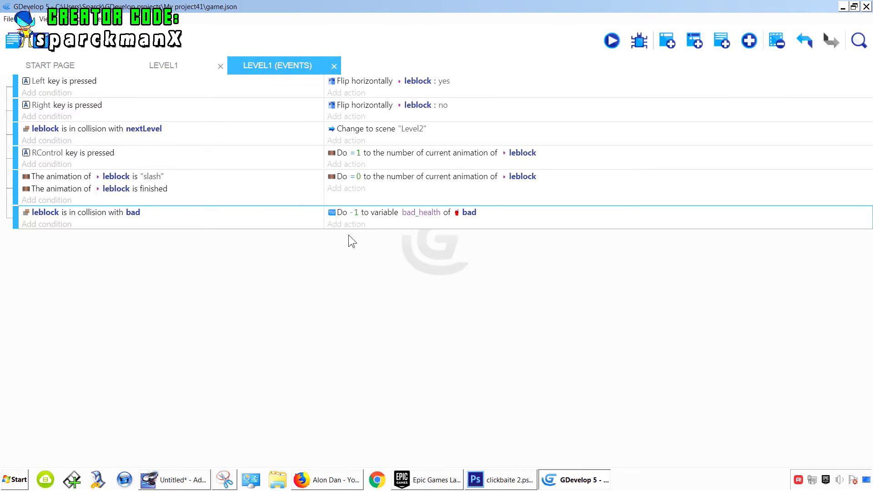
pyautogui.click(673, 44)
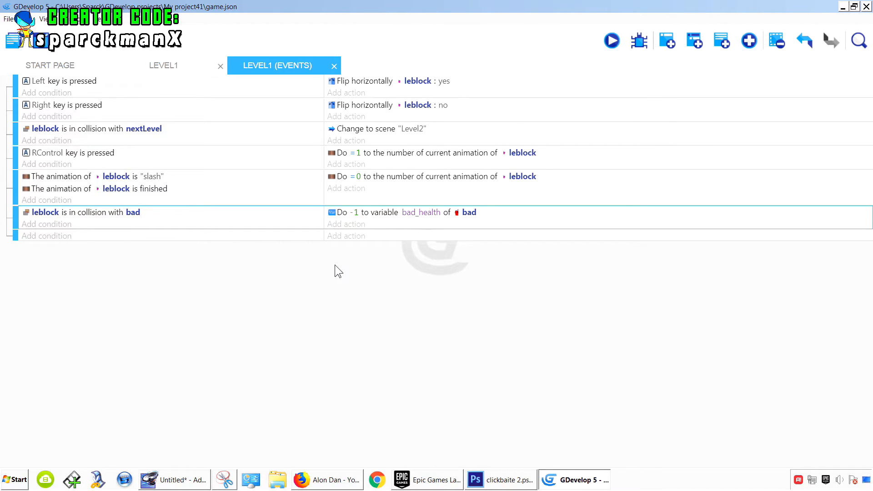
pyautogui.click(339, 236)
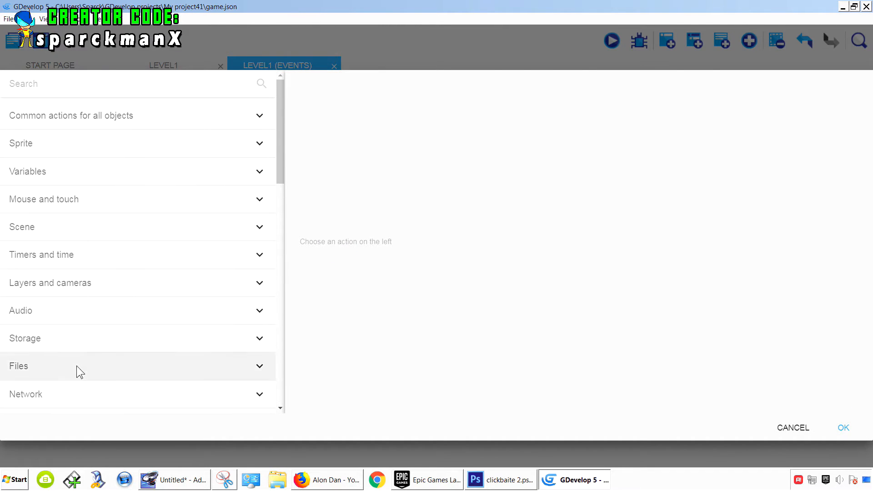
pyautogui.scroll(-2, 65, 300)
pyautogui.scroll(-5, 65, 300)
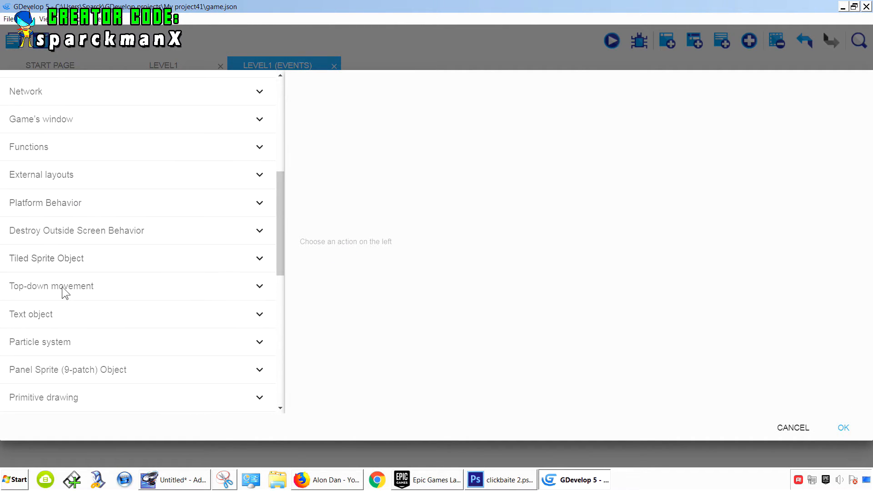
pyautogui.click(54, 315)
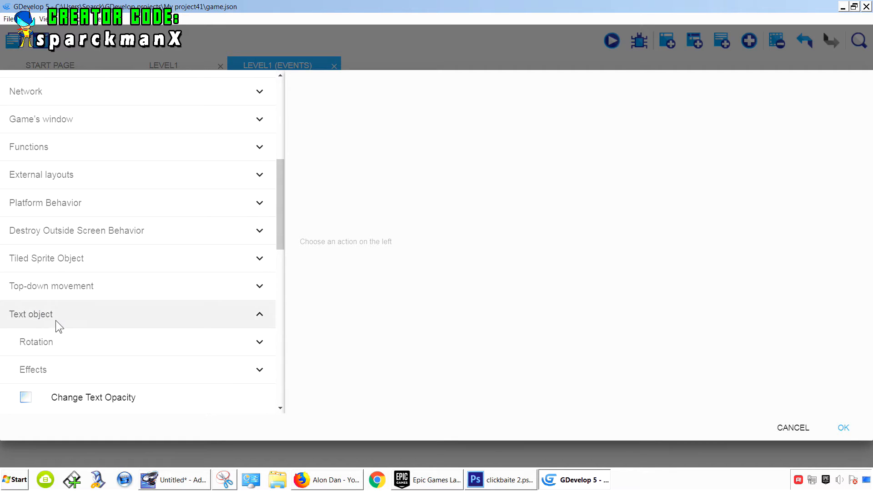
pyautogui.scroll(-3, 64, 320)
pyautogui.click(98, 320)
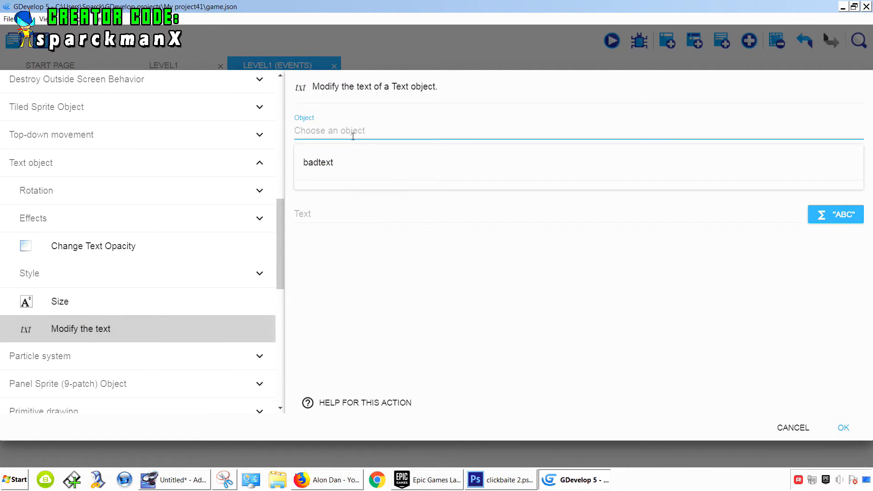
pyautogui.click(329, 163)
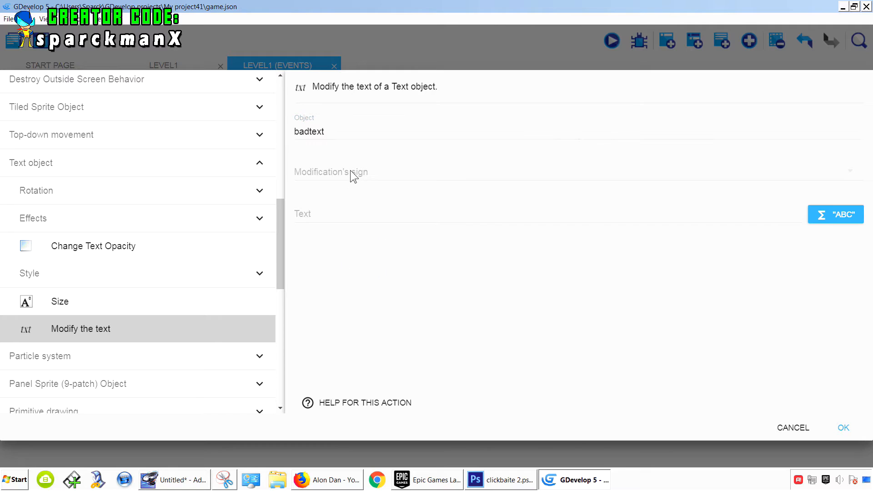
pyautogui.click(350, 171)
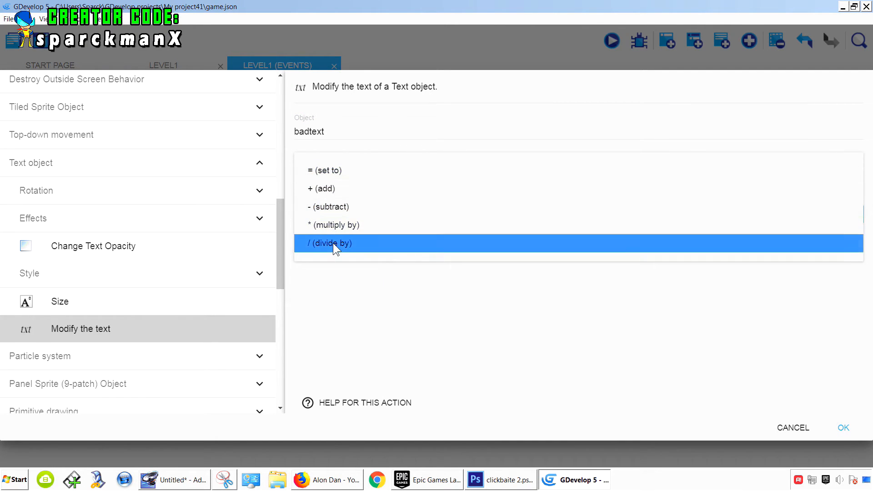
pyautogui.click(333, 172)
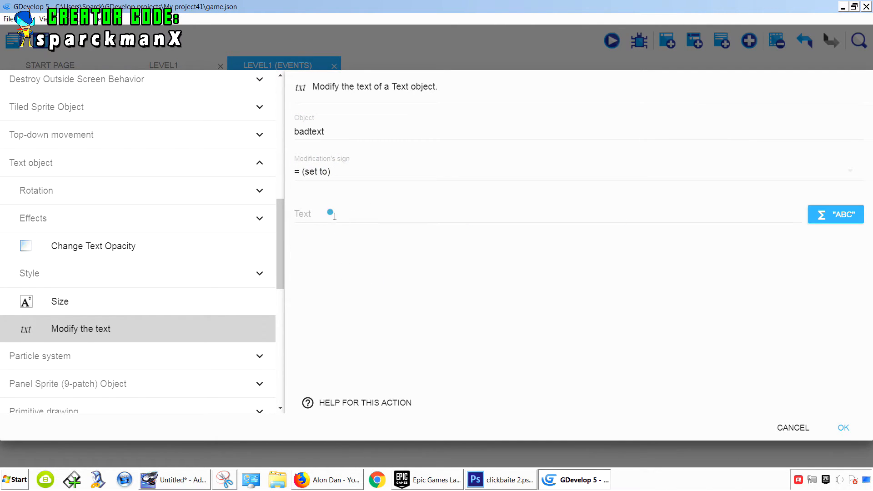
# Build the action's text expression from bad's object variable as bad.VariableString(bad_health) and apply the action.
pyautogui.click(334, 215)
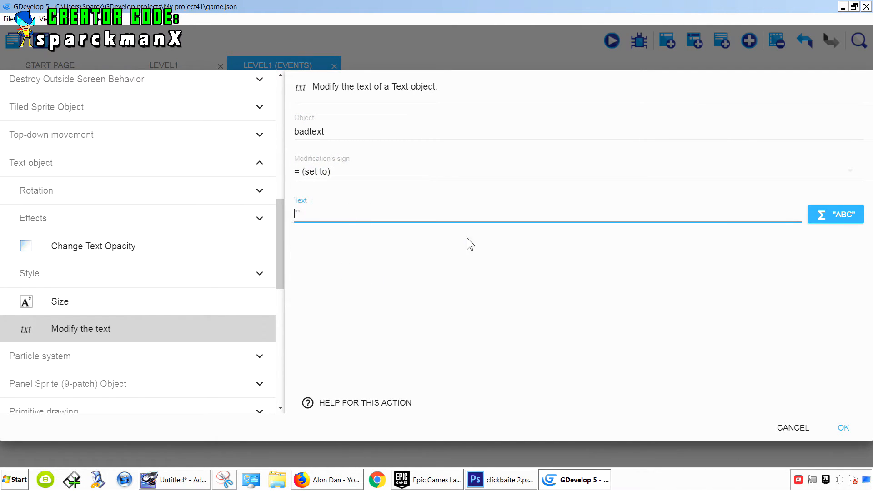
pyautogui.click(822, 217)
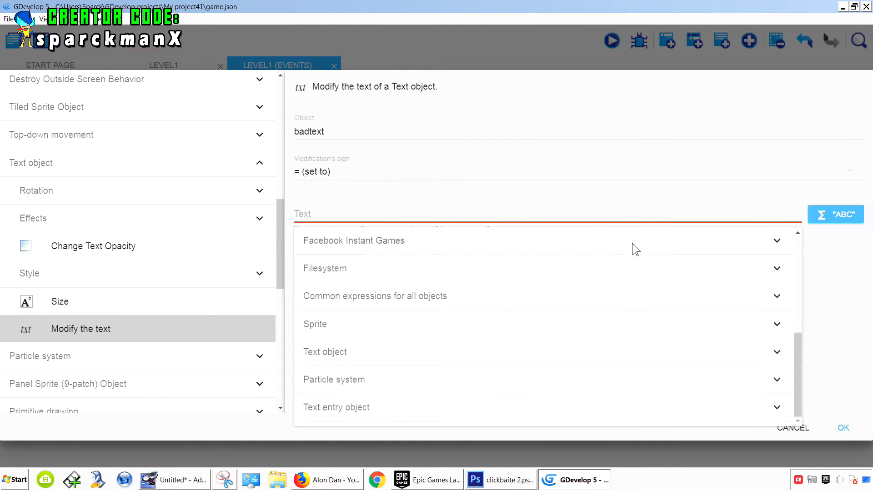
pyautogui.click(398, 297)
pyautogui.click(368, 350)
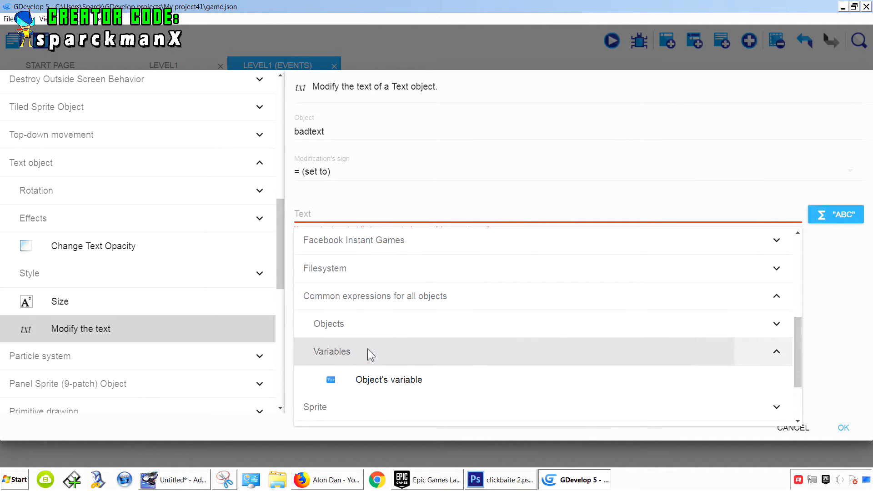
pyautogui.click(386, 387)
pyautogui.click(308, 218)
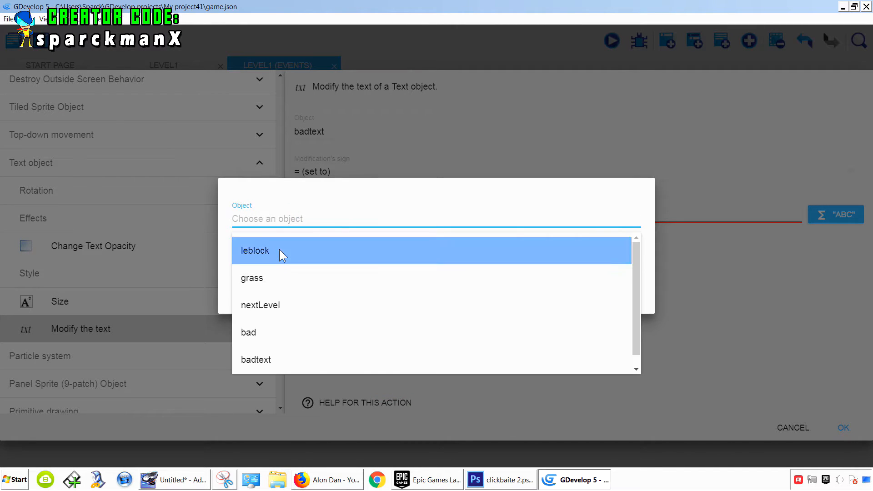
pyautogui.click(269, 340)
pyautogui.click(272, 263)
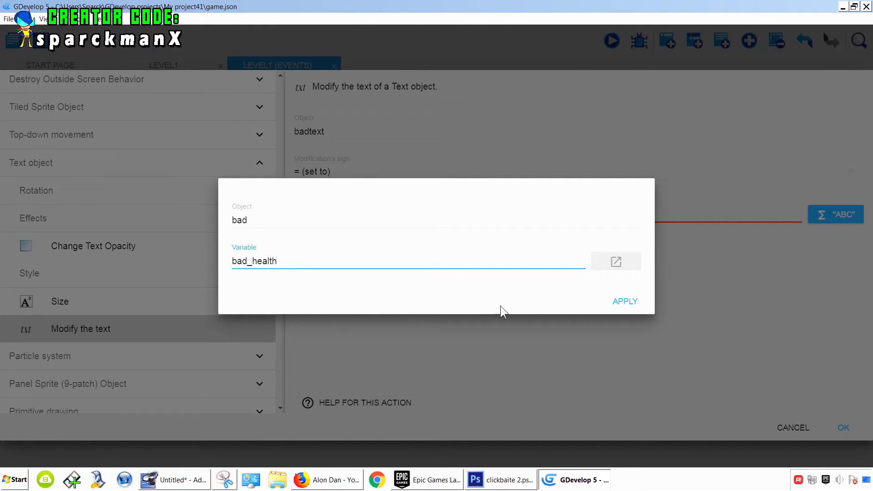
pyautogui.click(504, 284)
pyautogui.click(626, 302)
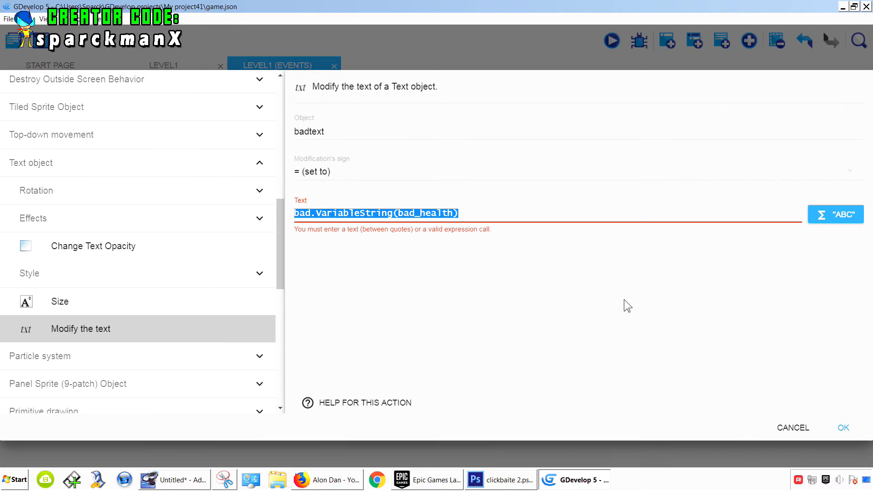
pyautogui.click(845, 430)
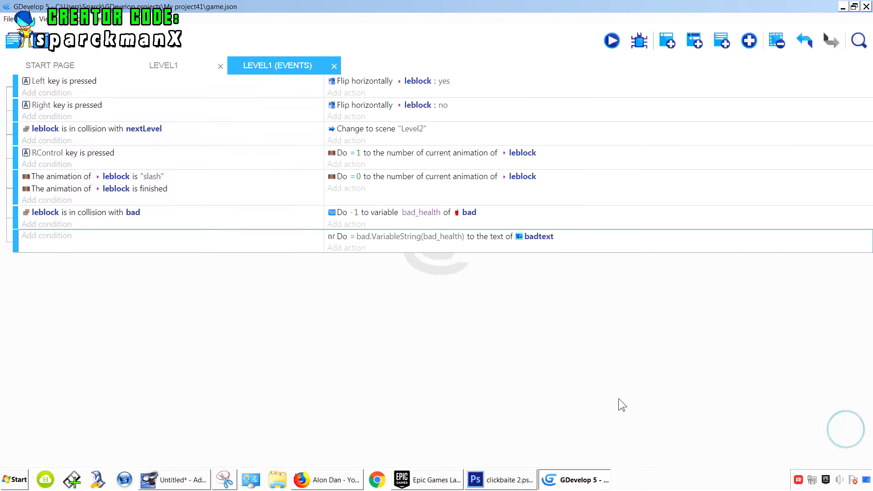
# Preview the level and move, jump and slash with leblock against the red enemy to check how its health text responds.
pyautogui.click(618, 45)
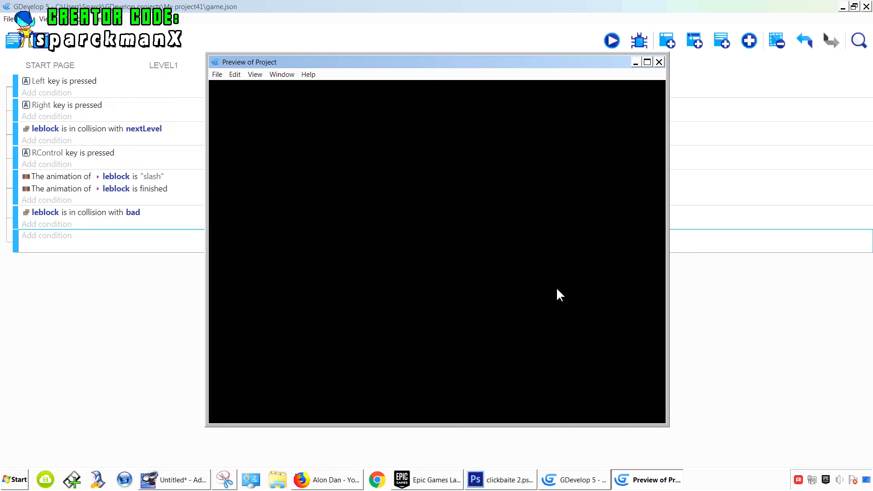
pyautogui.press('Right')
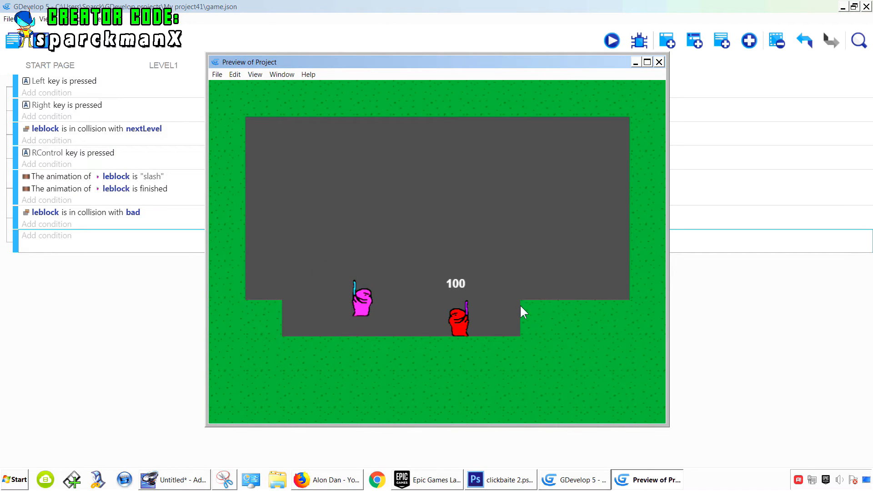
pyautogui.press('Left')
pyautogui.press('Right')
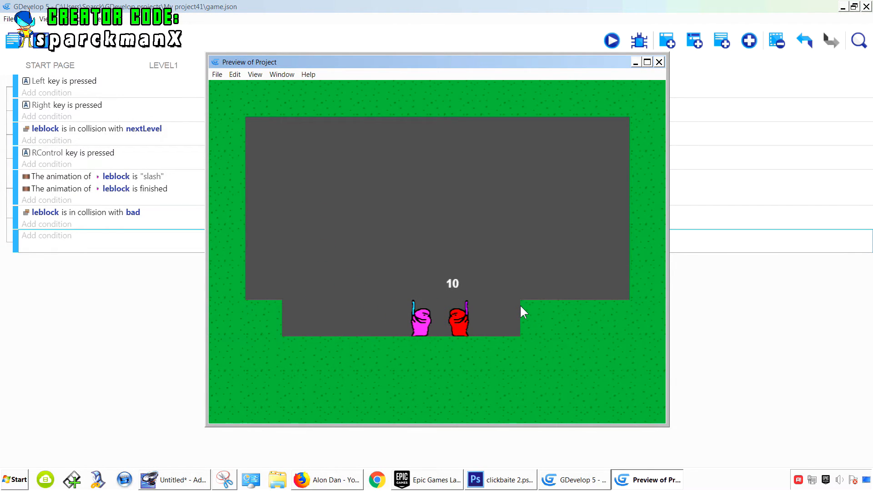
pyautogui.press('Left')
pyautogui.press('Right')
pyautogui.press('space')
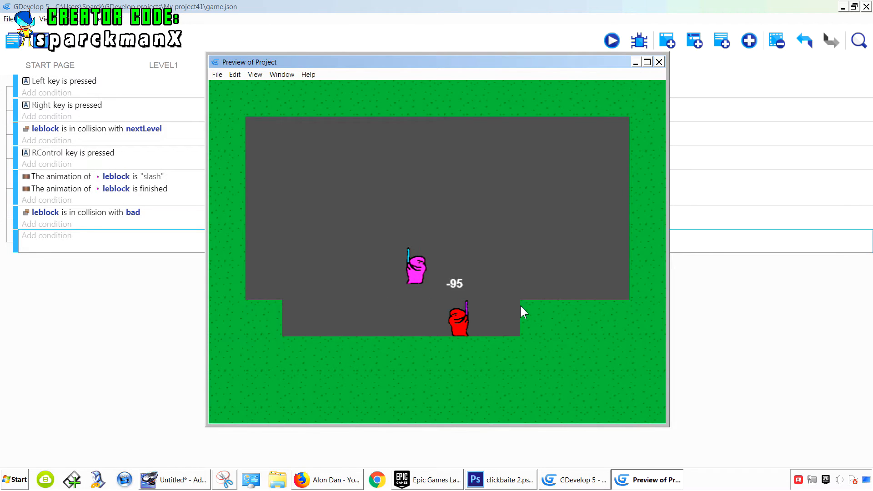
pyautogui.press('space')
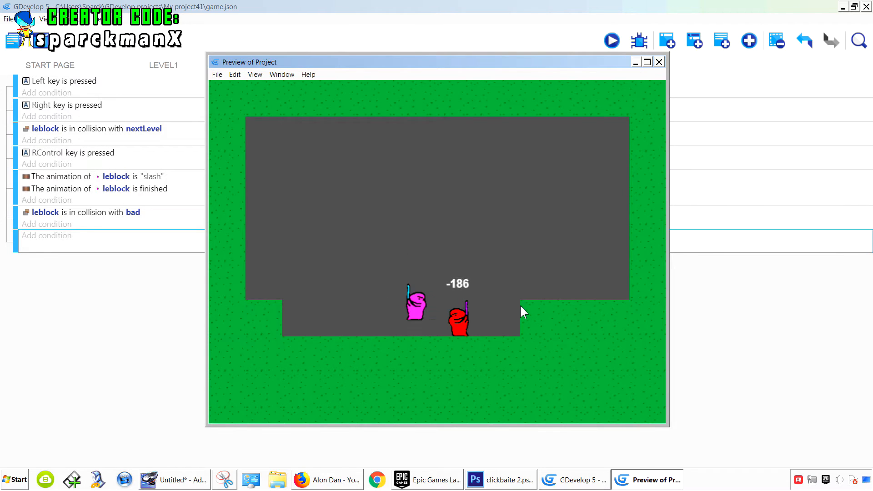
pyautogui.press('space')
pyautogui.press('Left')
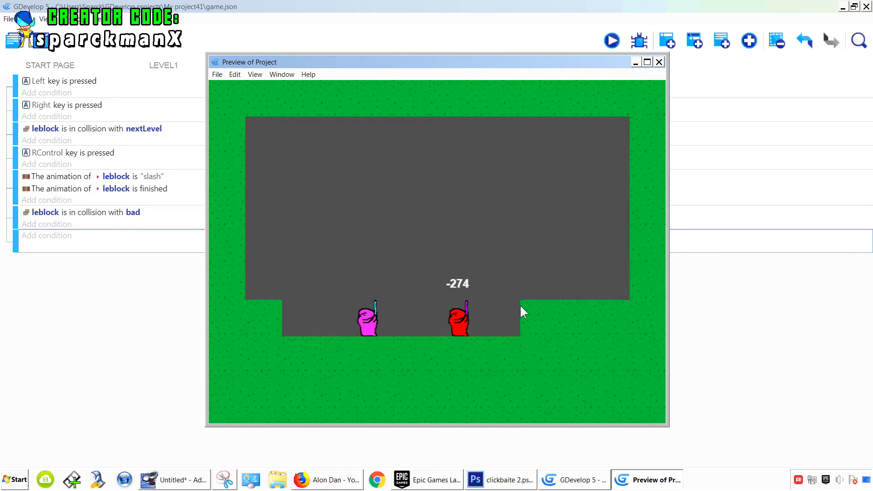
pyautogui.press('Right')
pyautogui.press('space')
pyautogui.press('Right')
pyautogui.press('ctrl')
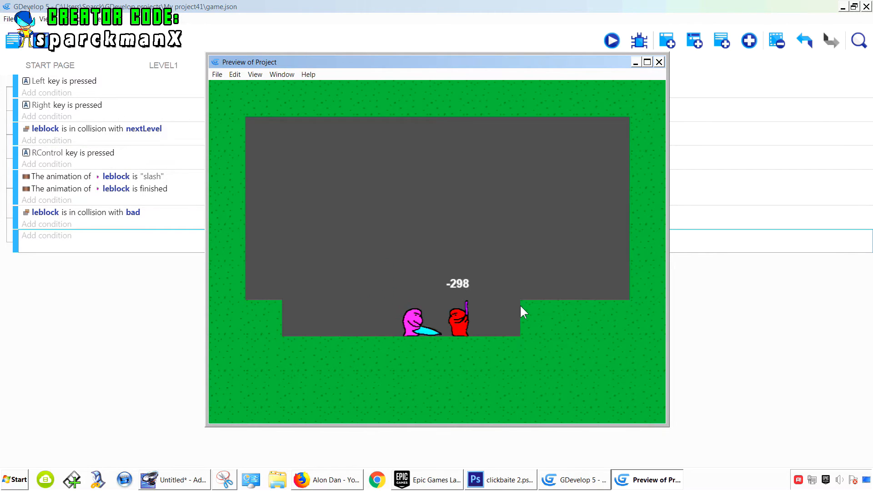
pyautogui.press('Right')
pyautogui.press('ctrl')
pyautogui.press('Left')
pyautogui.press('Left')
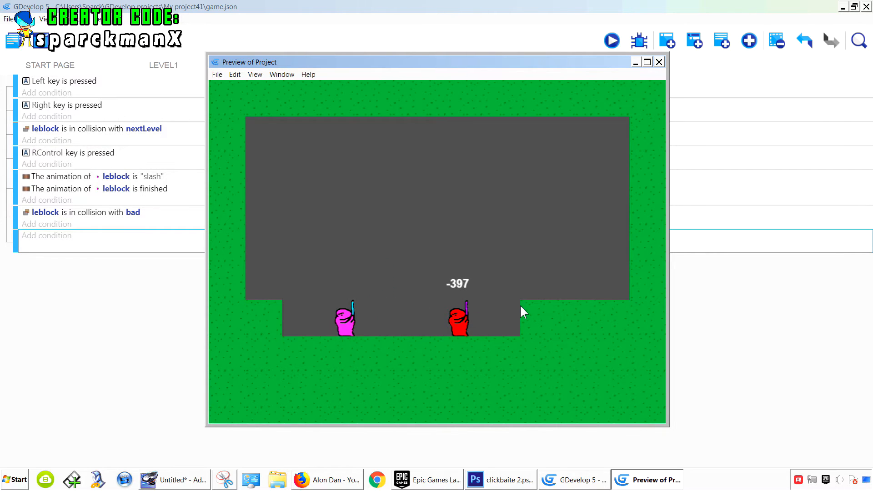
pyautogui.press('Right')
pyautogui.press('Left')
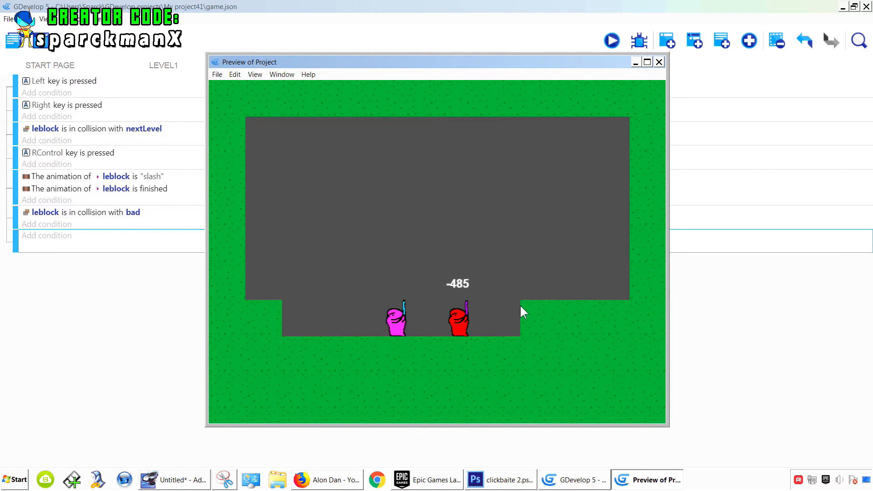
pyautogui.press('Right')
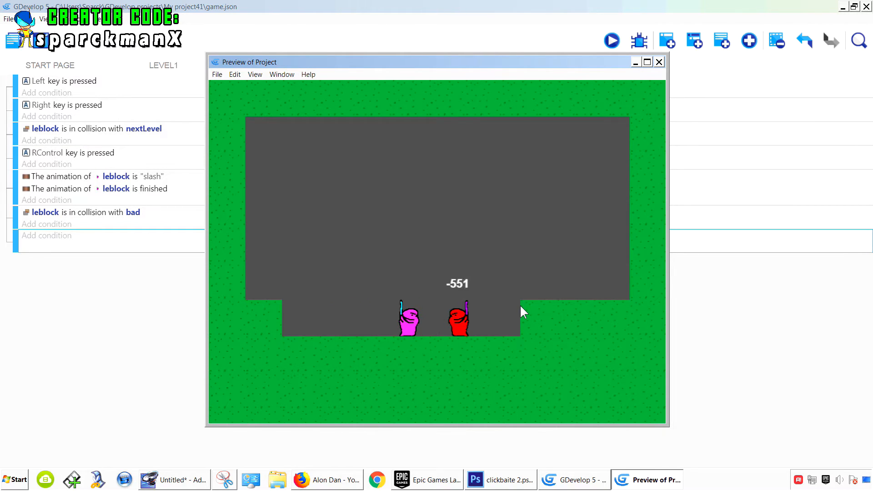
pyautogui.press('Left')
pyautogui.press('Right')
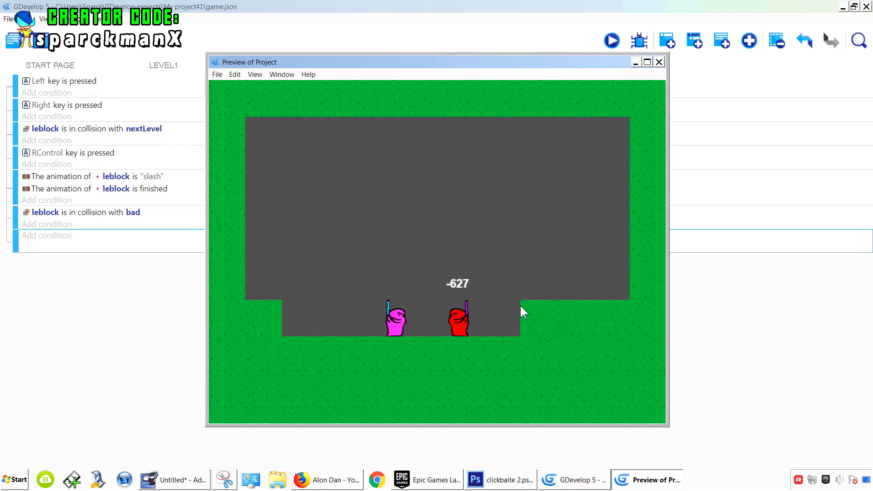
pyautogui.press('Left')
pyautogui.press('Right')
pyautogui.press('ctrl')
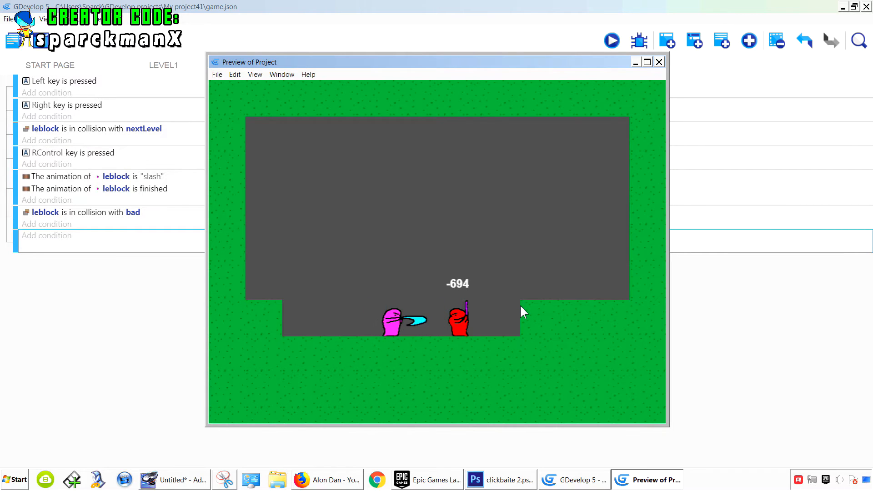
pyautogui.press('Right')
pyautogui.press('Left')
pyautogui.press('Right')
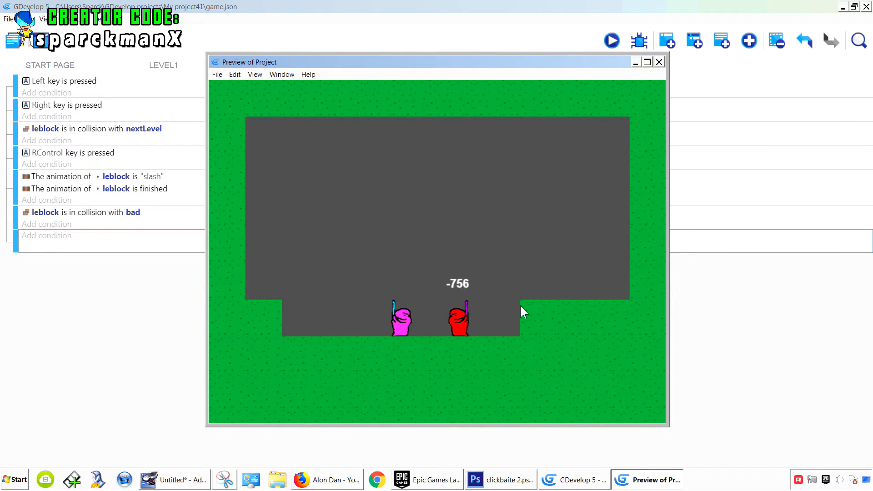
# Close the preview and add a new Sprite object named hitbox0 to Level1.
pyautogui.click(659, 62)
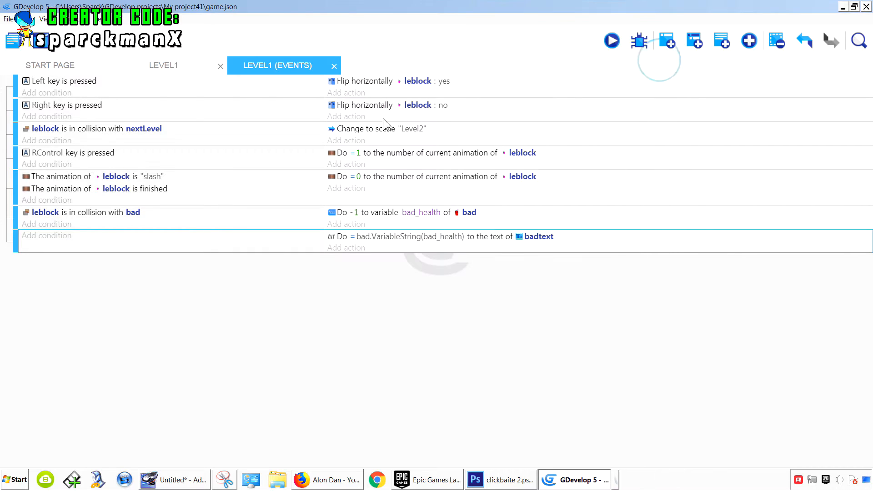
pyautogui.click(163, 66)
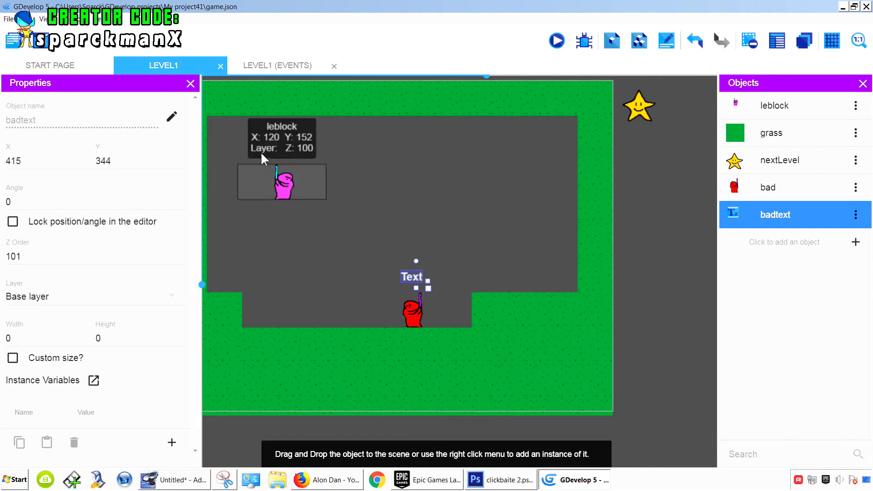
pyautogui.click(284, 184)
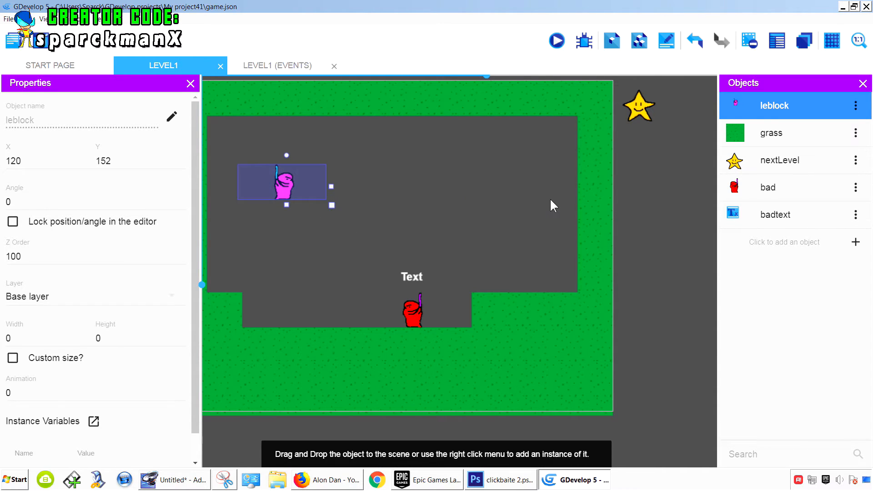
pyautogui.click(856, 243)
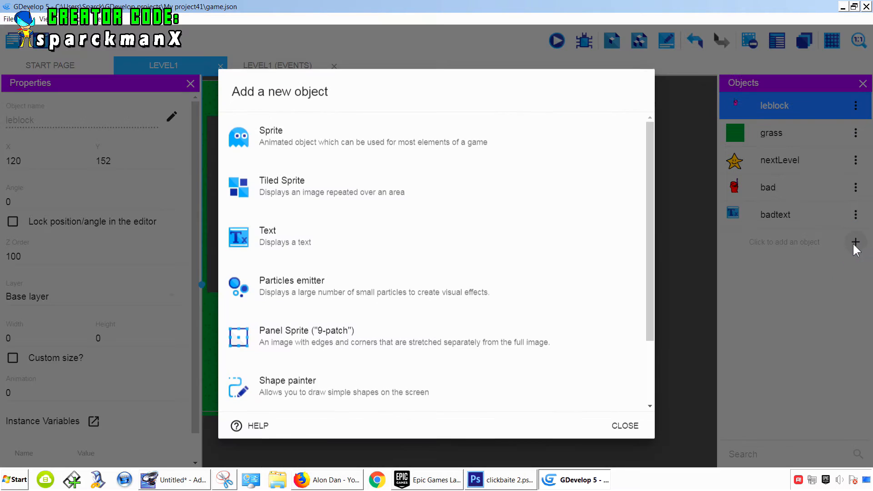
pyautogui.click(339, 144)
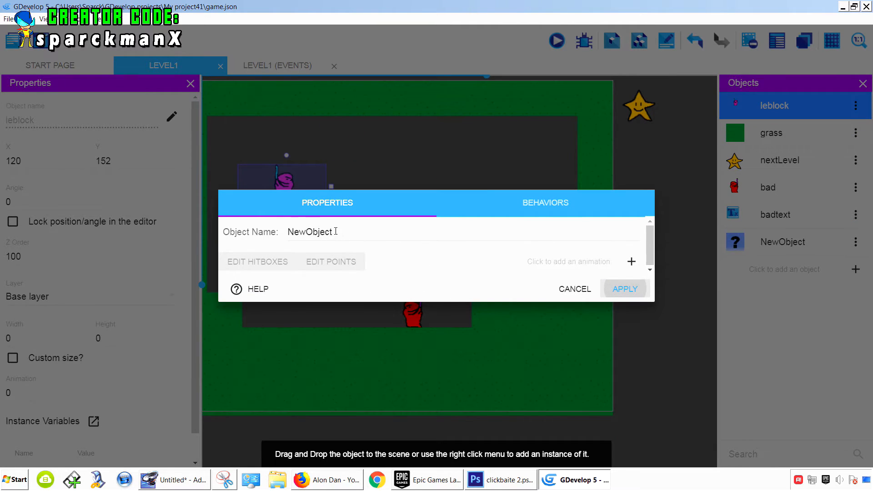
pyautogui.moveTo(346, 233); pyautogui.dragTo(260, 241)
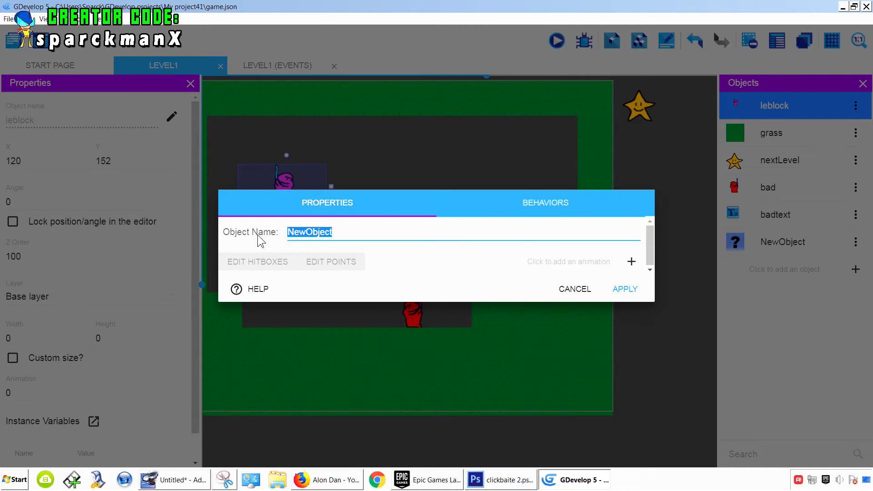
pyautogui.write('hitbox0')
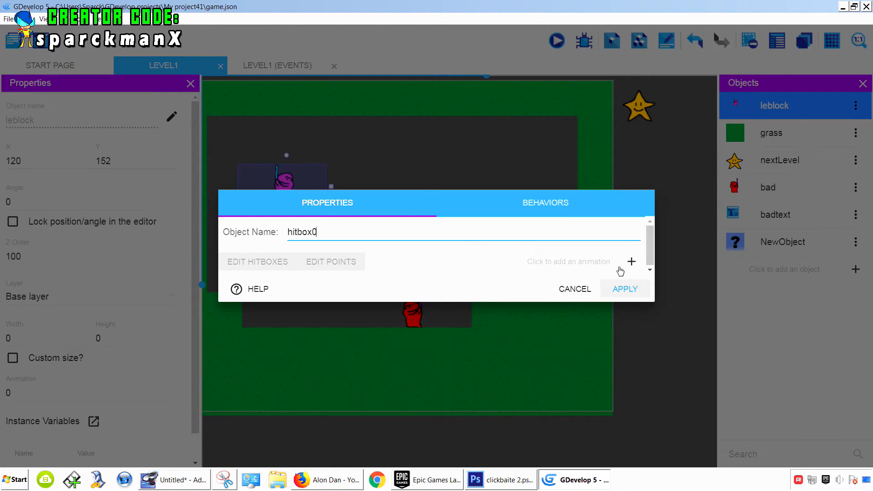
# Add an animation to hitbox0, open it in Piskel and resize the canvas to 10 by 10 px.
pyautogui.click(630, 261)
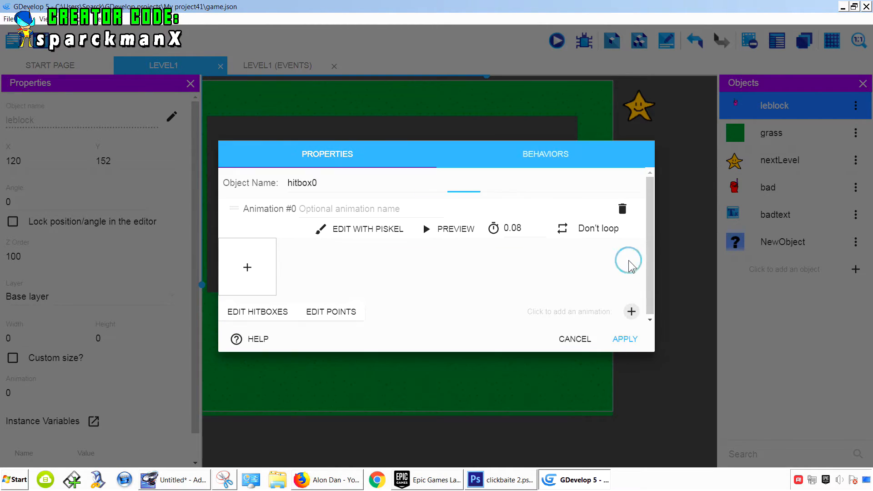
pyautogui.click(377, 229)
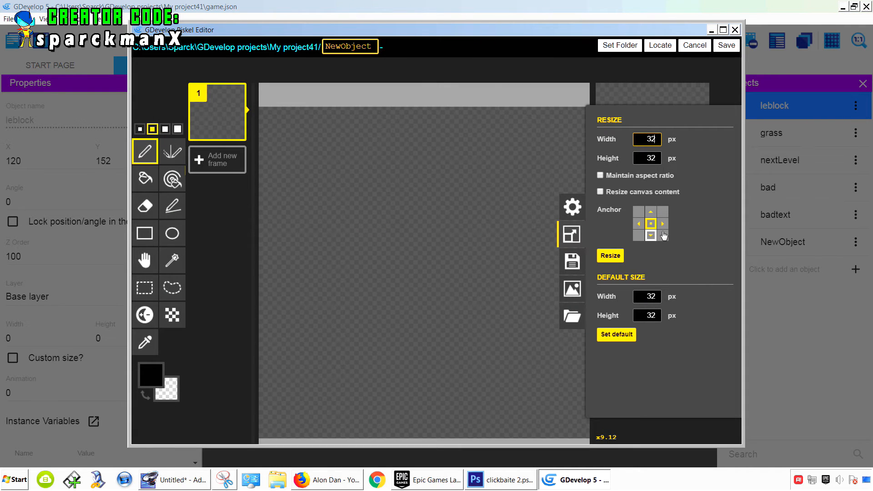
pyautogui.doubleClick(652, 137)
pyautogui.write('10')
pyautogui.press('Tab')
pyautogui.write('10')
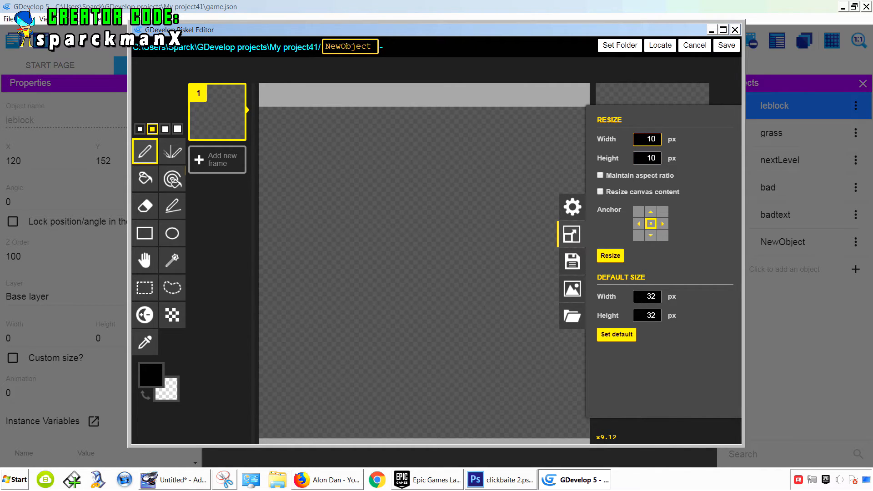
pyautogui.click(611, 256)
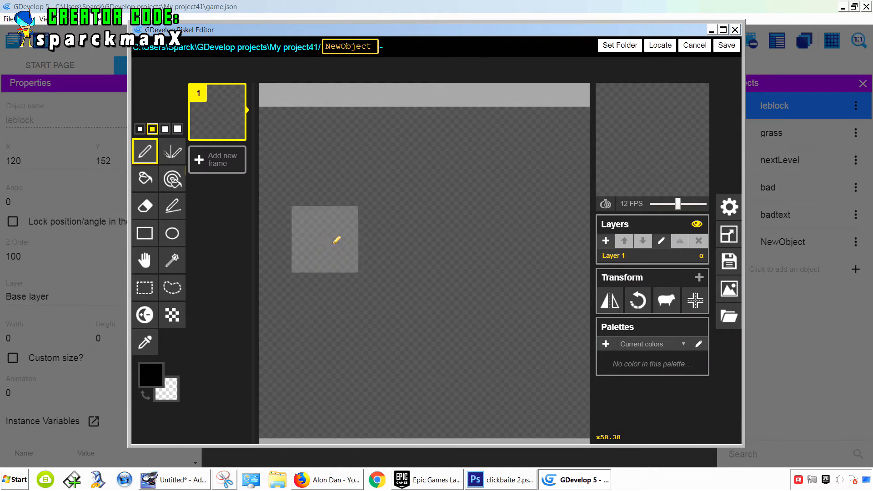
# Fill the whole hitbox0 canvas with yellow #fff500, save the image and apply the object's properties.
pyautogui.click(150, 368)
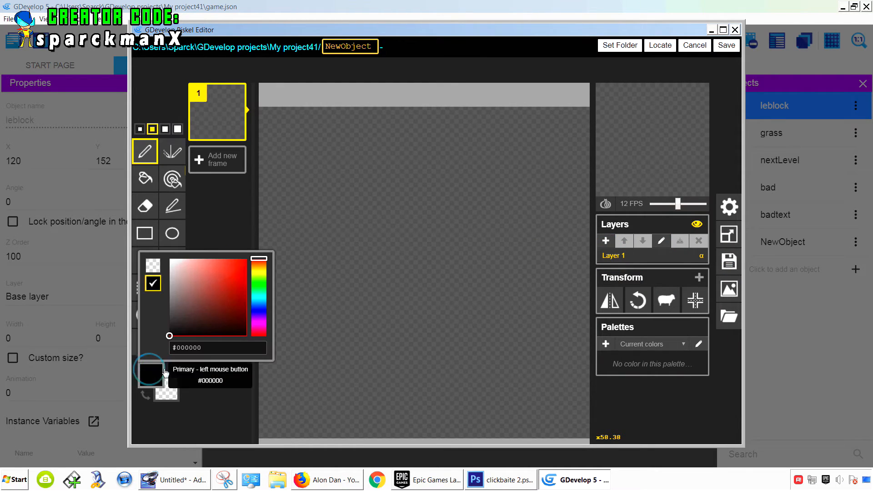
pyautogui.click(258, 309)
pyautogui.moveTo(232, 289); pyautogui.dragTo(260, 264)
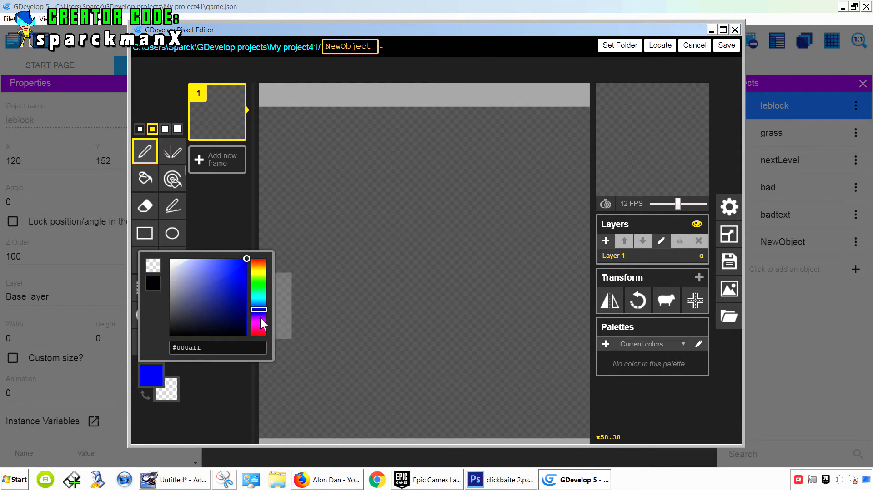
pyautogui.moveTo(260, 318)
pyautogui.mouseDown()
pyautogui.moveTo(260, 325)
pyautogui.moveTo(258, 271)
pyautogui.mouseUp()
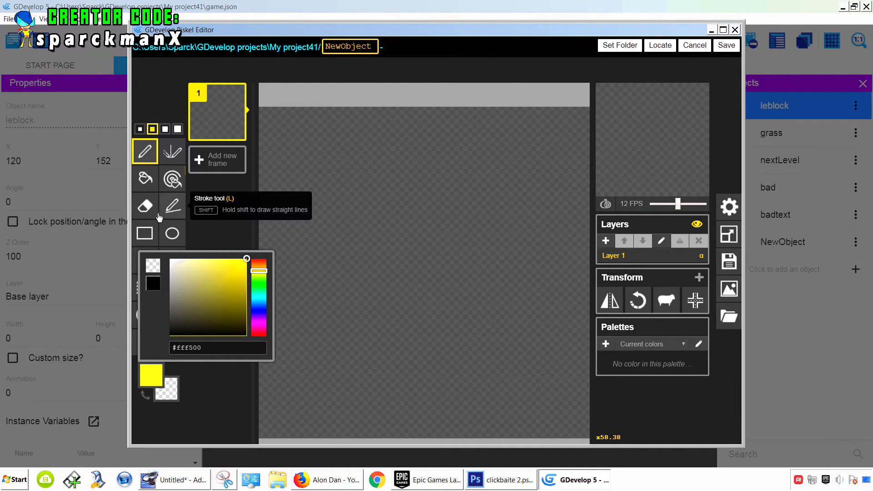
pyautogui.click(145, 178)
pyautogui.click(400, 193)
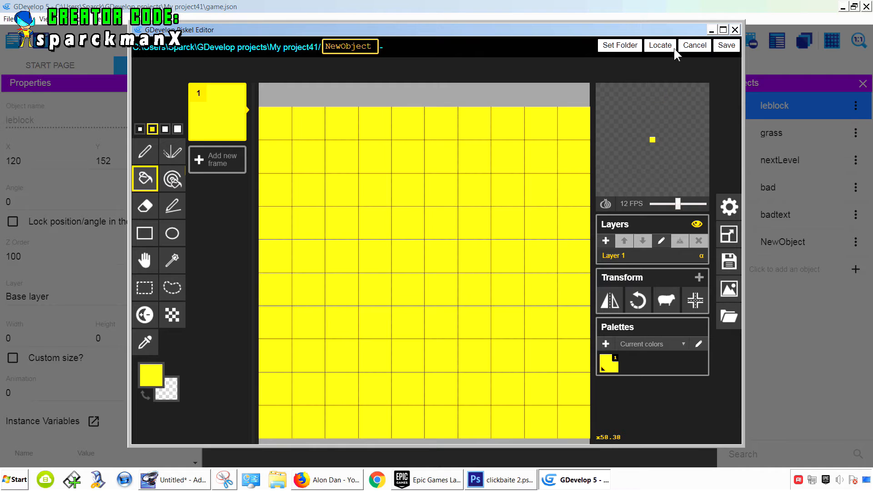
pyautogui.click(726, 44)
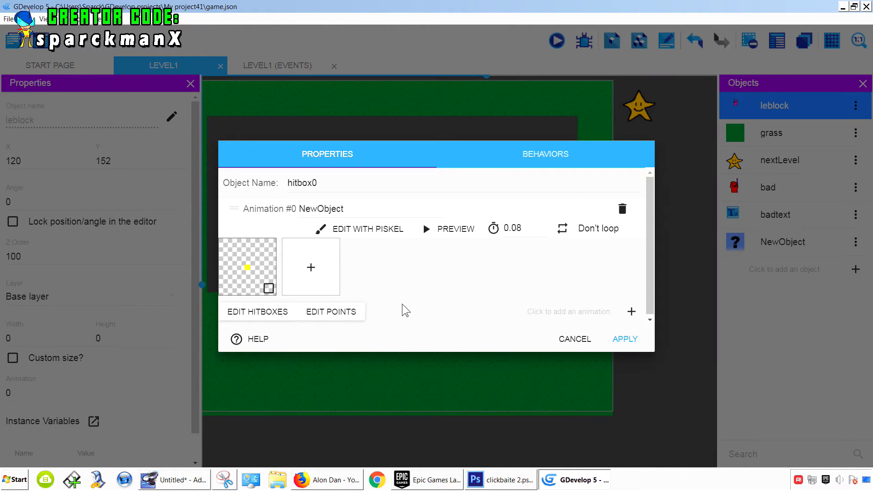
pyautogui.click(624, 339)
pyautogui.click(697, 246)
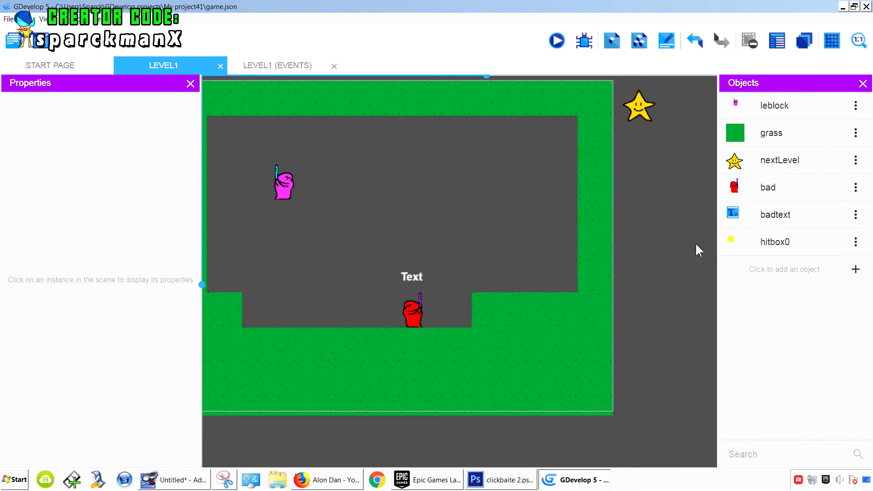
# Place an instance of hitbox0 at about X 330, Y 301 and put leblock on the pit floor facing the red enemy.
pyautogui.moveTo(734, 246); pyautogui.dragTo(356, 250)
pyautogui.click(497, 219)
pyautogui.click(373, 238)
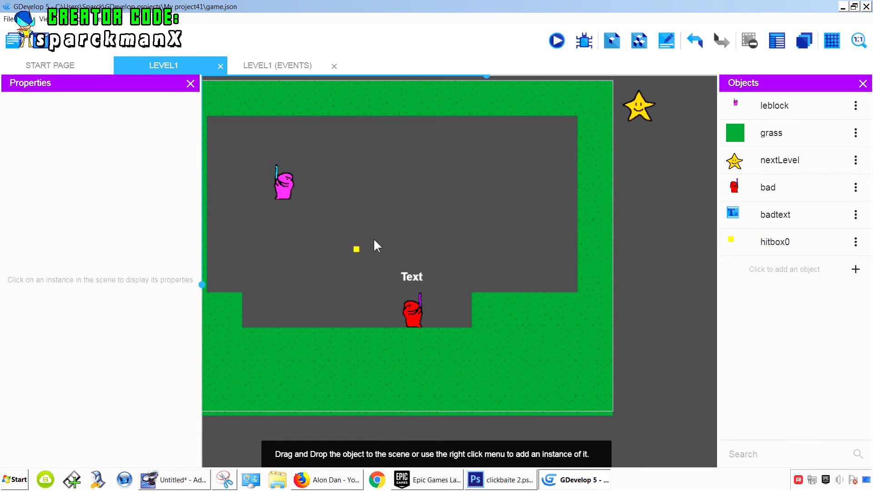
pyautogui.scroll(3, 371, 240)
pyautogui.scroll(1, 371, 243)
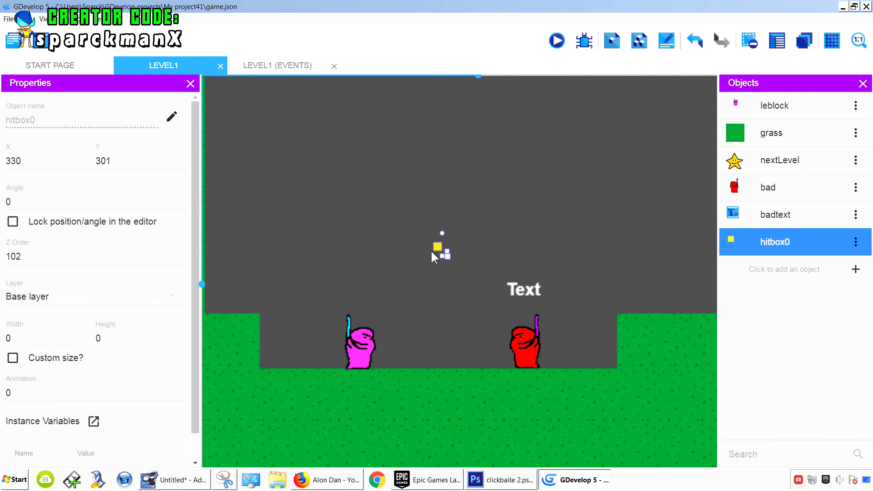
# Add a new event to the Level1 events and give it a sprite Current animation condition.
pyautogui.click(275, 68)
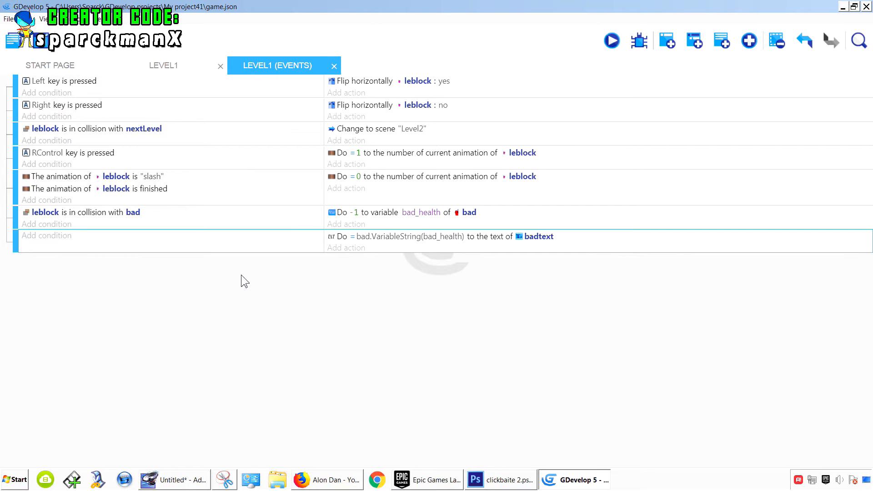
pyautogui.click(667, 41)
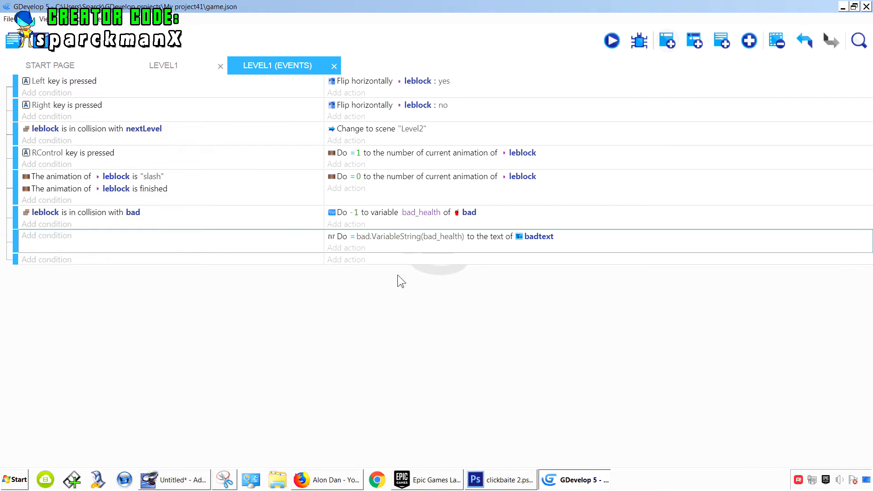
pyautogui.click(68, 260)
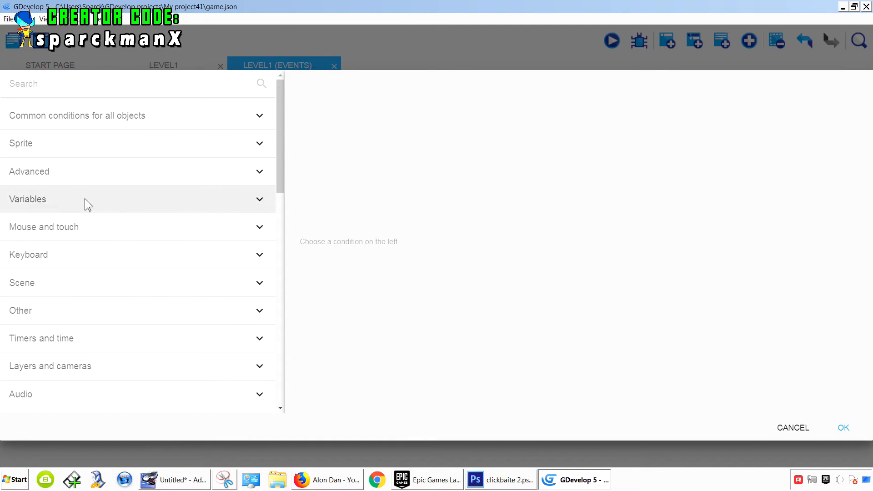
pyautogui.click(86, 146)
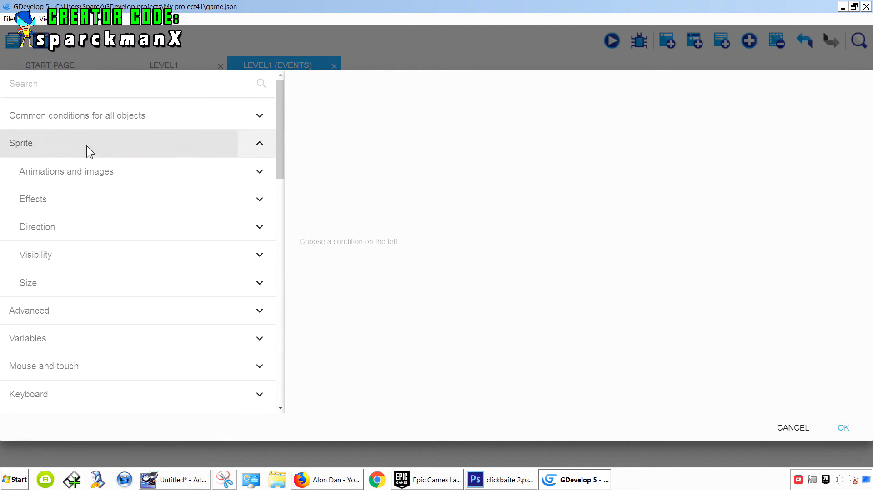
pyautogui.click(110, 173)
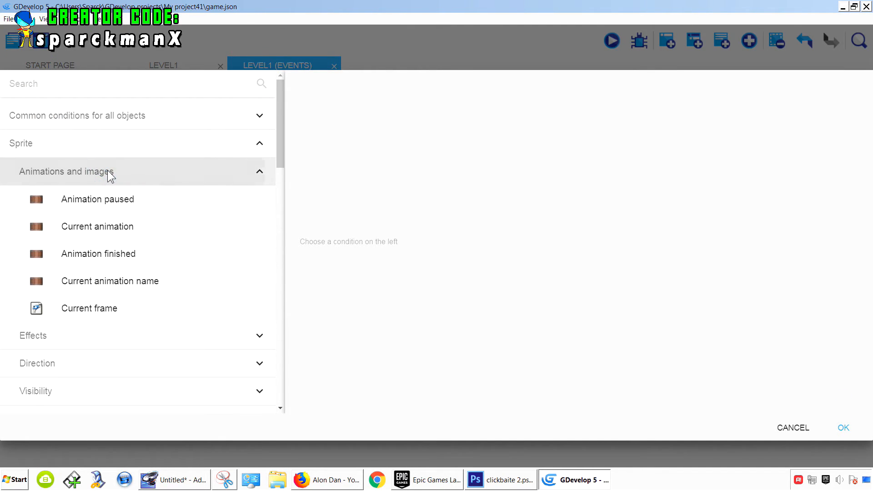
pyautogui.click(131, 226)
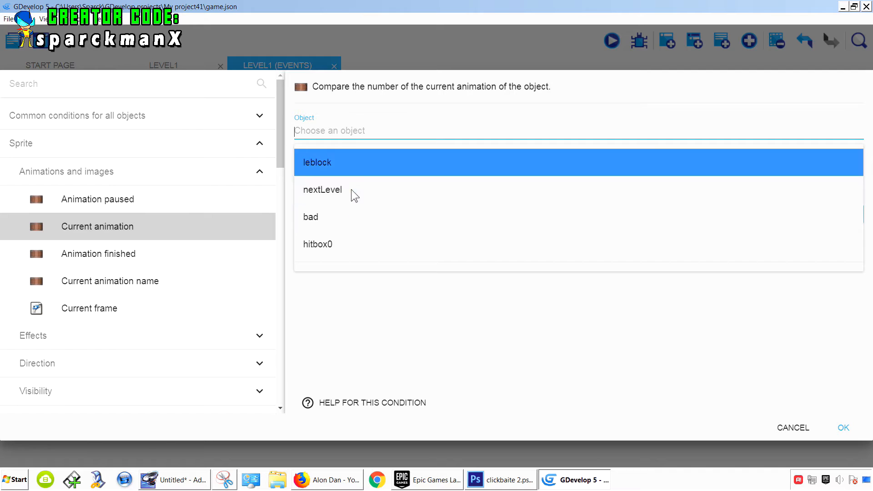
# Make the condition test that leblock's current animation number is = (equal to) 1, and apply it.
pyautogui.click(342, 168)
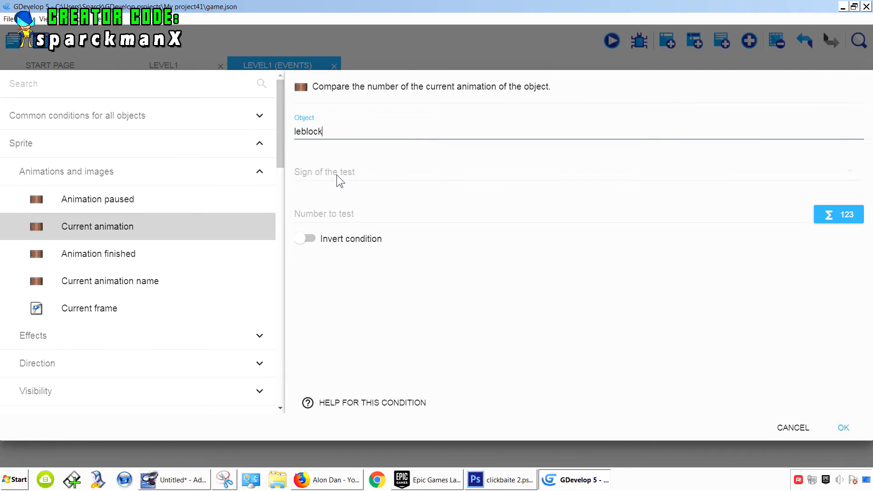
pyautogui.click(336, 175)
pyautogui.click(341, 172)
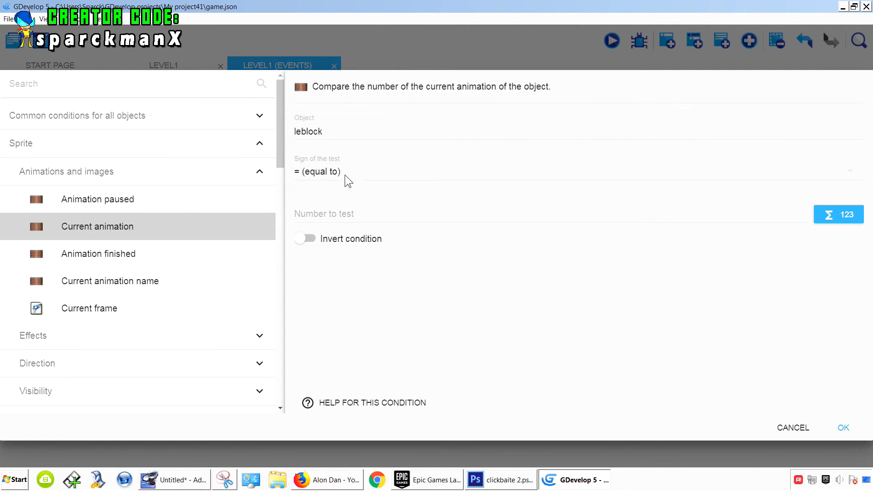
pyautogui.click(340, 213)
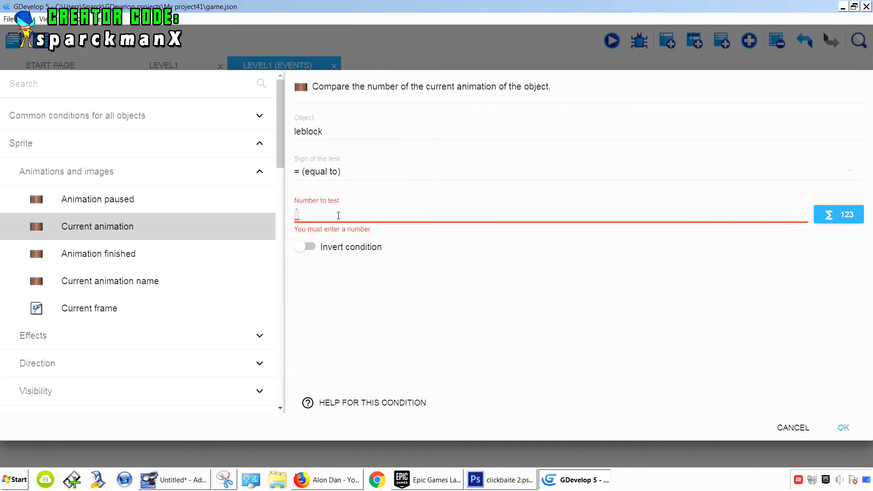
pyautogui.click(370, 331)
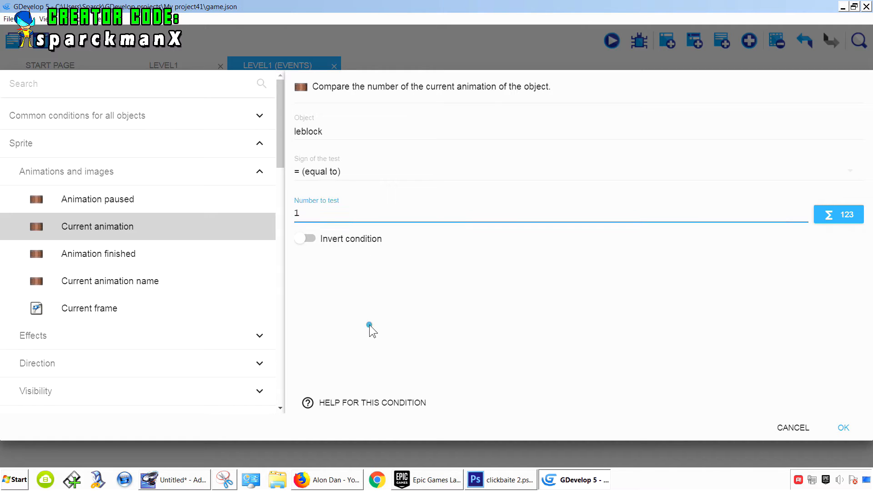
pyautogui.click(845, 427)
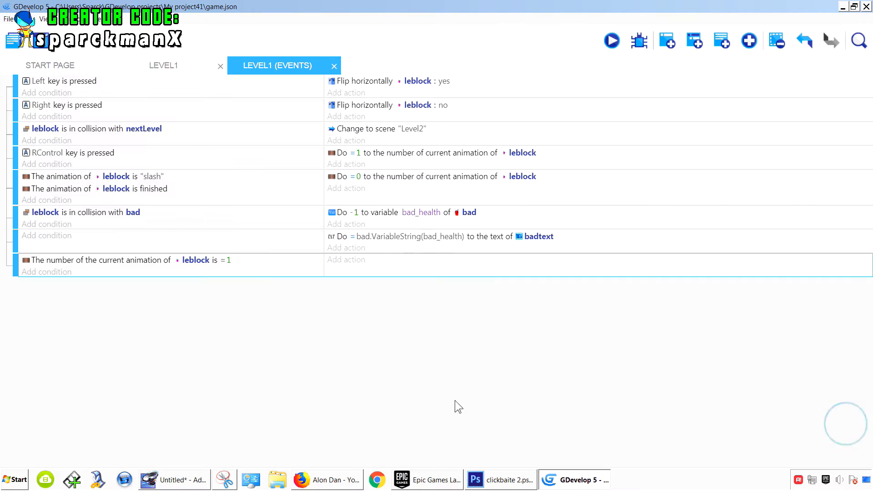
# Add a Put an object around another action to the event testing leblock's current animation number.
pyautogui.click(361, 267)
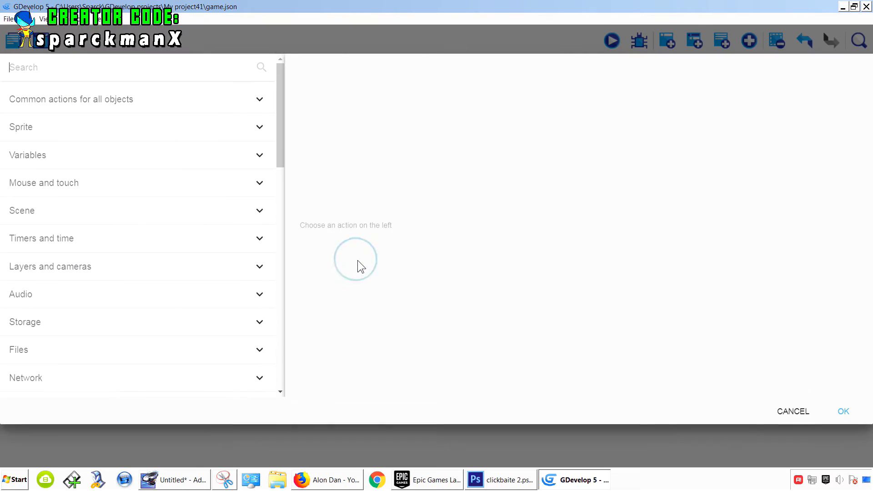
pyautogui.click(118, 118)
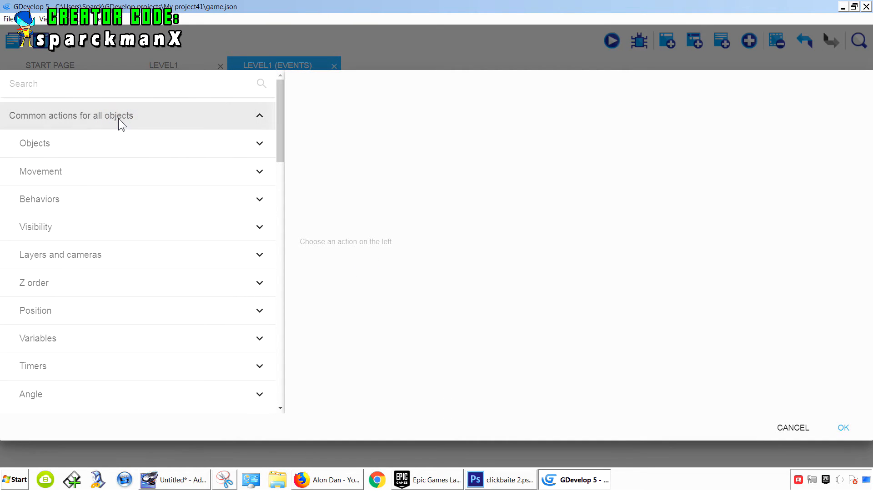
pyautogui.click(110, 146)
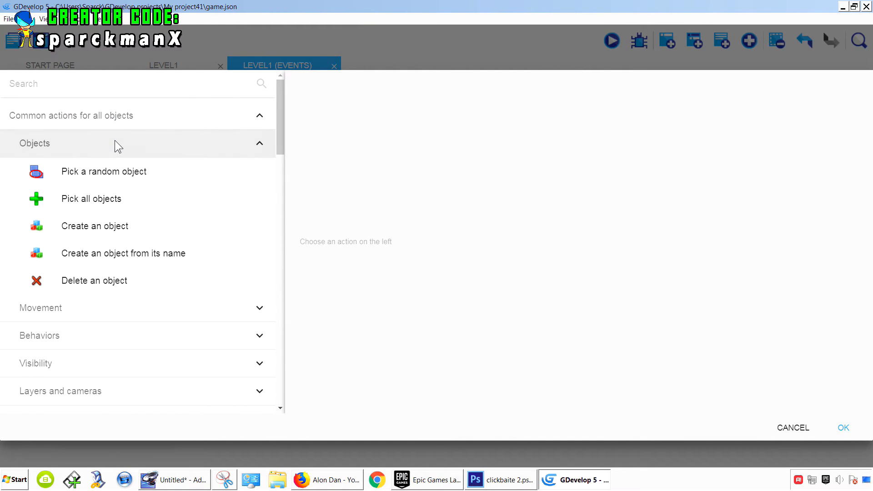
pyautogui.click(117, 138)
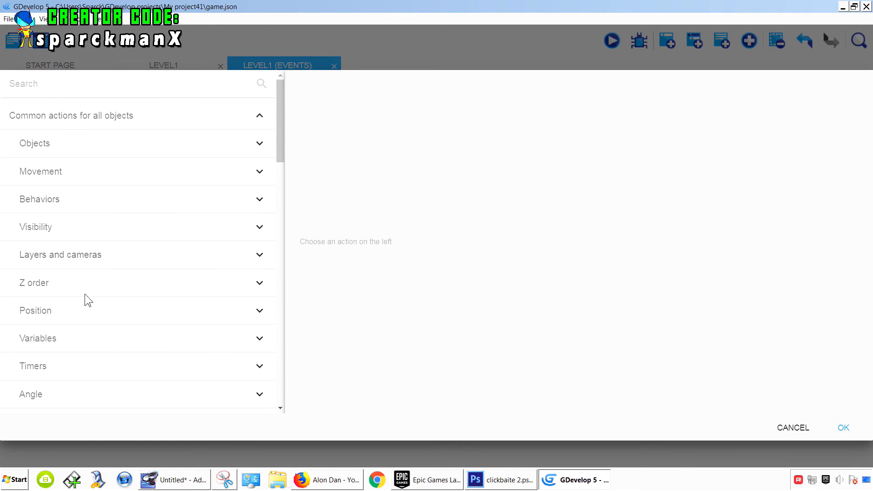
pyautogui.click(77, 315)
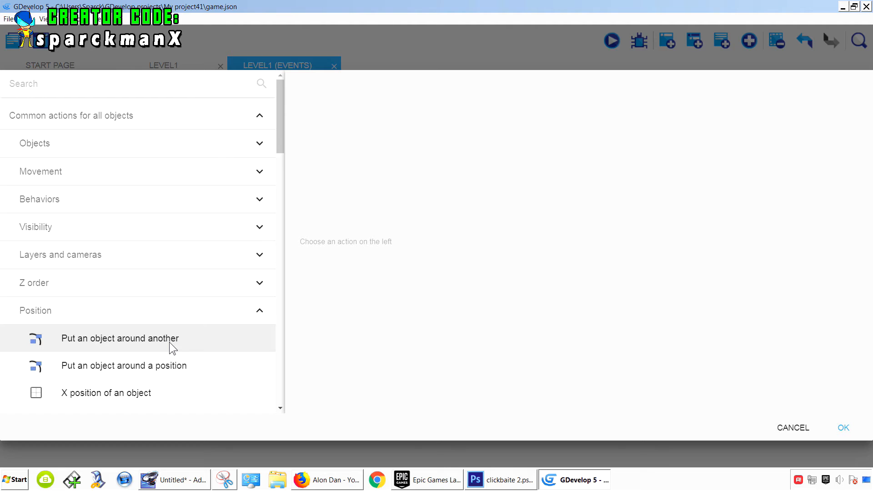
pyautogui.click(169, 342)
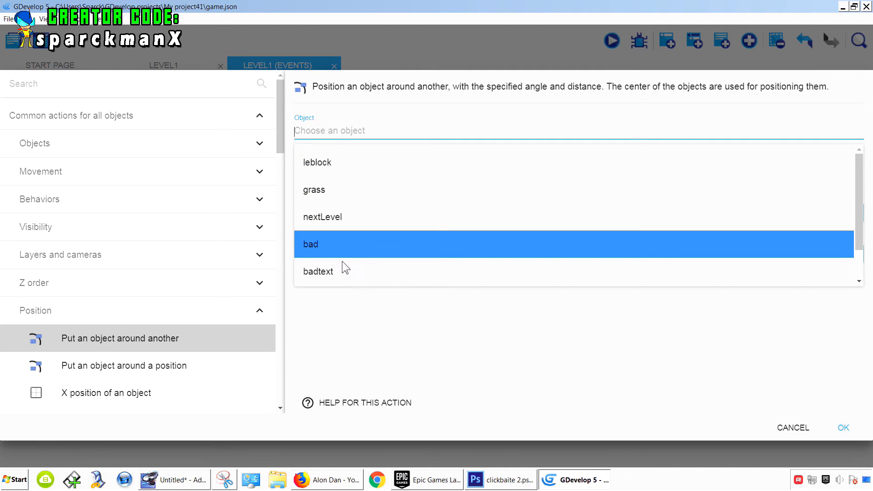
# Make the action put hitbox0 around leblock at a distance of 20 with no angle, and apply it.
pyautogui.scroll(-1, 343, 214)
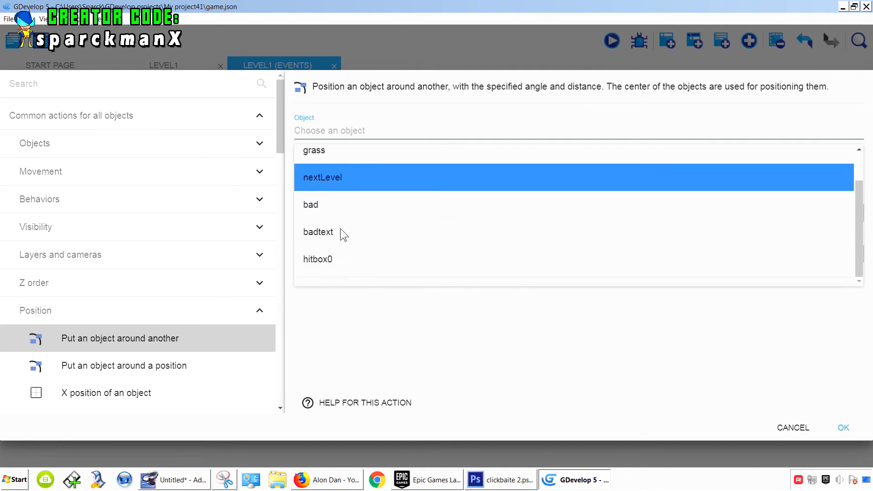
pyautogui.click(341, 257)
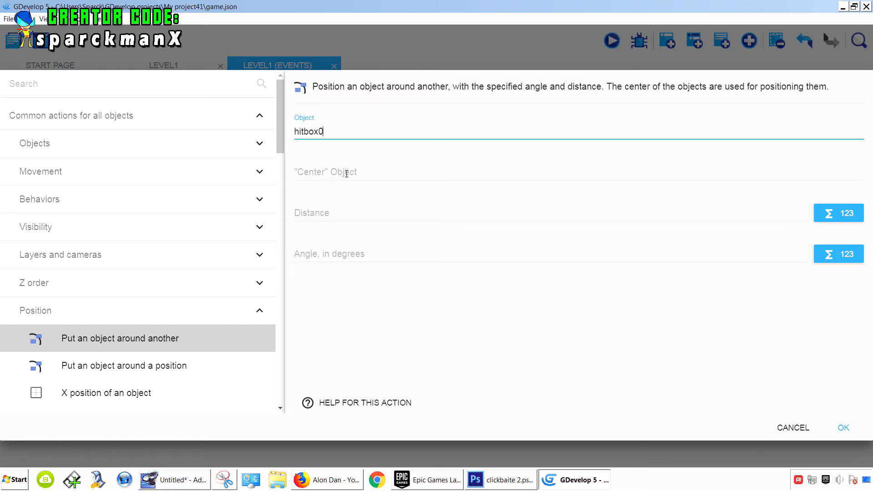
pyautogui.click(347, 173)
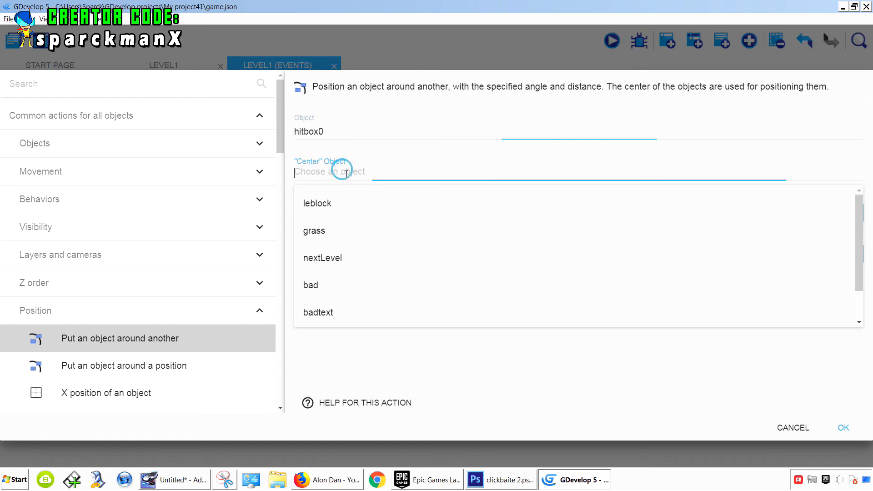
pyautogui.click(333, 206)
pyautogui.click(334, 217)
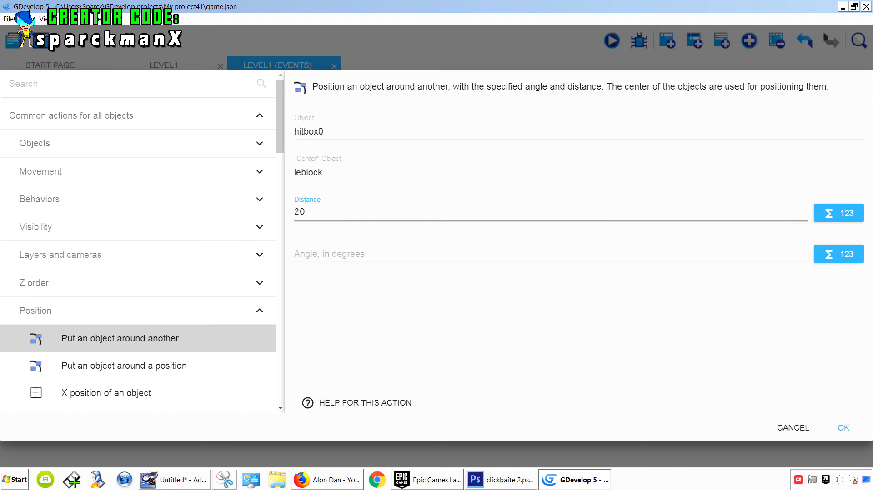
pyautogui.click(375, 276)
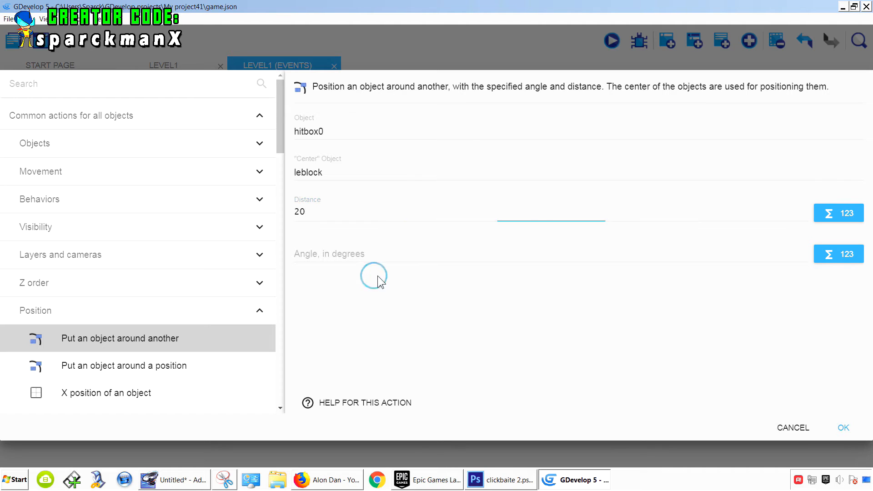
pyautogui.click(843, 428)
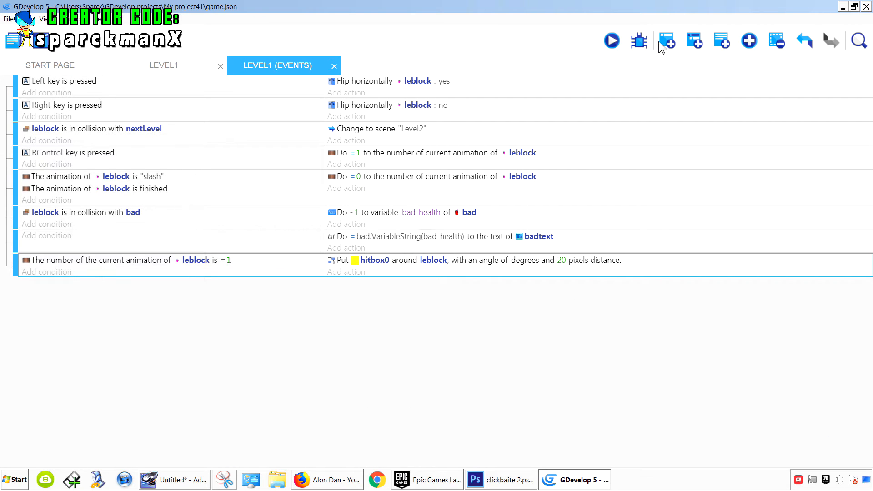
# Preview the level, walk leblock back and forth while slashing to check where hitbox0 lands, and close the preview.
pyautogui.click(612, 41)
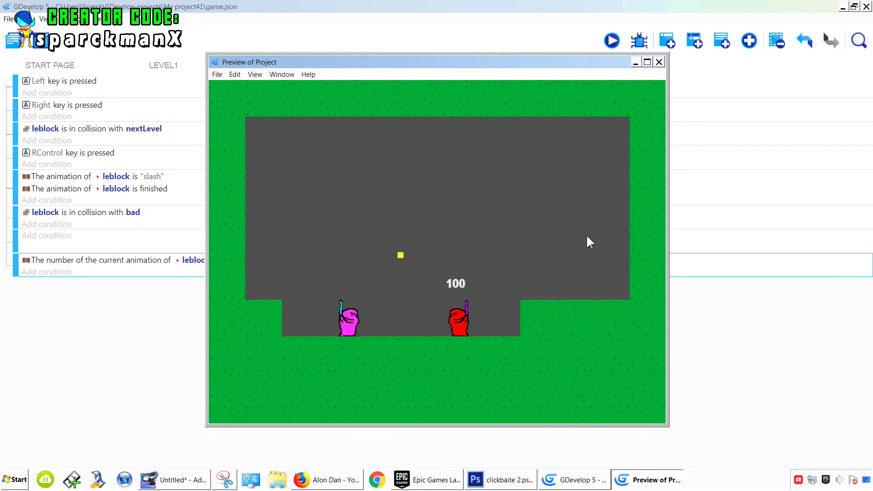
pyautogui.press('Right')
pyautogui.press('Left')
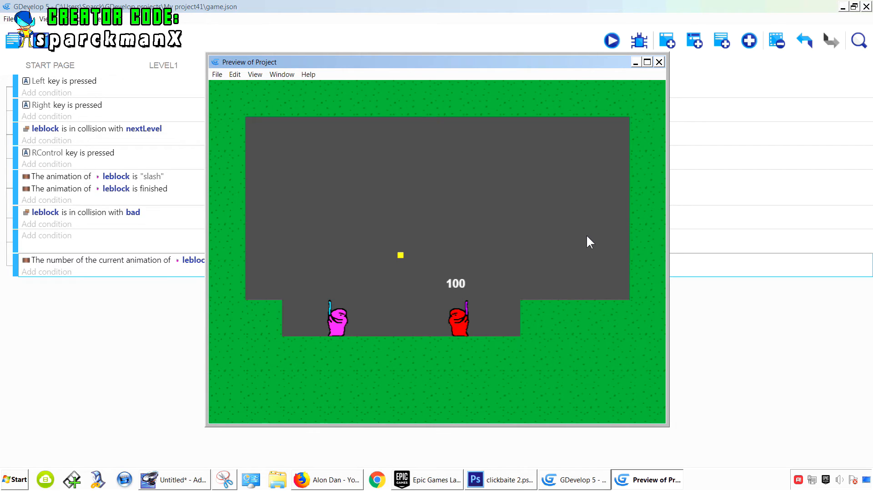
pyautogui.press('ctrl')
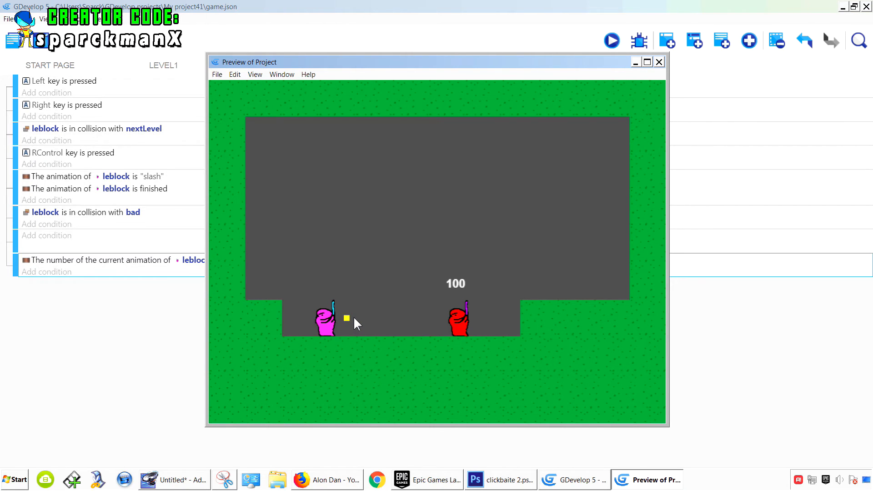
pyautogui.press('Right')
pyautogui.press('Left')
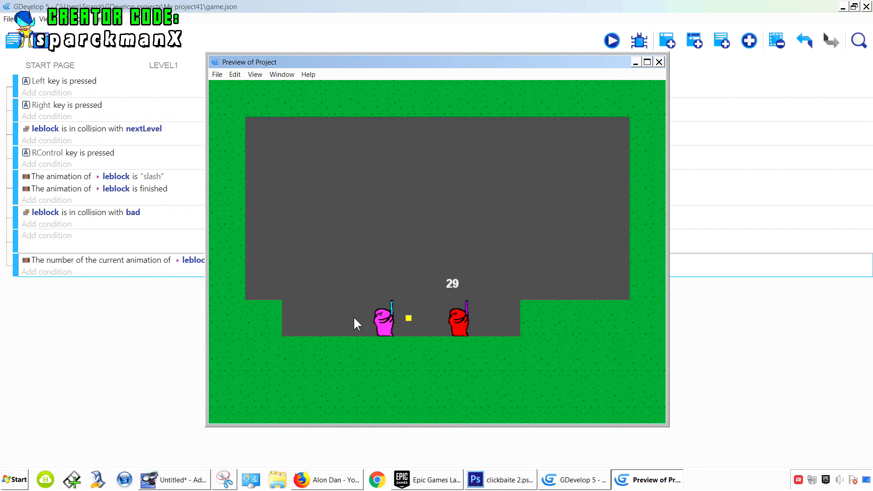
pyautogui.press('ctrl')
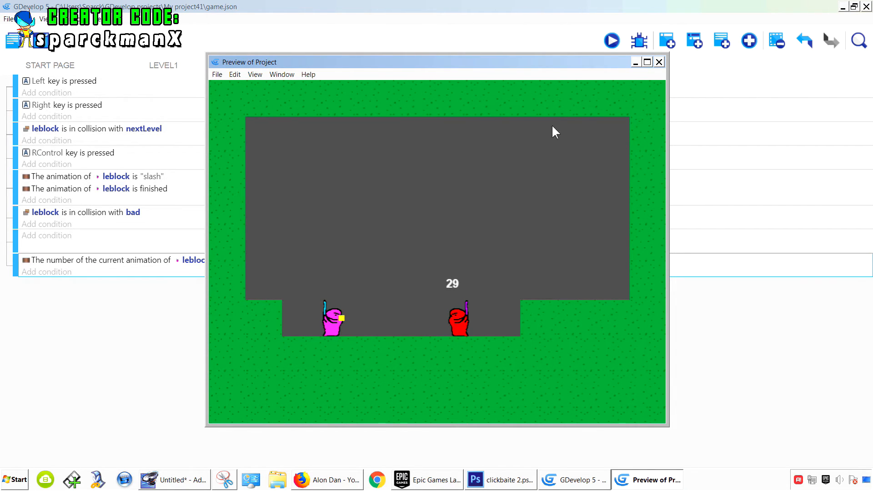
pyautogui.click(659, 62)
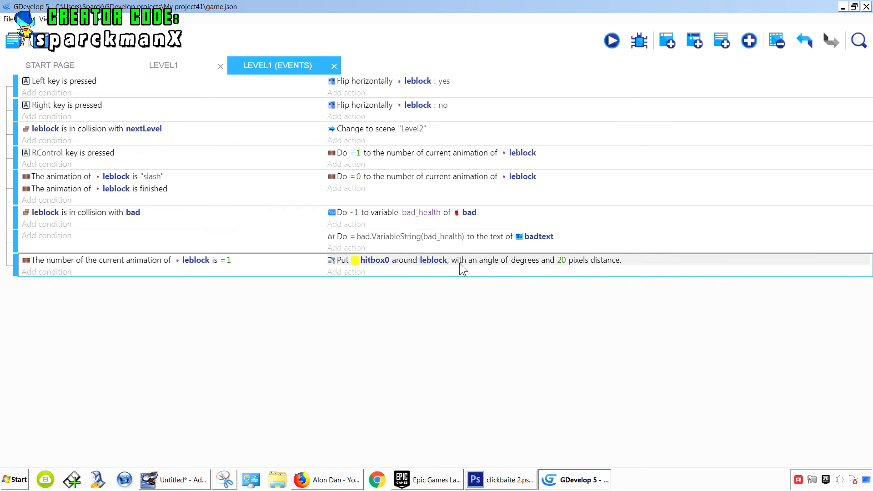
# Set the distance in the hitbox0 positioning action to 100 and apply it.
pyautogui.doubleClick(474, 260)
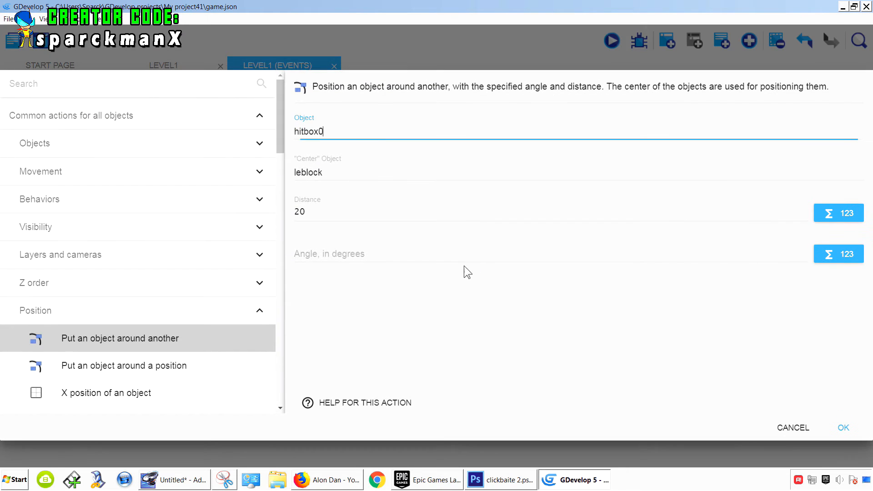
pyautogui.doubleClick(307, 215)
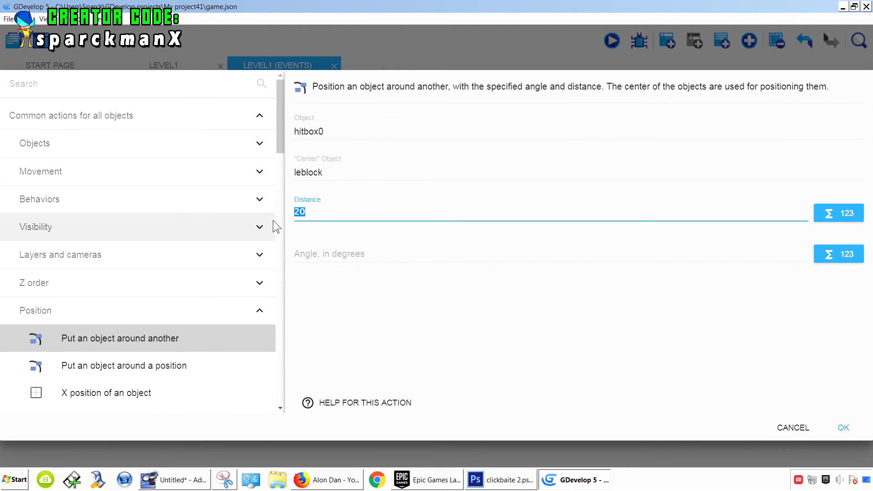
pyautogui.write('100')
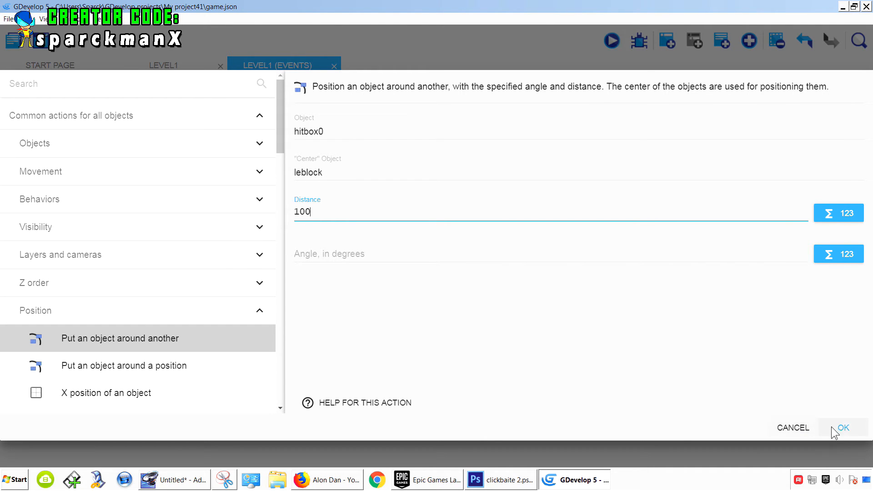
pyautogui.click(844, 428)
# Preview the level to check hitbox0's placement at the 100-pixel distance while slashing and moving, and close the preview.
pyautogui.click(613, 40)
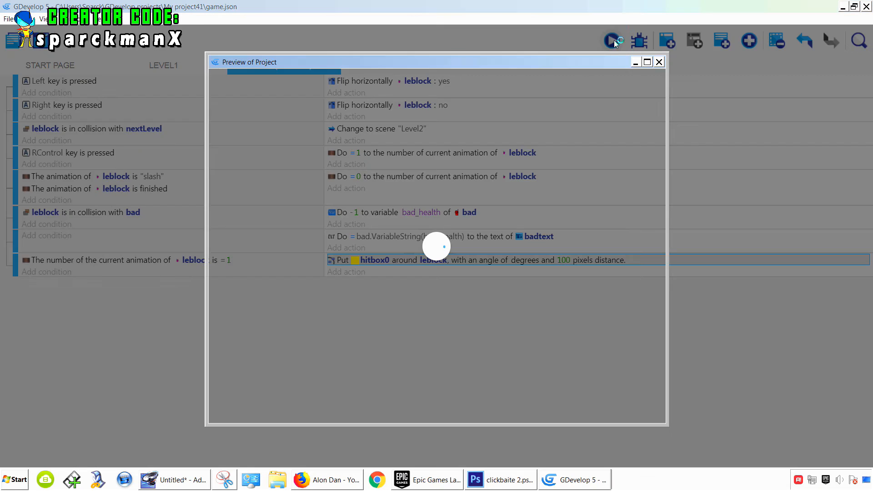
pyautogui.press('Right')
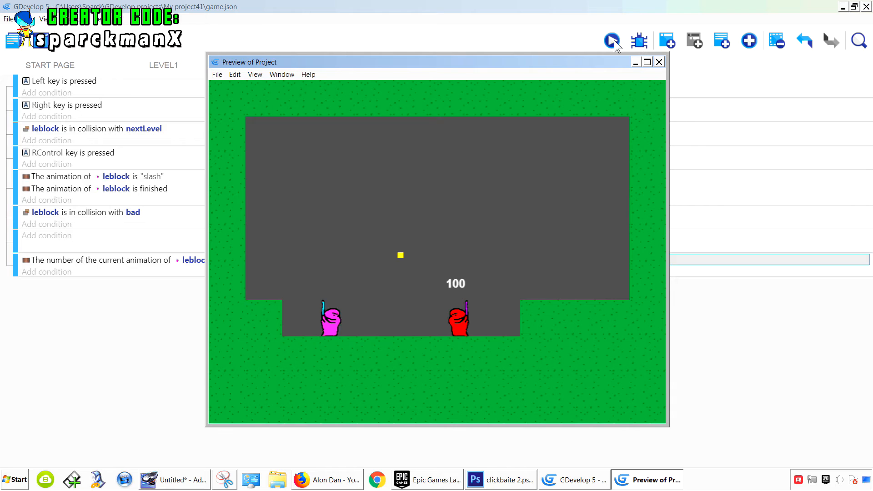
pyautogui.press('ctrl')
pyautogui.press('ctrl')
pyautogui.press('Left')
pyautogui.press('Right')
pyautogui.click(660, 63)
# Set the distance in the hitbox0 positioning action to 50.
pyautogui.click(563, 261)
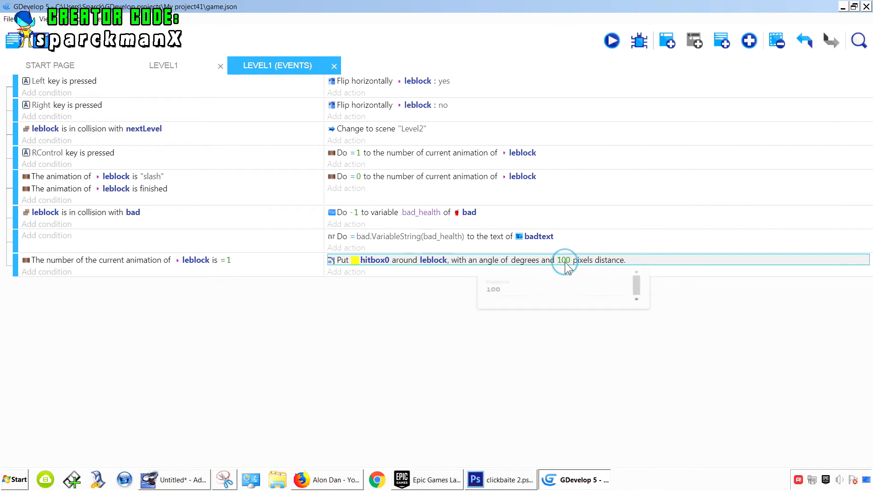
pyautogui.write('50')
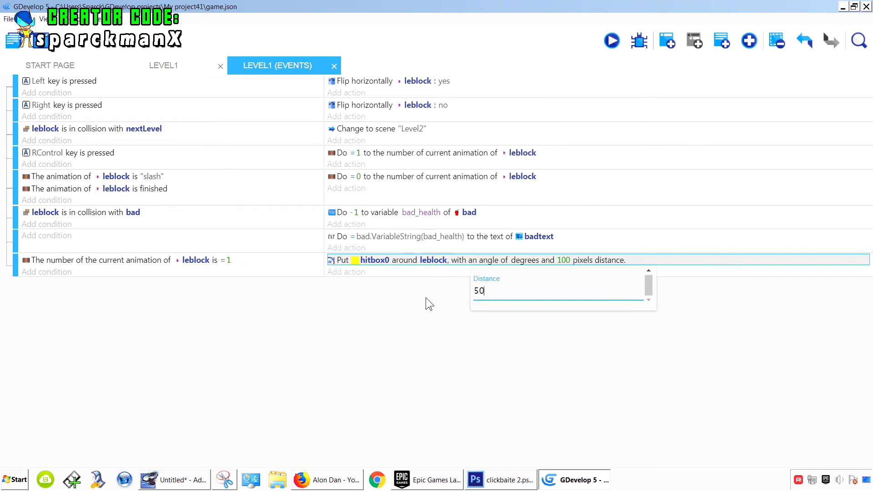
pyautogui.press('Return')
# Preview the level and slash repeatedly to check hitbox0's placement at the 50-pixel distance, and close the preview.
pyautogui.click(612, 41)
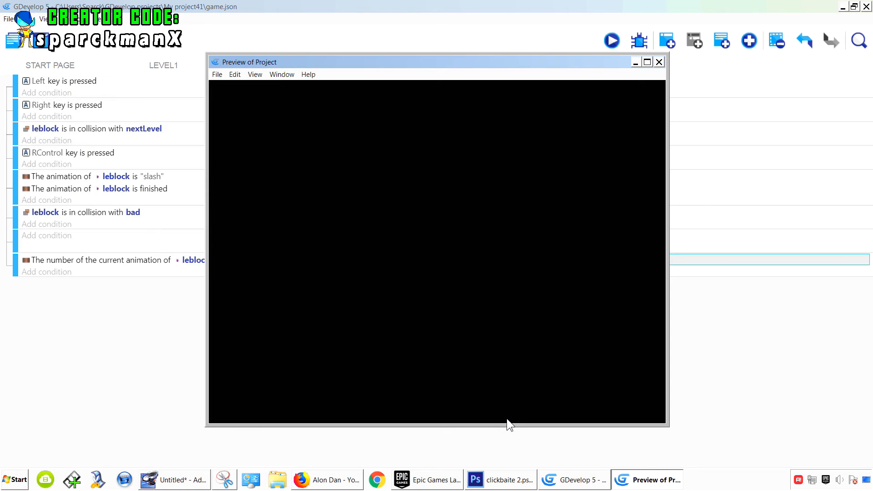
pyautogui.press('ctrl')
pyautogui.press('ctrl')
pyautogui.press('ctrl')
pyautogui.press('ctrl')
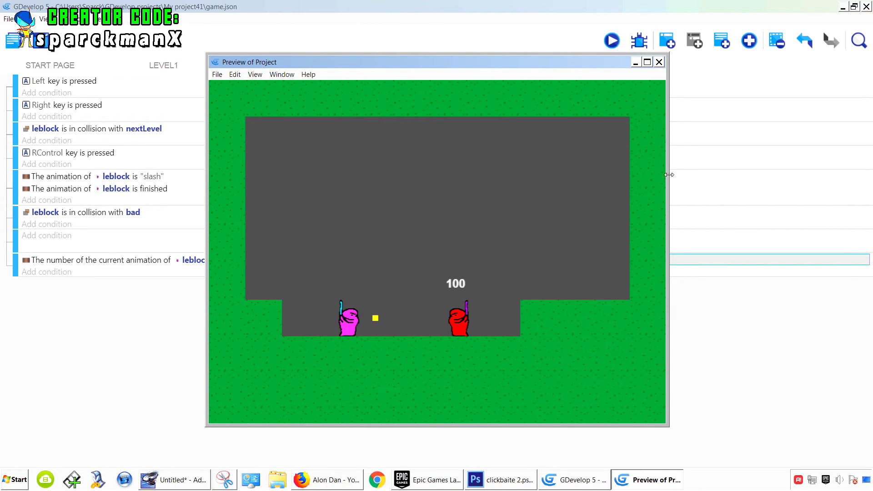
pyautogui.click(659, 62)
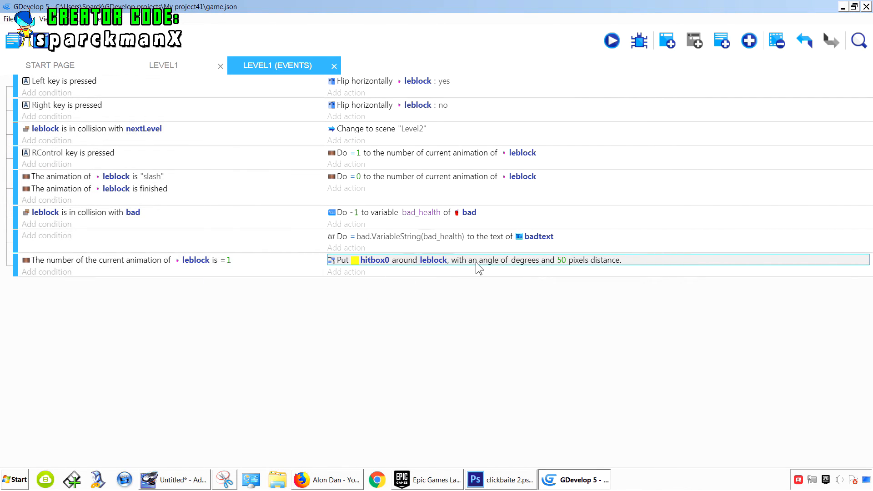
# Set the distance in the hitbox0 positioning action to 55.
pyautogui.click(562, 261)
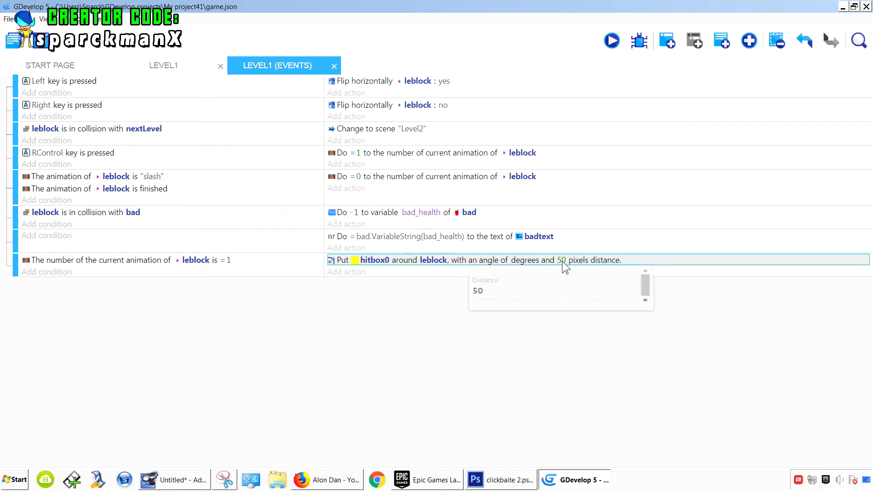
pyautogui.moveTo(484, 293); pyautogui.dragTo(476, 295)
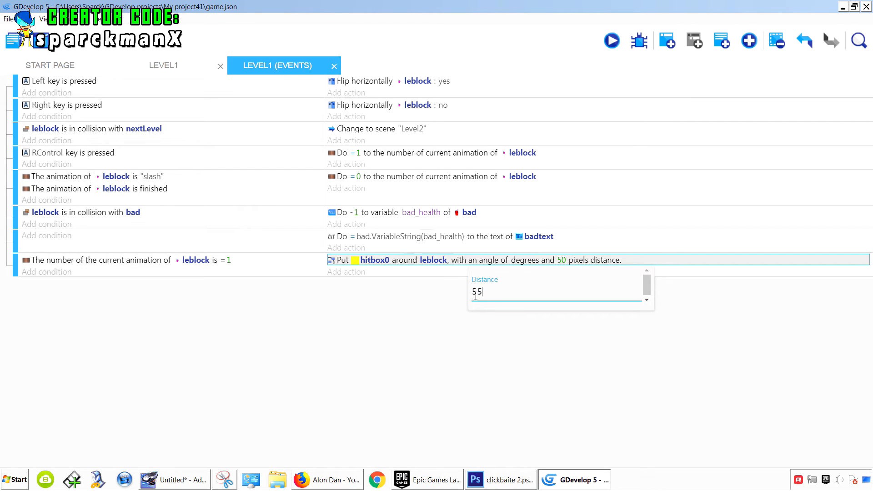
pyautogui.click(376, 329)
# Preview the level and slash once to check hitbox0's placement at the 55-pixel distance, and close the preview.
pyautogui.click(612, 41)
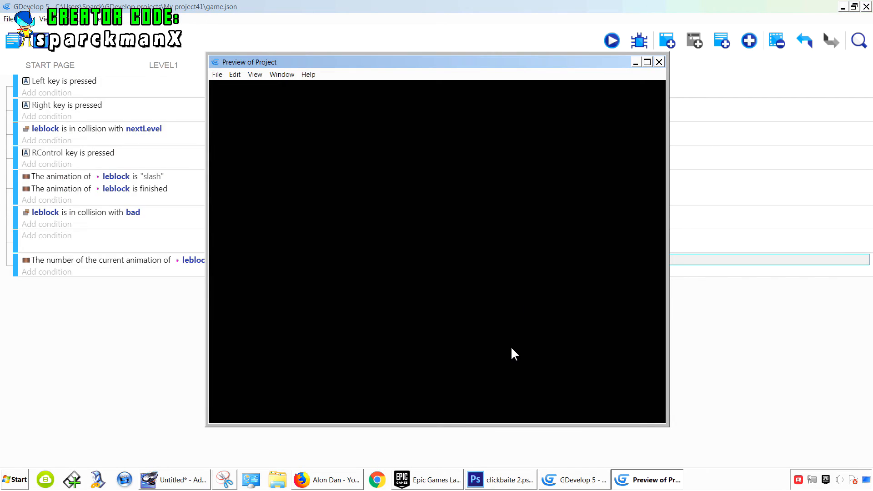
pyautogui.press('Control_R')
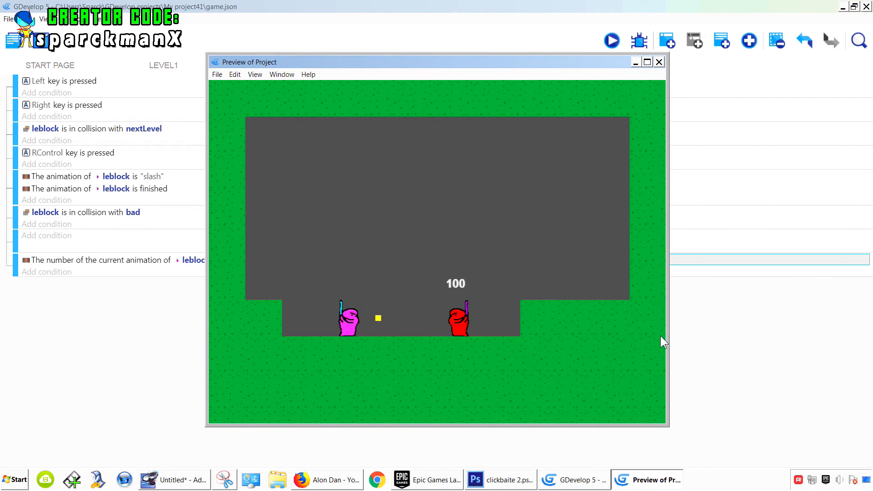
pyautogui.click(660, 62)
# Inspect the frames of leblock's slash animation in the level's object editor and close it without changes.
pyautogui.click(165, 67)
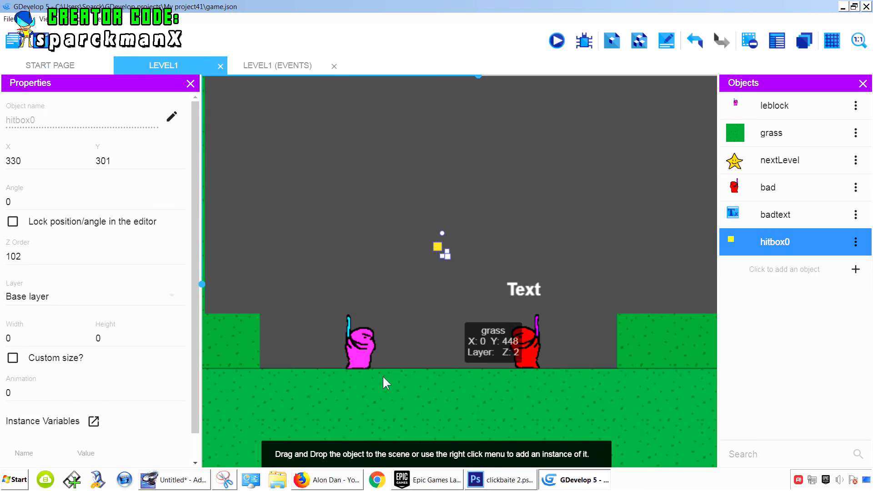
pyautogui.click(360, 361)
pyautogui.click(856, 106)
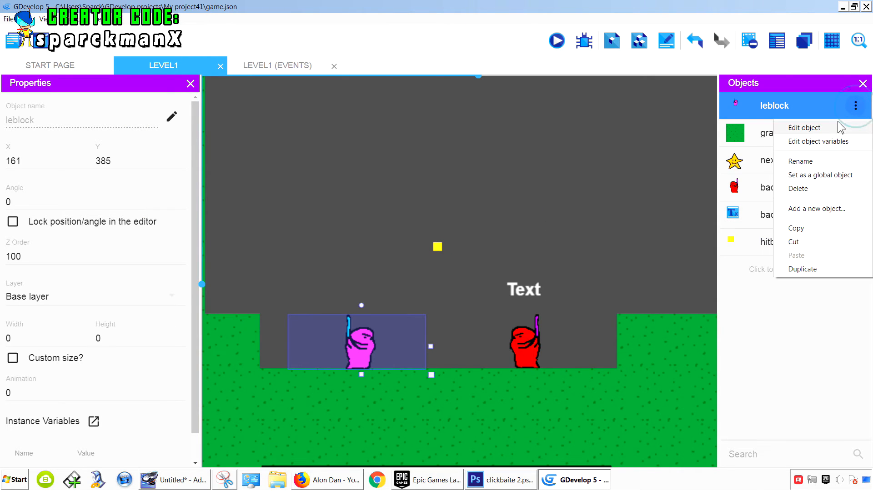
pyautogui.click(838, 122)
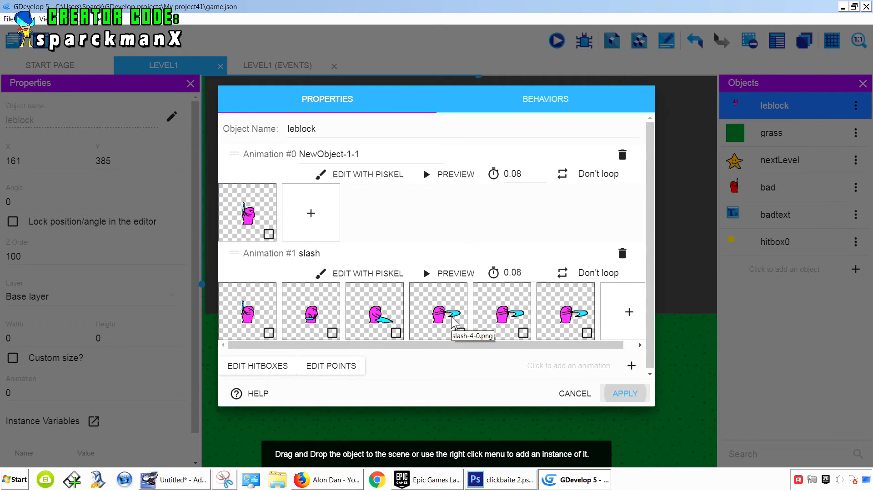
pyautogui.click(575, 393)
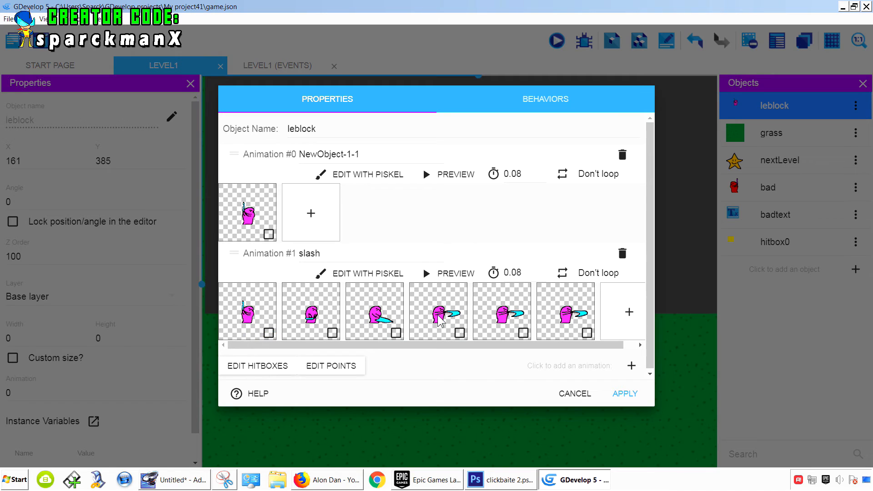
pyautogui.click(572, 397)
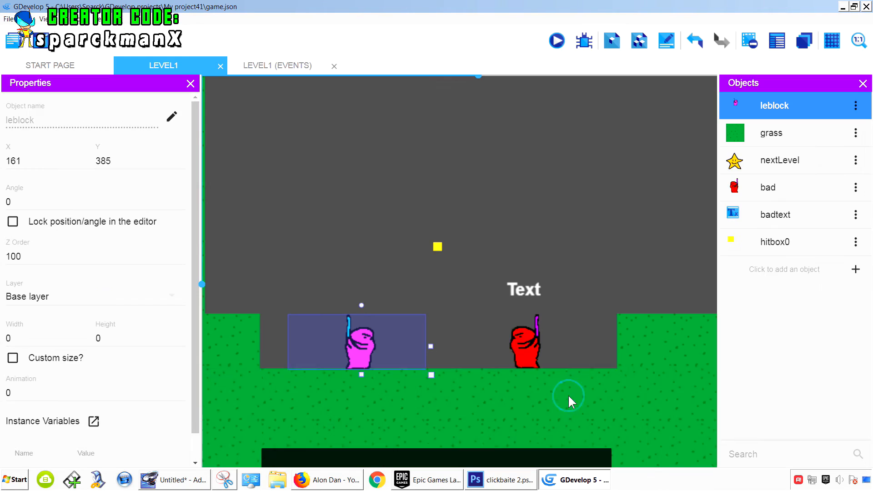
# Start a Current frame condition for leblock in the event that positions hitbox0.
pyautogui.click(281, 67)
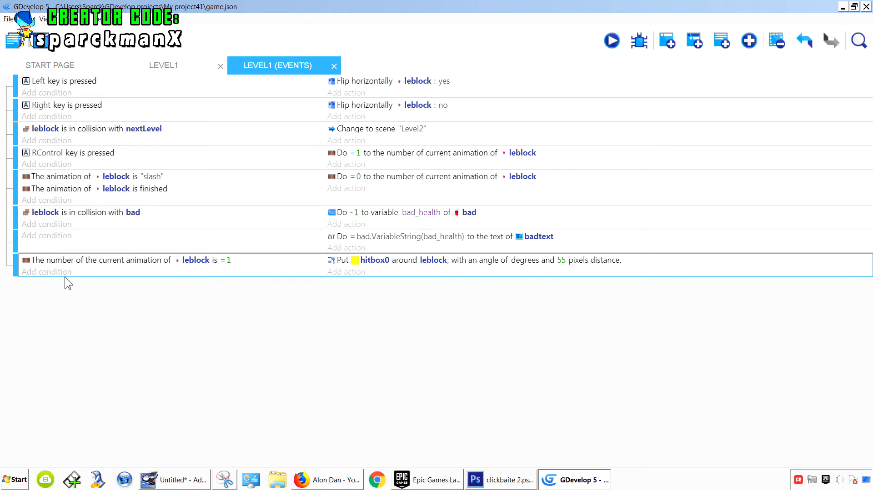
pyautogui.click(60, 272)
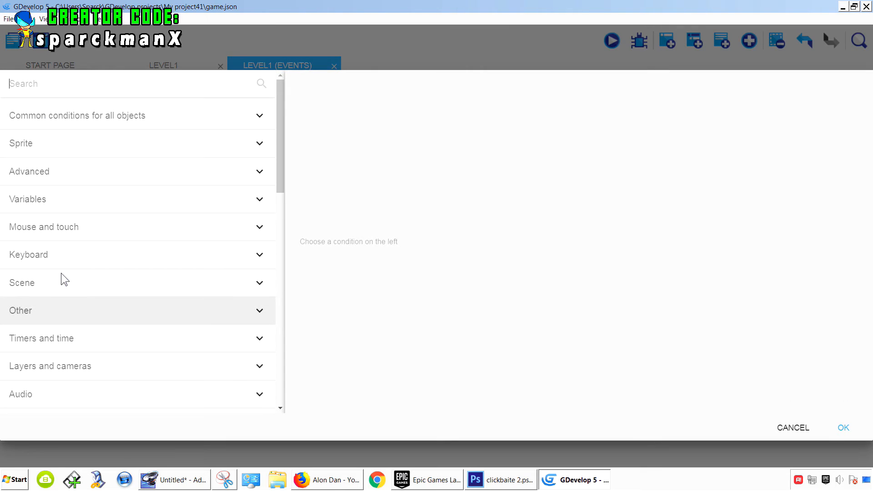
pyautogui.click(67, 144)
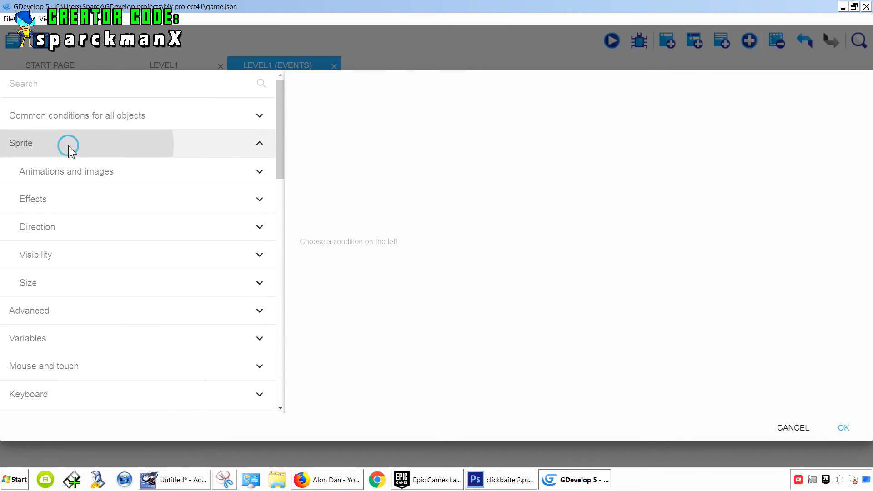
pyautogui.click(107, 175)
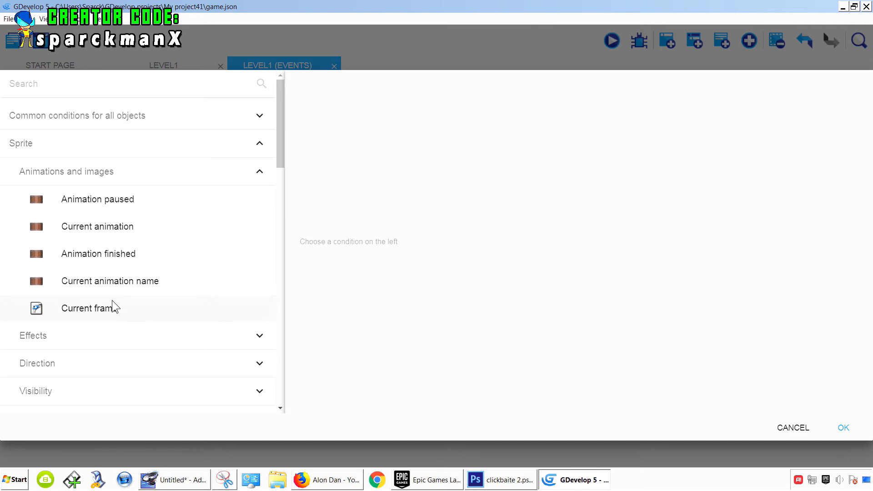
pyautogui.click(111, 312)
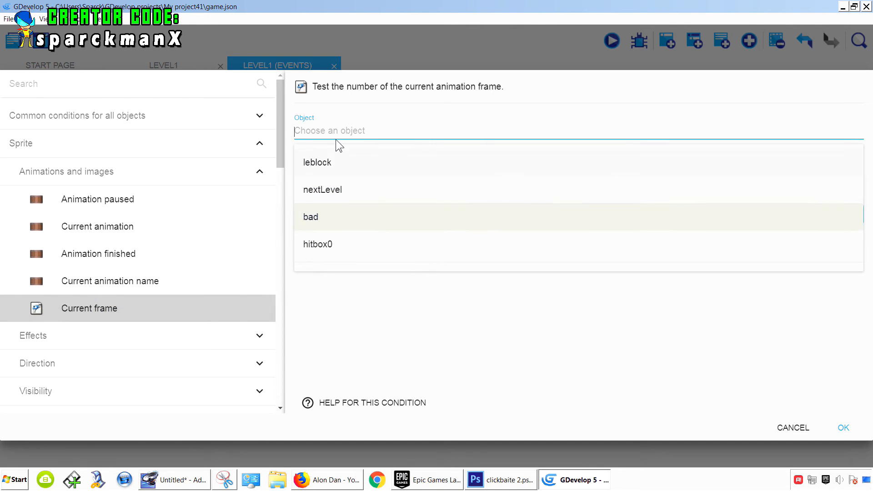
pyautogui.click(337, 167)
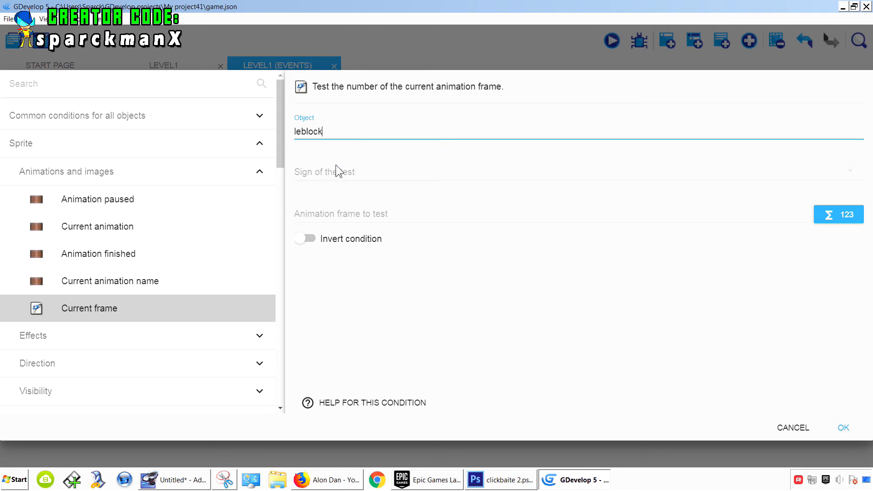
# Set the animation frame test to greater than 3 and confirm the condition.
pyautogui.click(348, 175)
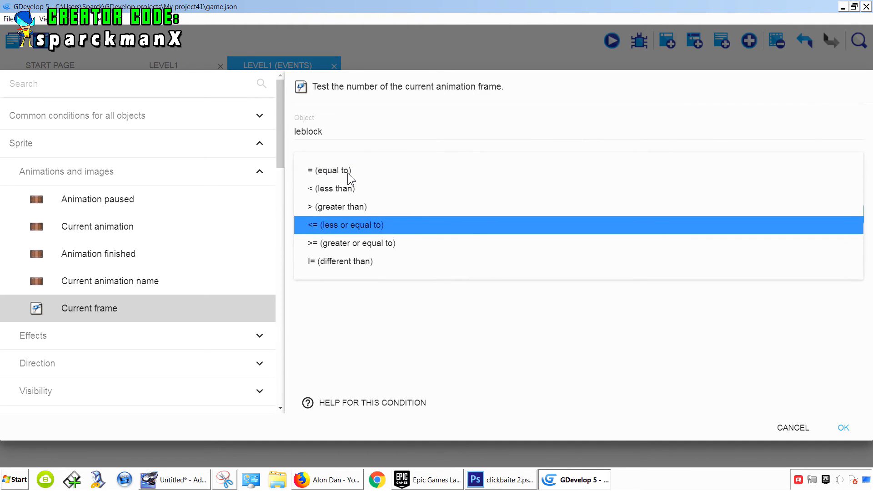
pyautogui.click(349, 172)
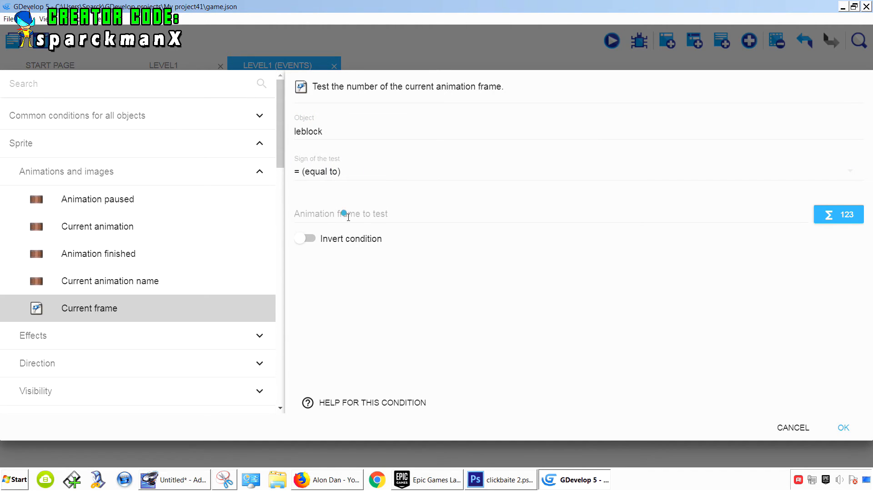
pyautogui.click(348, 217)
pyautogui.click(345, 177)
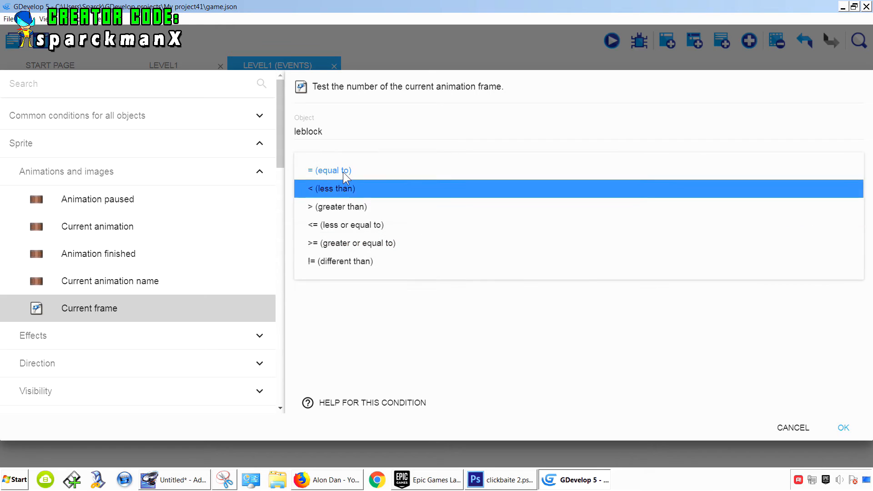
pyautogui.click(350, 205)
pyautogui.click(332, 214)
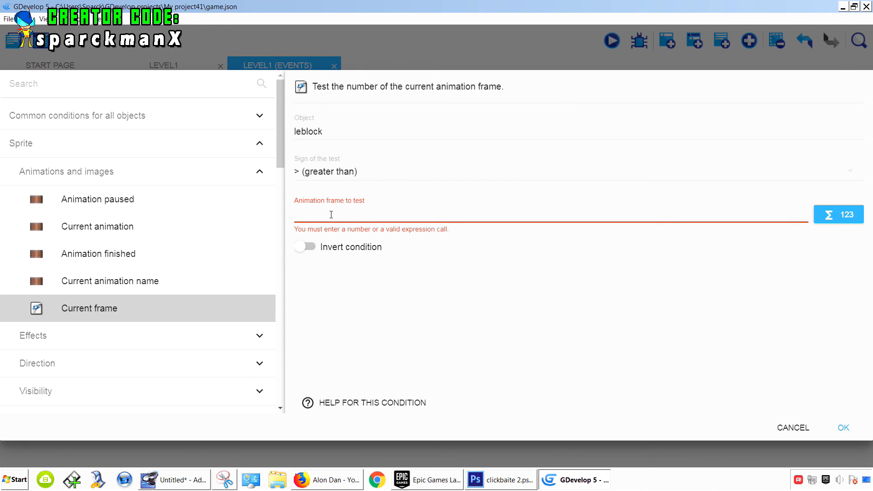
pyautogui.click(394, 294)
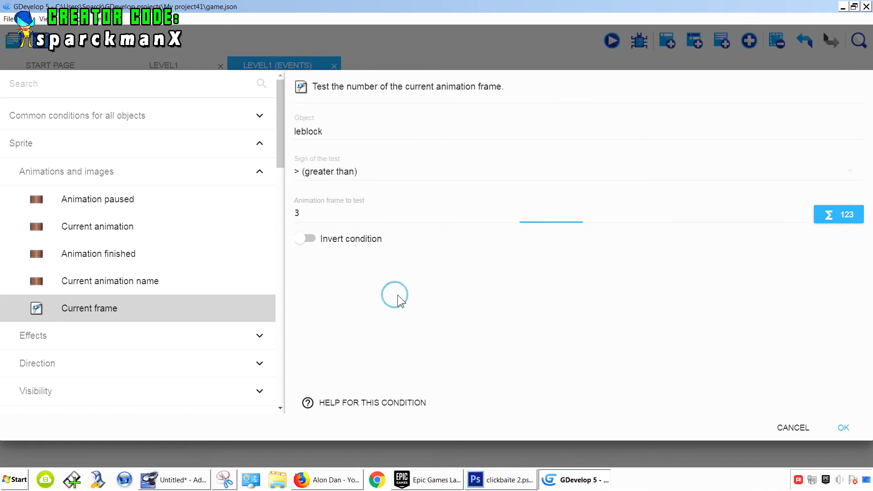
pyautogui.click(842, 428)
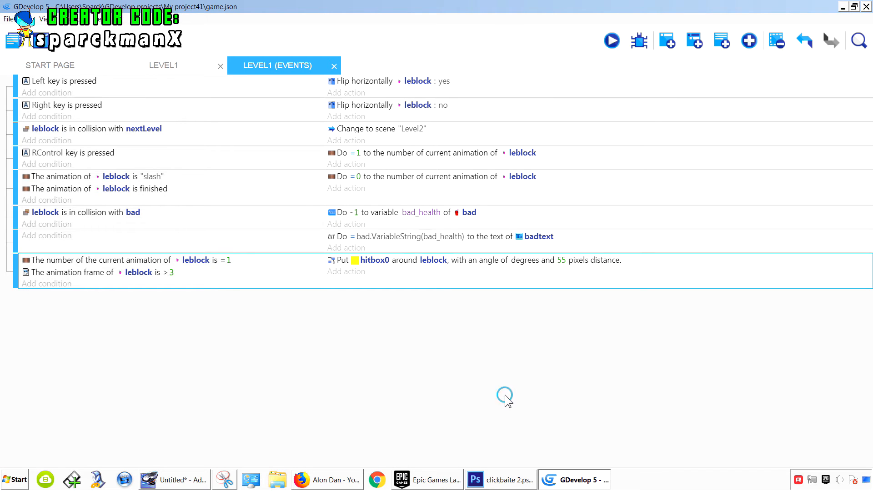
# Preview the level, slash facing the enemy to check hitbox0's timing, and jump leblock across to the enemy's other side.
pyautogui.click(614, 42)
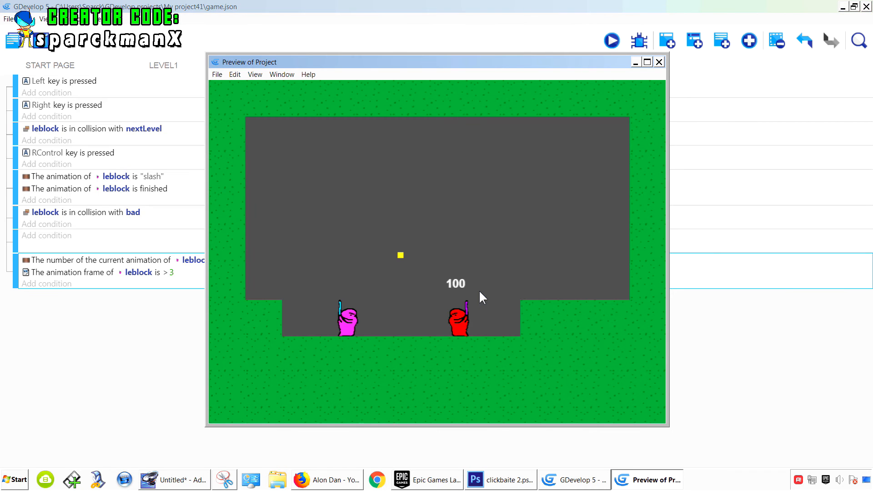
pyautogui.press('Control_R')
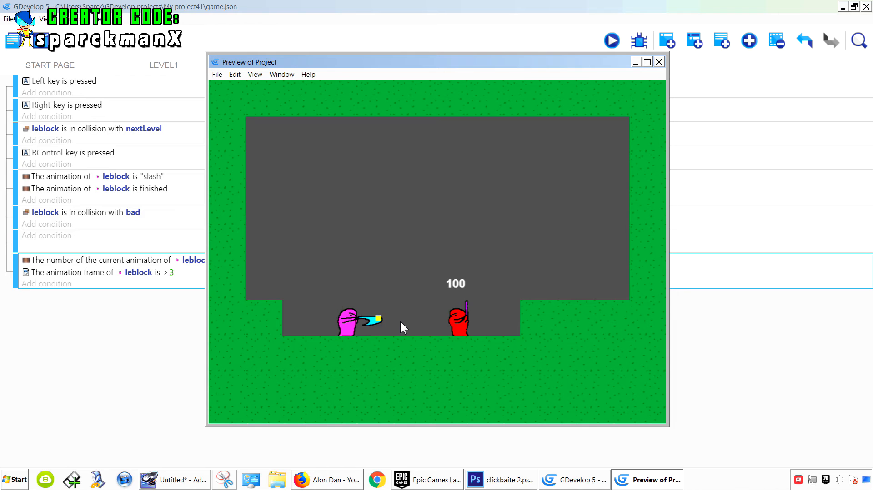
pyautogui.press('Control_R')
pyautogui.press('Left')
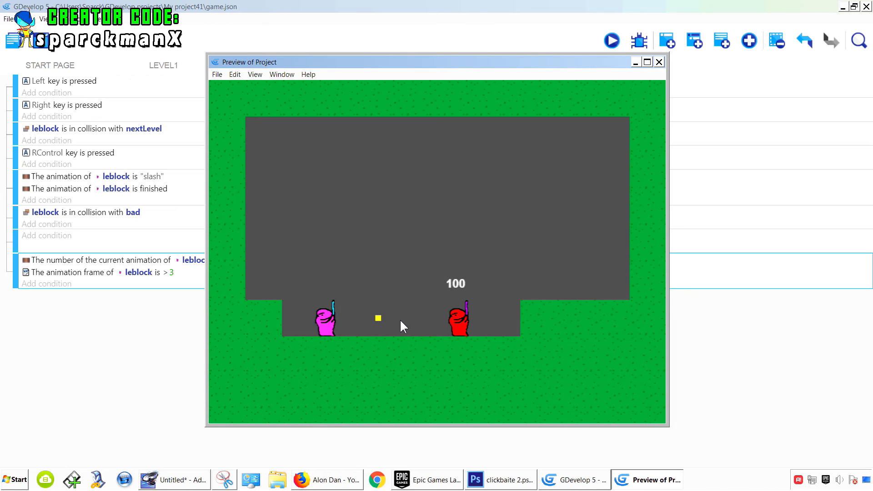
pyautogui.press('Right')
pyautogui.press('Left')
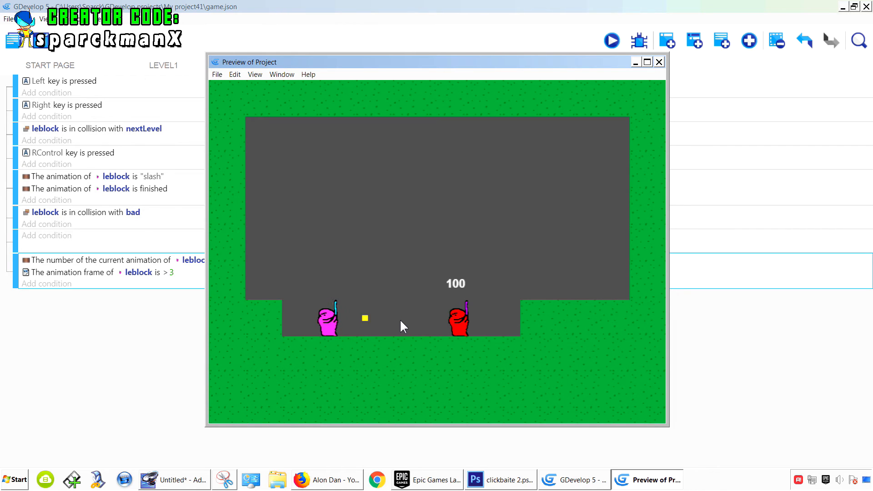
pyautogui.press('Up')
pyautogui.press('Right')
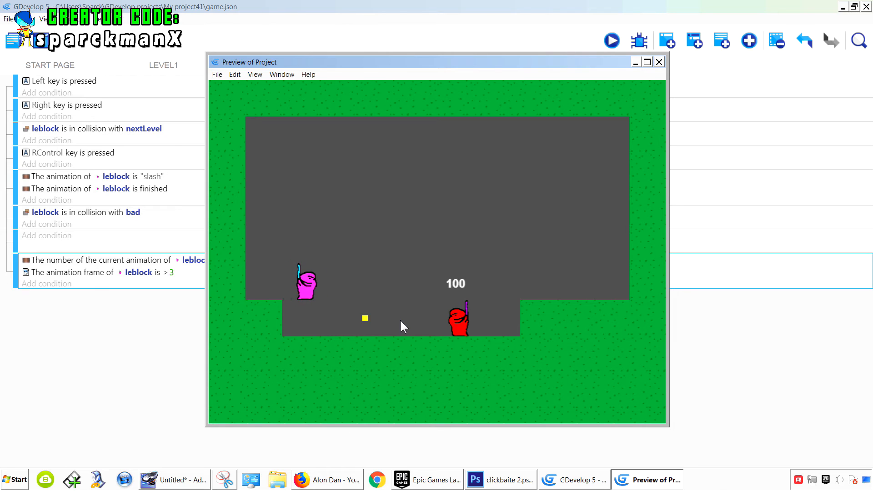
pyautogui.press('Up')
pyautogui.press('Right')
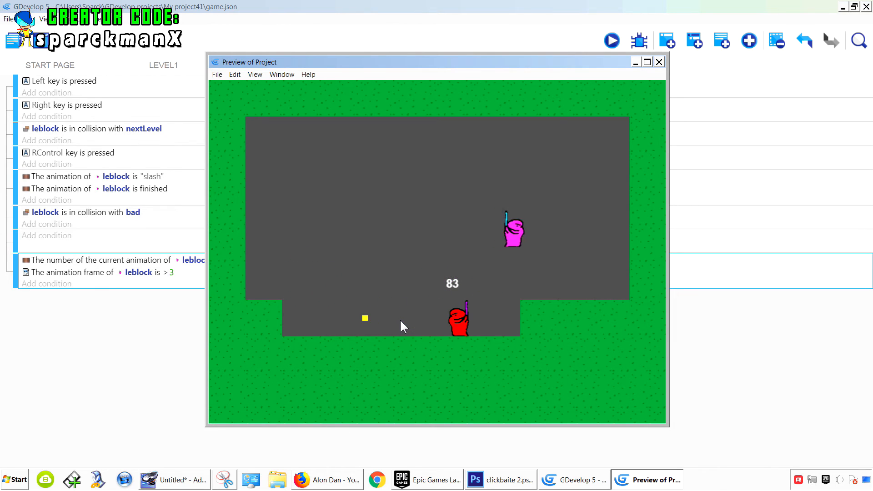
# Slash in both directions from the ledge beyond the enemy to check on which side of leblock hitbox0 is placed.
pyautogui.press('Left')
pyautogui.press('Control_R')
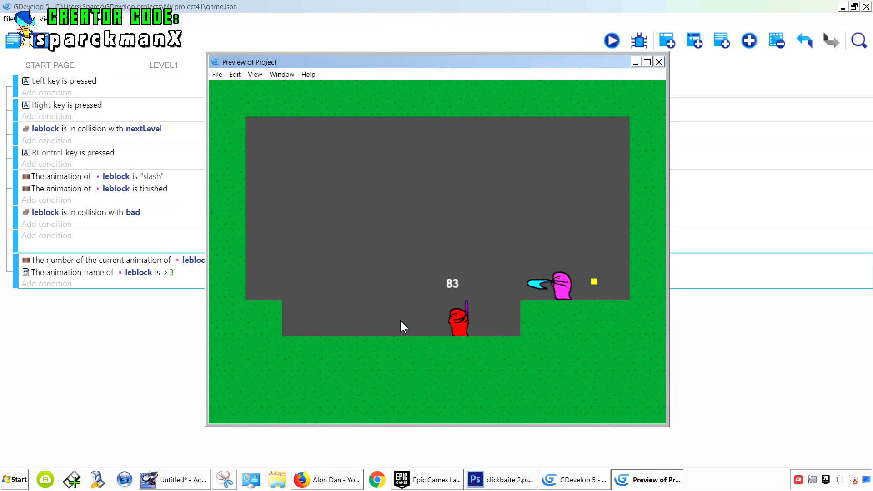
pyautogui.press('Right')
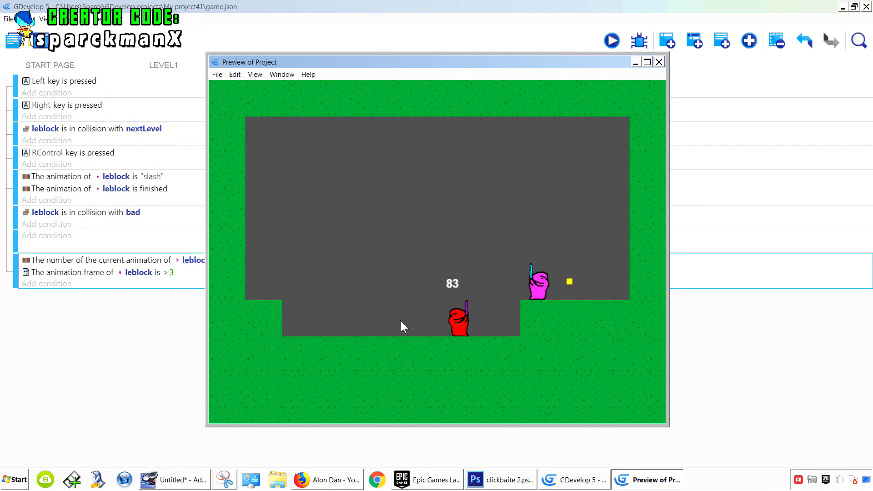
pyautogui.press('Control_R')
pyautogui.press('Left')
pyautogui.press('Control_R')
pyautogui.press('Right')
pyautogui.press('Control_R')
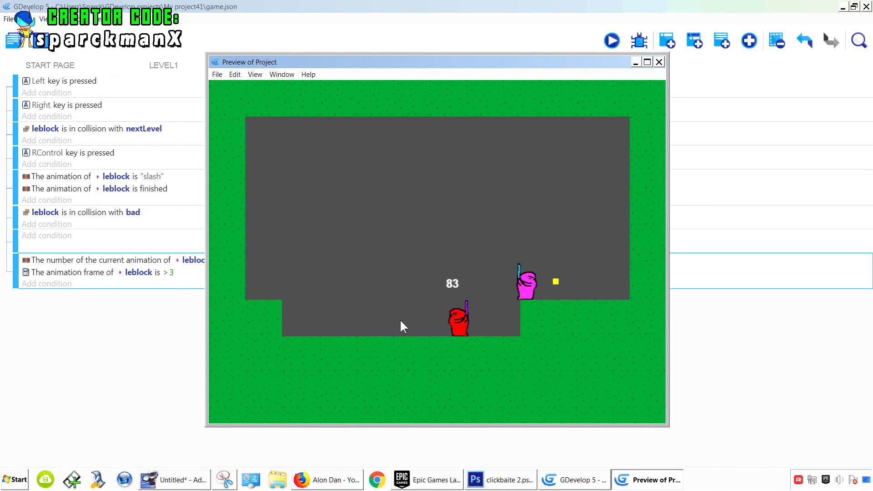
pyautogui.press('Right')
pyautogui.press('Control_R')
pyautogui.press('Left')
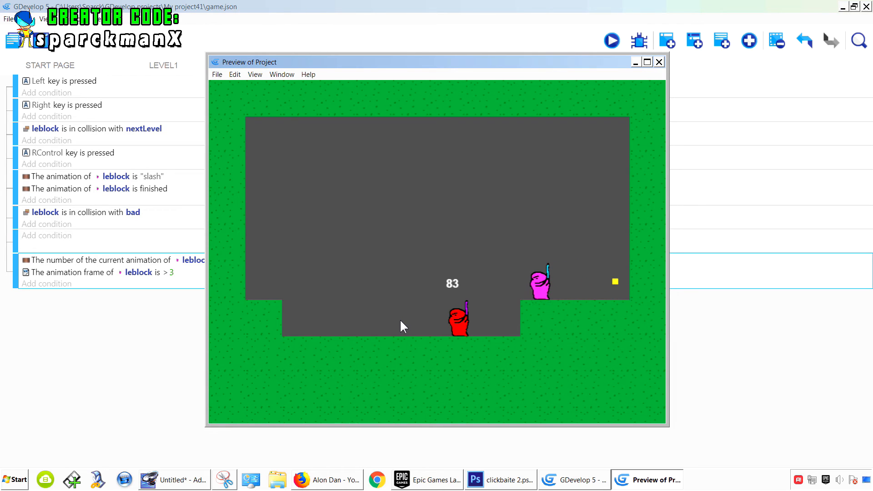
pyautogui.press('Control_R')
# Slash repeatedly while facing right toward the enemy to recheck hitbox0's placement, and close the preview.
pyautogui.press('Right')
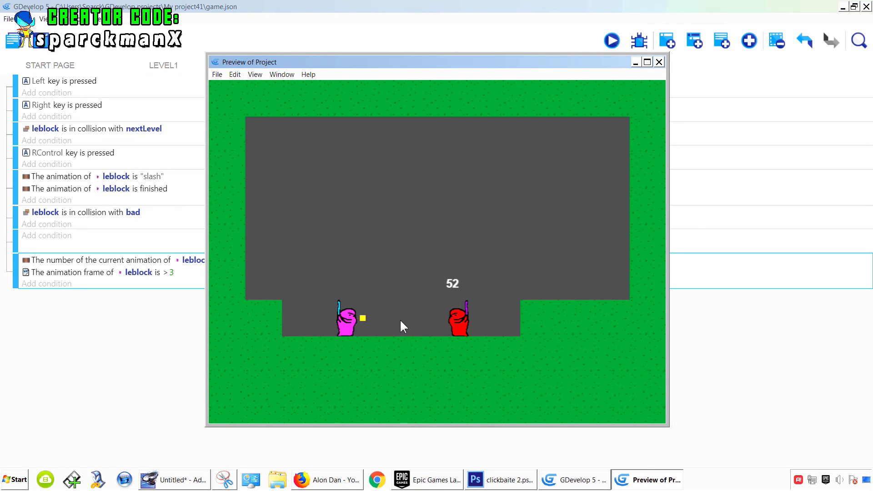
pyautogui.press('Control_R')
pyautogui.press('Control_R')
pyautogui.press('Control_R')
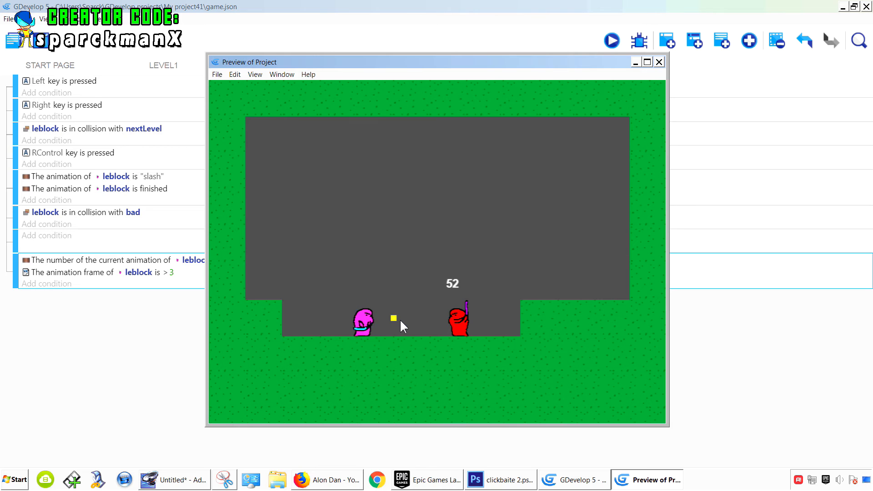
pyautogui.press('Control_R')
pyautogui.hotkey('alt', 'F4')
# Copy the hitbox0 positioning event and paste the duplicate directly below it.
pyautogui.click(499, 286)
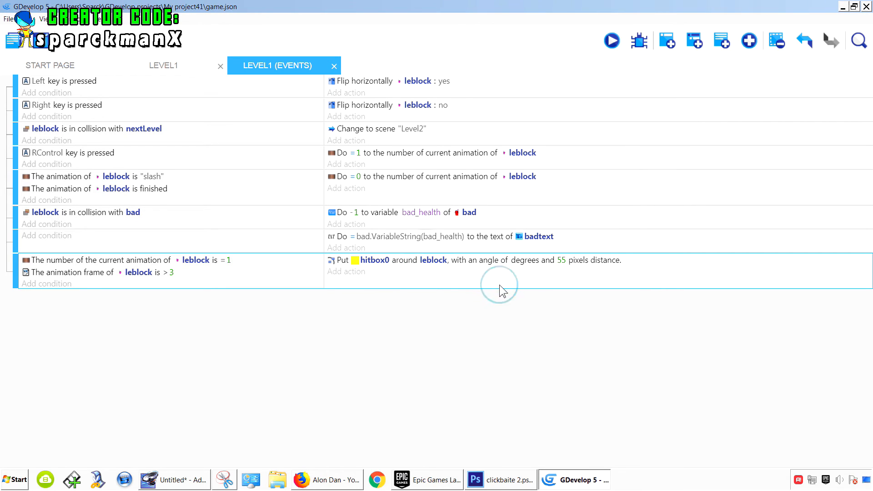
pyautogui.rightClick(502, 280)
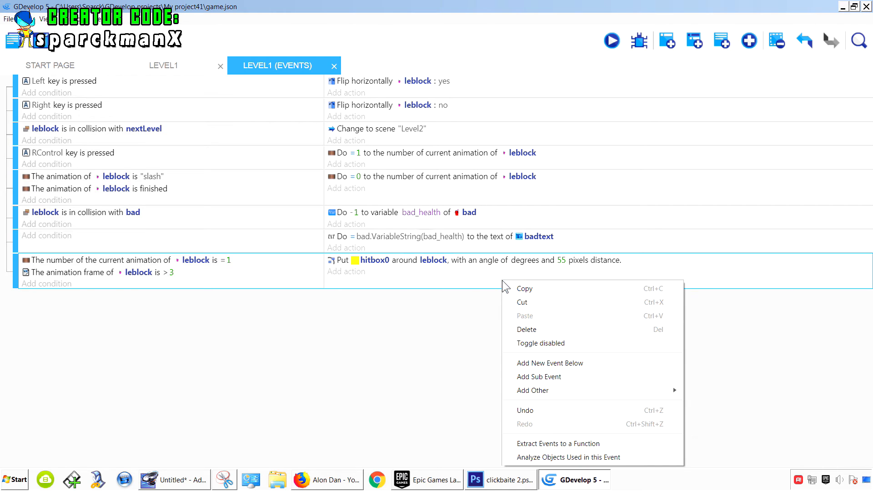
pyautogui.click(523, 289)
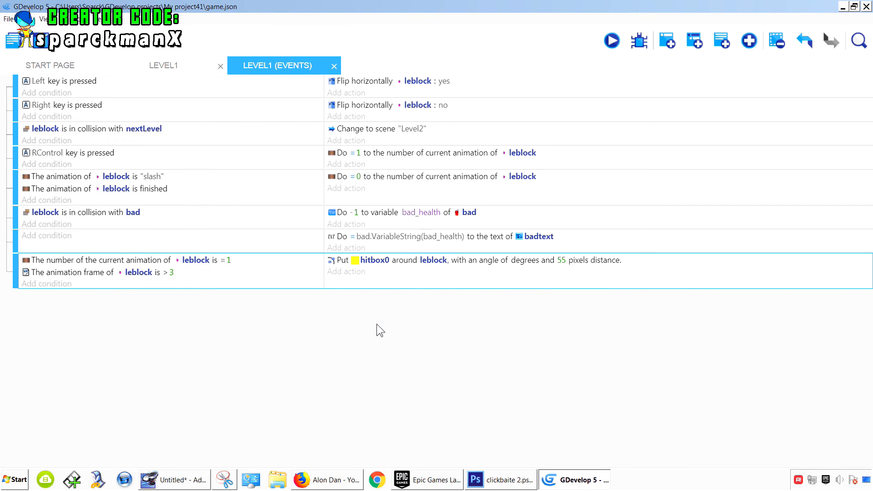
pyautogui.rightClick(444, 280)
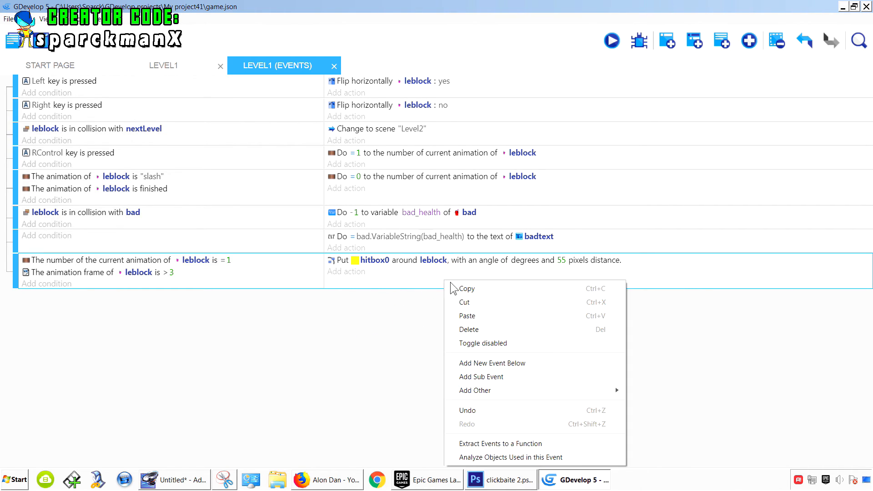
pyautogui.click(485, 315)
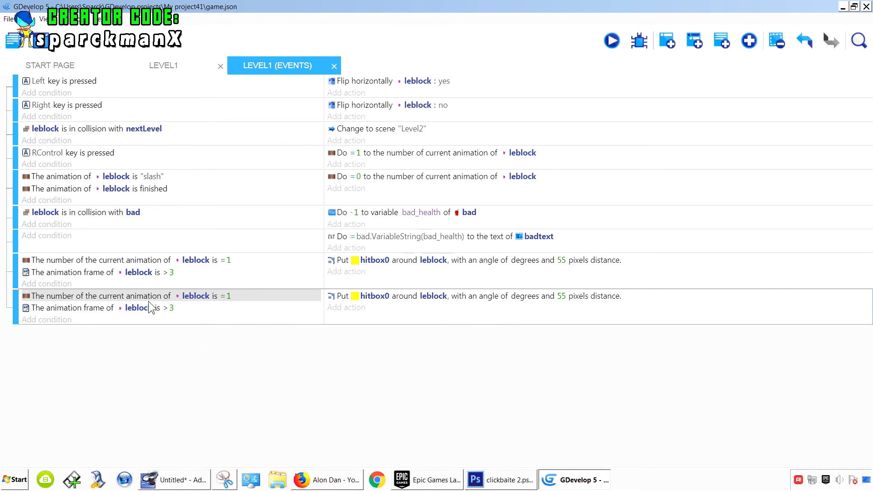
# Replace the duplicated event's animation-number condition with one testing that leblock's current animation frame equals 0.
pyautogui.click(232, 299)
pyautogui.doubleClick(234, 301)
pyautogui.click(233, 300)
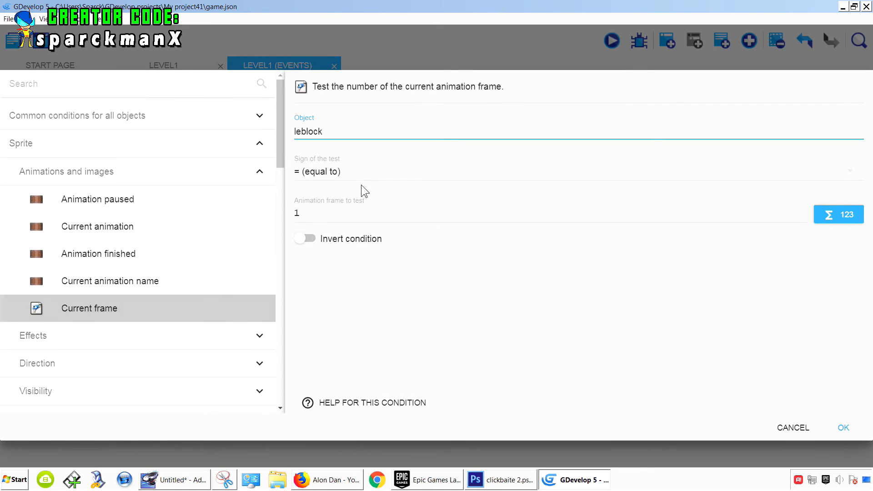
pyautogui.press('BackSpace')
pyautogui.write('0')
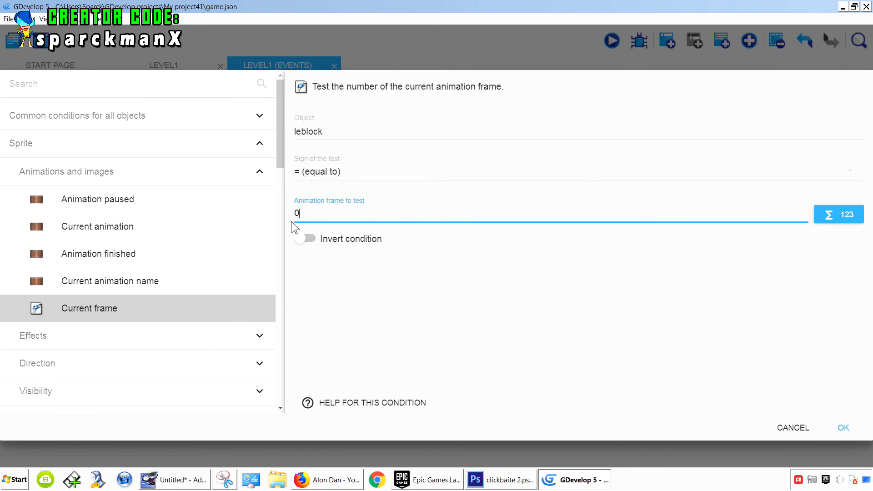
pyautogui.click(507, 318)
pyautogui.click(843, 428)
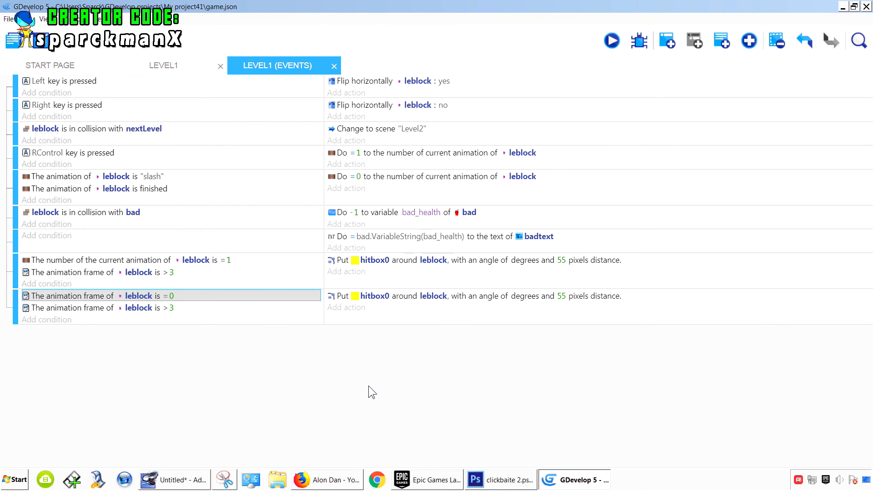
# Delete the condition testing for an animation frame greater than 3 from the duplicated event.
pyautogui.click(185, 308)
pyautogui.rightClick(185, 308)
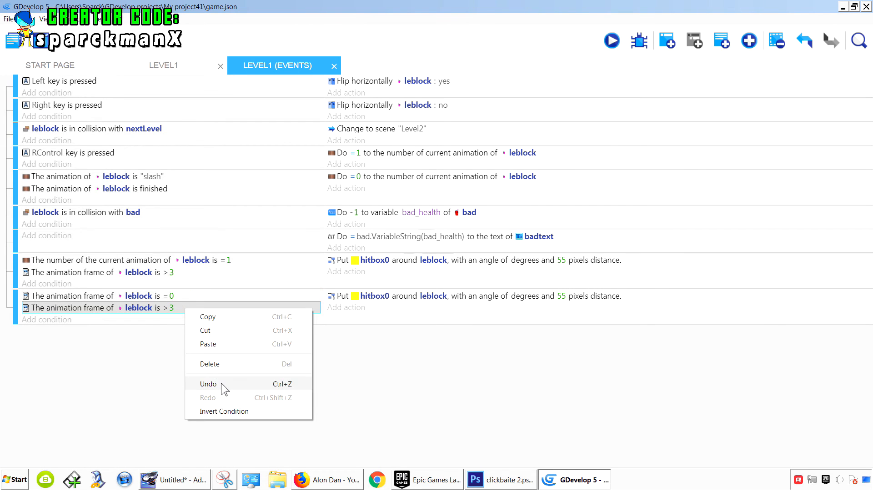
pyautogui.click(211, 364)
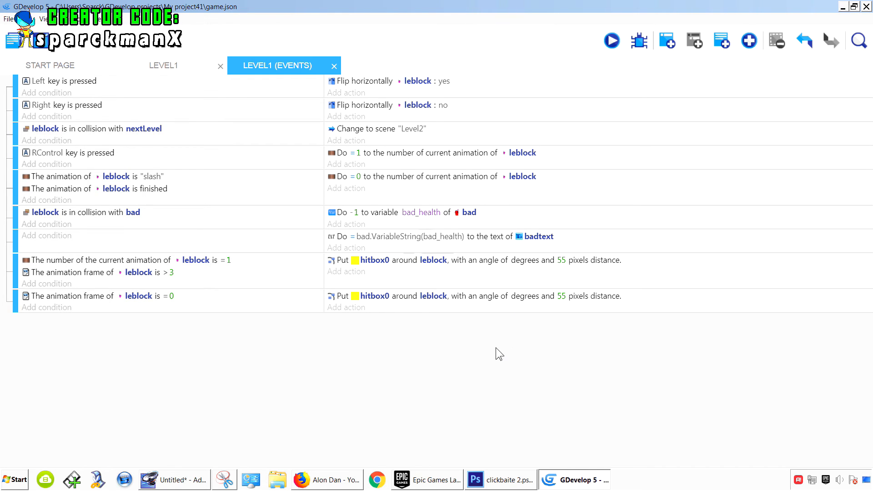
# Add a new sprite object to the Level1 scene and name it nohit.
pyautogui.click(178, 68)
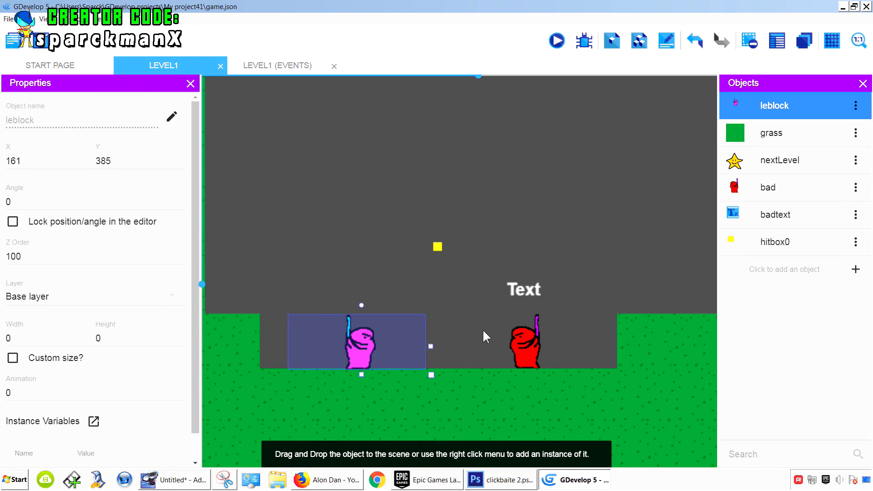
pyautogui.click(293, 67)
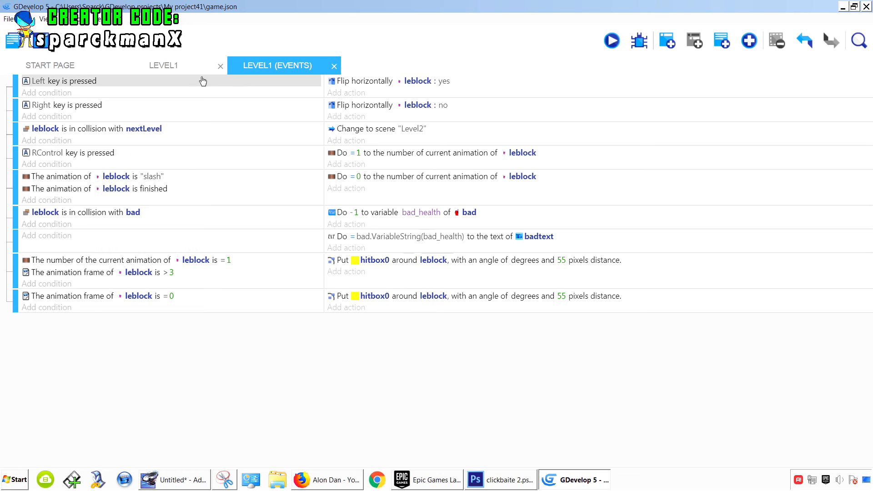
pyautogui.click(180, 65)
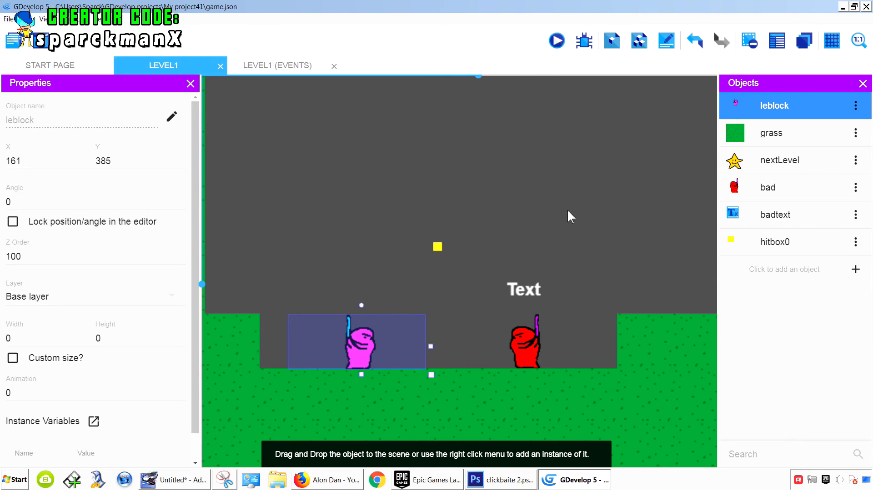
pyautogui.scroll(-5, 569, 212)
pyautogui.scroll(3, 568, 216)
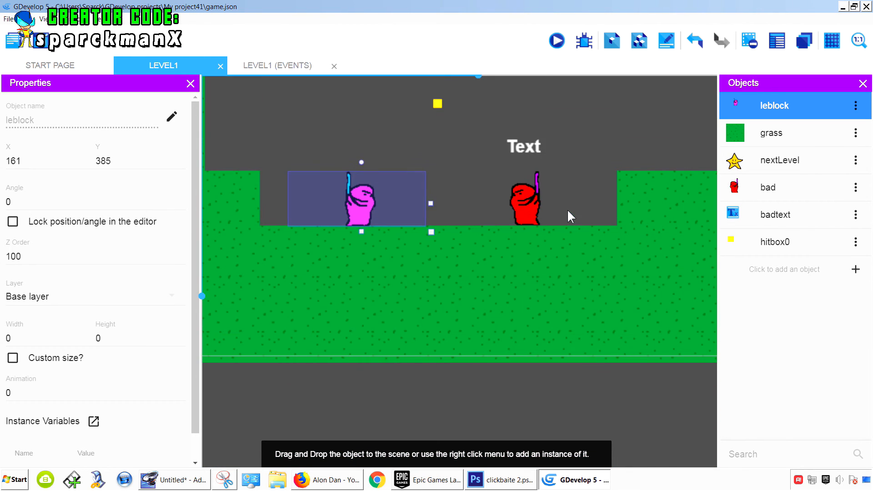
pyautogui.keyDown('ctrl'); pyautogui.scroll(-2, 568, 216); pyautogui.keyUp('ctrl')
pyautogui.click(738, 248)
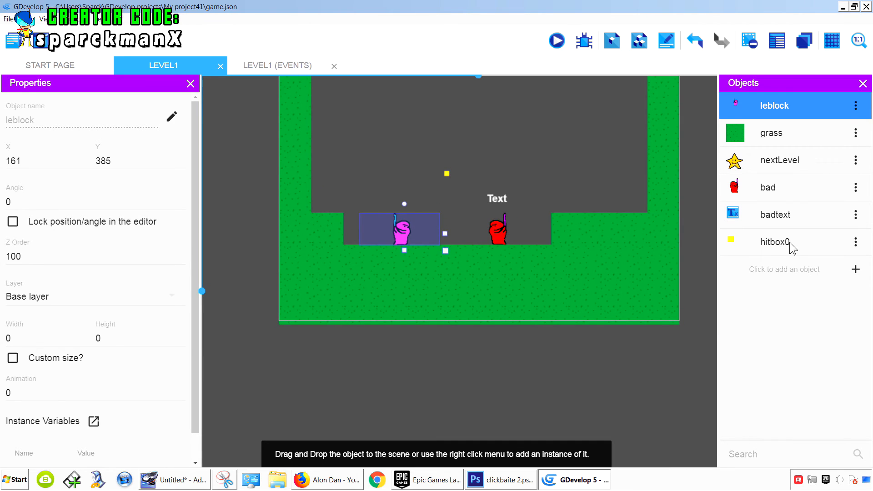
pyautogui.click(856, 270)
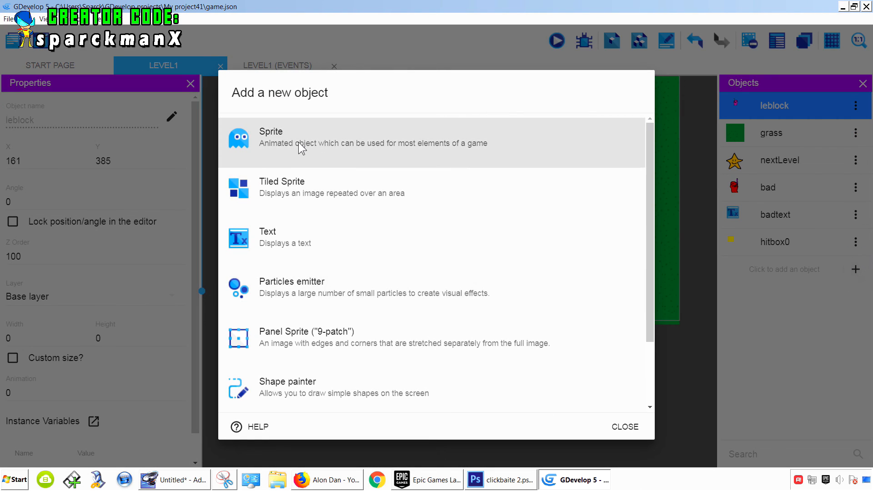
pyautogui.click(298, 143)
pyautogui.moveTo(335, 232); pyautogui.dragTo(252, 241)
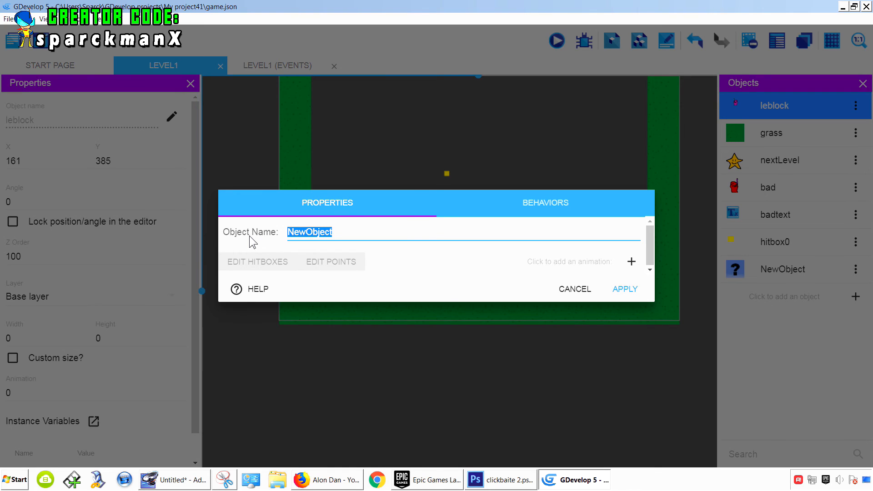
pyautogui.write('nohit')
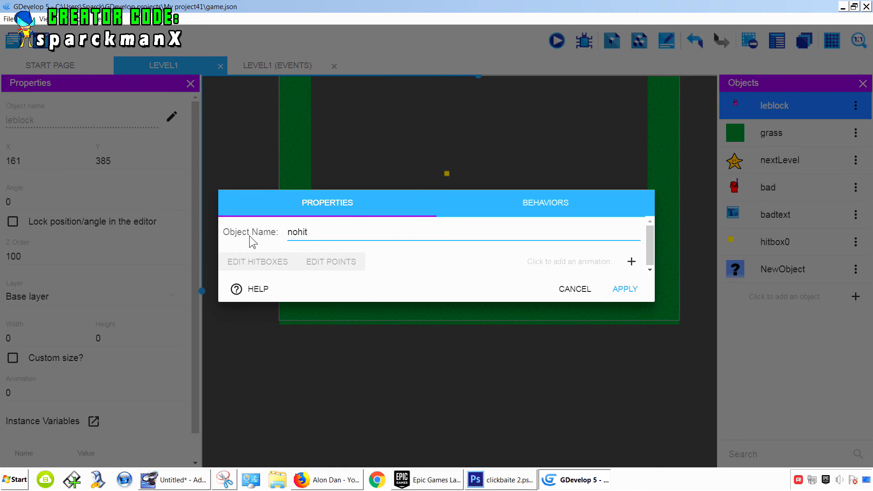
# Give nohit an animation using a copy of NewObject-1.png renamed nohit.png, and apply the object's settings.
pyautogui.click(631, 261)
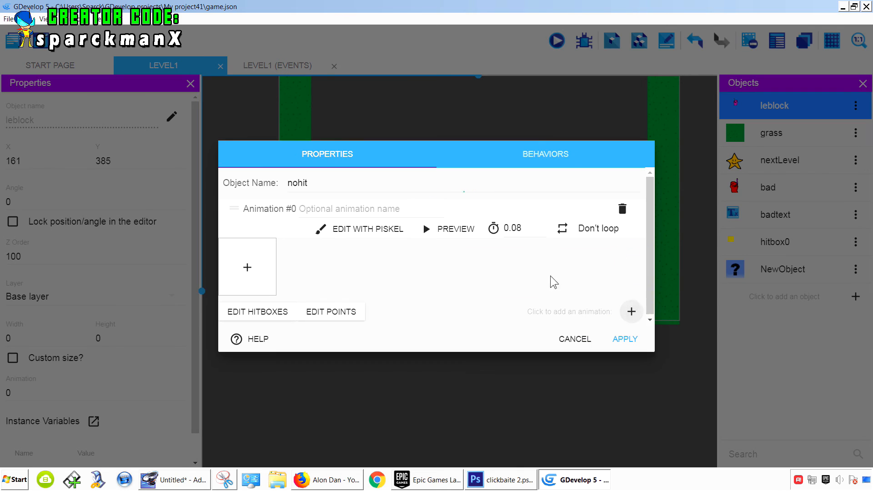
pyautogui.click(252, 265)
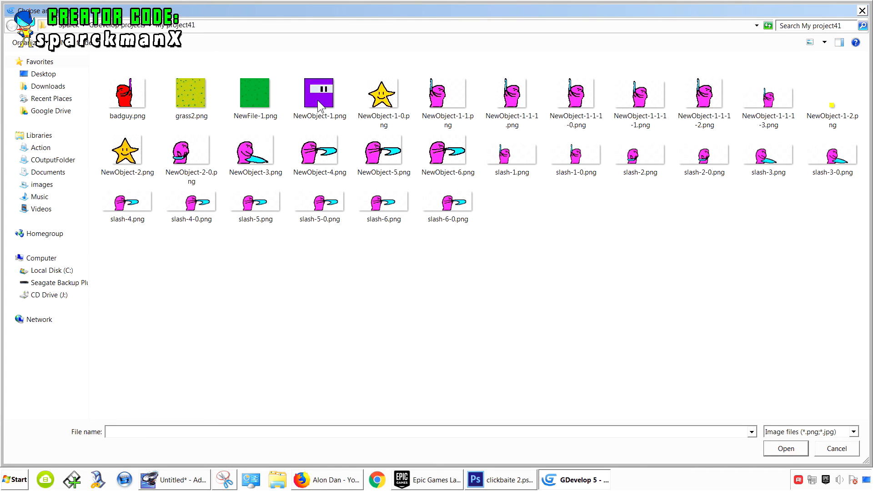
pyautogui.moveTo(318, 97); pyautogui.dragTo(547, 288, button='right')
pyautogui.click(564, 309)
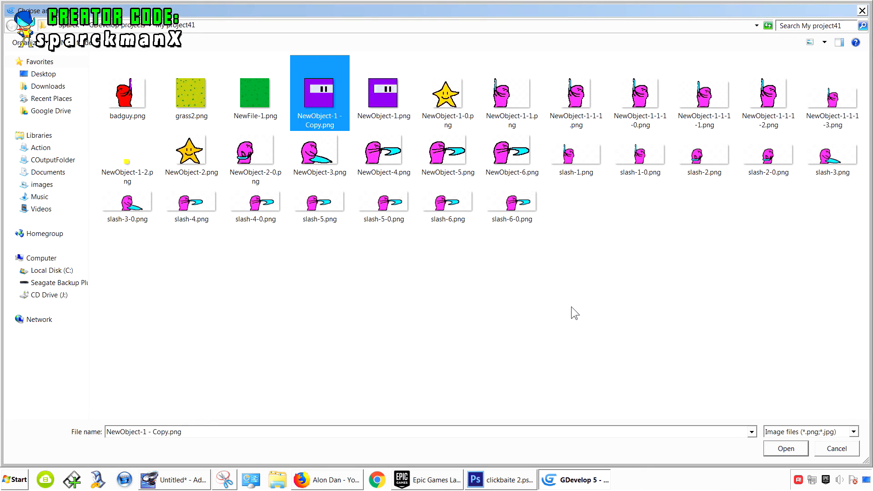
pyautogui.press('F2')
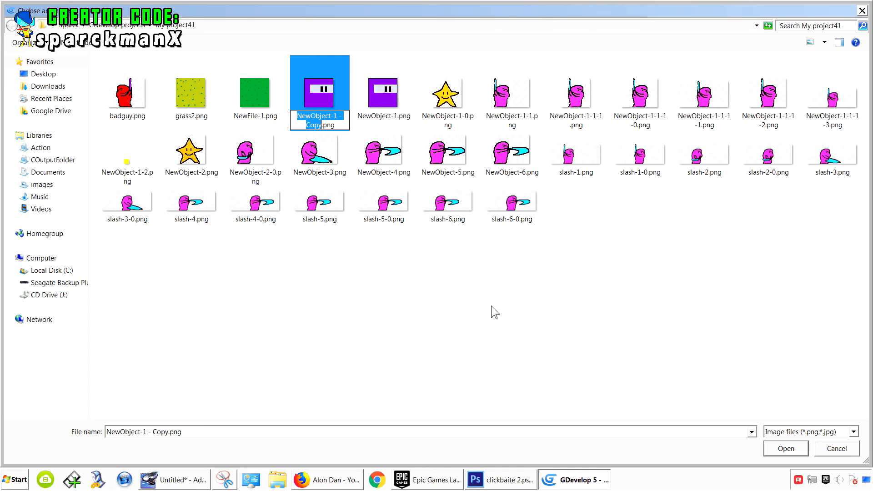
pyautogui.write('nohit')
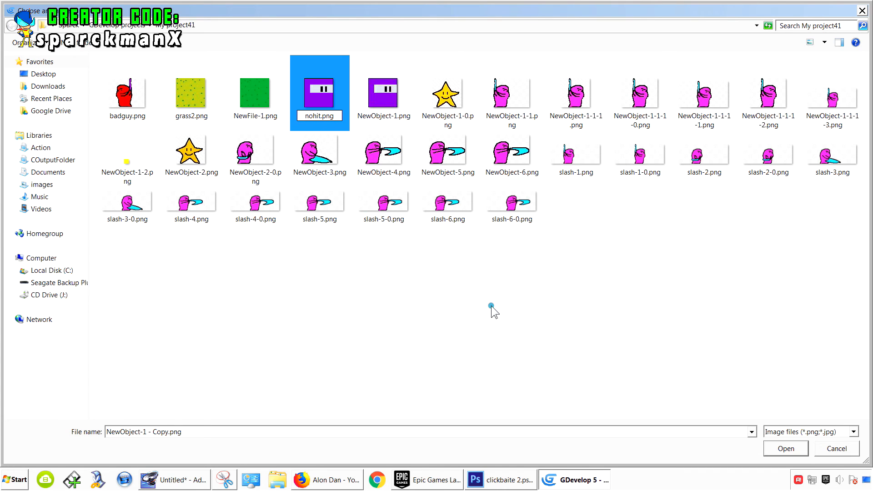
pyautogui.click(492, 306)
pyautogui.doubleClick(514, 135)
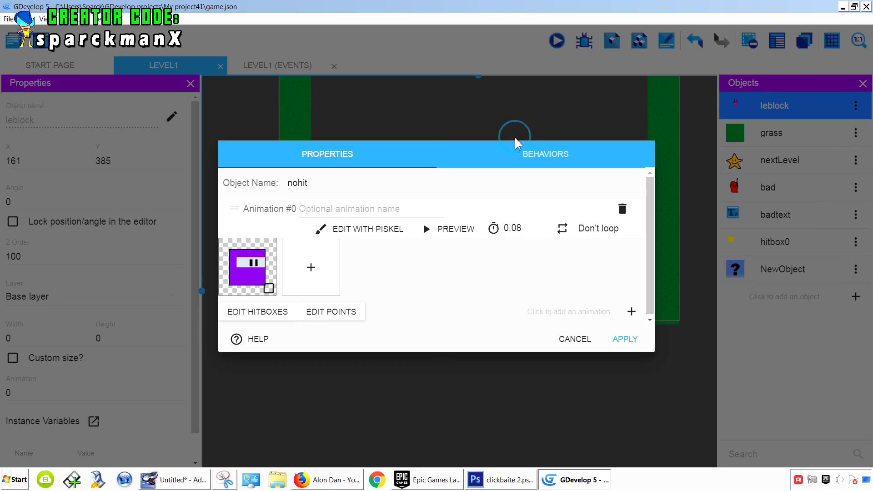
pyautogui.click(625, 339)
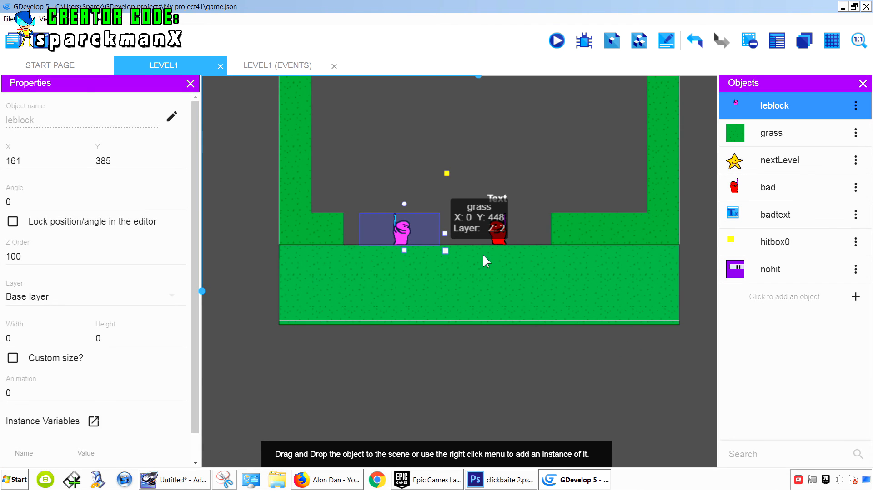
# Place a nohit instance in the scene and move it inside the room's upper-left corner, away from both characters.
pyautogui.click(507, 138)
pyautogui.scroll(3, 509, 263)
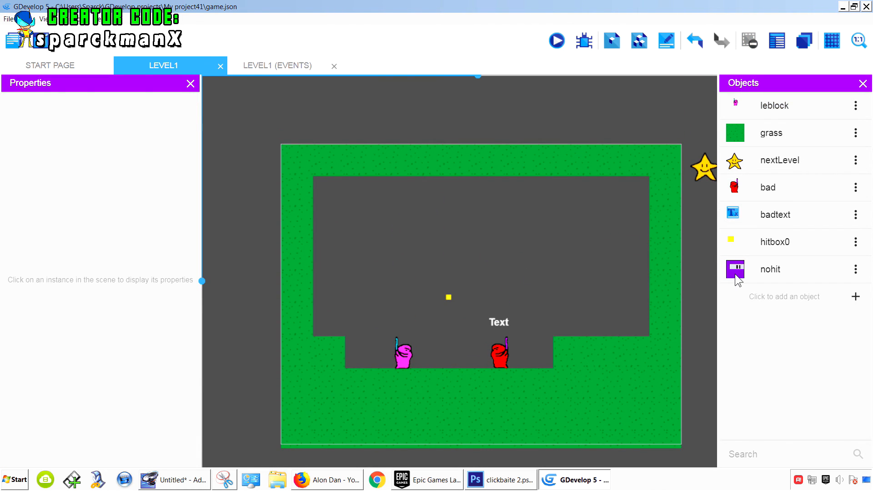
pyautogui.moveTo(735, 274); pyautogui.dragTo(306, 116)
pyautogui.click(354, 116)
pyautogui.click(301, 121)
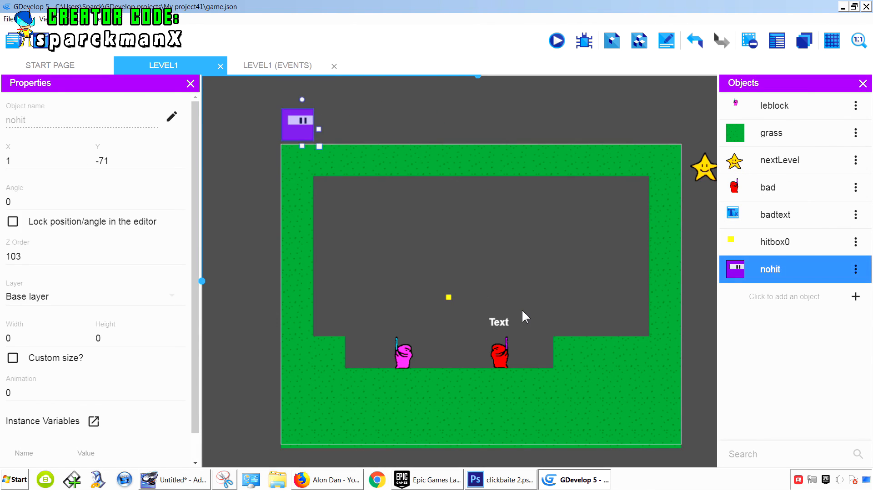
pyautogui.scroll(-1, 522, 311)
pyautogui.moveTo(522, 304); pyautogui.dragTo(499, 256, button='middle')
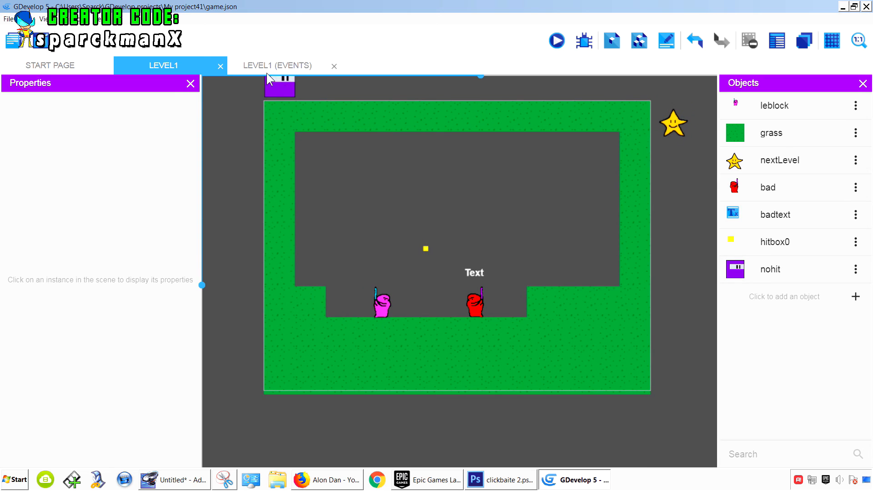
pyautogui.moveTo(287, 83); pyautogui.dragTo(341, 162)
# Make the frame-0 event put hitbox0 around nohit, and preview the level to check where hitbox0 rests.
pyautogui.click(278, 65)
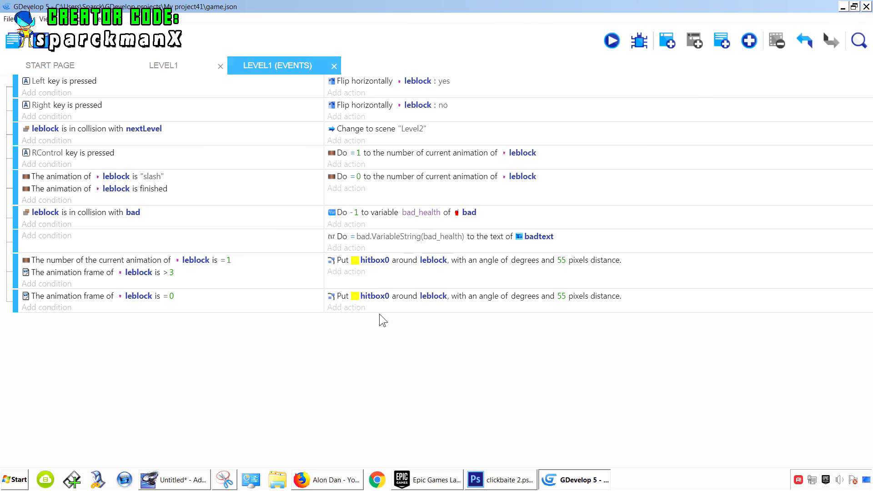
pyautogui.click(432, 296)
pyautogui.moveTo(385, 333); pyautogui.dragTo(311, 346)
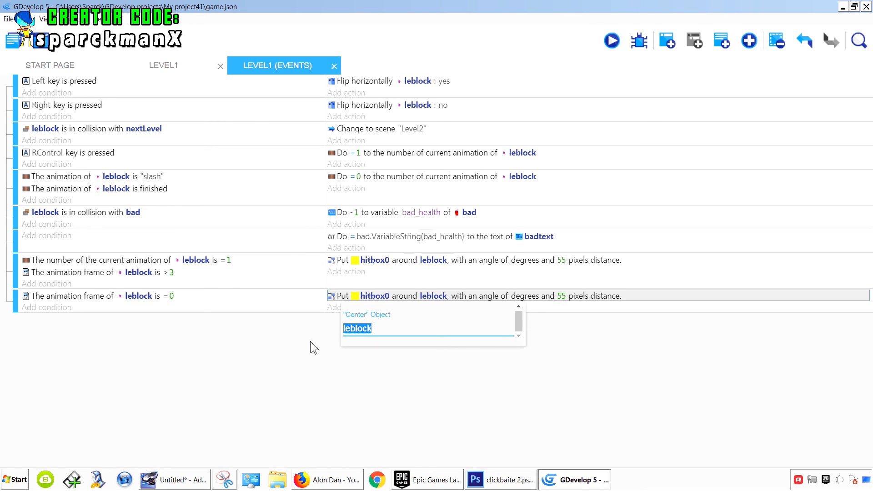
pyautogui.press('BackSpace')
pyautogui.scroll(-2, 378, 275)
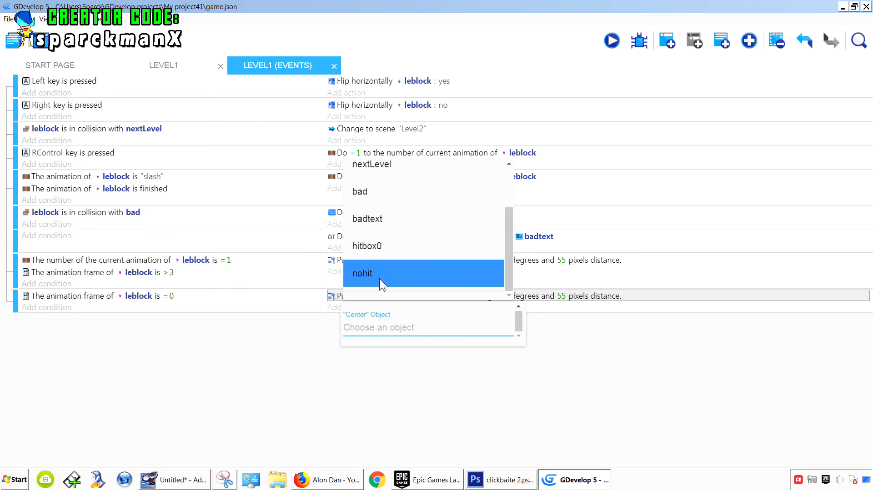
pyautogui.click(379, 278)
pyautogui.click(443, 368)
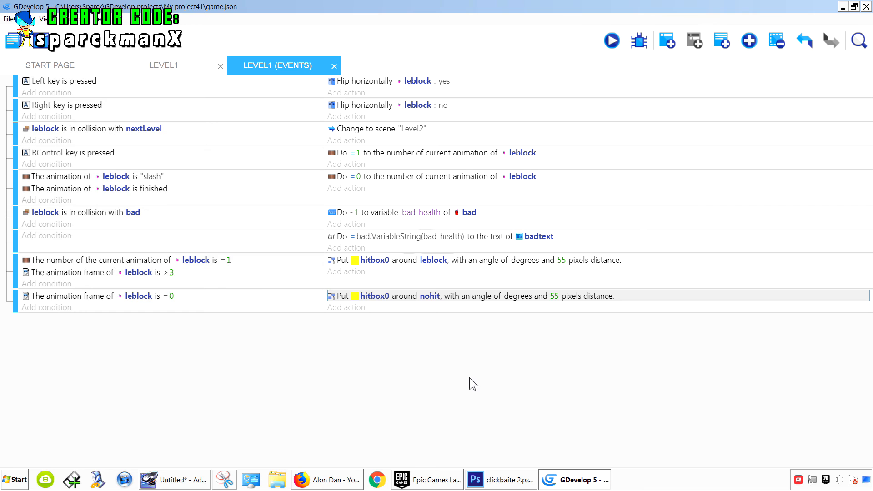
pyautogui.click(613, 41)
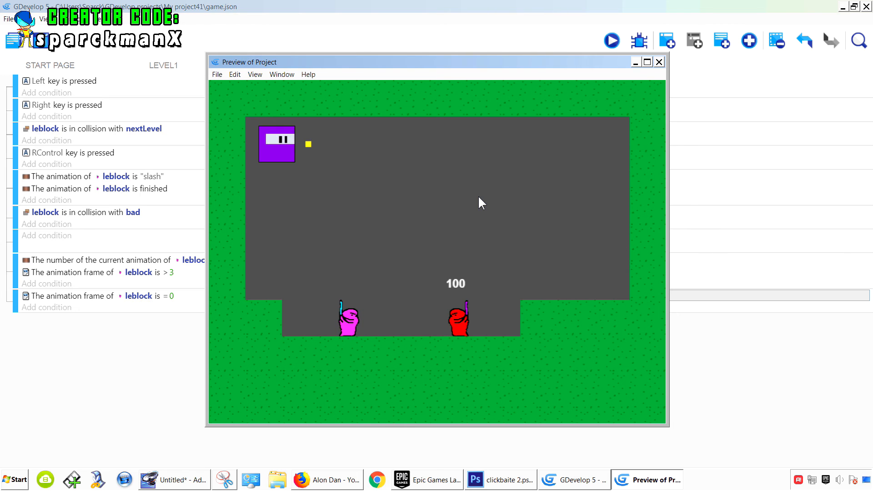
pyautogui.click(660, 63)
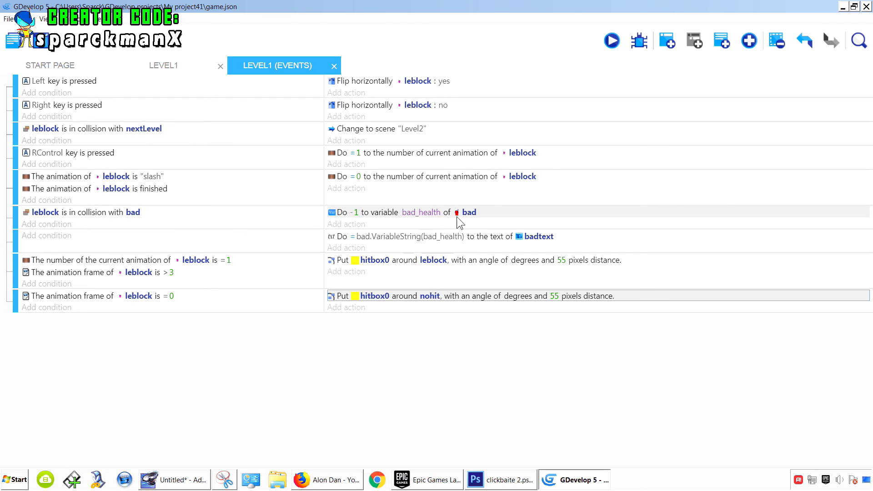
# Set hitbox0 as the object that must collide with bad in the event that reduces bad_health.
pyautogui.click(48, 214)
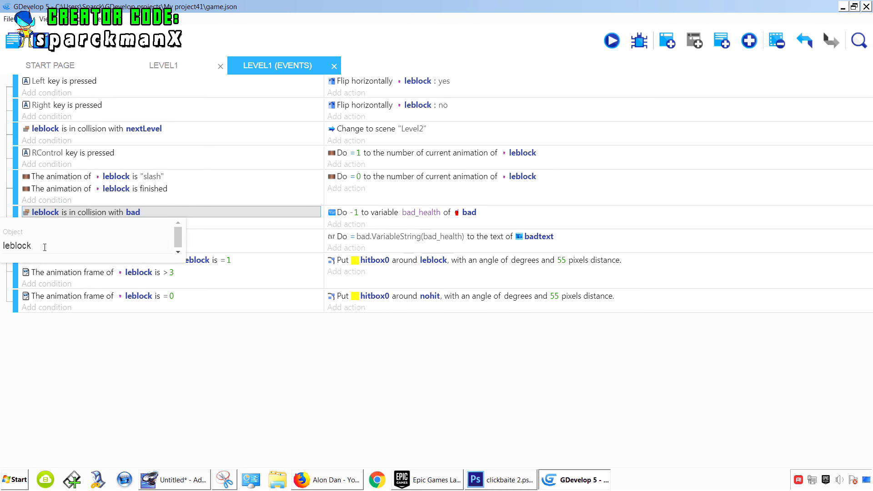
pyautogui.press('BackSpace')
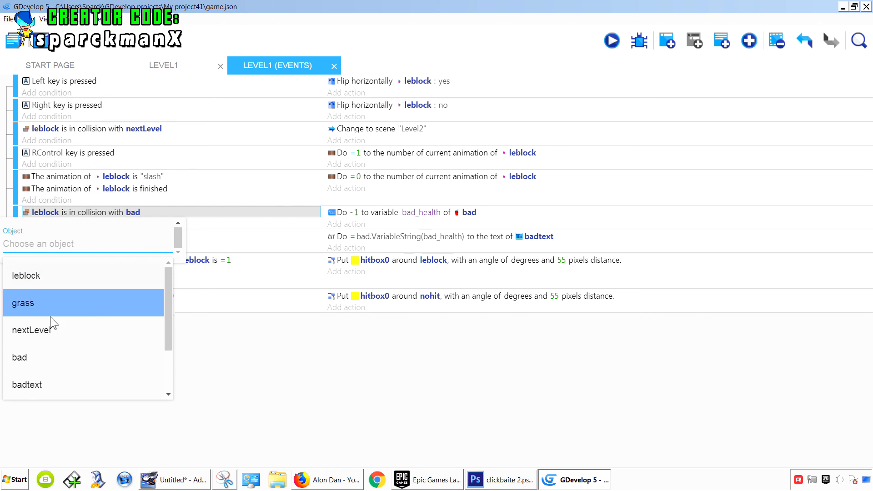
pyautogui.scroll(-1, 57, 341)
pyautogui.click(43, 343)
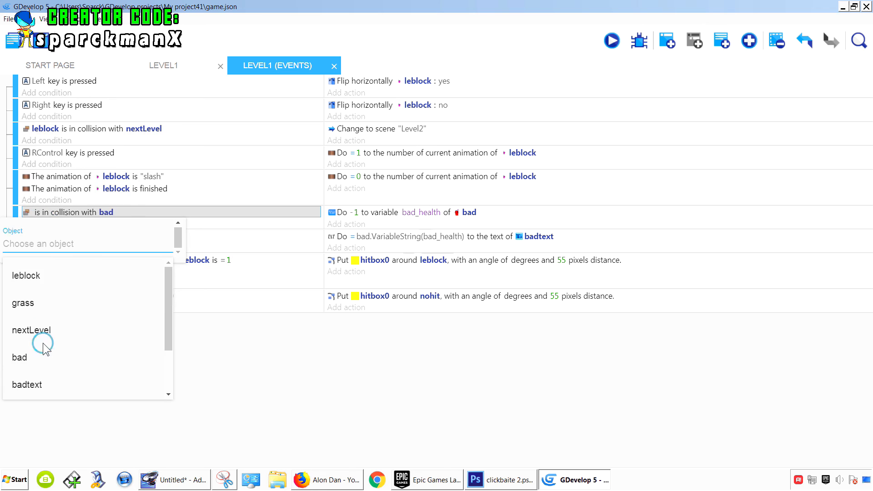
# Preview the level and slash the red enemy repeatedly at close range to check that its displayed health drops.
pyautogui.click(612, 41)
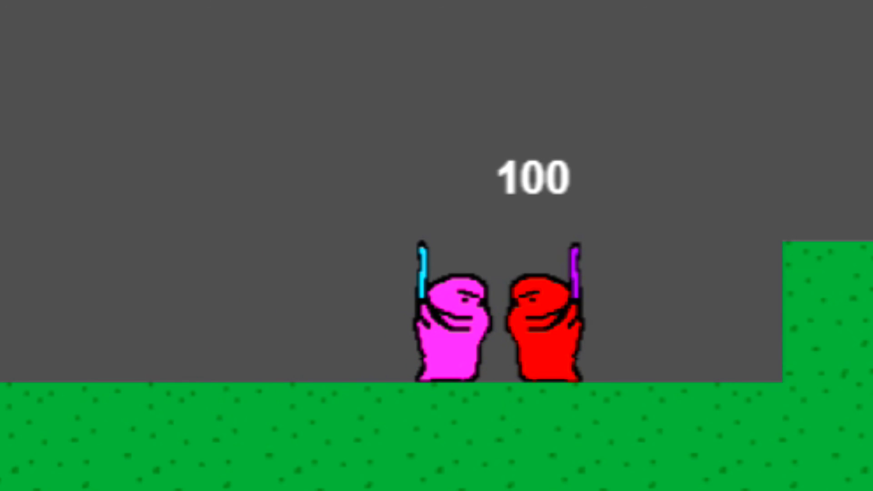
pyautogui.press('space')
pyautogui.press('space')
pyautogui.press('space')
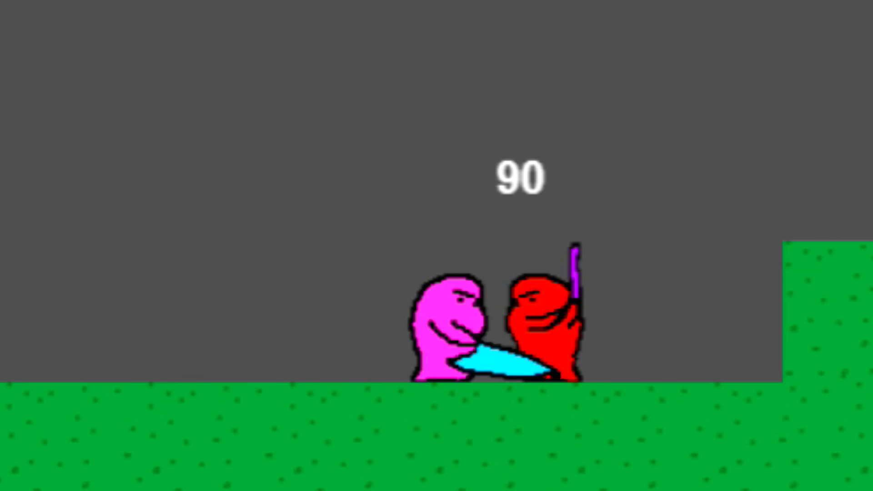
pyautogui.press('space')
pyautogui.press('space')
pyautogui.press('Left')
pyautogui.press('Right')
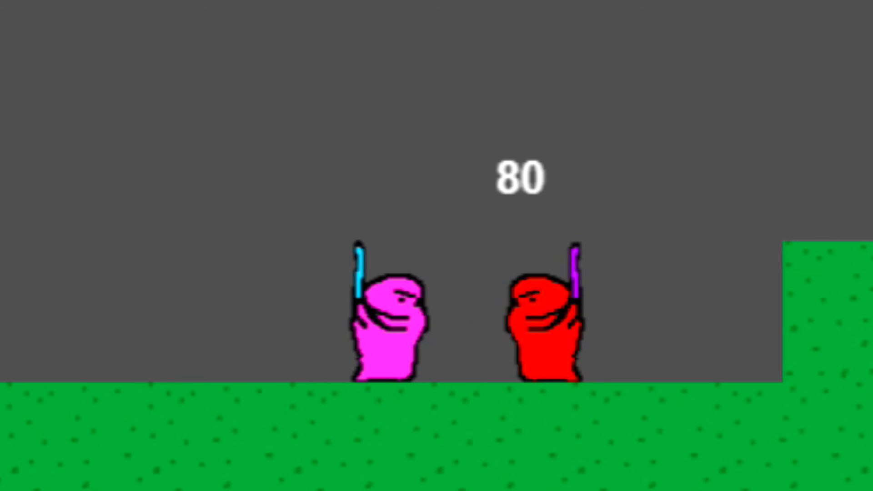
# Move leblock slightly closer to the red enemy in the preview and keep slashing to check how much displayed health each hit removes.
pyautogui.press('space')
pyautogui.press('Right')
pyautogui.press('space')
pyautogui.press('space')
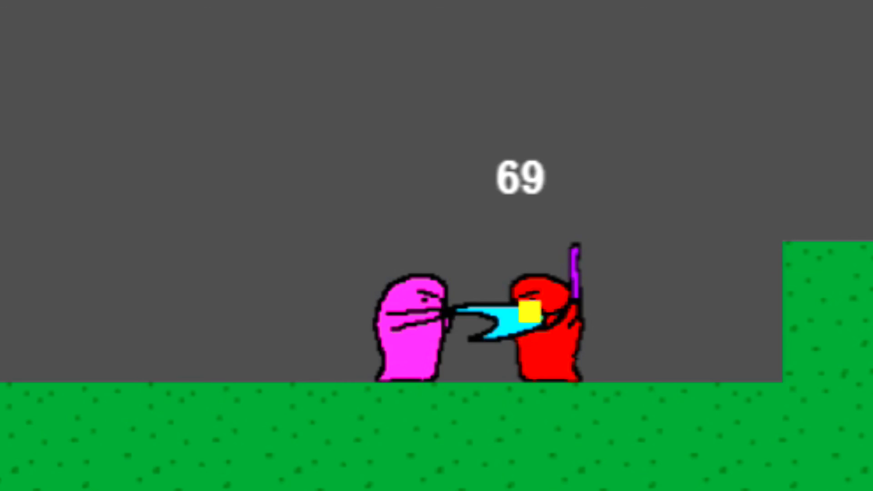
pyautogui.press('space')
pyautogui.press('space')
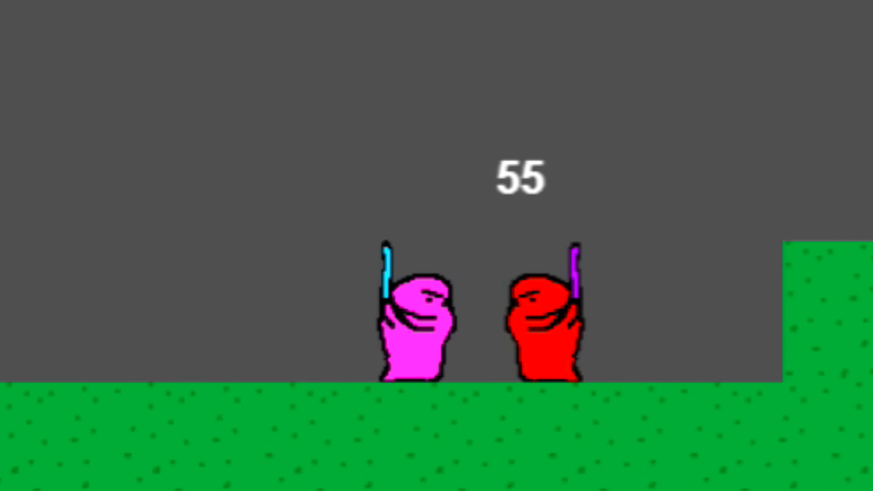
pyautogui.press('space')
pyautogui.press('space')
pyautogui.press('space')
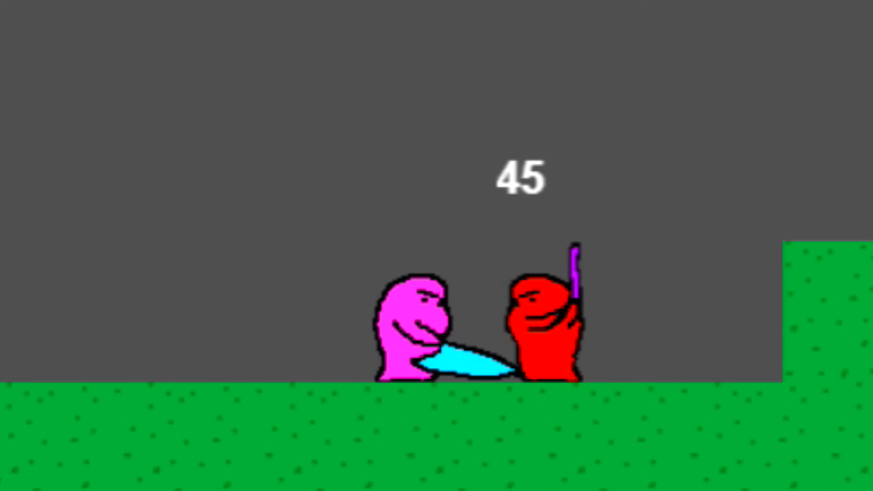
pyautogui.press('space')
pyautogui.press('space')
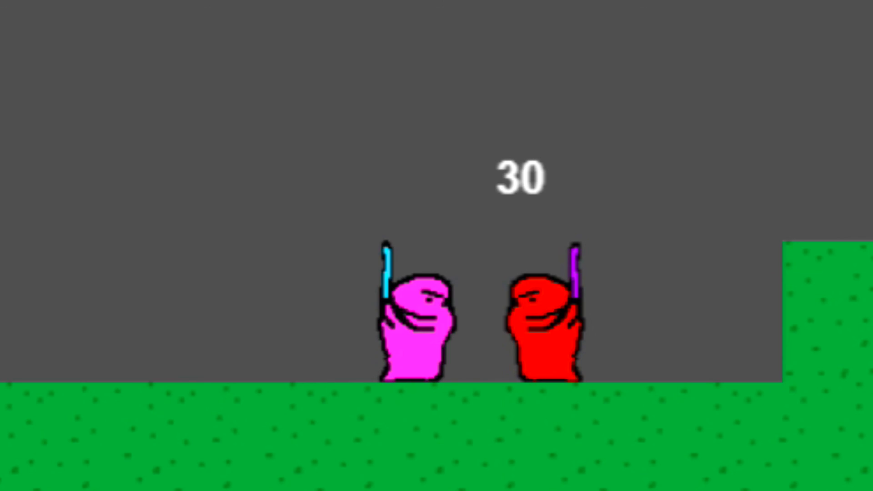
pyautogui.press('space')
pyautogui.press('space')
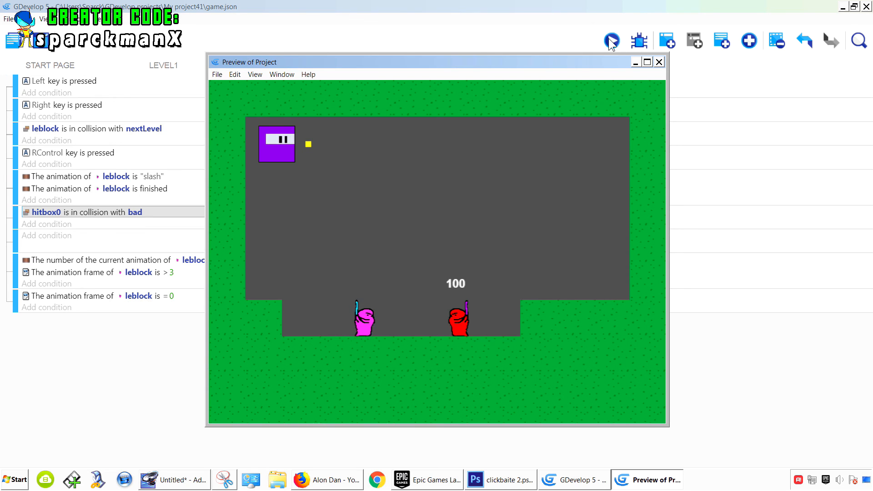
# In a fresh preview, walk leblock up to the red enemy, back off and return, and slash several times to retest the damage.
pyautogui.press('Right')
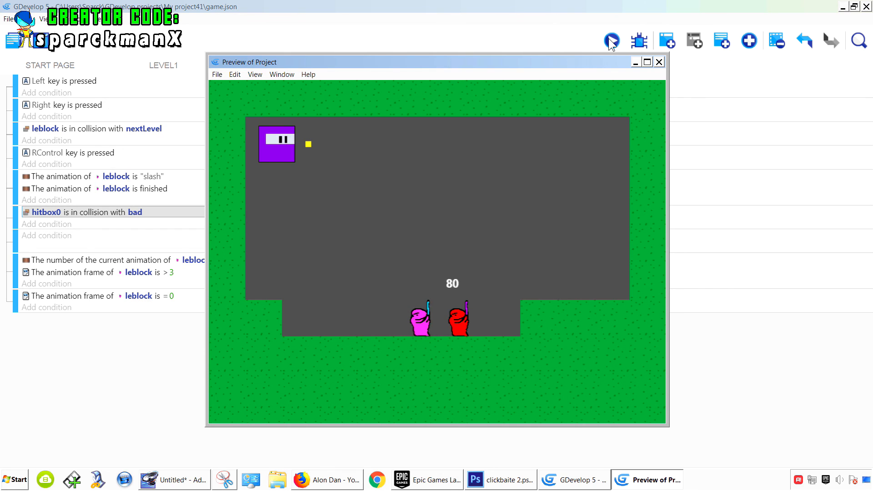
pyautogui.press('Left')
pyautogui.press('Right')
pyautogui.press('ctrl')
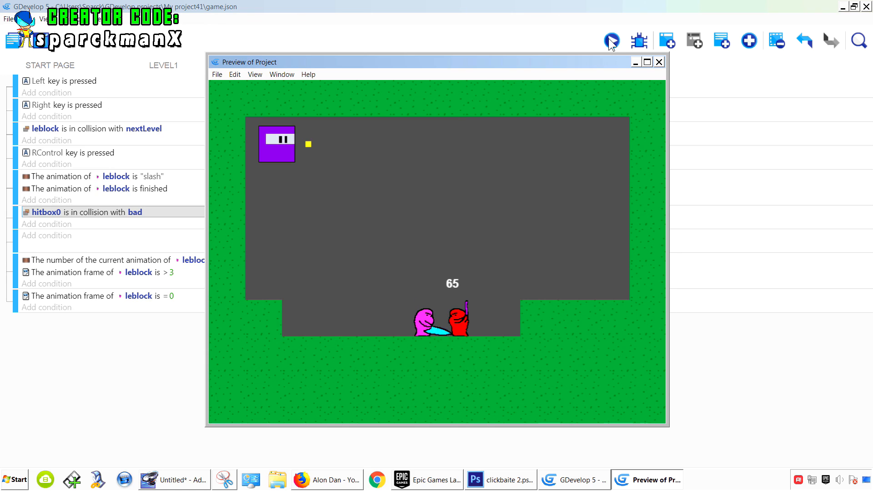
pyautogui.press('ctrl')
pyautogui.press('ctrl')
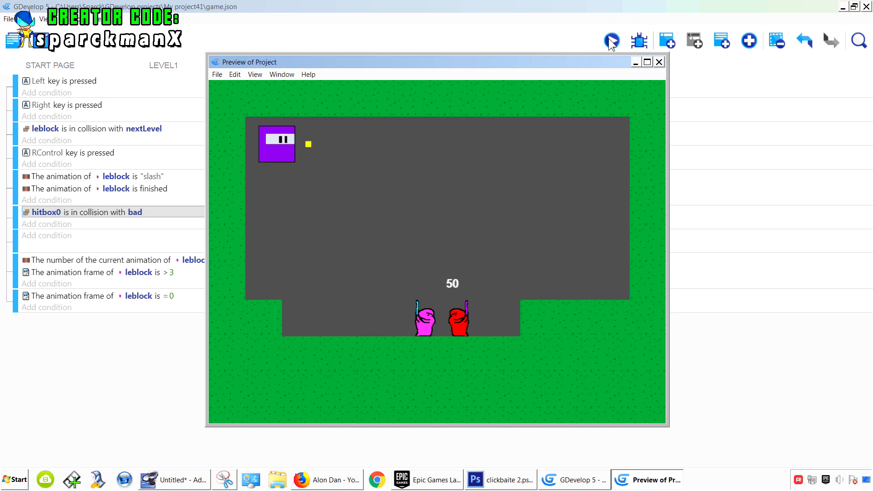
pyautogui.press('ctrl')
pyautogui.press('ctrl')
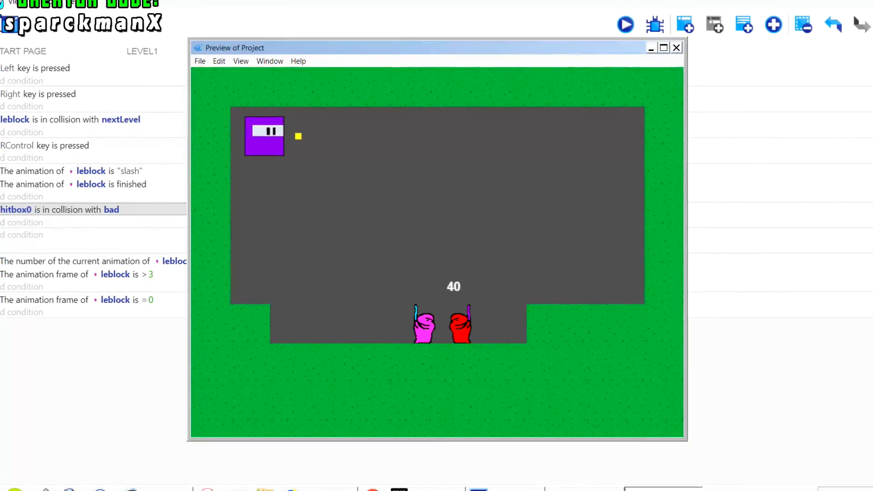
# Close the preview and save the project.
pyautogui.click(679, 46)
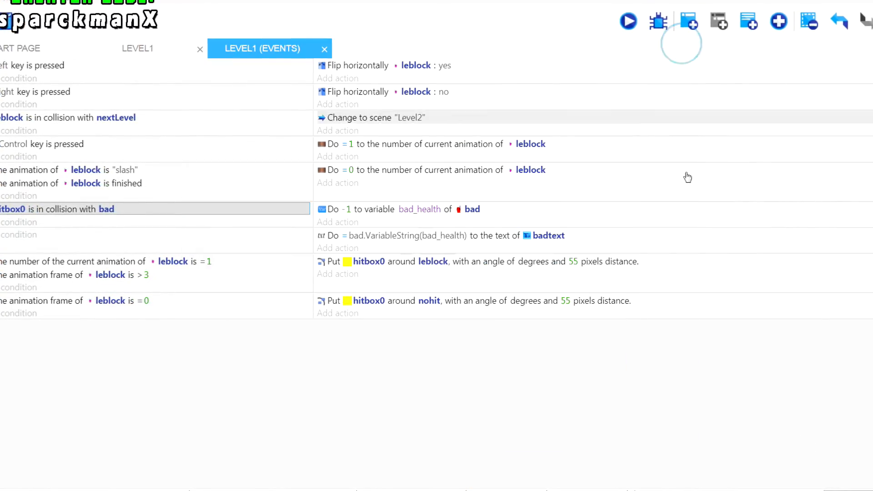
pyautogui.hotkey('ctrl', 's')
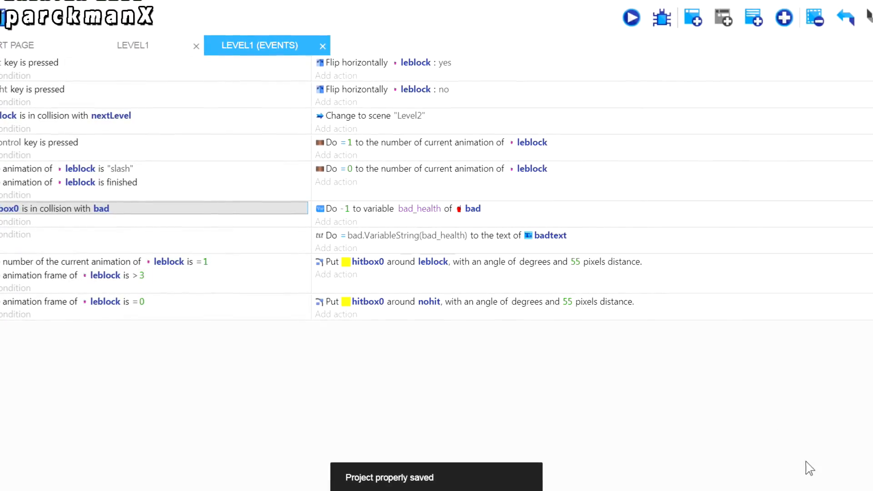